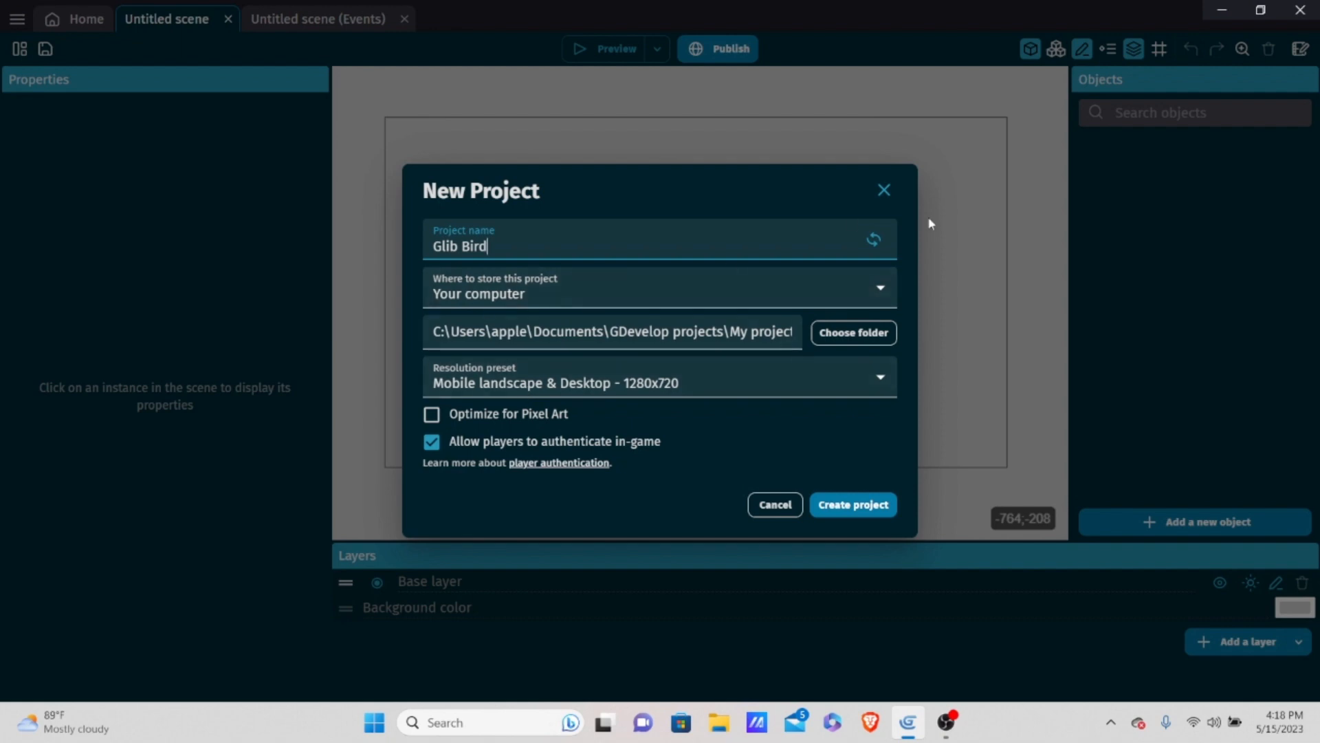
Dismiss the new project dialog and add a new Light object from scratch to the scene's objects.
click(883, 190)
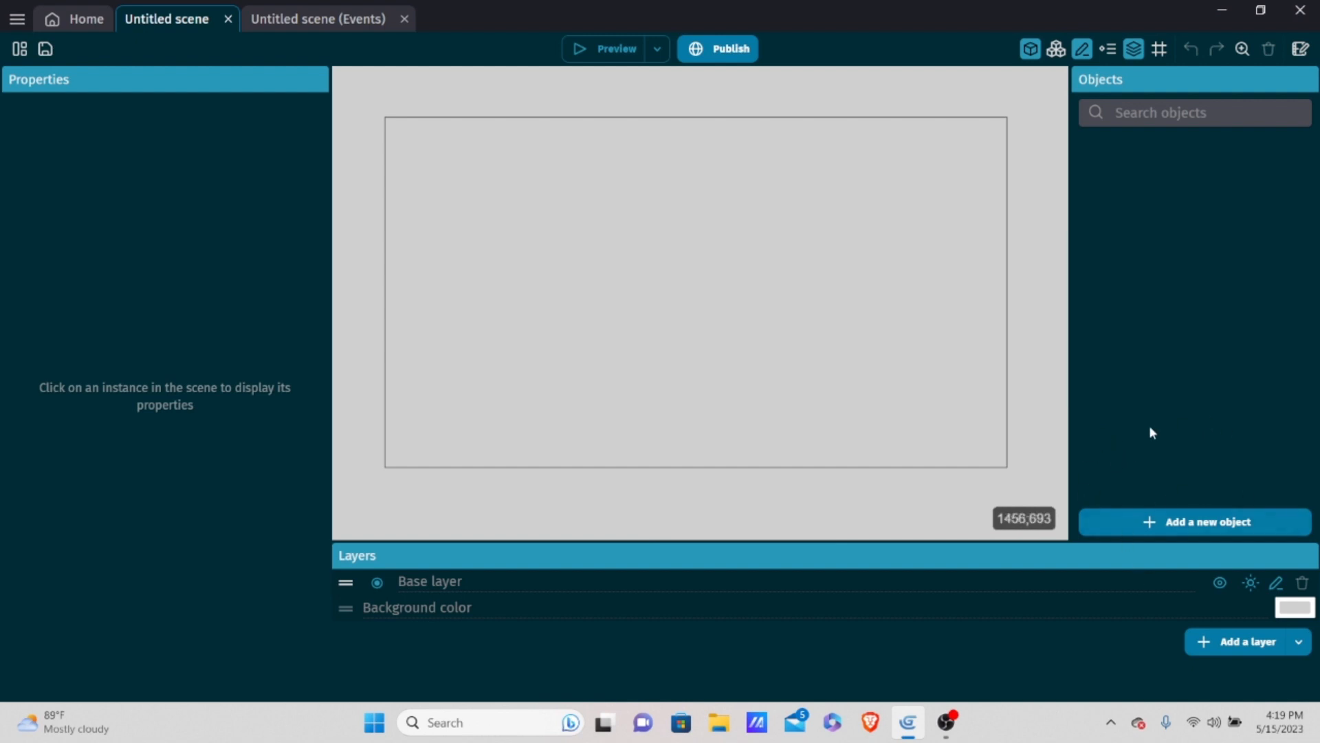
click(1188, 527)
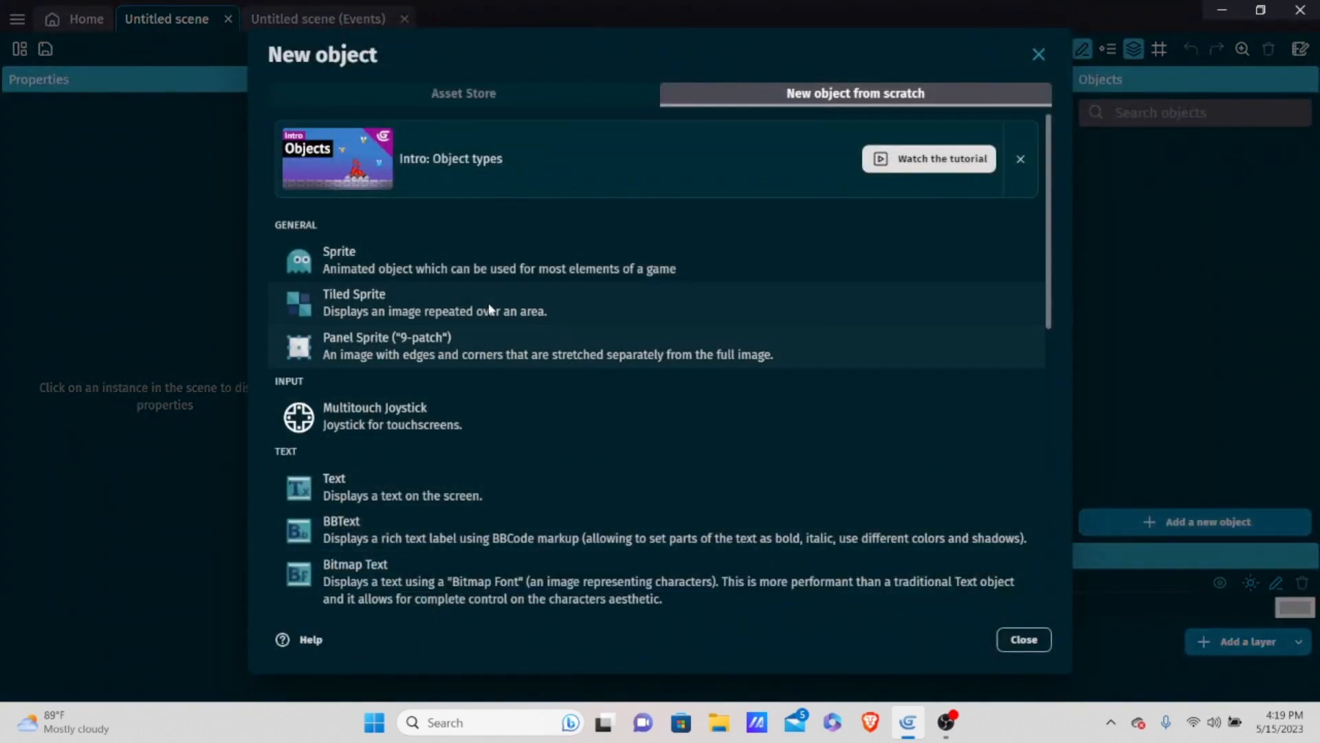
scroll(481, 316, down, 8)
scroll(525, 332, down, 1)
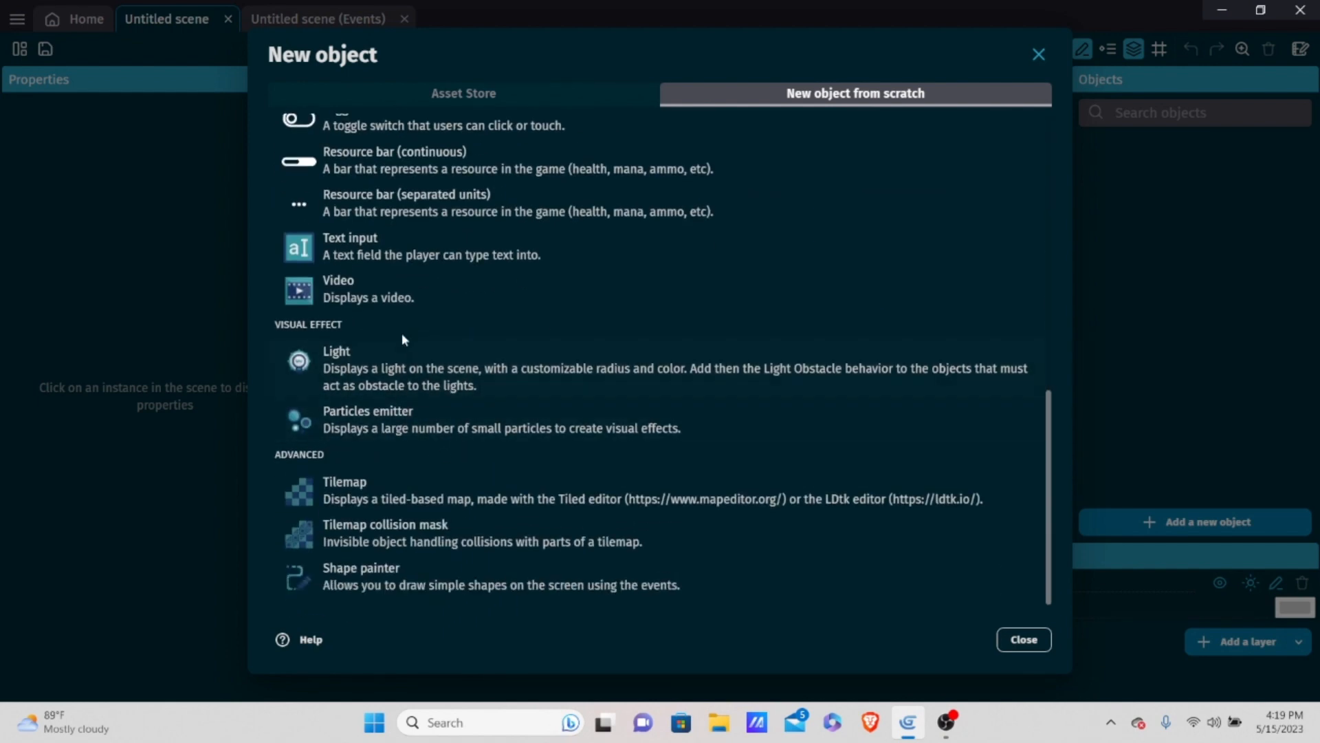
click(639, 373)
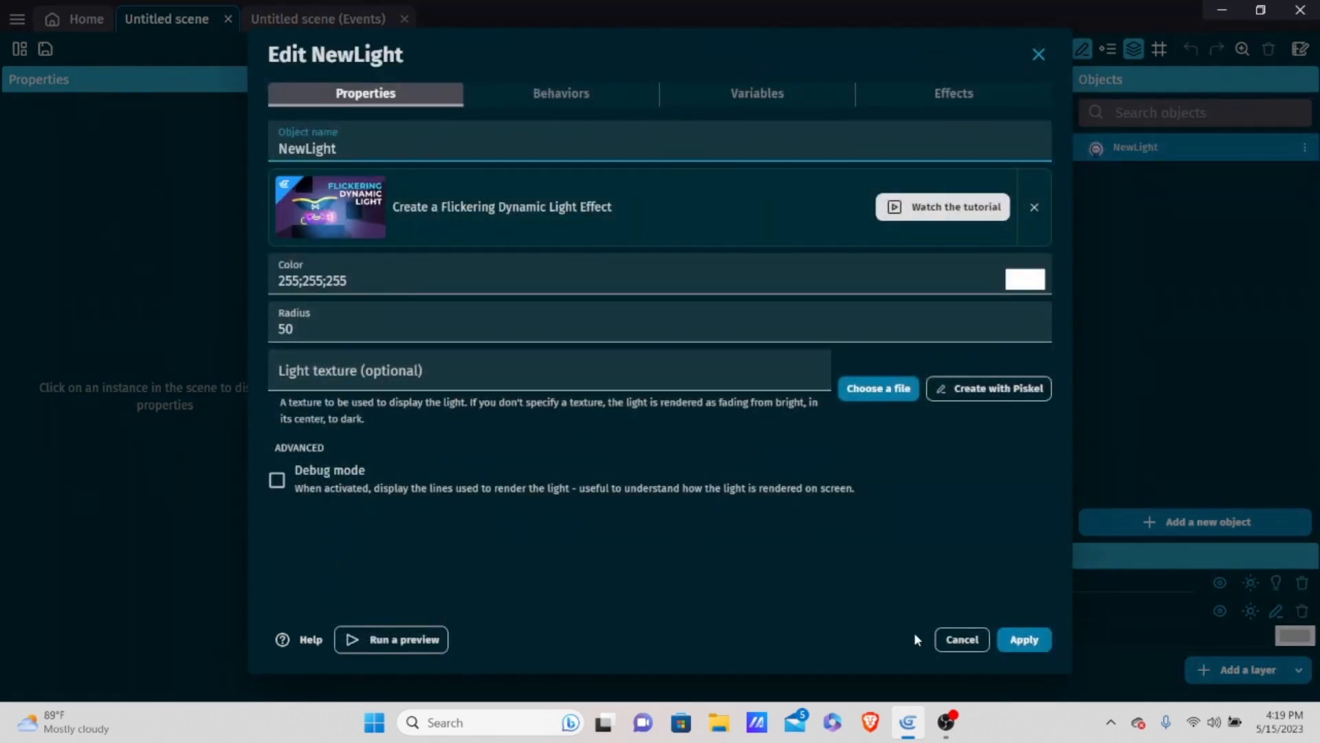
click(959, 640)
Rename the new light object as Light and dismiss the flickering light tutorial banner.
double_click(1147, 149)
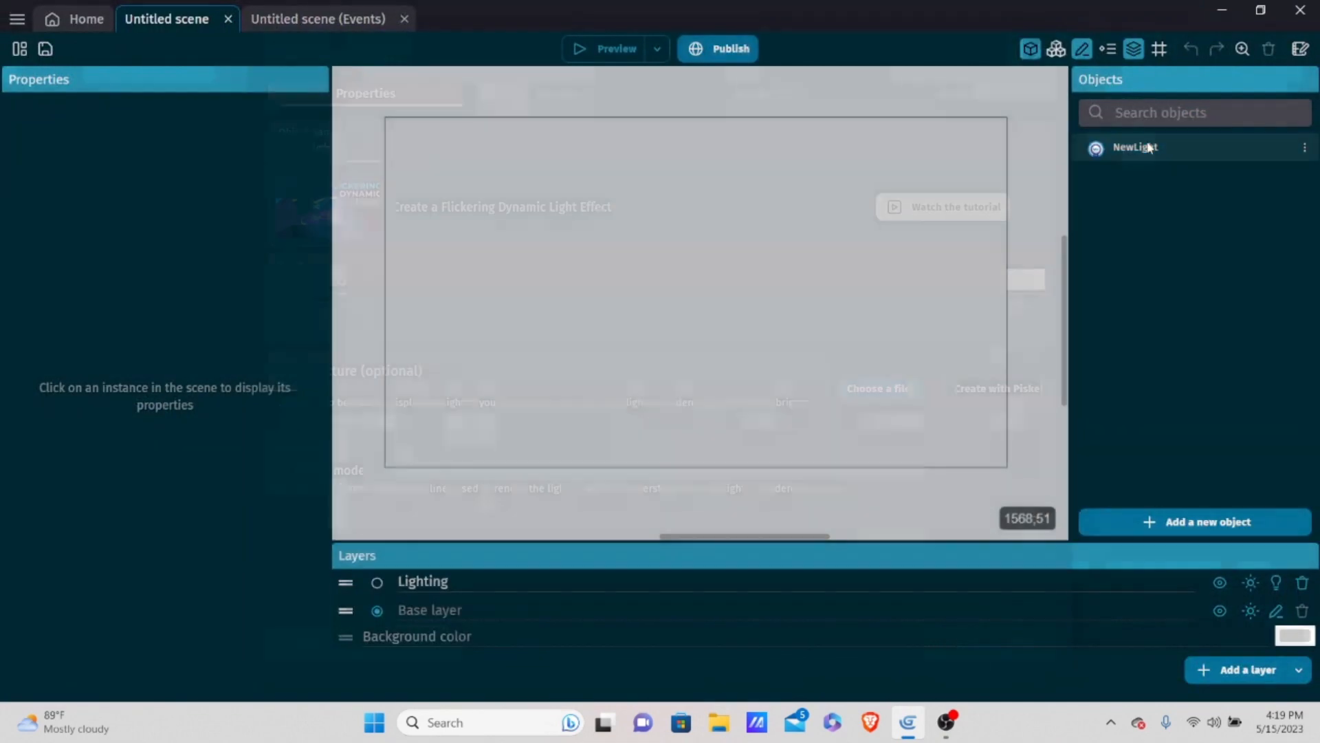
key(ctrl+a)
key(BackSpace)
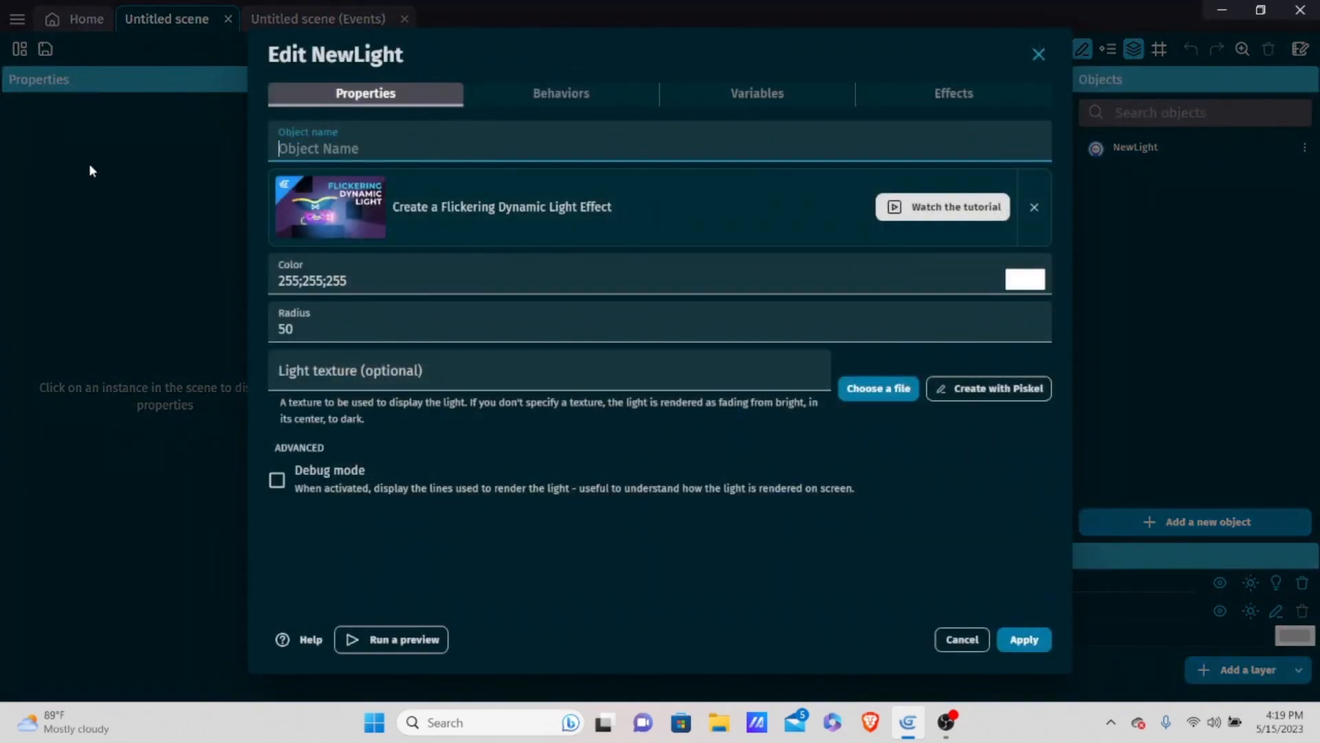
text(Light)
click(1034, 207)
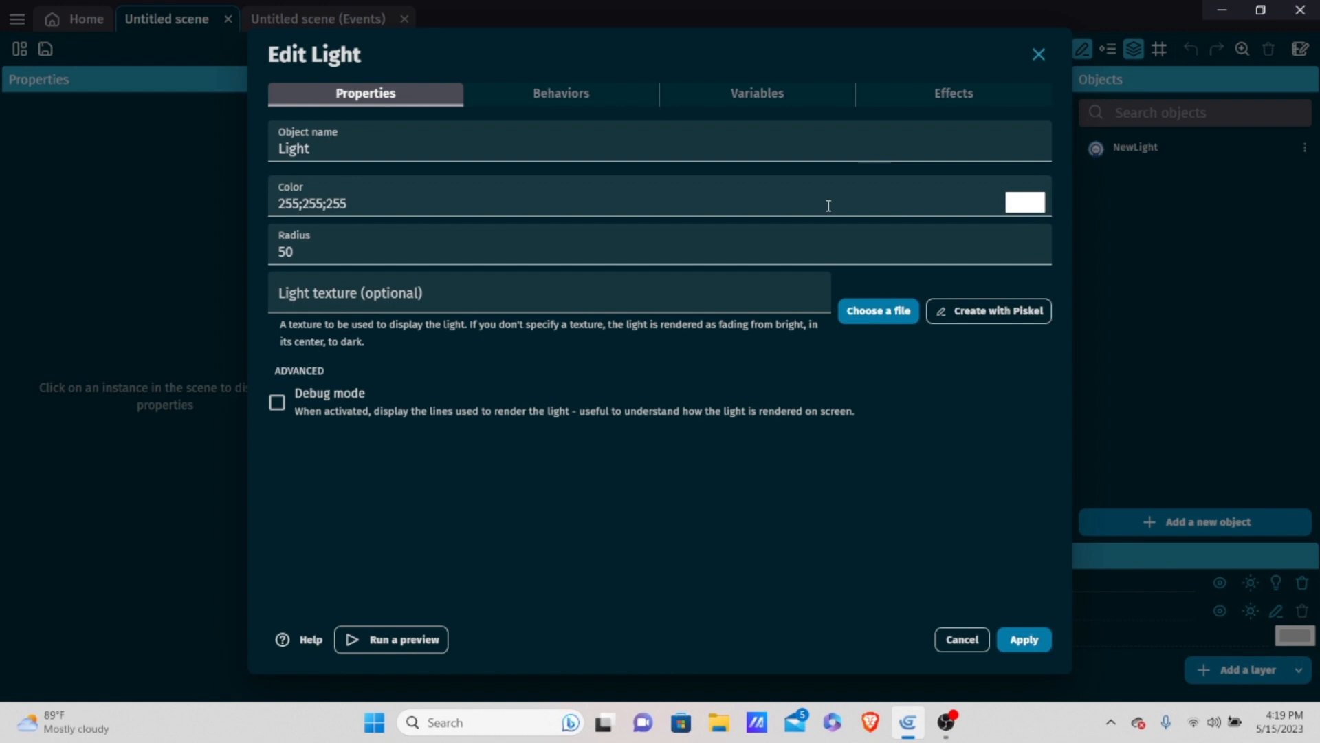
Set the Light object's color to red 228;0;0 and its radius to 100, and apply the changes.
click(1025, 202)
drag(1060, 302, 1195, 214)
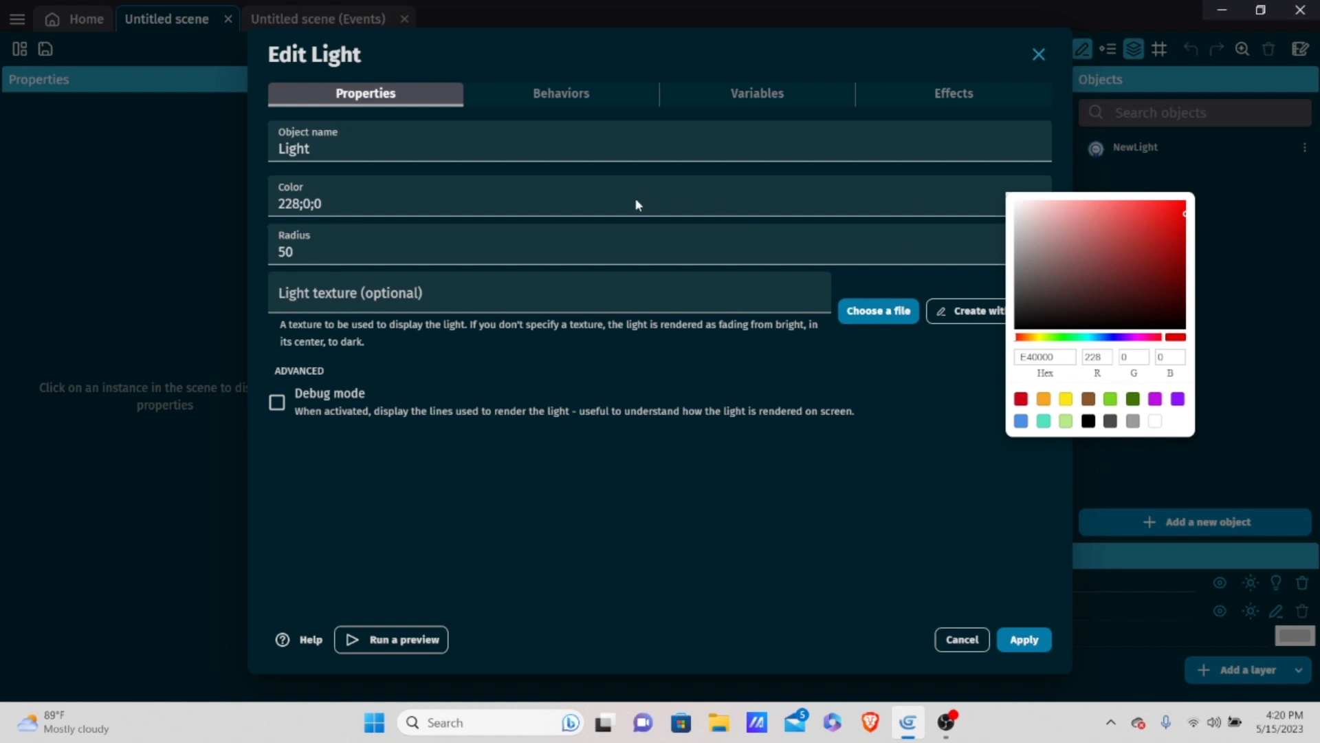
click(418, 243)
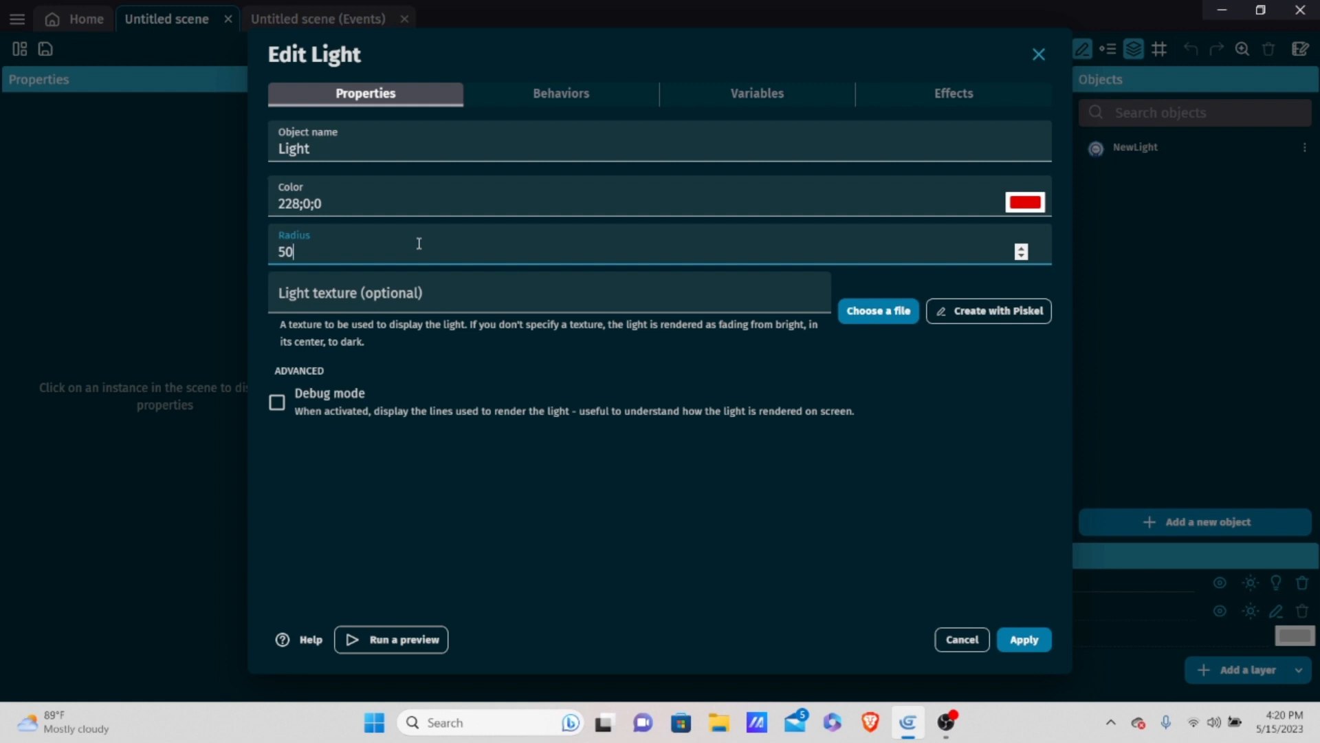
key(BackSpace)
key(BackSpace)
text(1-00)
key(BackSpace)
key(BackSpace)
key(BackSpace)
text(00)
click(649, 297)
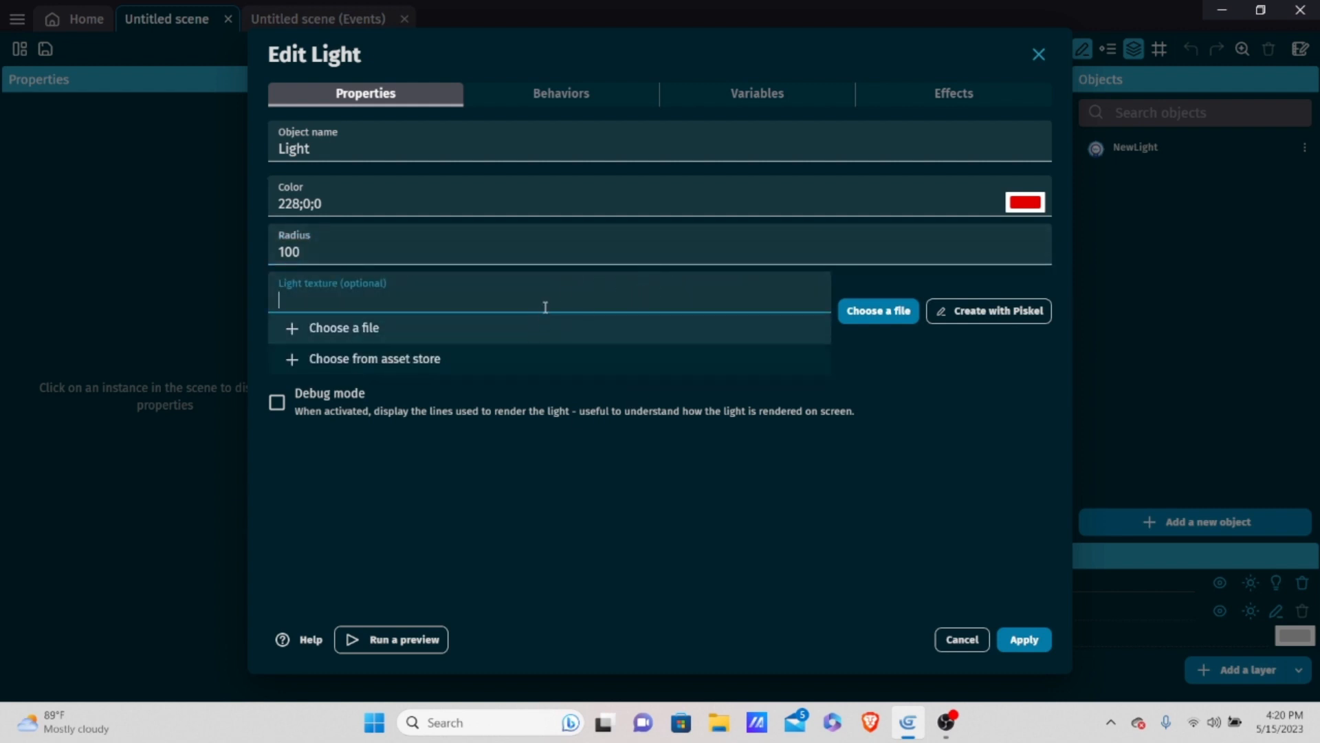
click(519, 500)
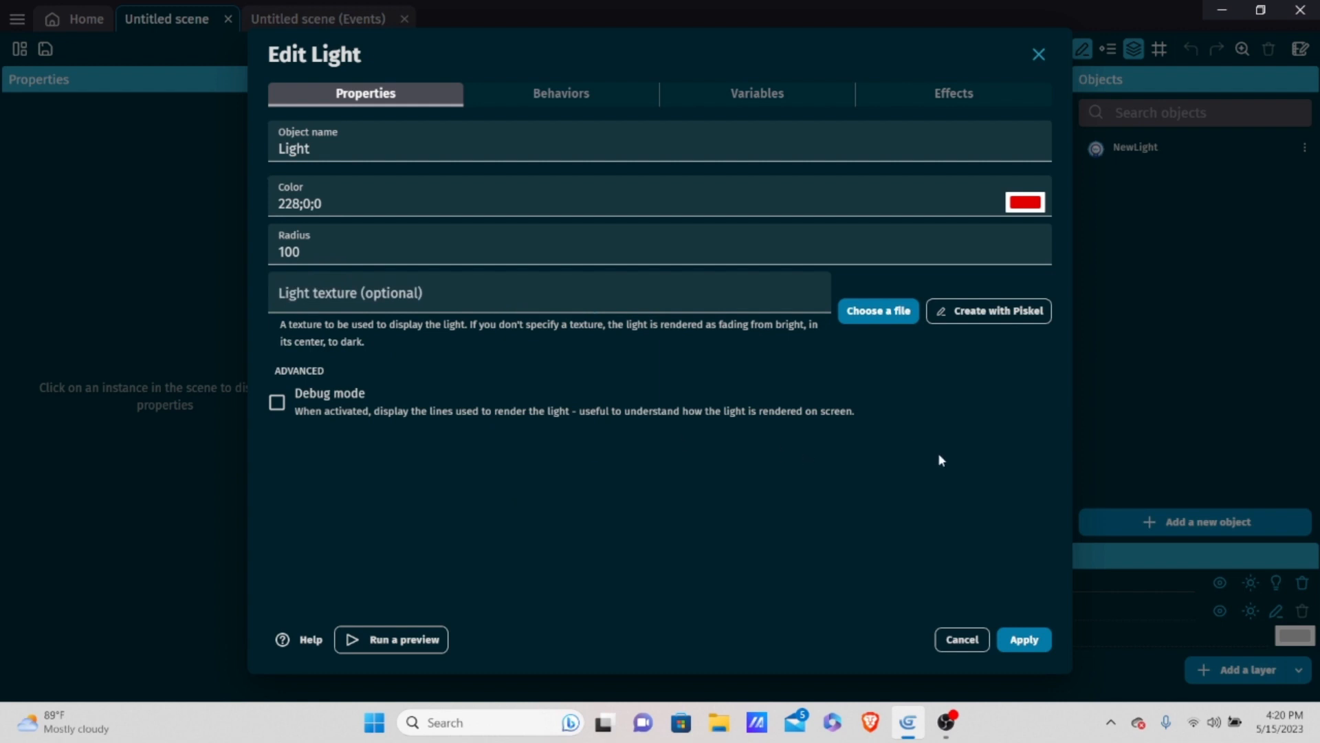
click(1026, 639)
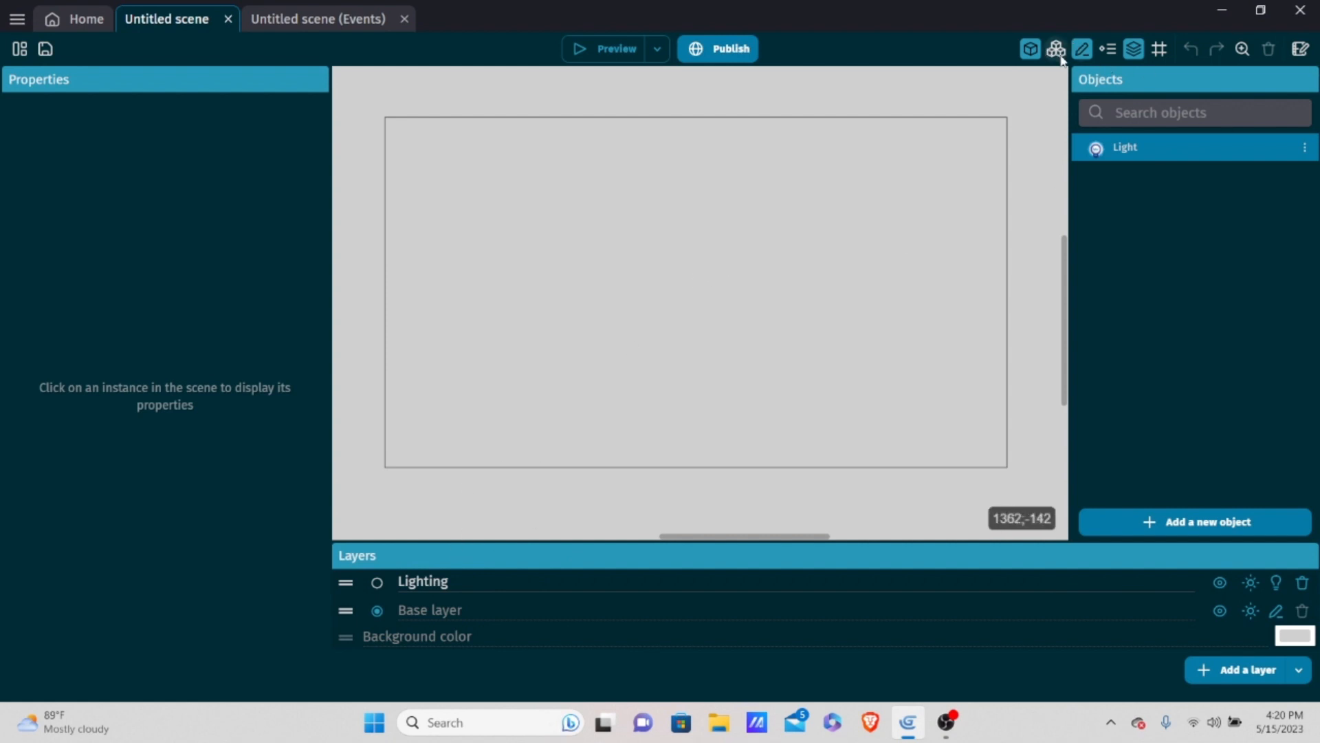
Place an instance of Light near the middle of the scene at about X 686, Y 313.
click(1135, 51)
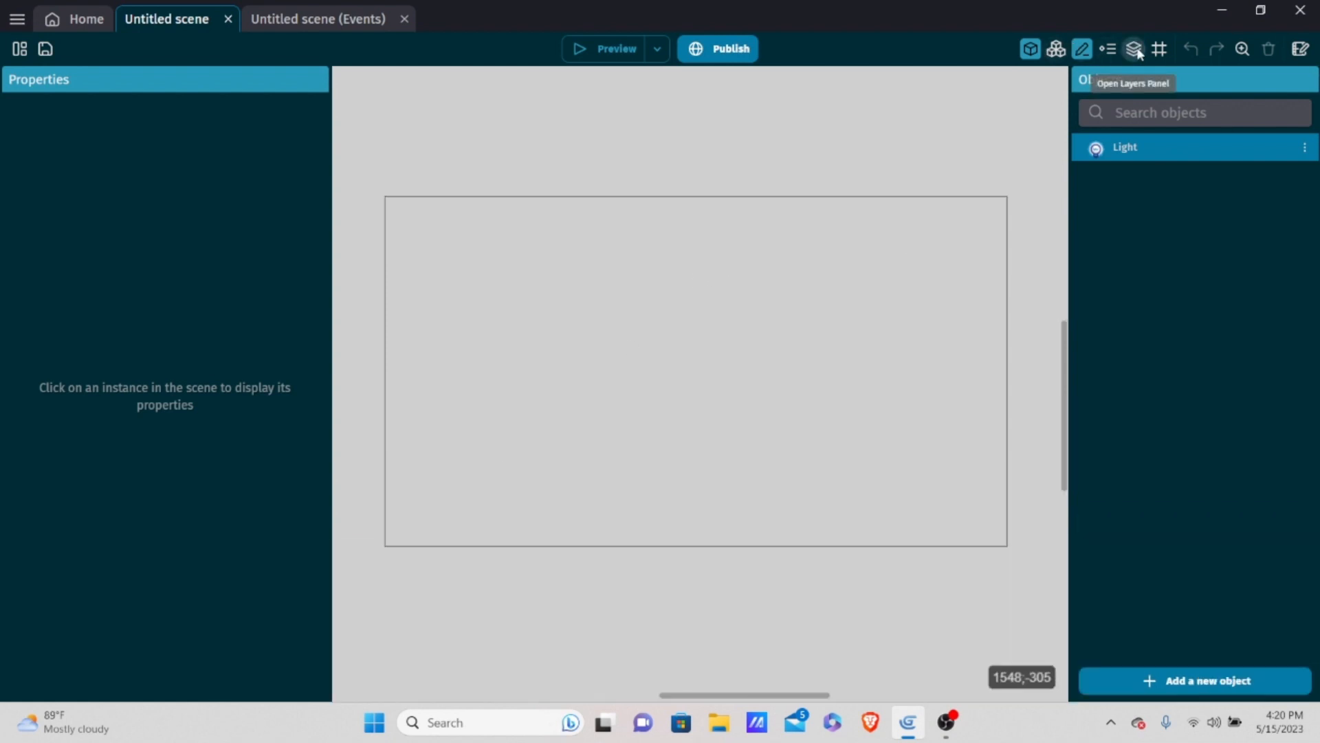
click(1136, 51)
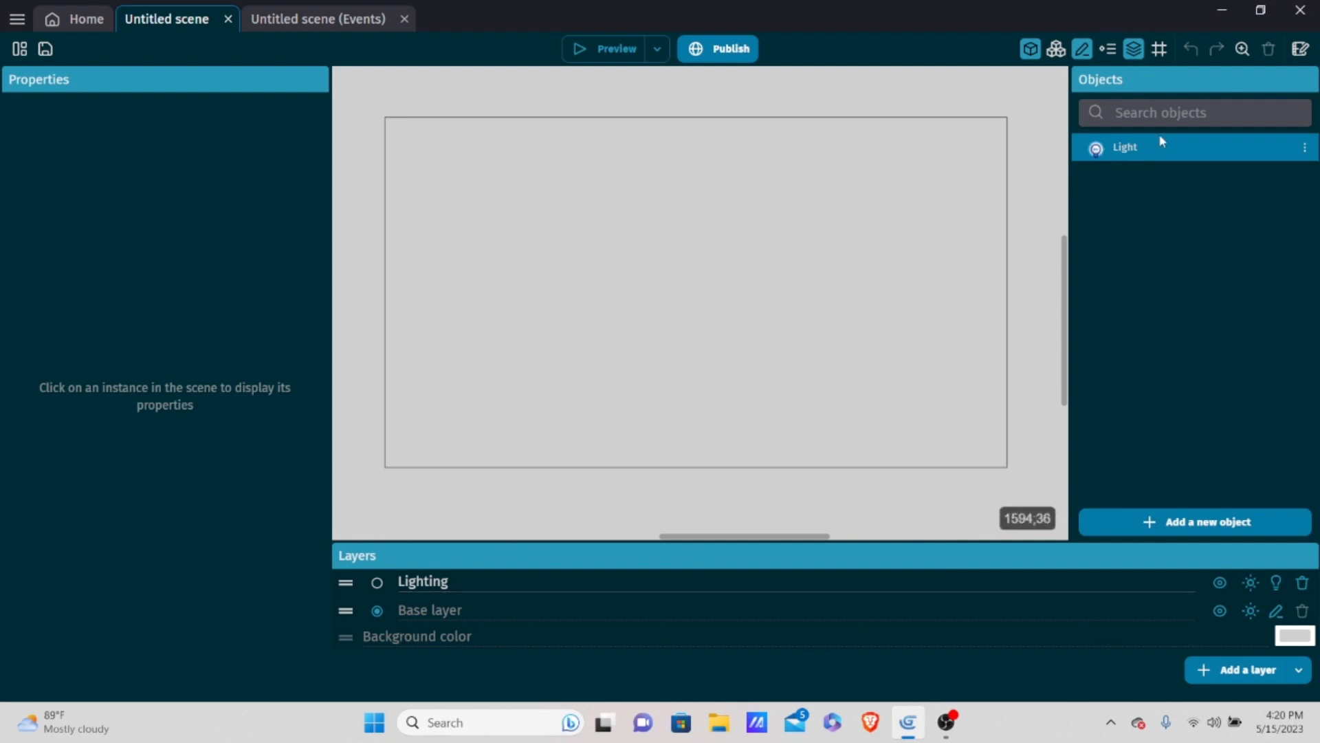
drag(1173, 147, 733, 272)
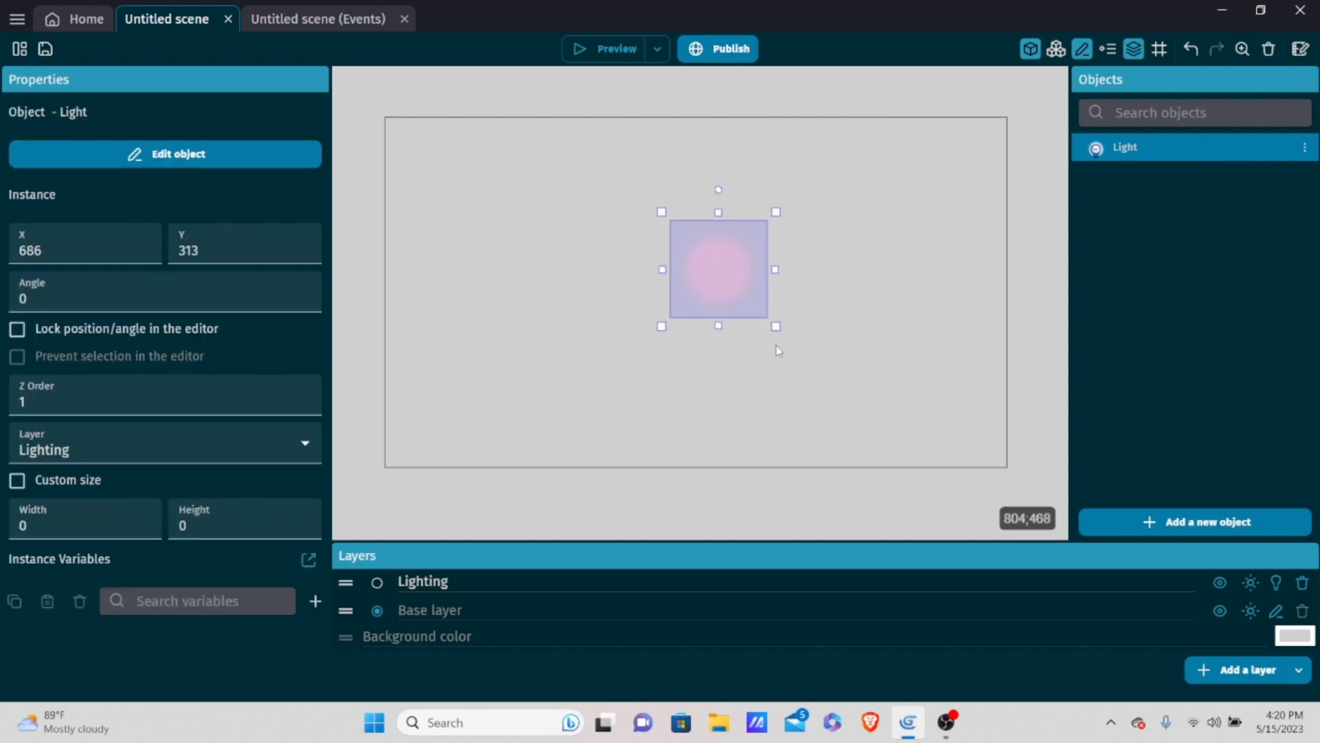
ctrl+scroll(778, 351, up, 3)
click(892, 242)
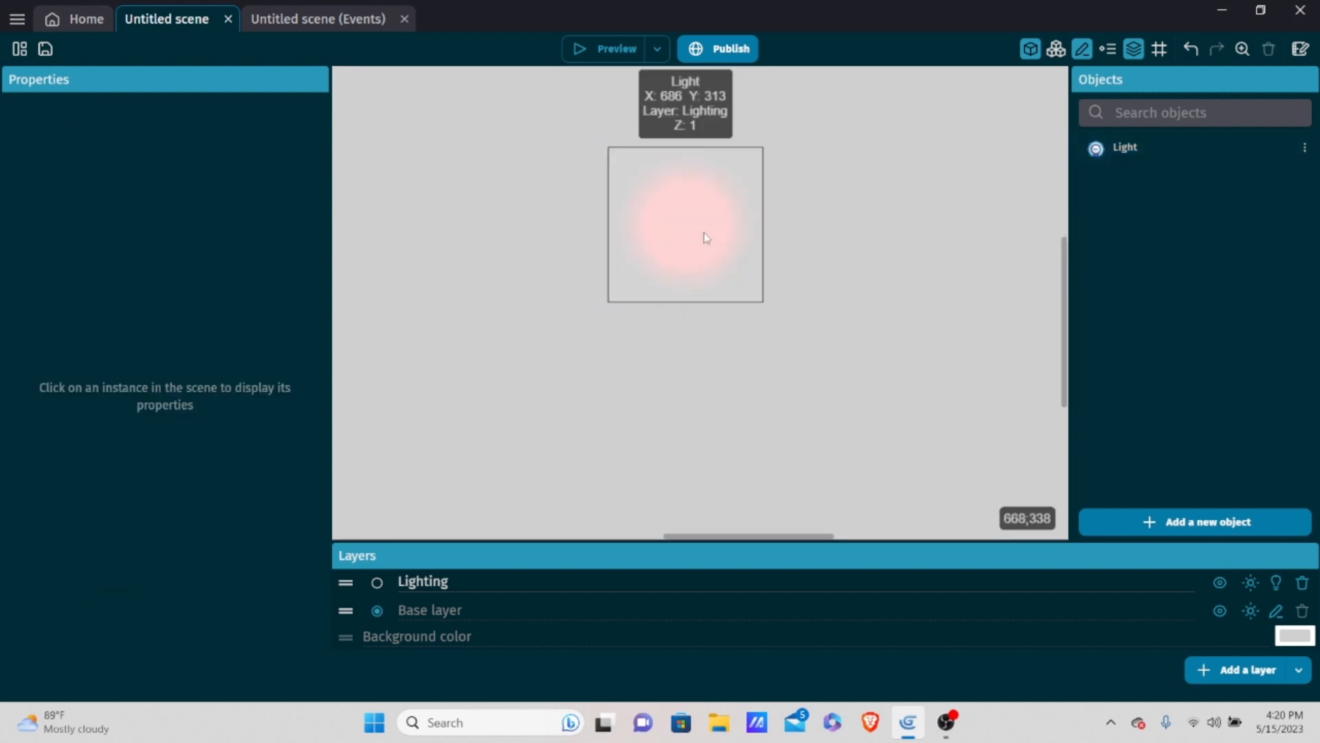
click(707, 238)
ctrl+scroll(766, 310, up, 5)
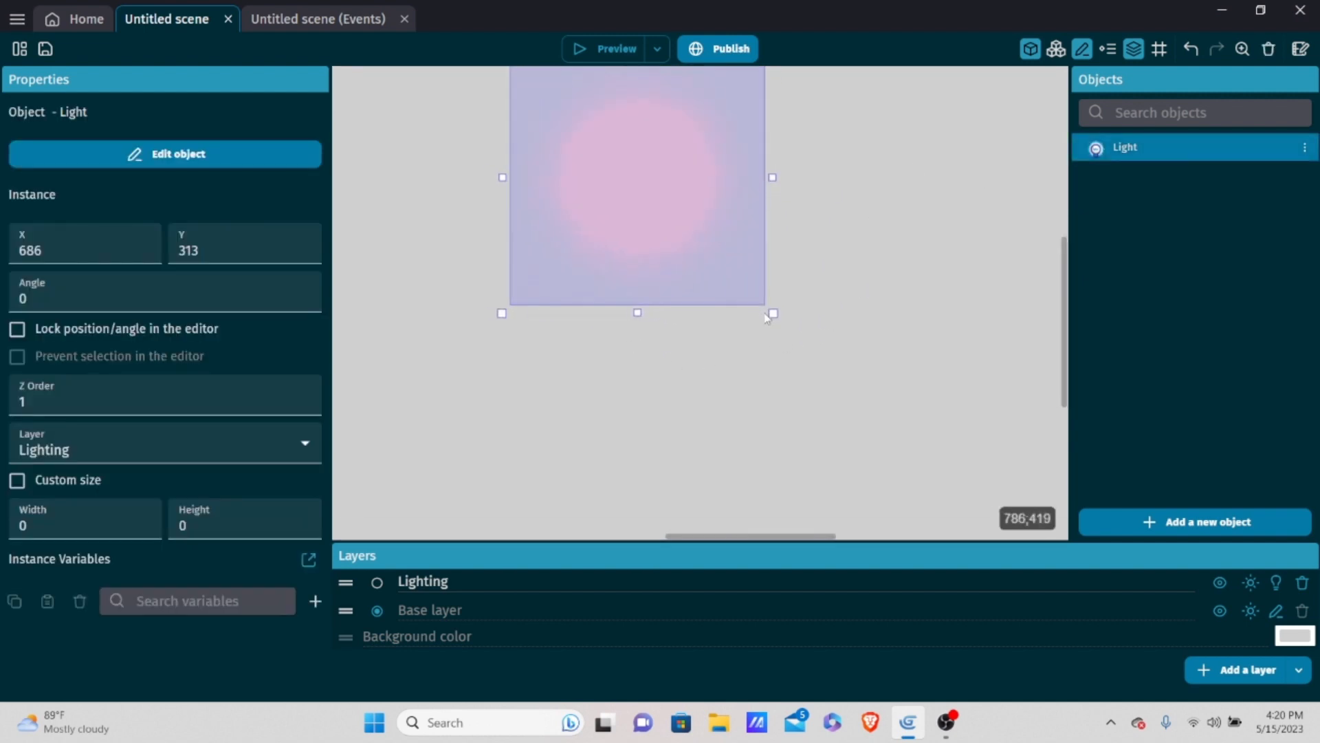
ctrl+scroll(882, 274, down, 3)
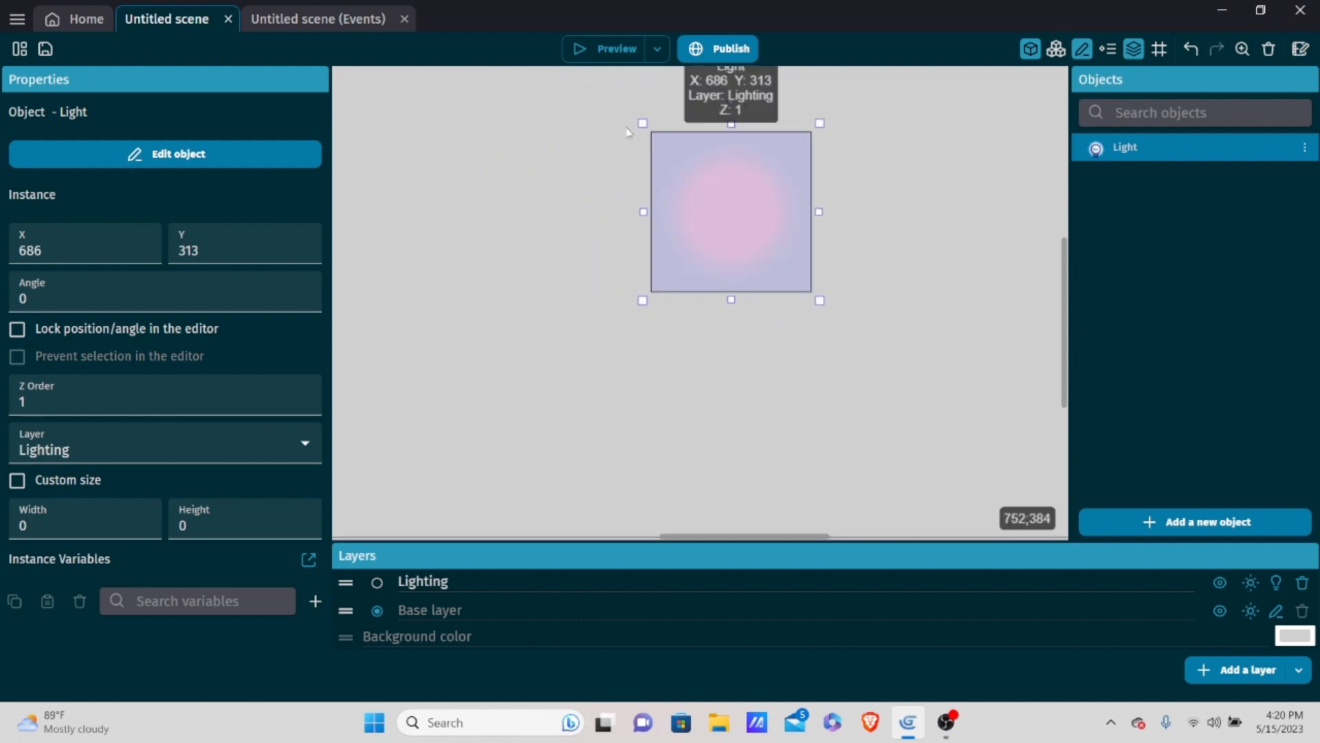
Run a preview of the scene to check how the red light renders, and close it.
click(575, 43)
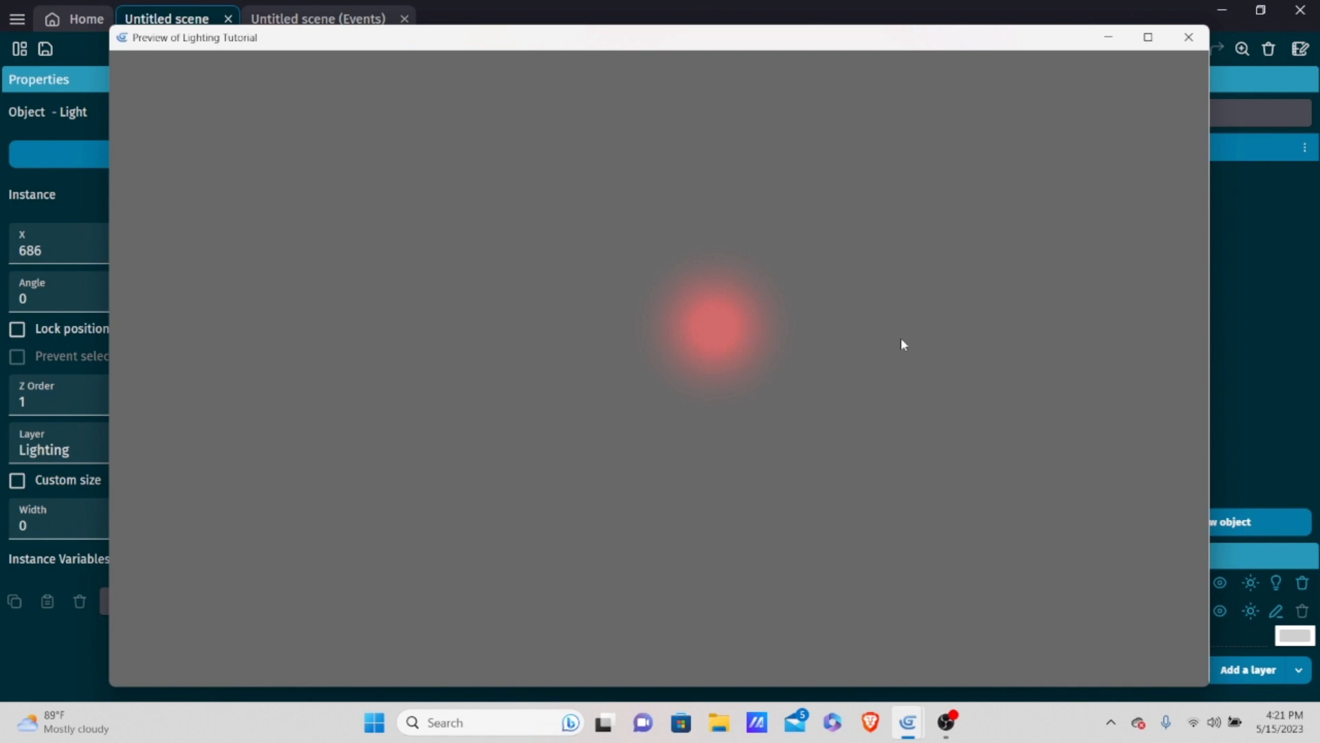
drag(917, 48, 921, 126)
click(1191, 118)
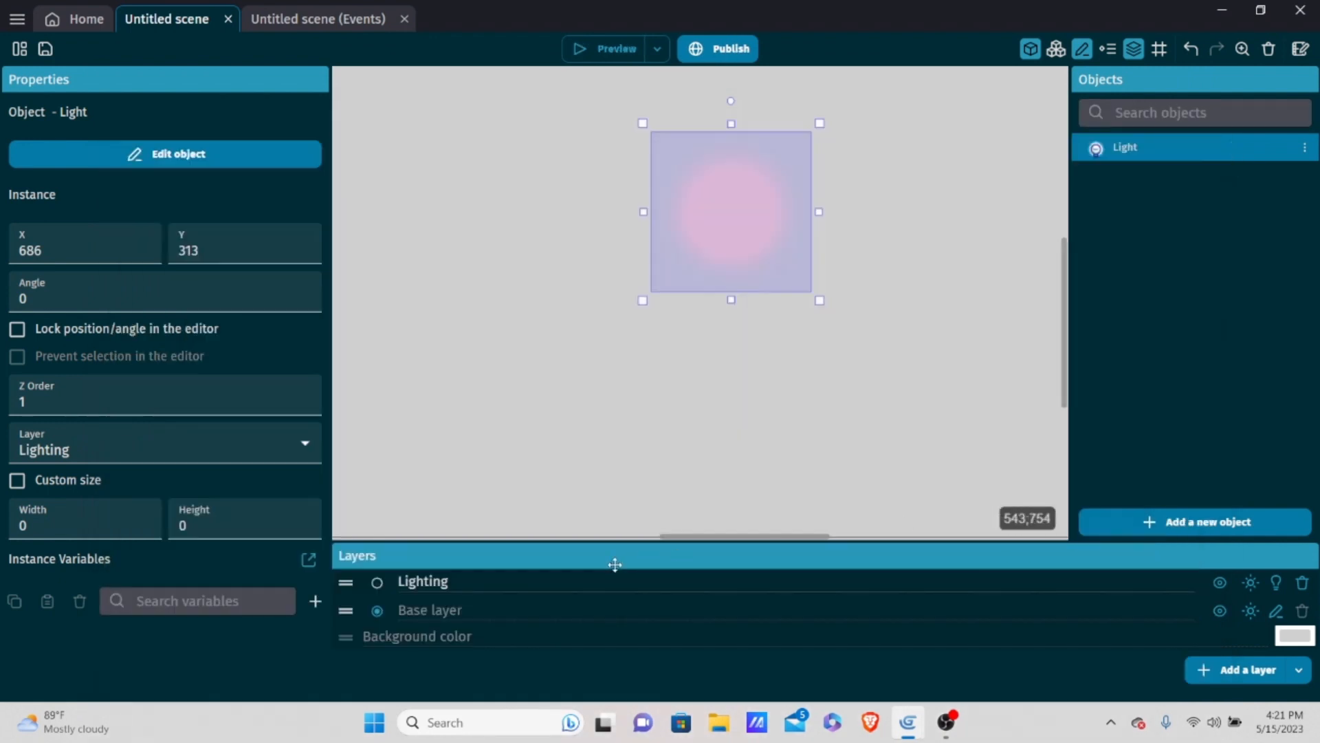
Set the Lighting layer's ambient light color to dark grey 32;32;32 and apply it.
click(1250, 585)
click(480, 104)
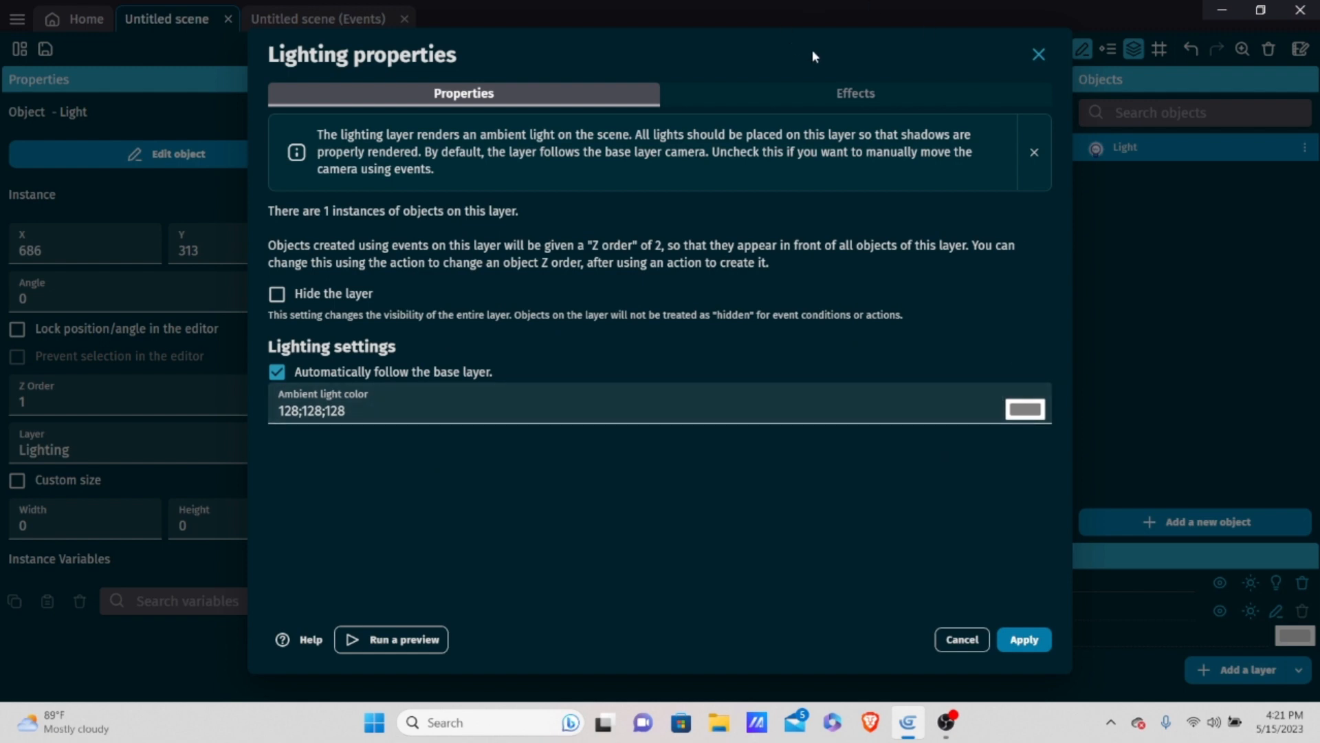
click(1032, 411)
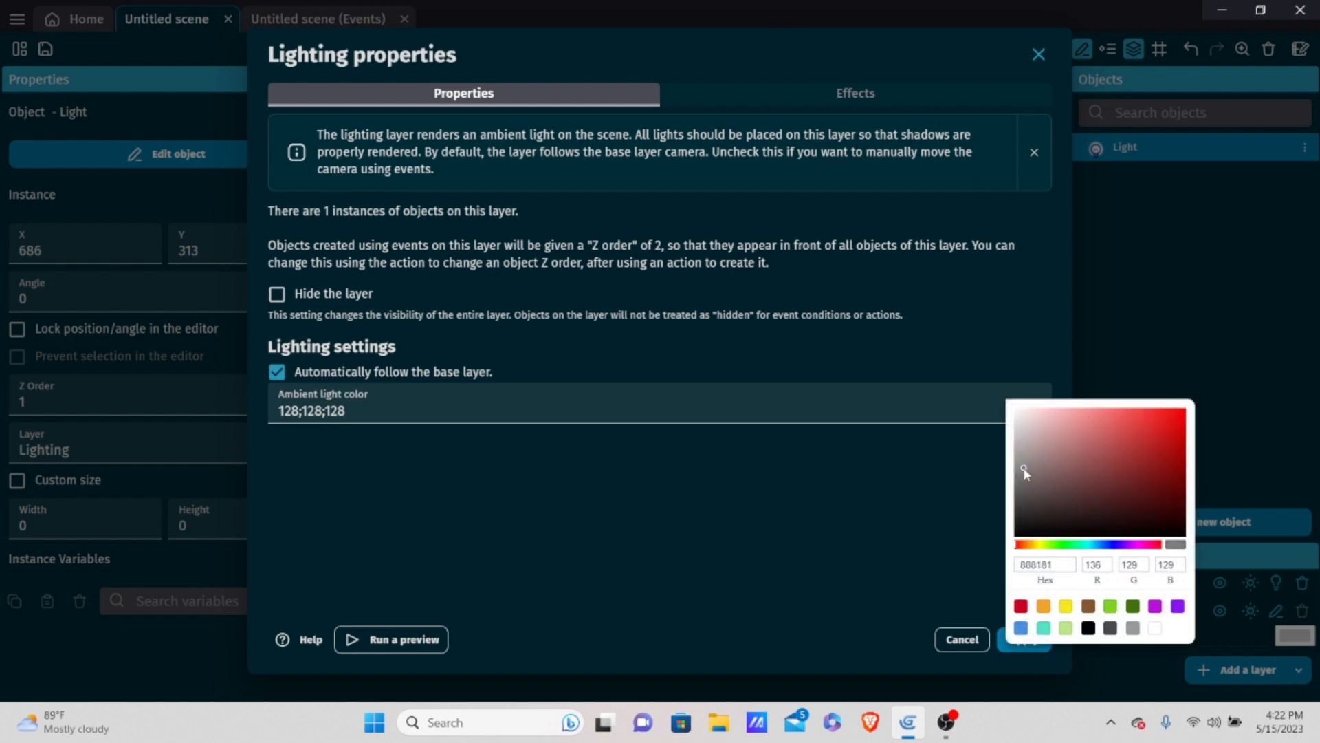
mouse_move(1023, 468)
mouse_down()
mouse_move(1059, 472)
mouse_move(1066, 490)
mouse_move(1064, 471)
mouse_move(1037, 464)
mouse_move(1013, 526)
mouse_up()
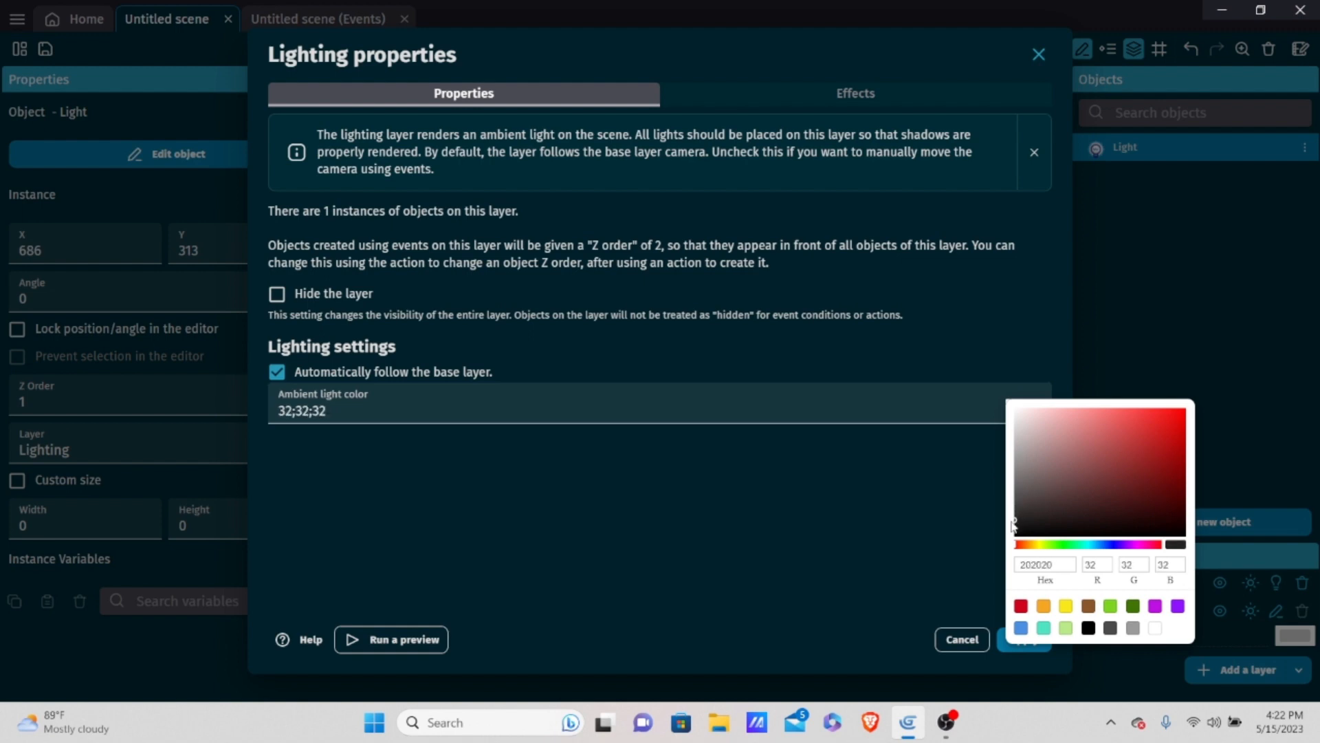
click(945, 519)
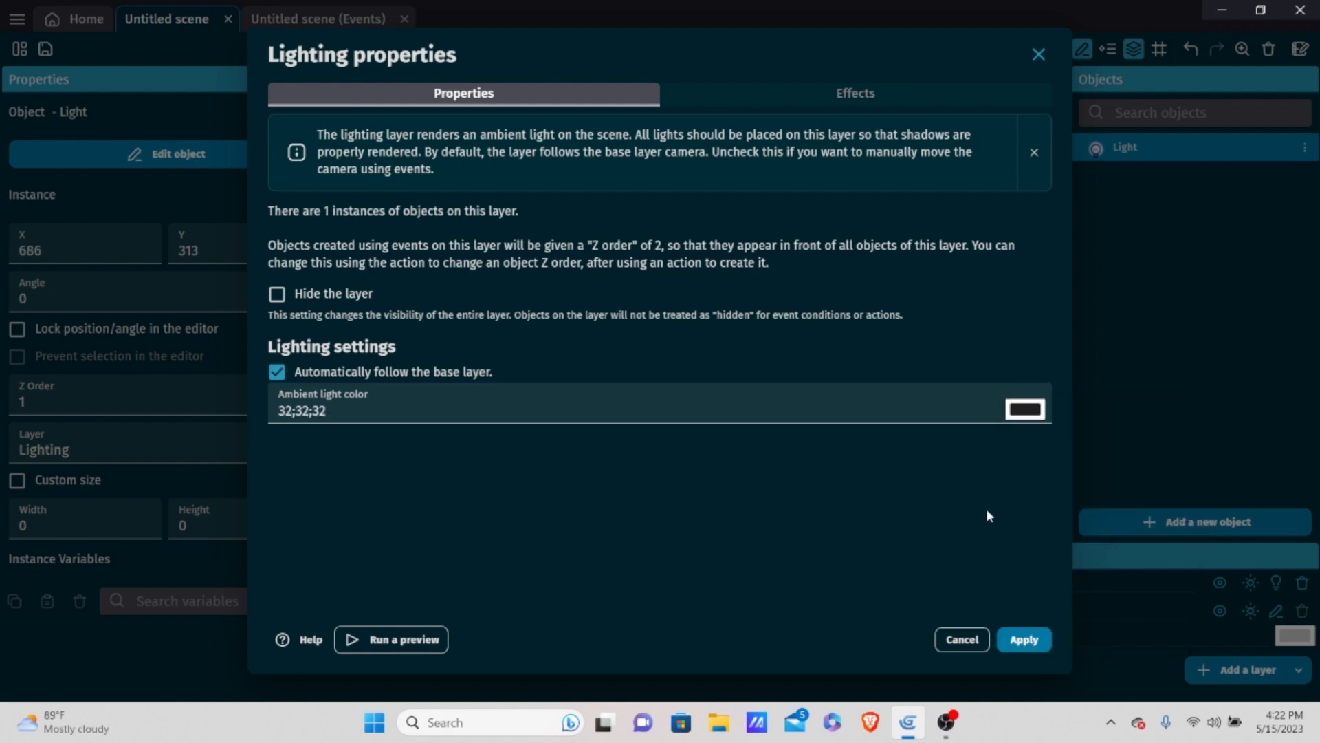
click(1025, 641)
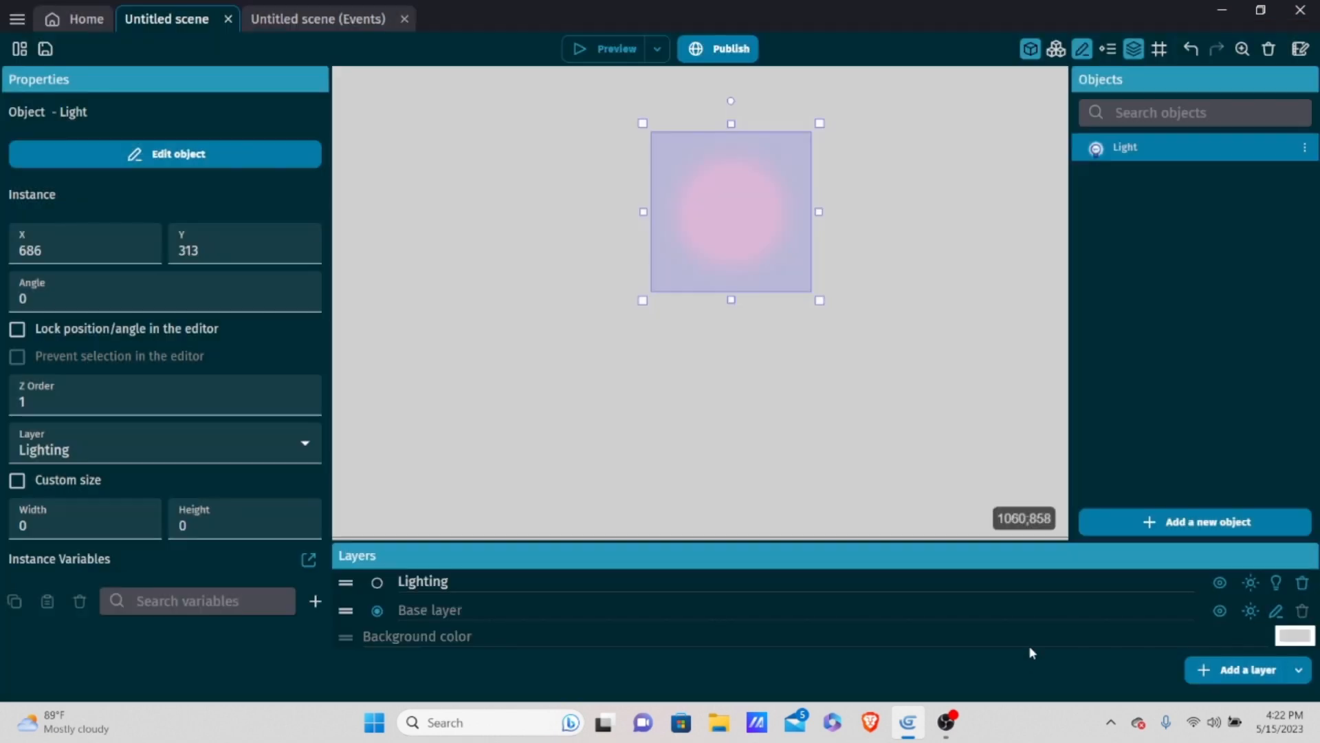
Preview the scene again to check the light against the darker ambient color, and close the preview.
click(595, 47)
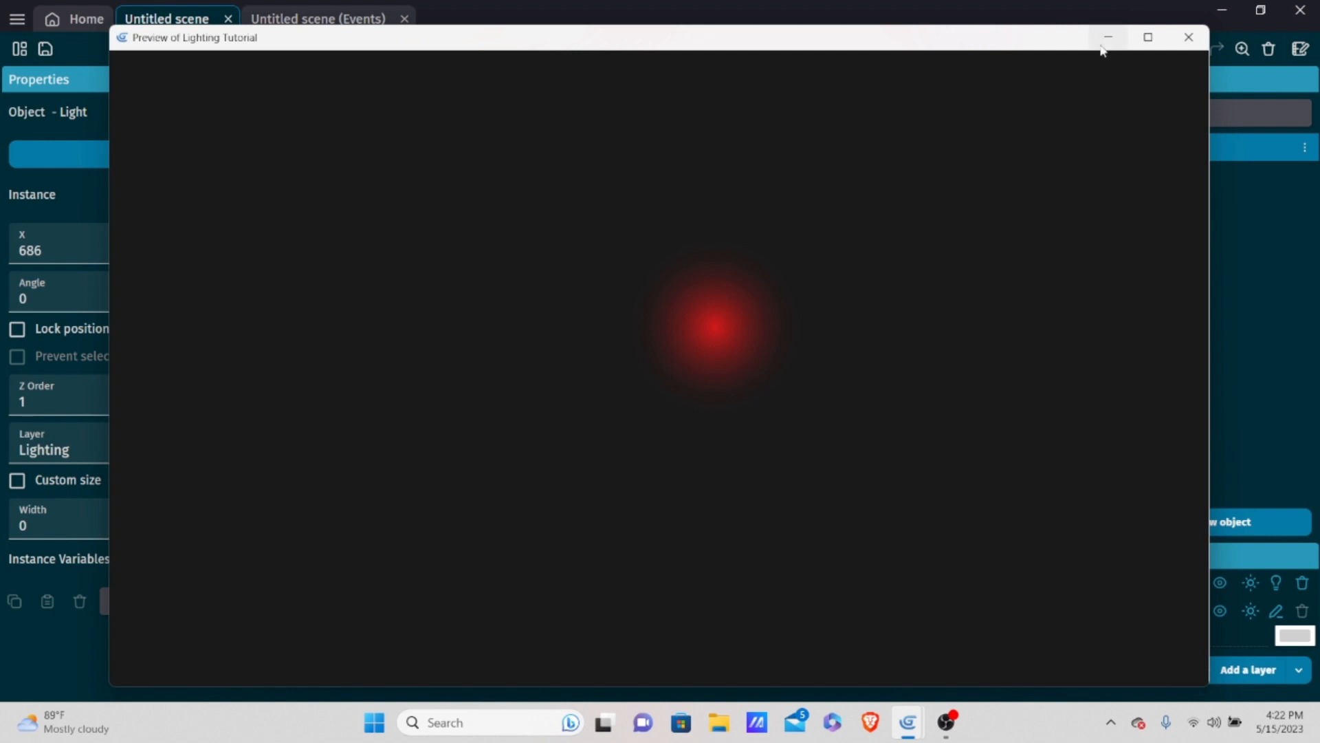
click(1188, 38)
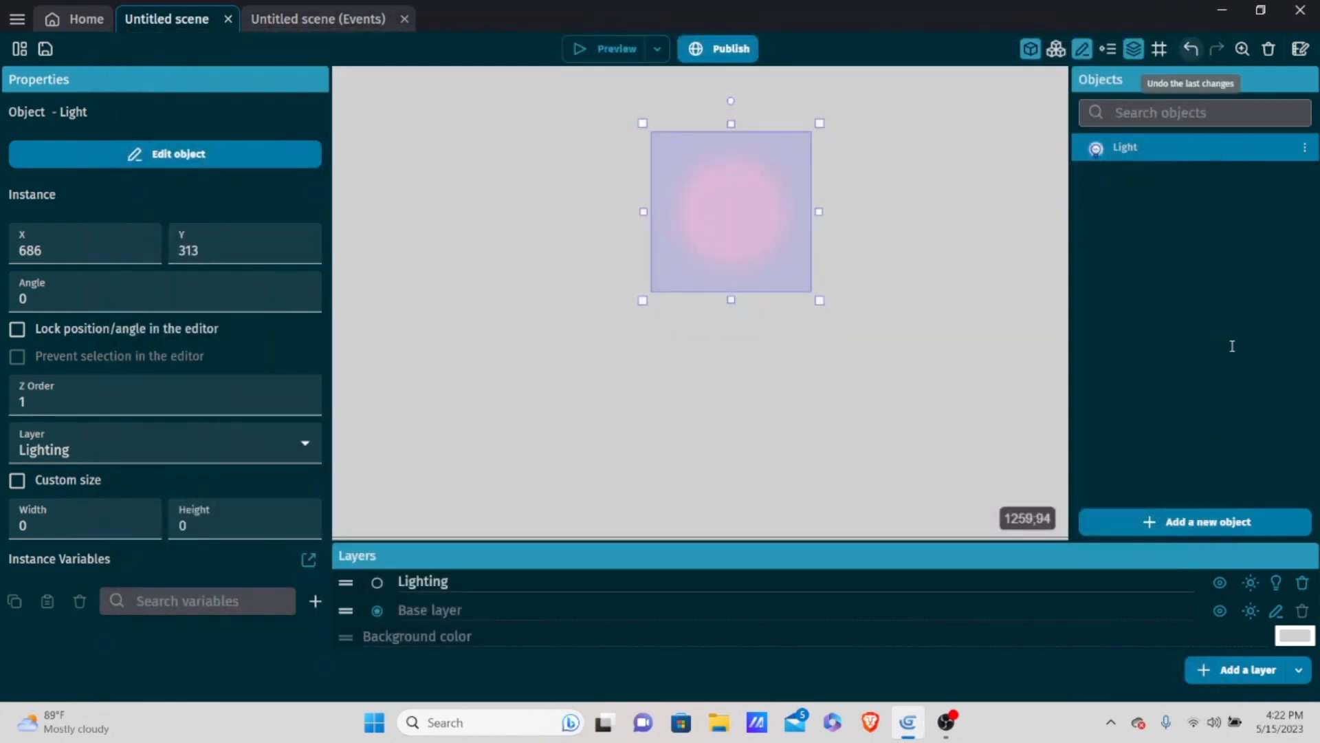
Move the light instance to about X 999, Y 216 in the scene.
scroll(979, 225, down, 3)
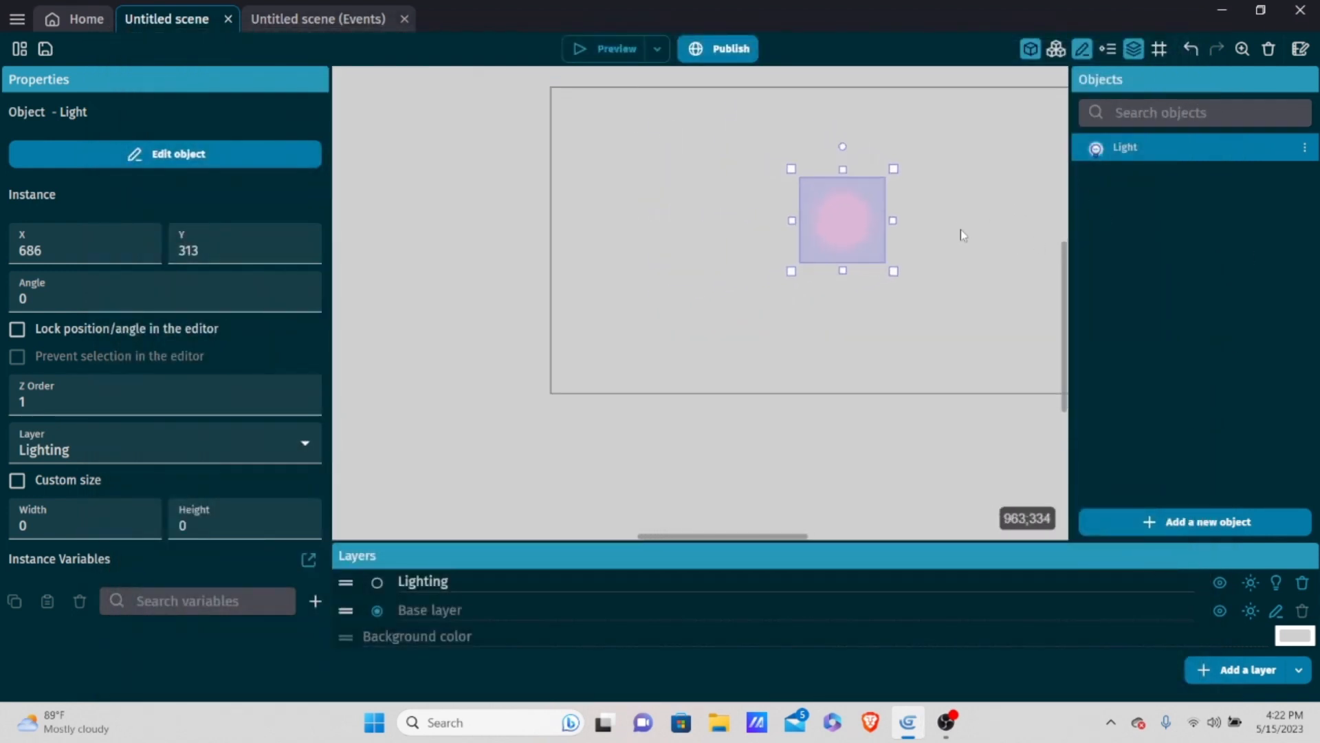
middle_drag(963, 235, 840, 307)
drag(762, 309, 911, 267)
Change the Light object's color to green 0;255;122 and apply it.
double_click(1170, 150)
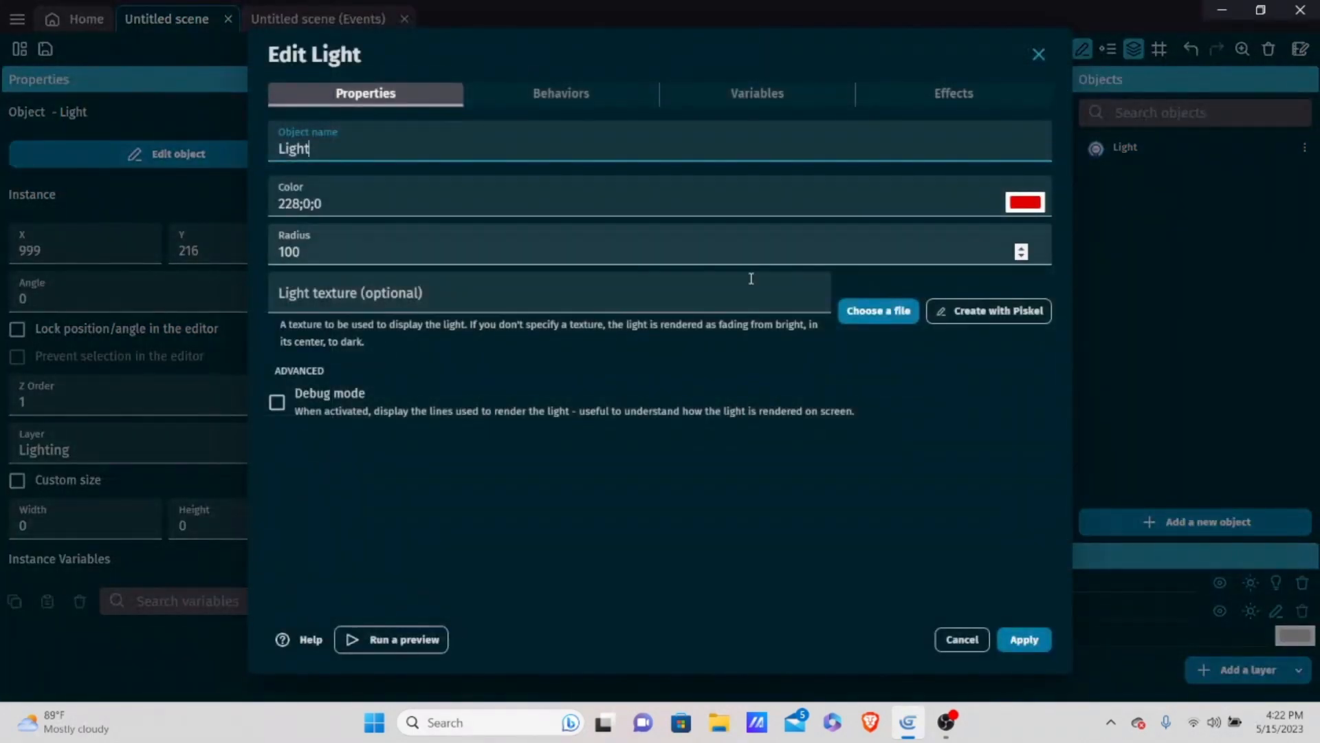
click(417, 170)
drag(481, 142, 237, 134)
click(1024, 208)
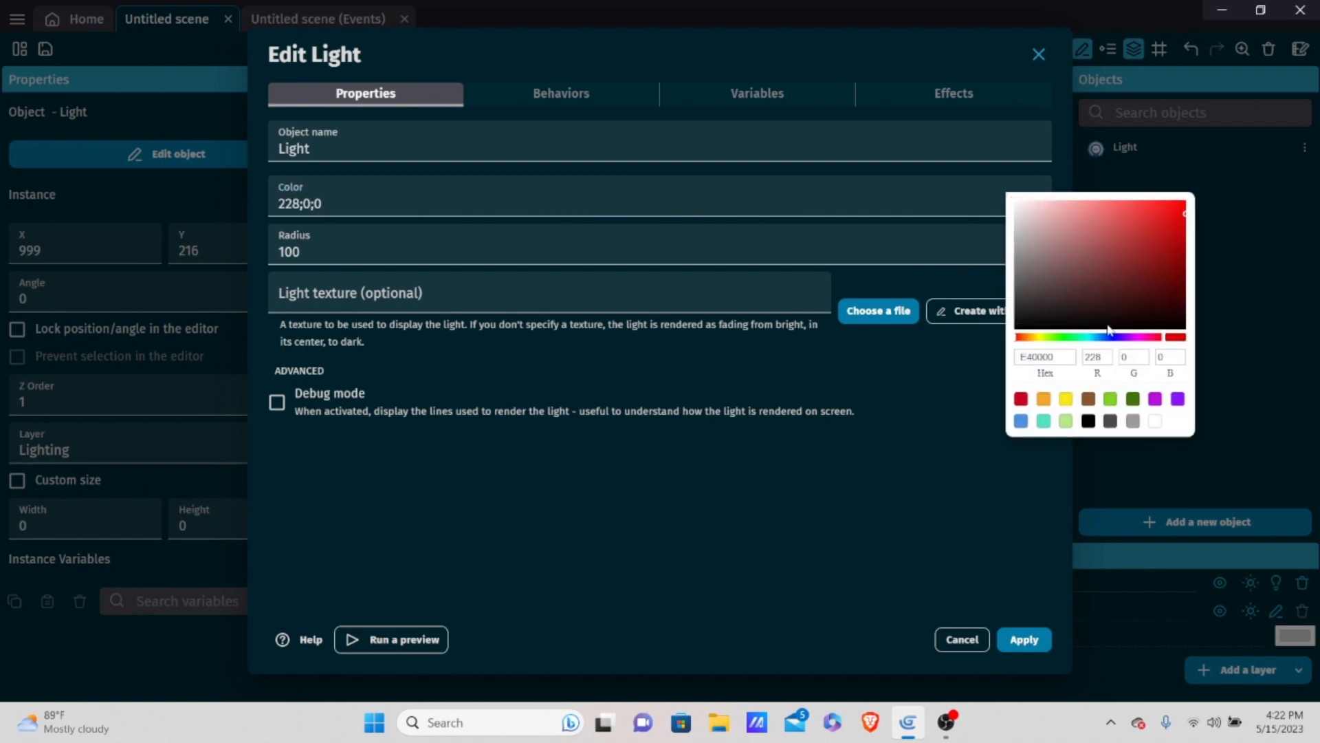
click(1076, 338)
drag(1076, 337, 1075, 337)
drag(1110, 274, 1240, 198)
click(999, 445)
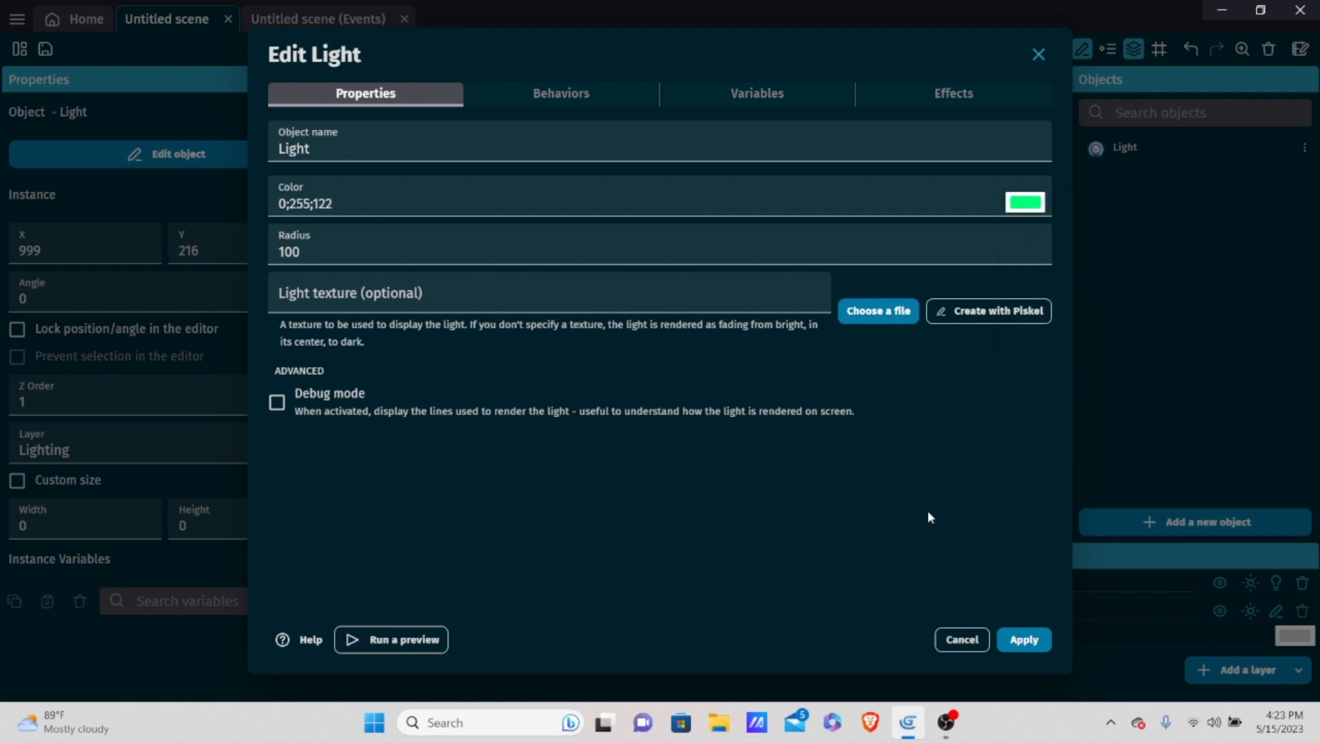
click(1035, 637)
Add a new Sprite object from scratch and name it Player.
click(1162, 522)
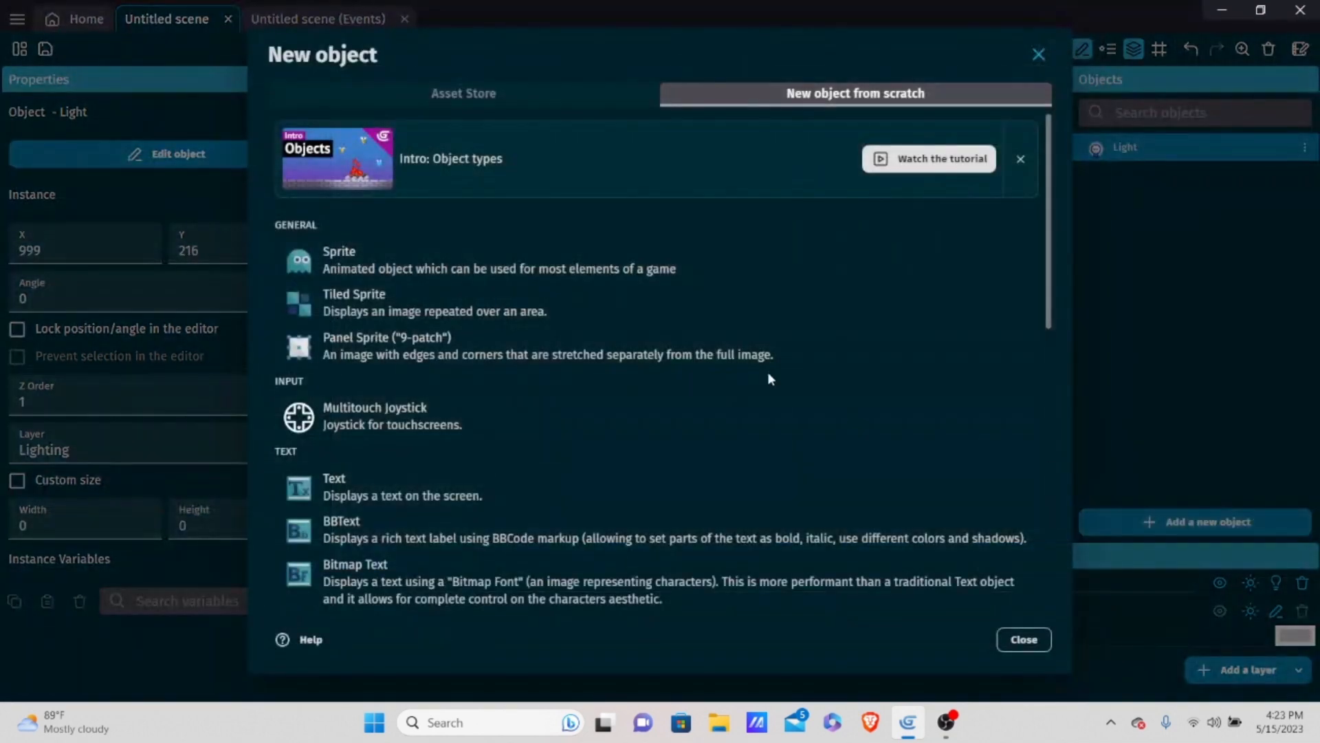
click(481, 260)
key(ctrl+a)
key(BackSpace)
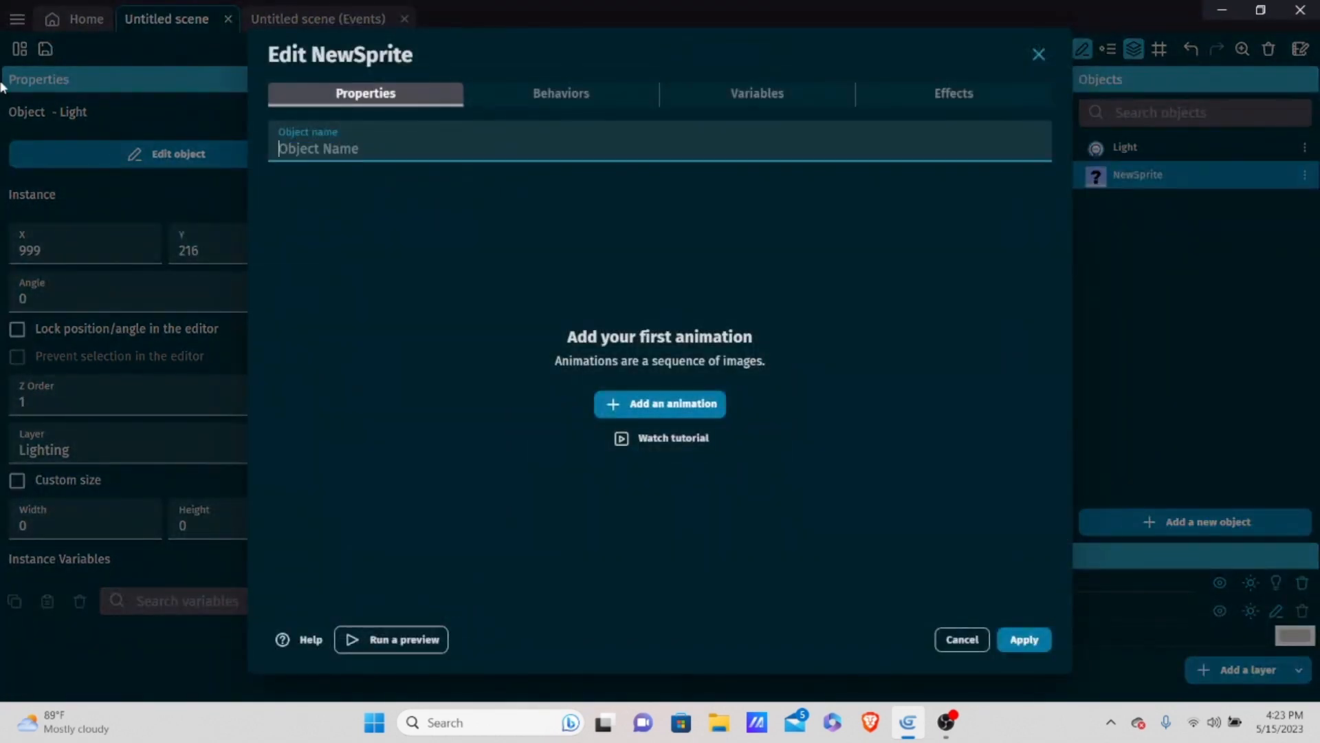
text(Player)
Add an animation to the Player using Red Cube.png from Pictures > Game Sprites > Test Sprites for Tutorials, and apply it.
click(658, 403)
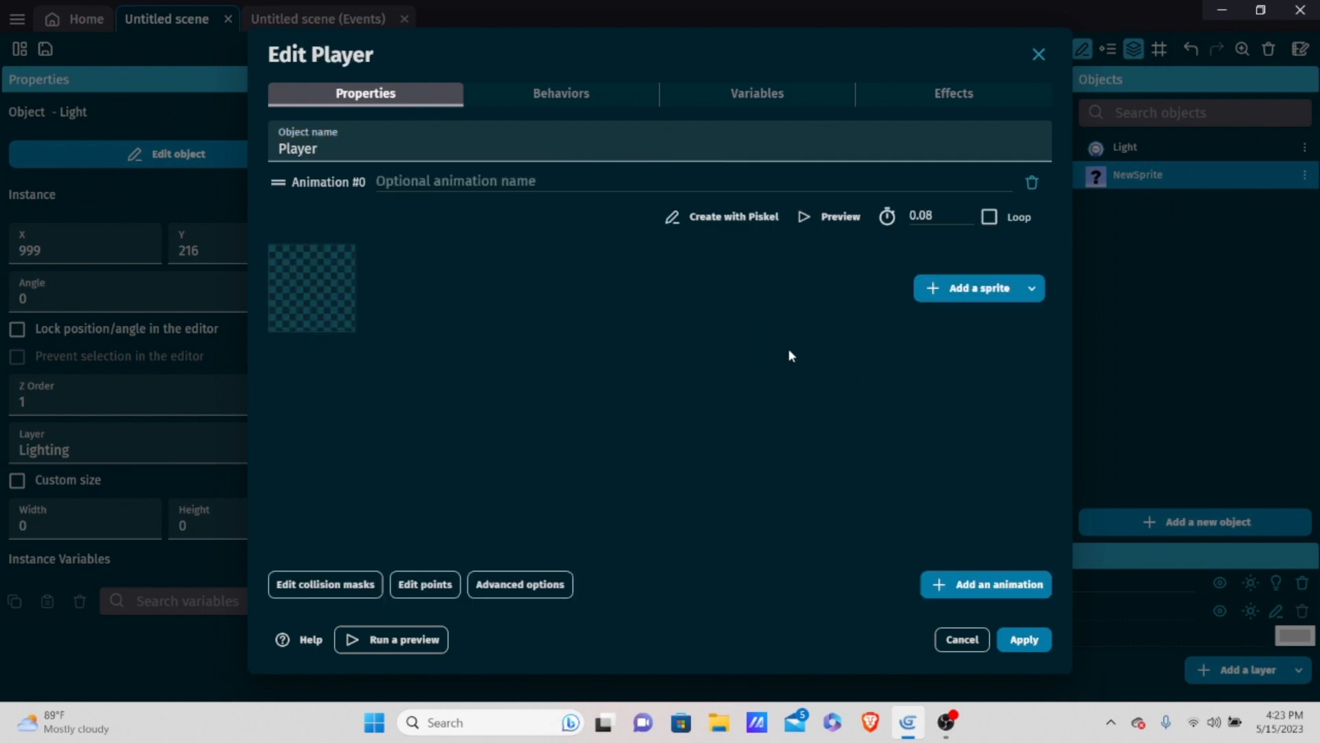
click(936, 293)
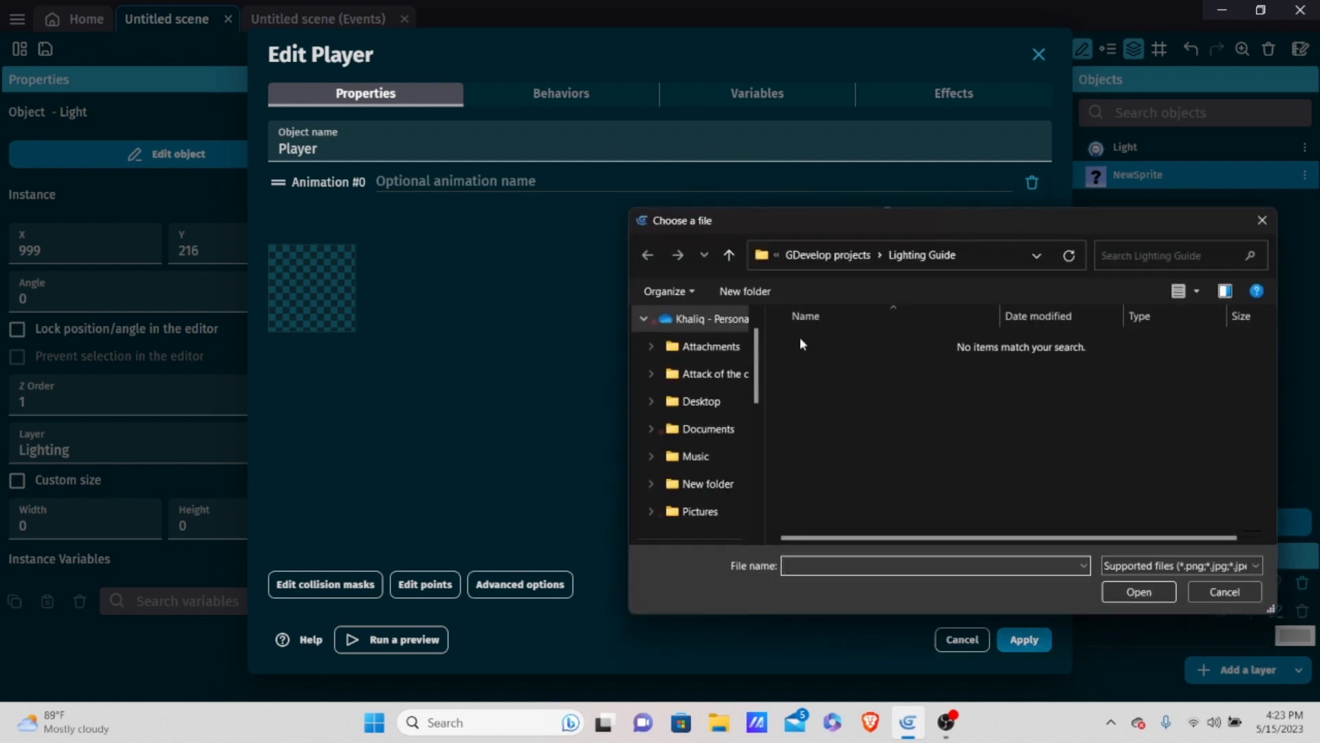
scroll(700, 361, down, 10)
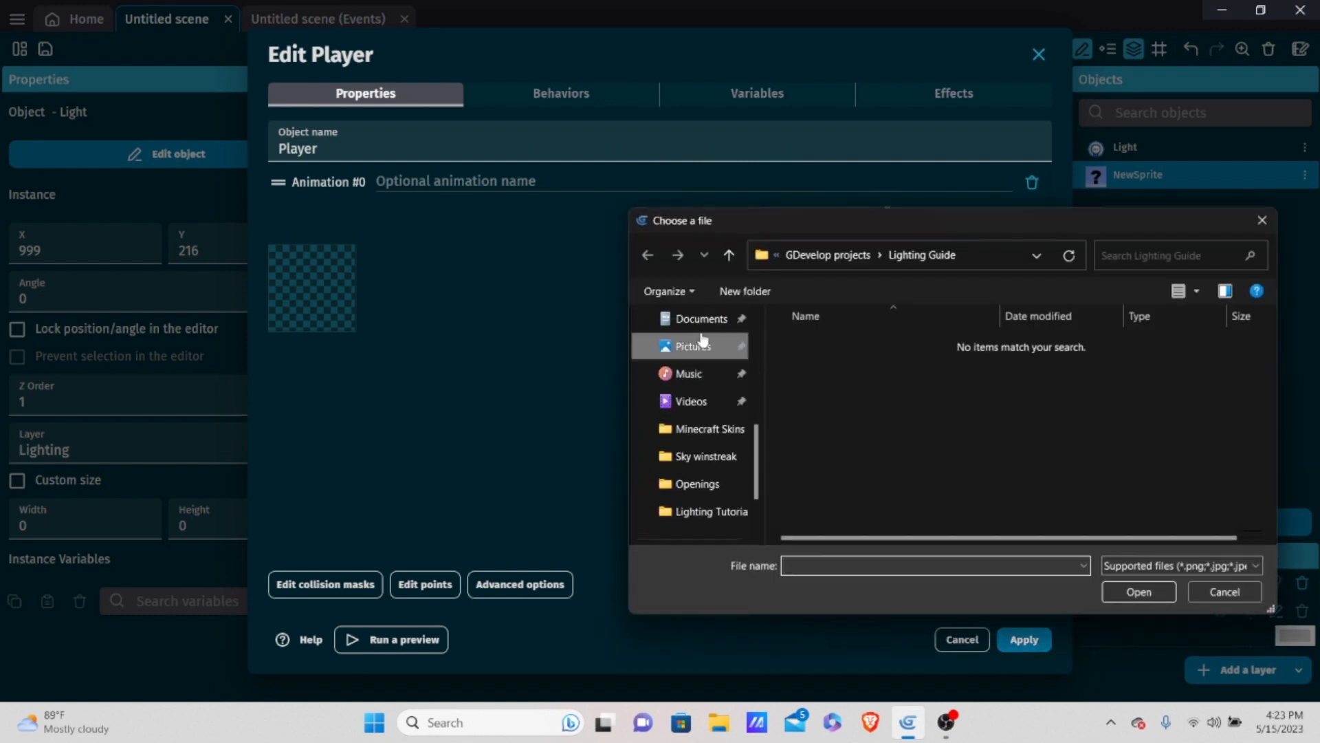
click(696, 346)
double_click(1016, 471)
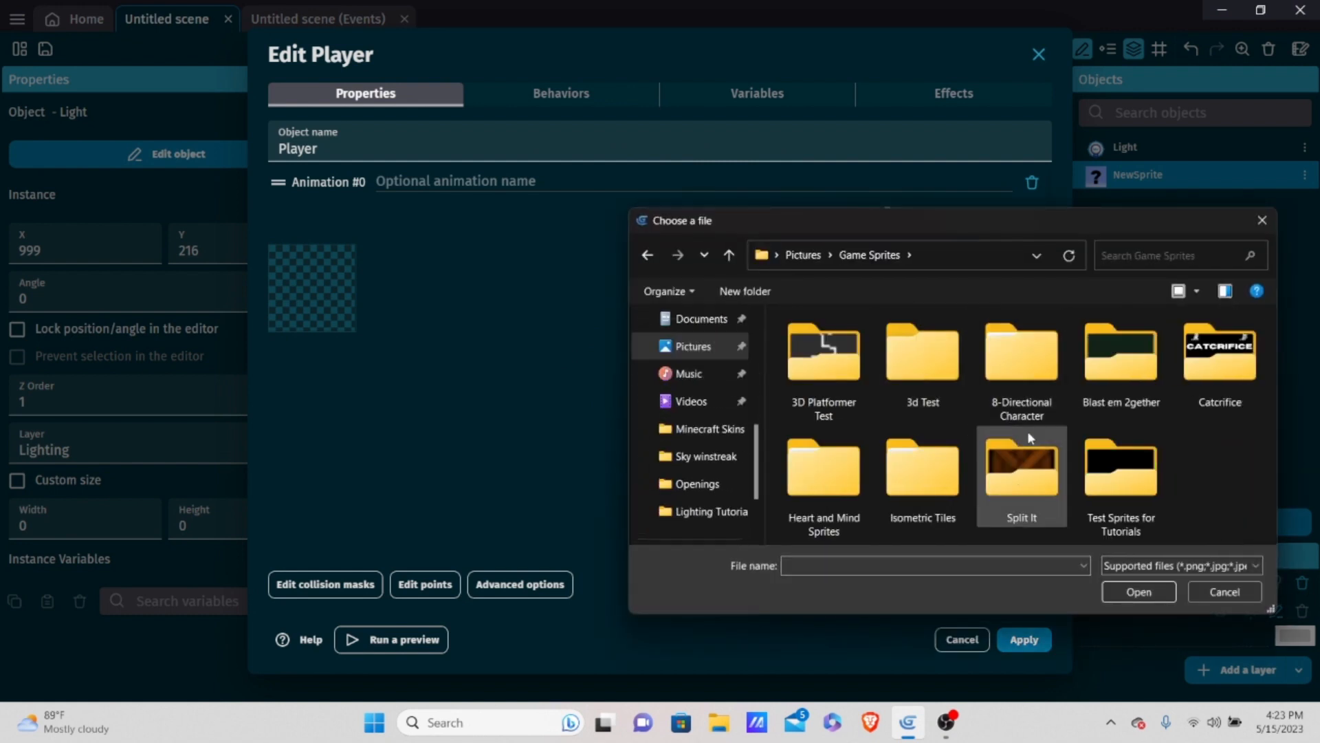
double_click(1113, 482)
double_click(1197, 366)
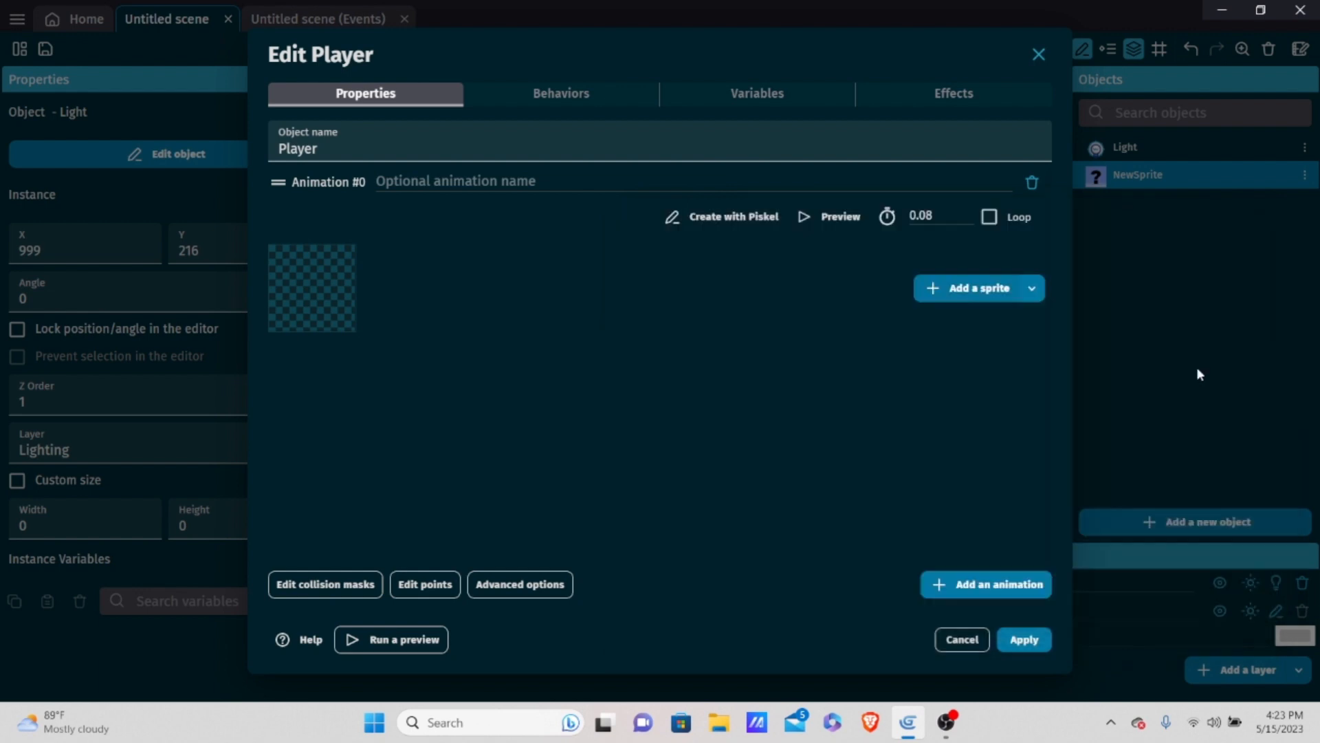
click(795, 362)
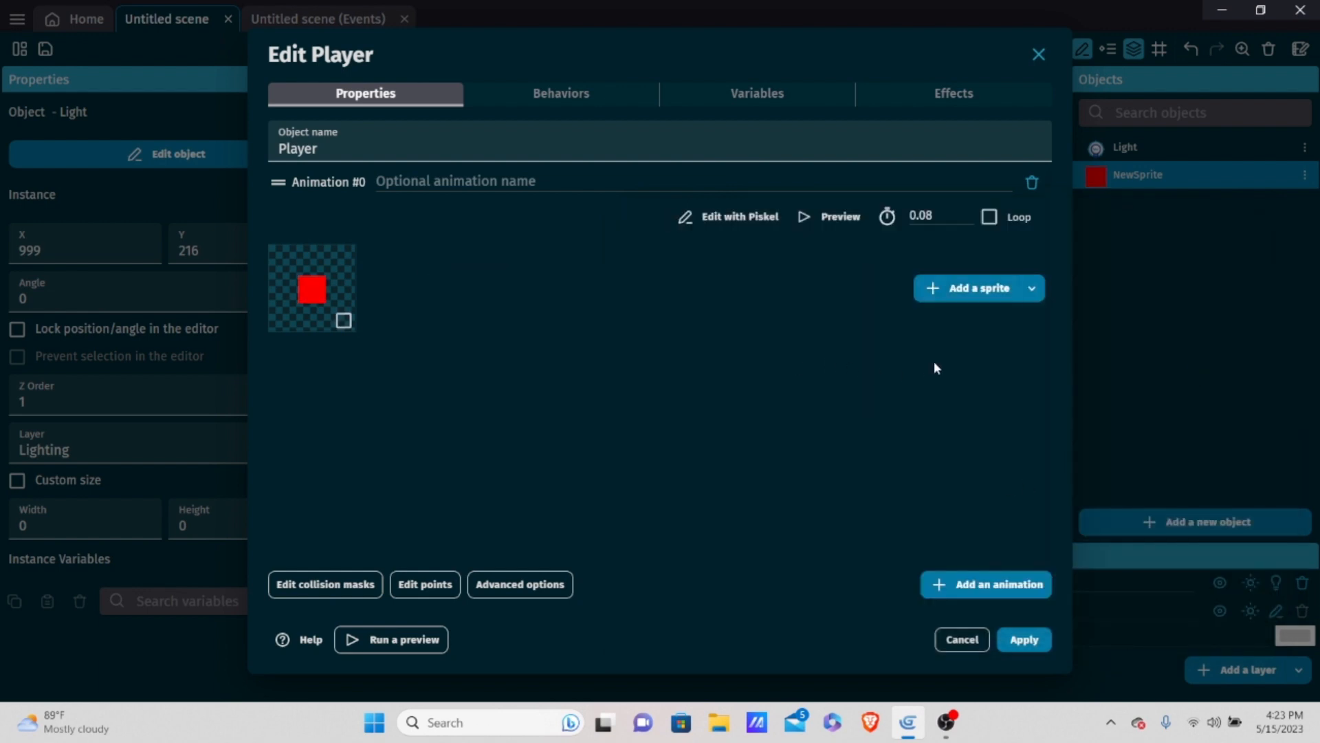
click(1024, 639)
Give the Player object the Platformer character behavior and place one instance in the scene.
double_click(1120, 176)
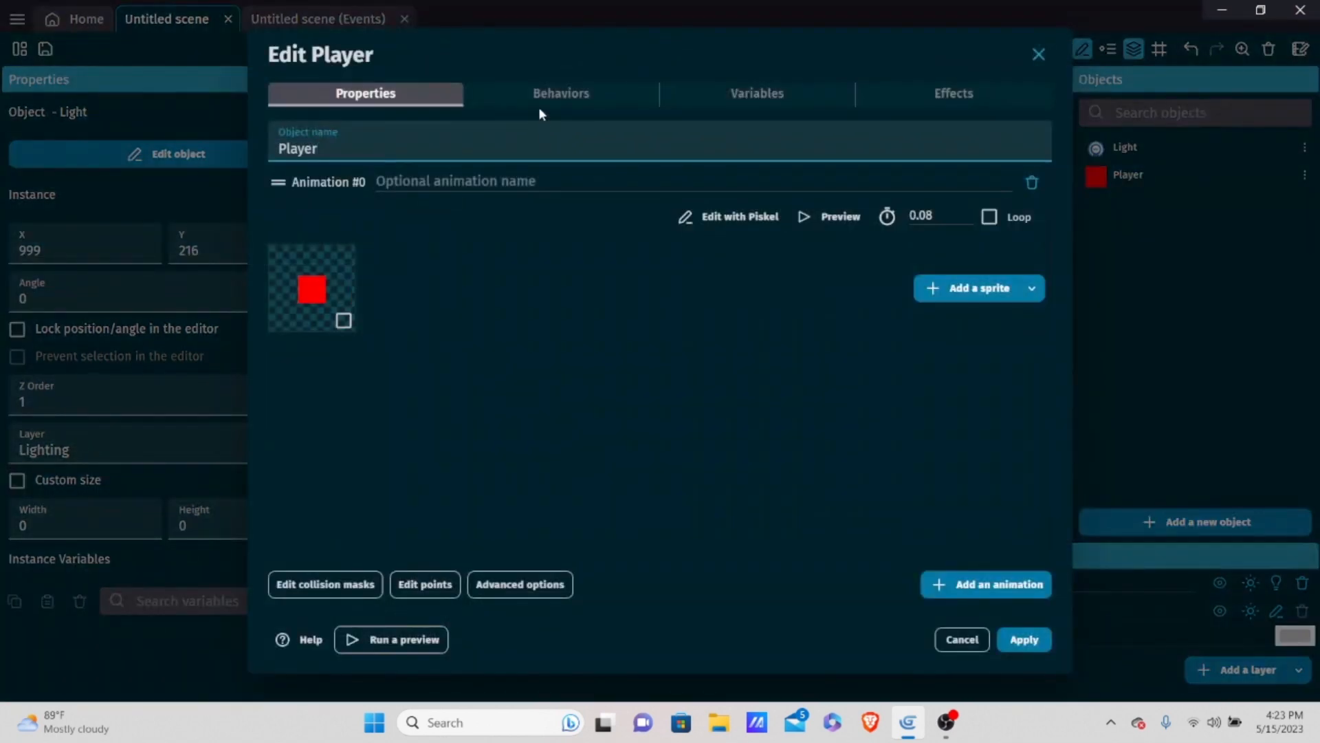
click(538, 106)
click(674, 385)
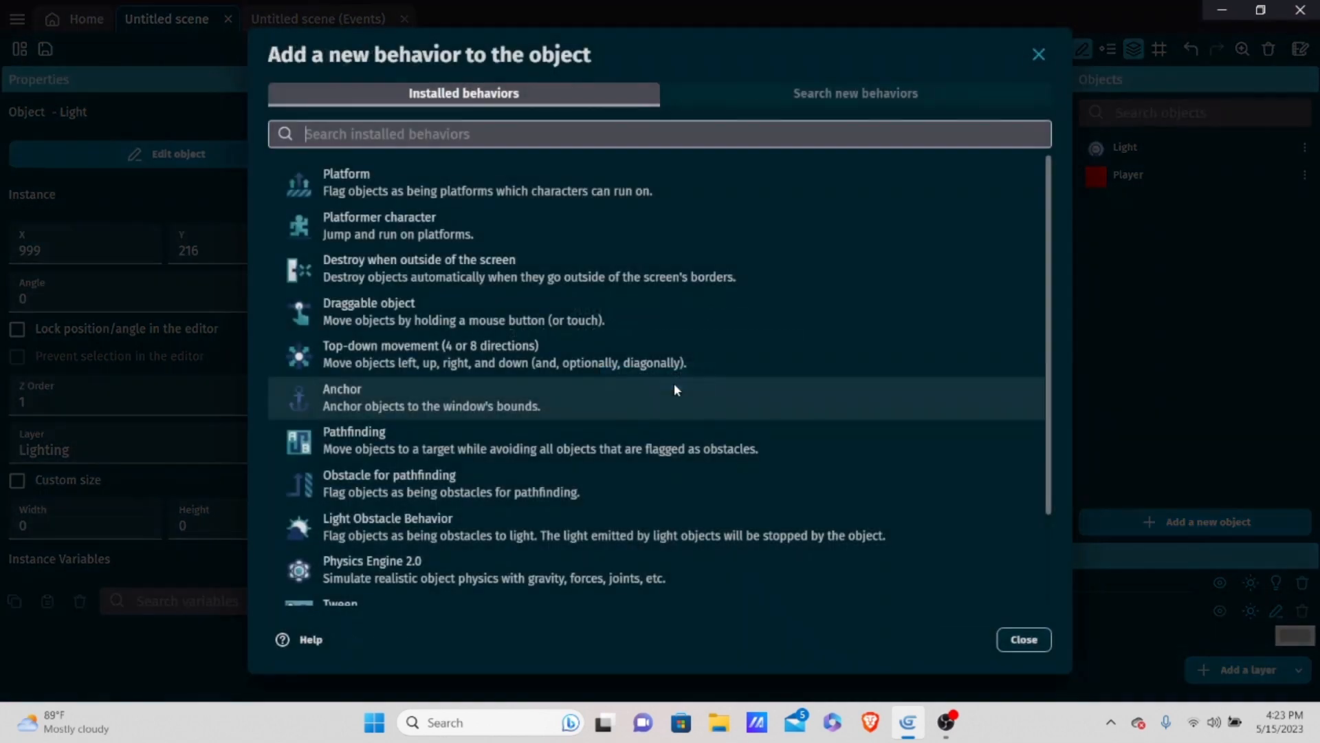
click(469, 220)
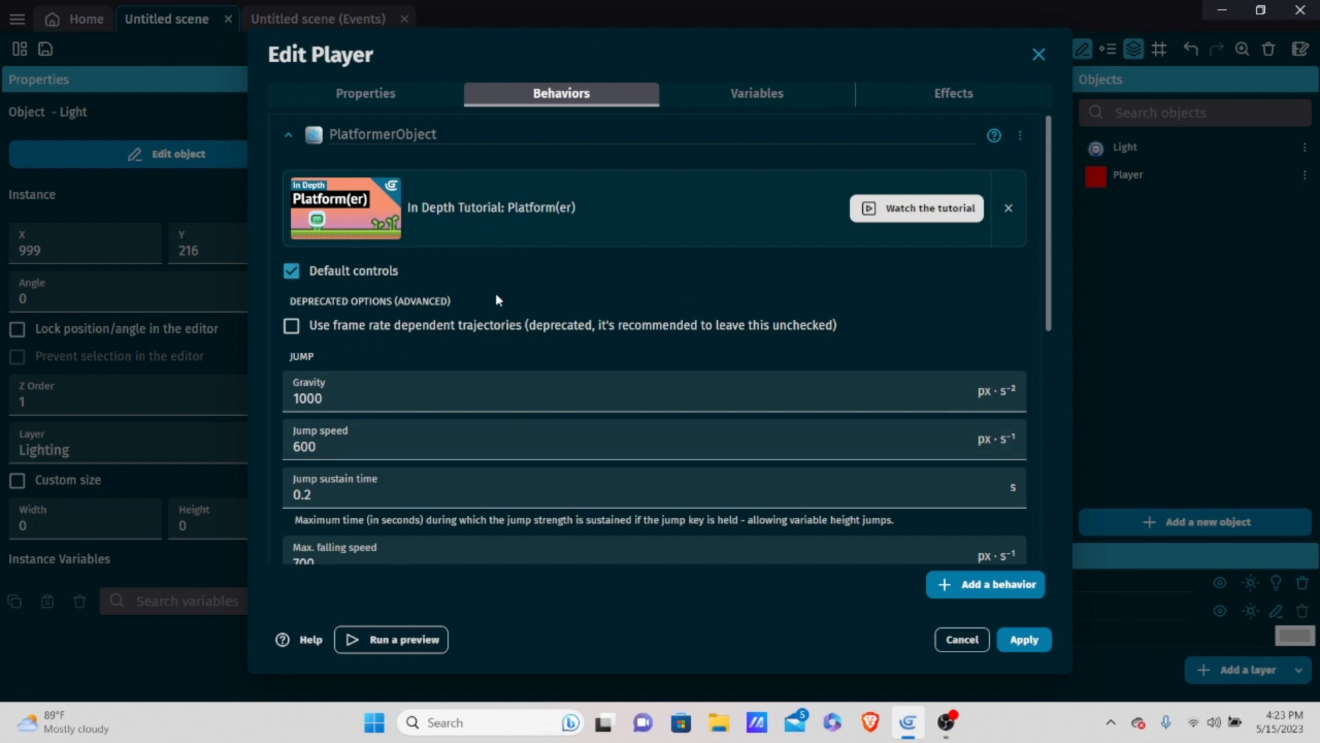
click(1024, 639)
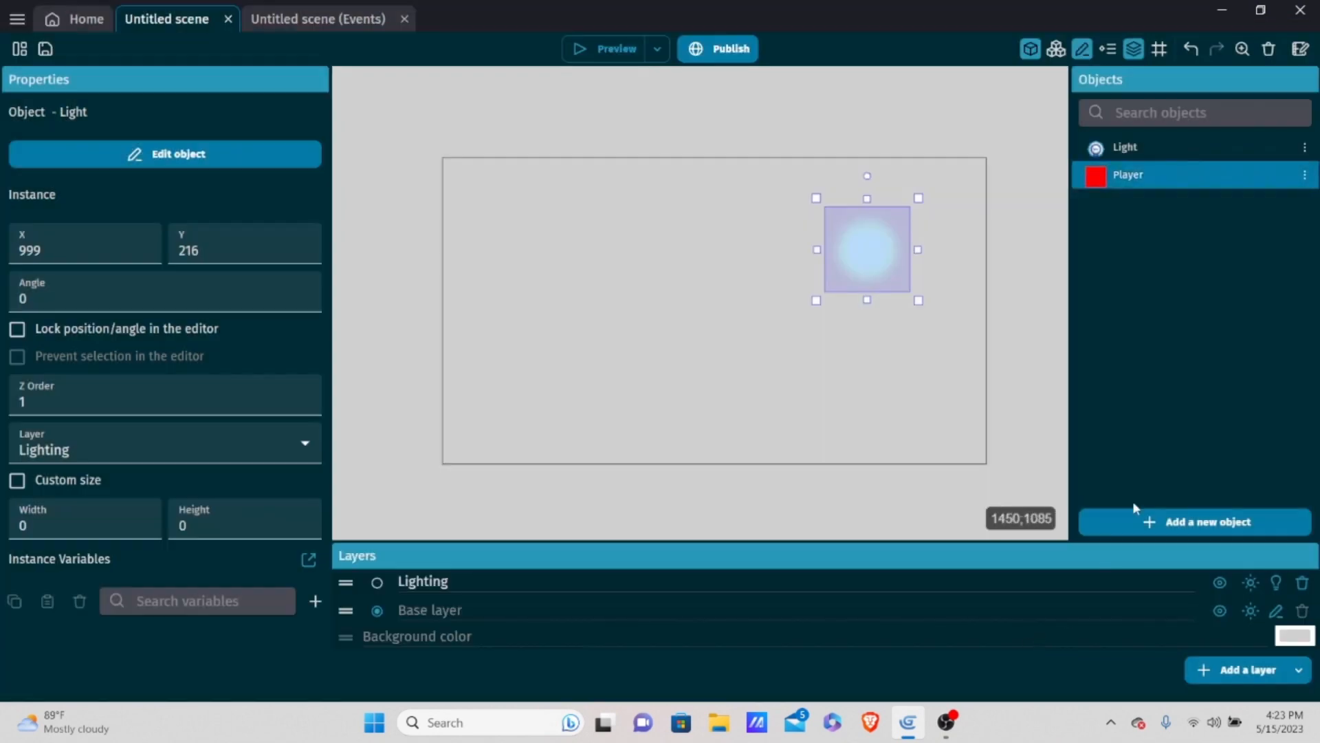
drag(1153, 180, 625, 336)
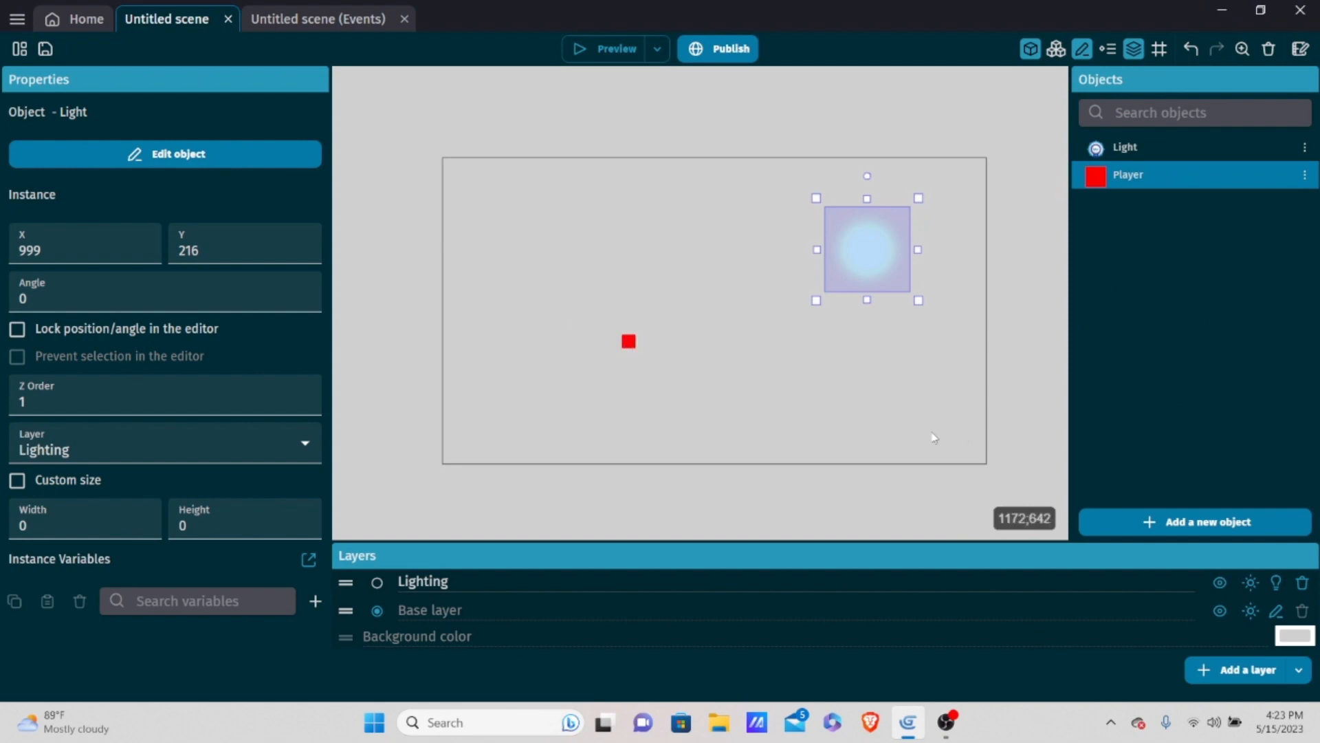
Add another new Sprite object and name it Platform.
click(1243, 532)
click(480, 253)
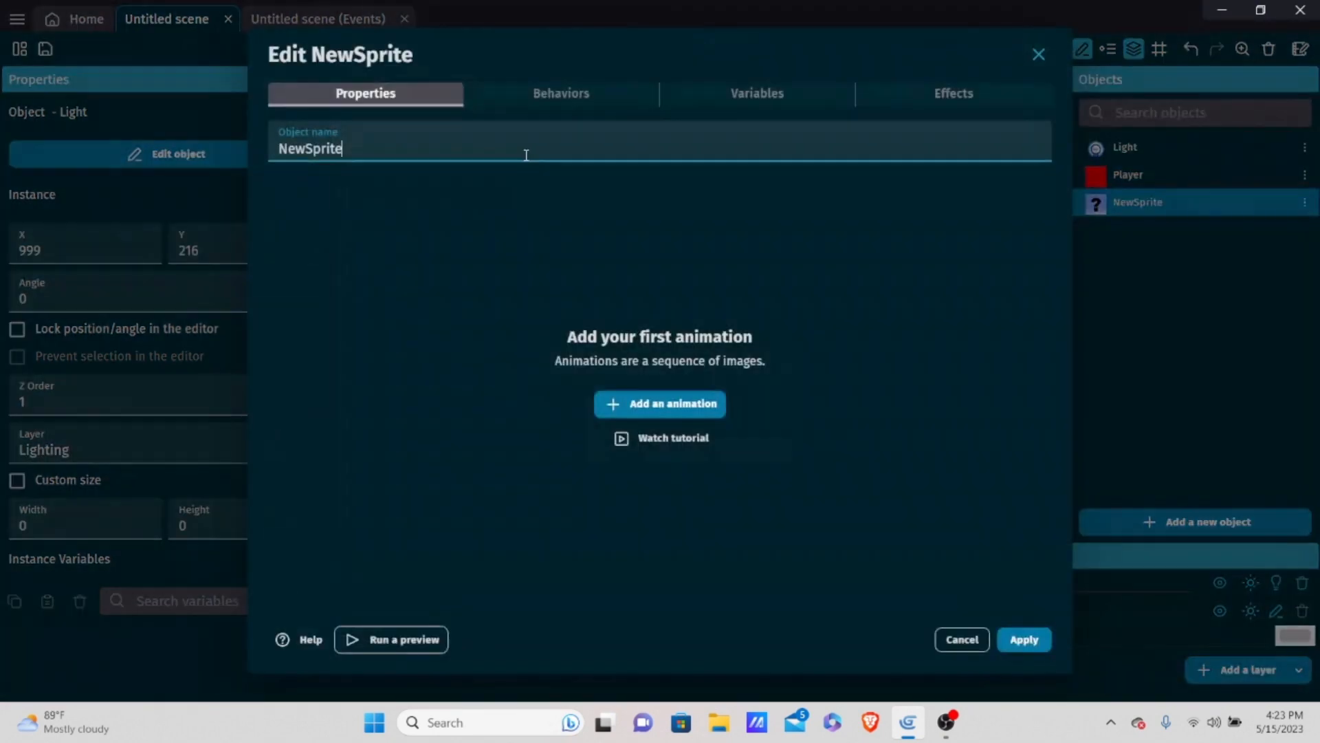
drag(526, 155, 2, 160)
key(BackSpace)
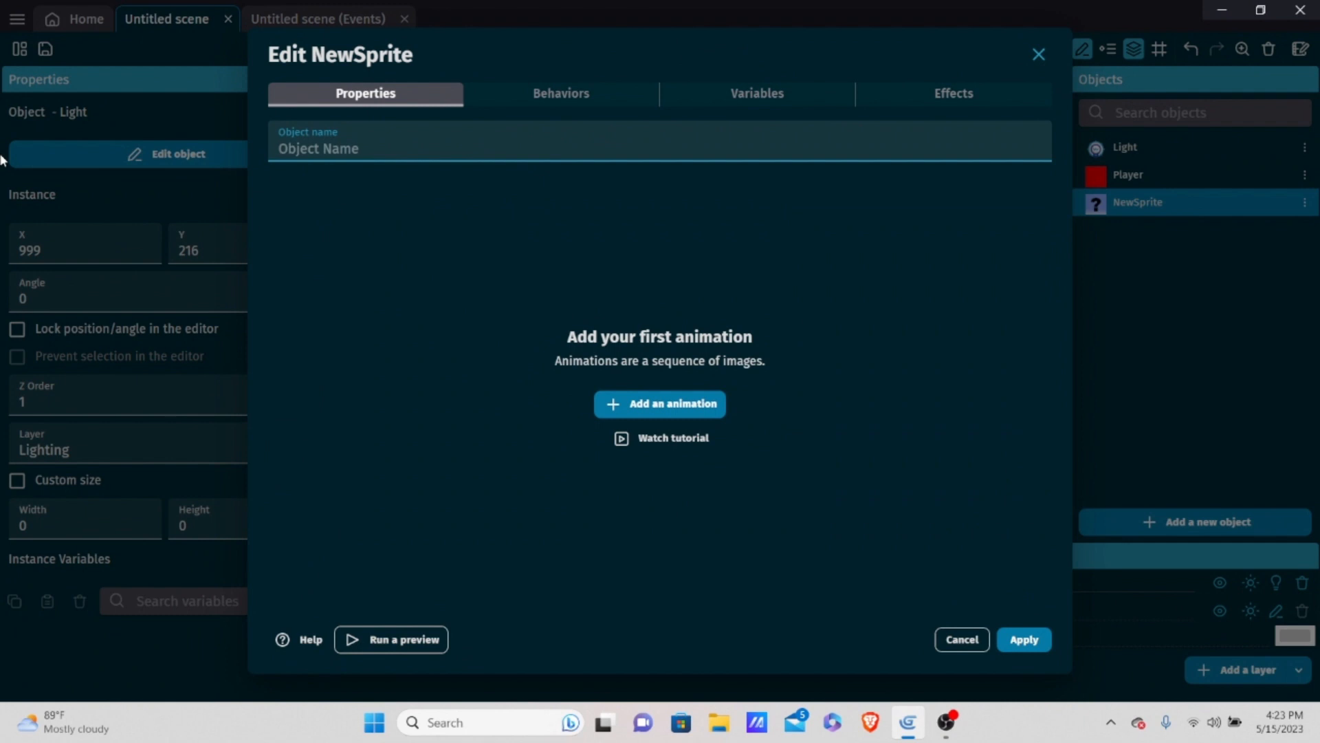
text(Platform)
Add an animation to the Platform object using Black Cube.png as its sprite.
click(619, 404)
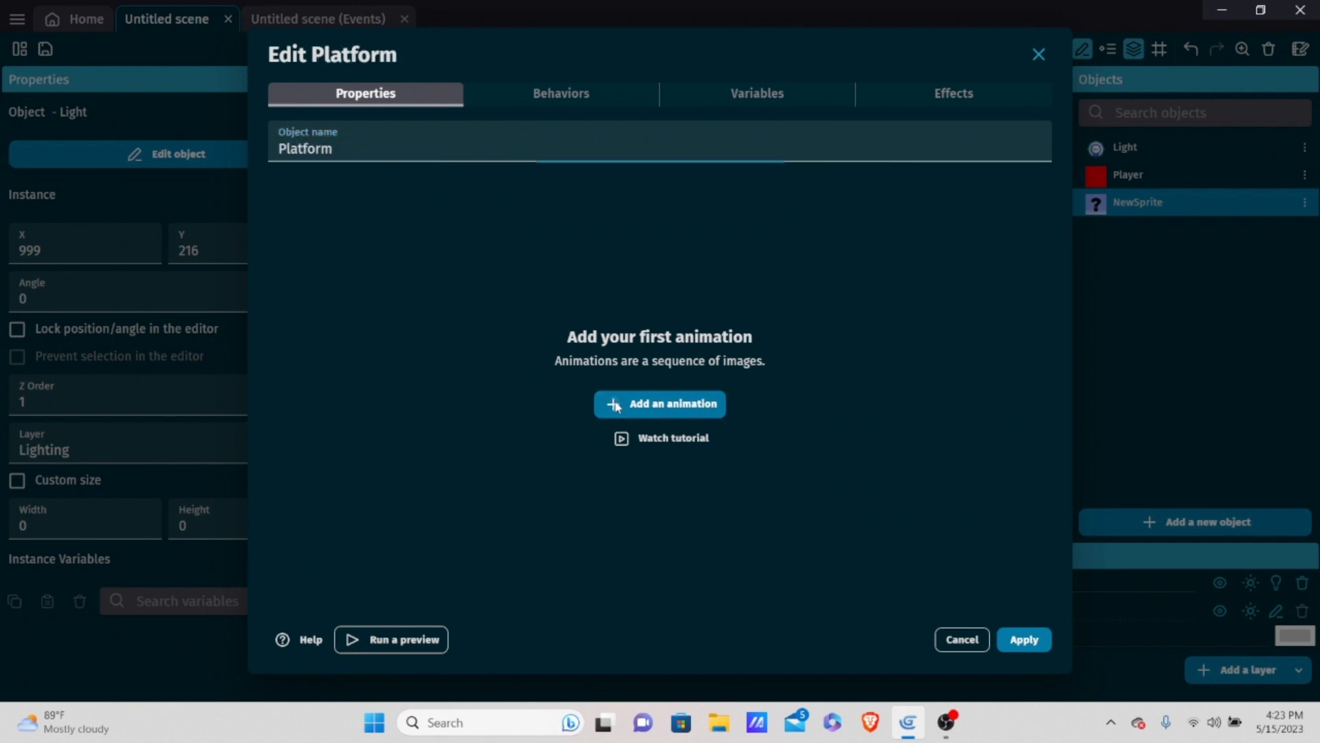
click(951, 293)
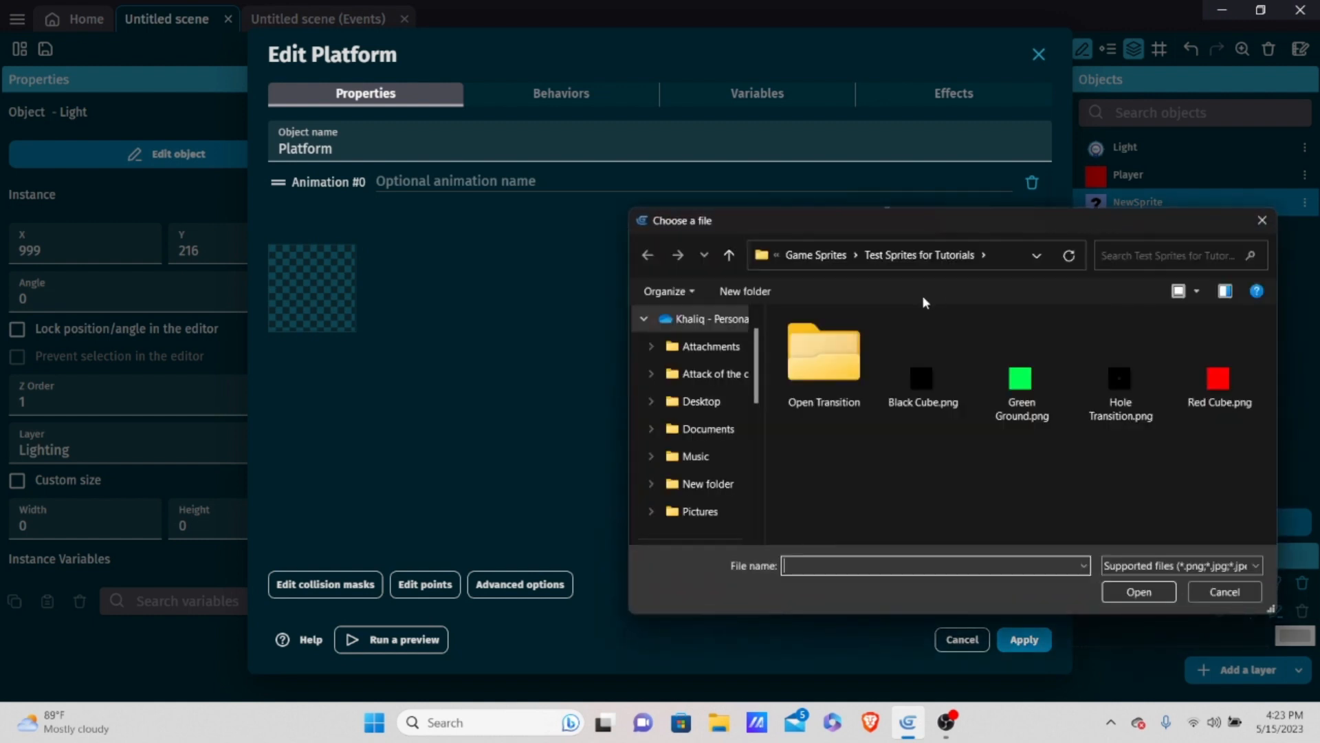
double_click(926, 348)
click(852, 366)
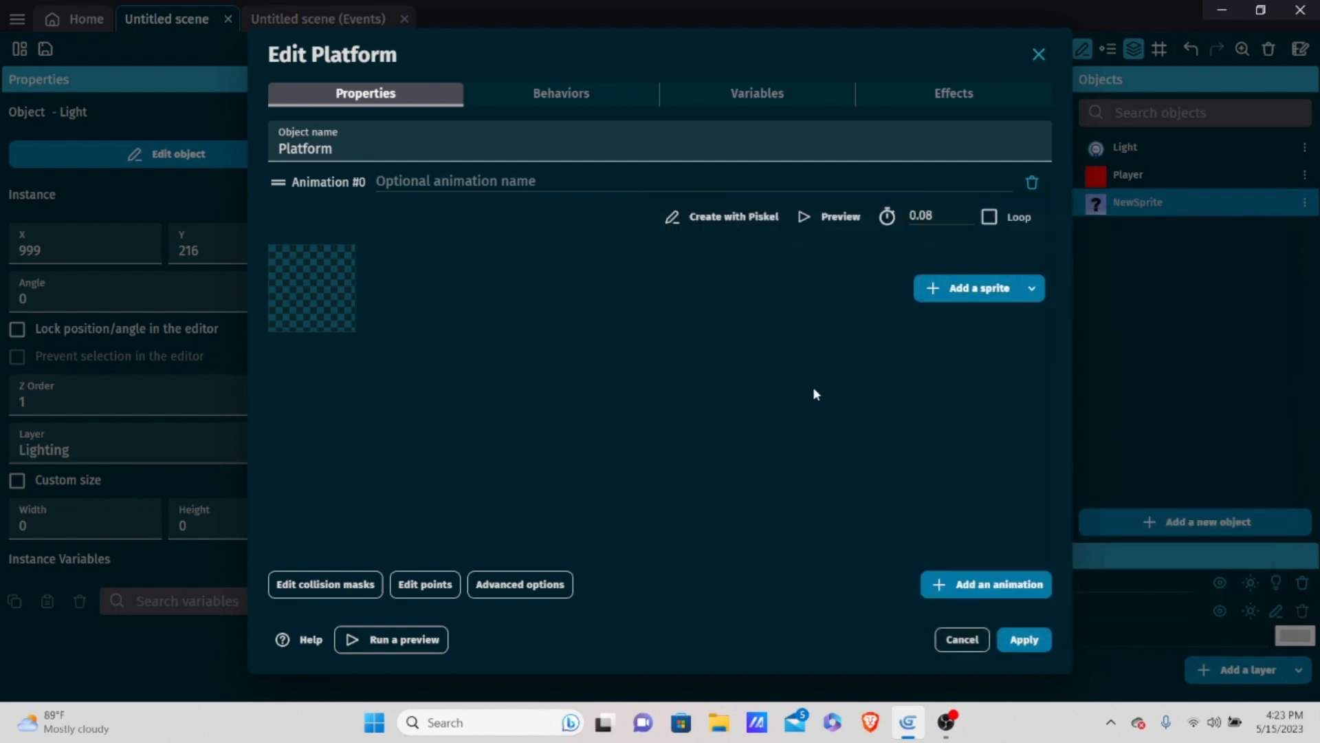
Give the Platform object the Platform behavior, disable Ledges can be grabbed, and apply it.
click(596, 94)
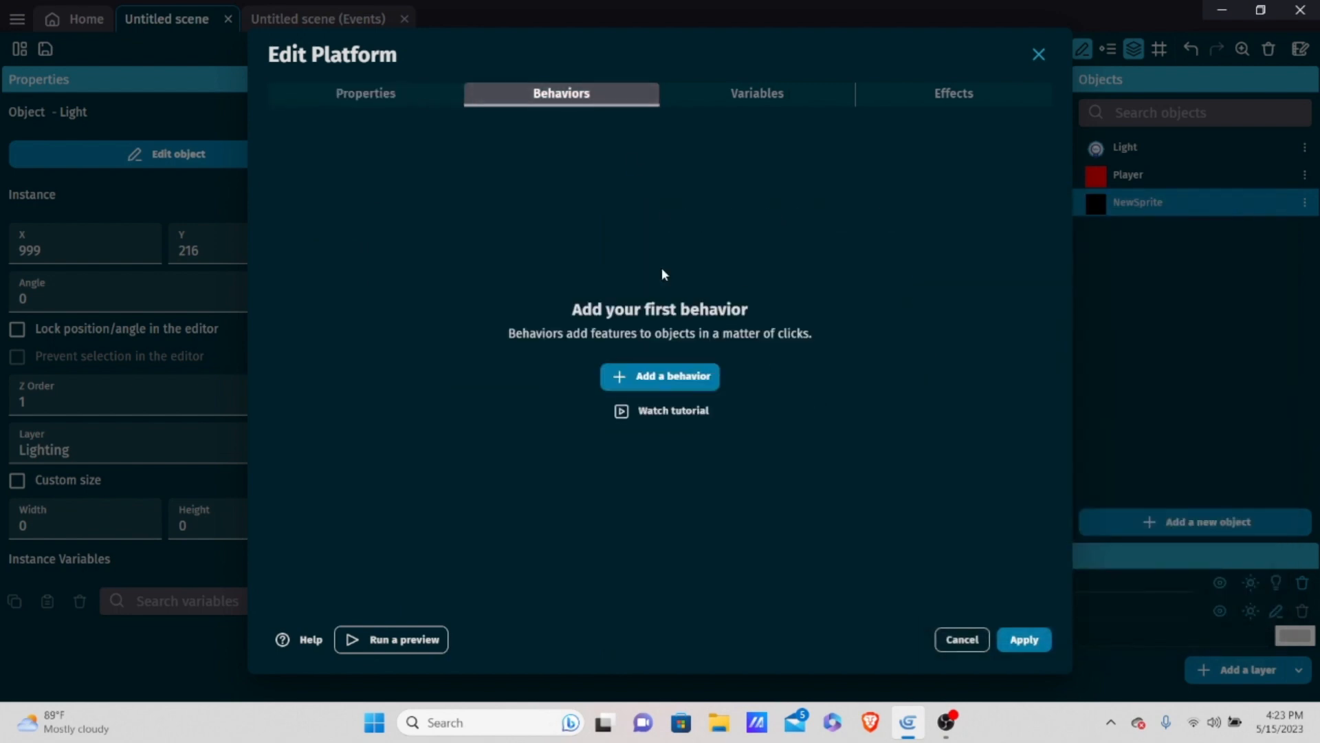
click(660, 377)
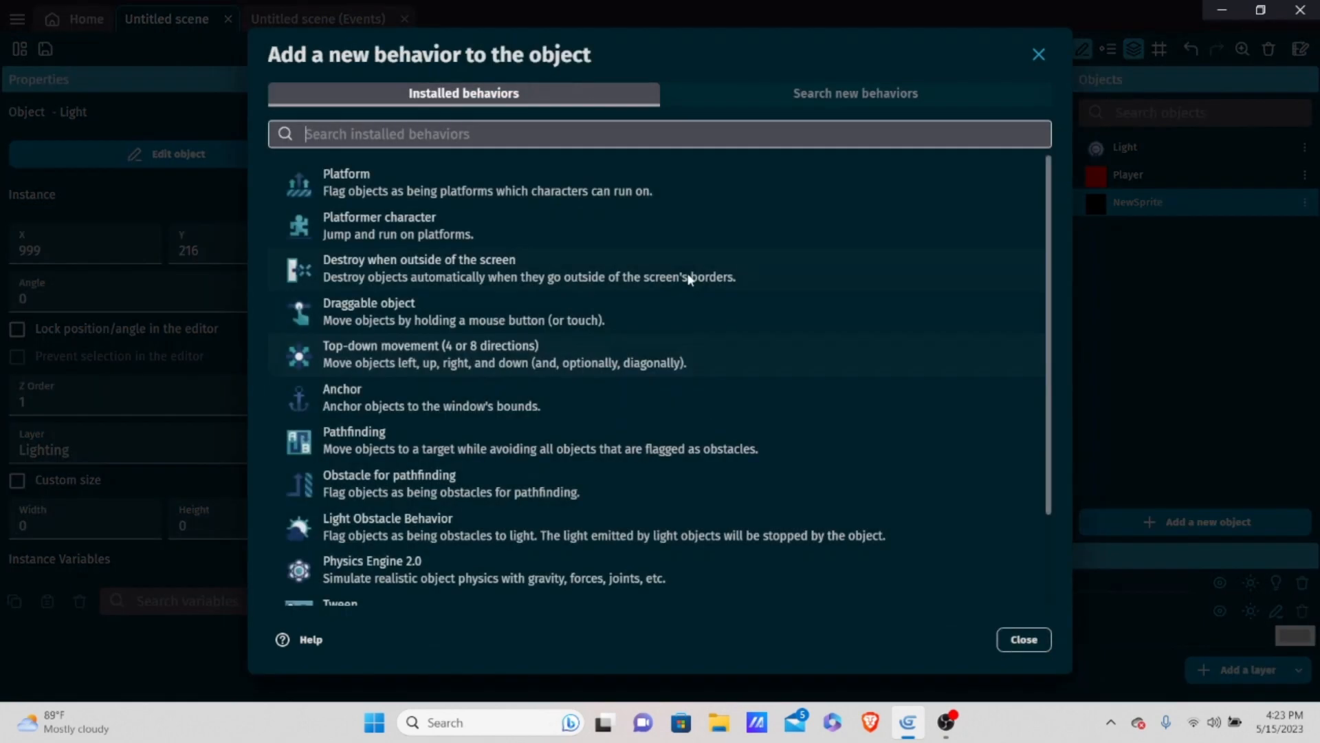
click(410, 174)
click(292, 350)
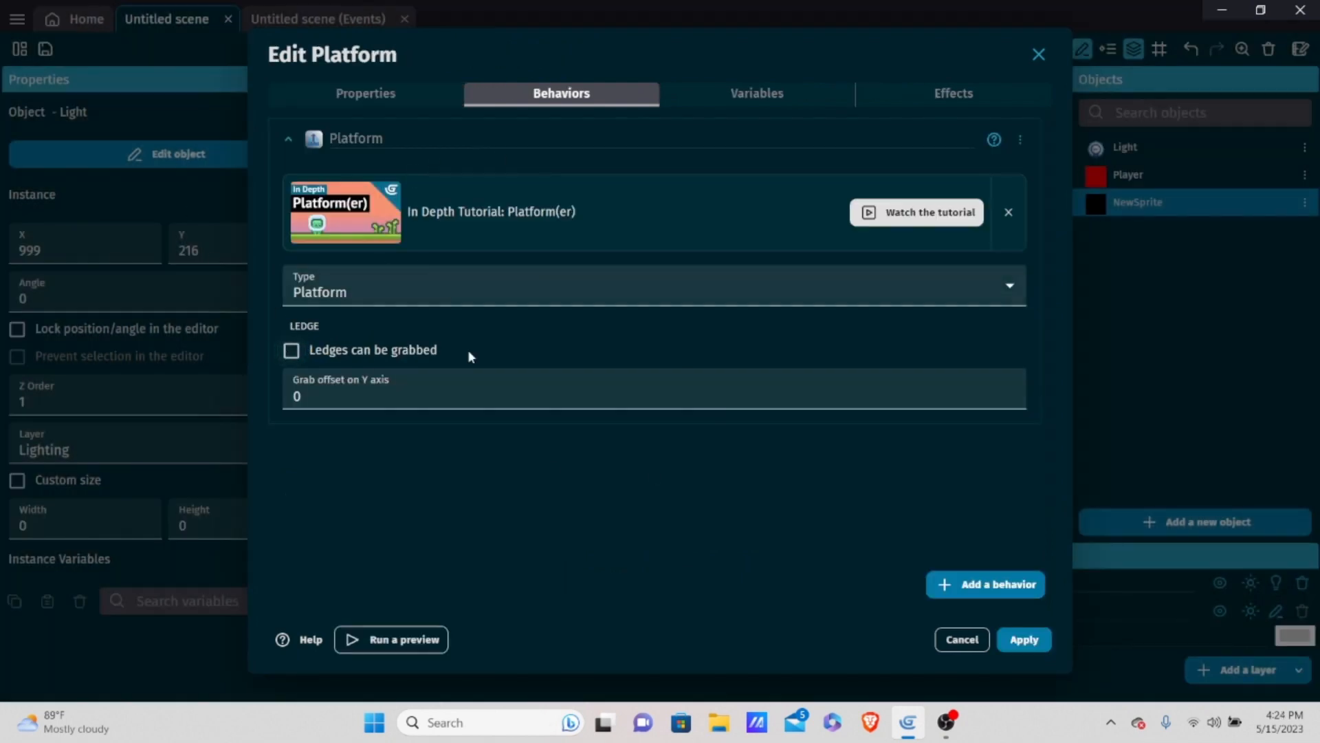
click(1023, 639)
Place a Platform instance below the Player and stretch it across the scene, from X -40 at Y 580 to a width of about 1443.
drag(1131, 203, 574, 421)
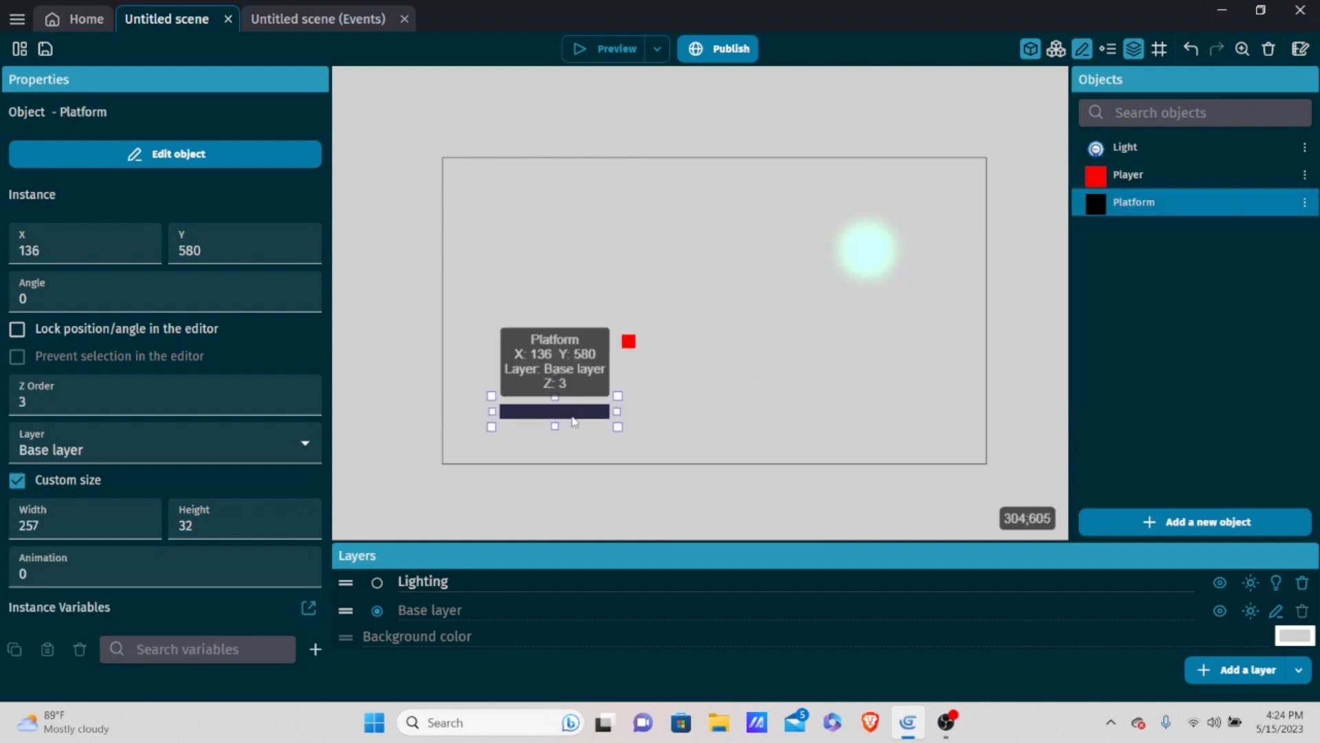
drag(492, 411, 415, 412)
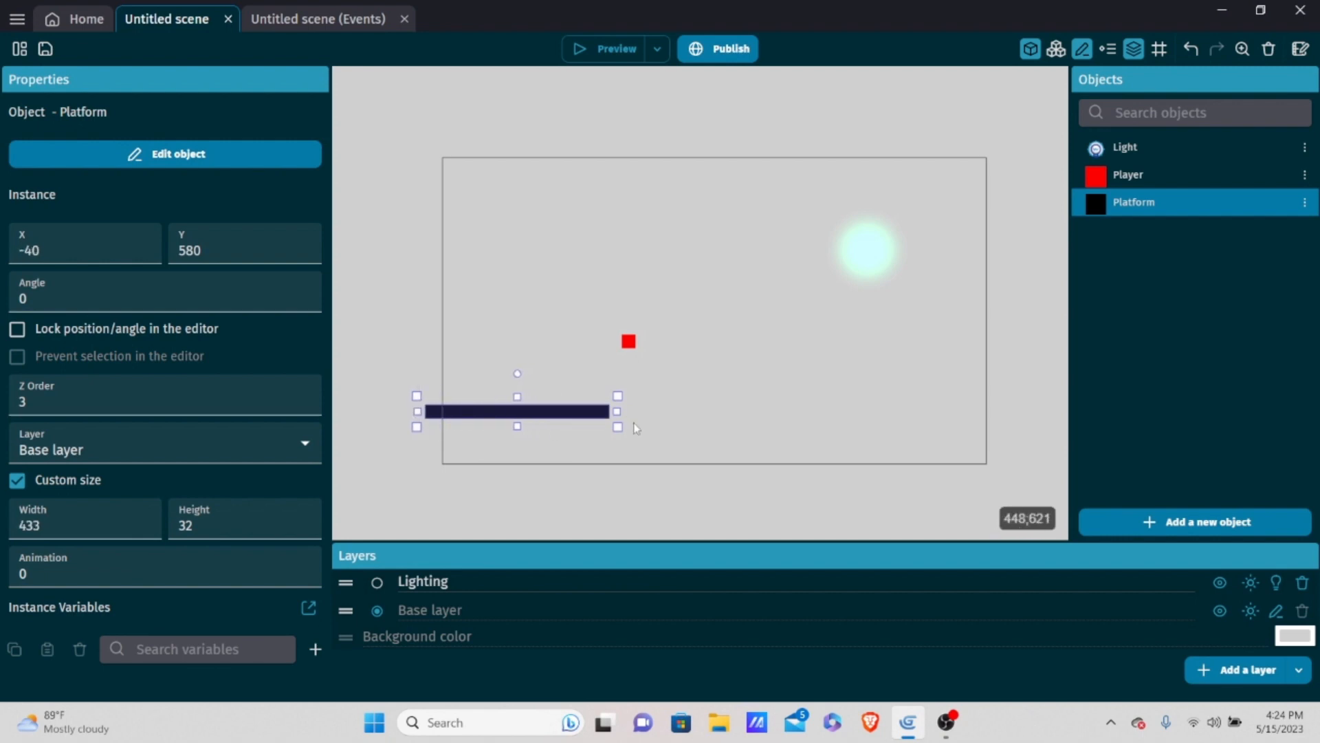
drag(618, 411, 1047, 411)
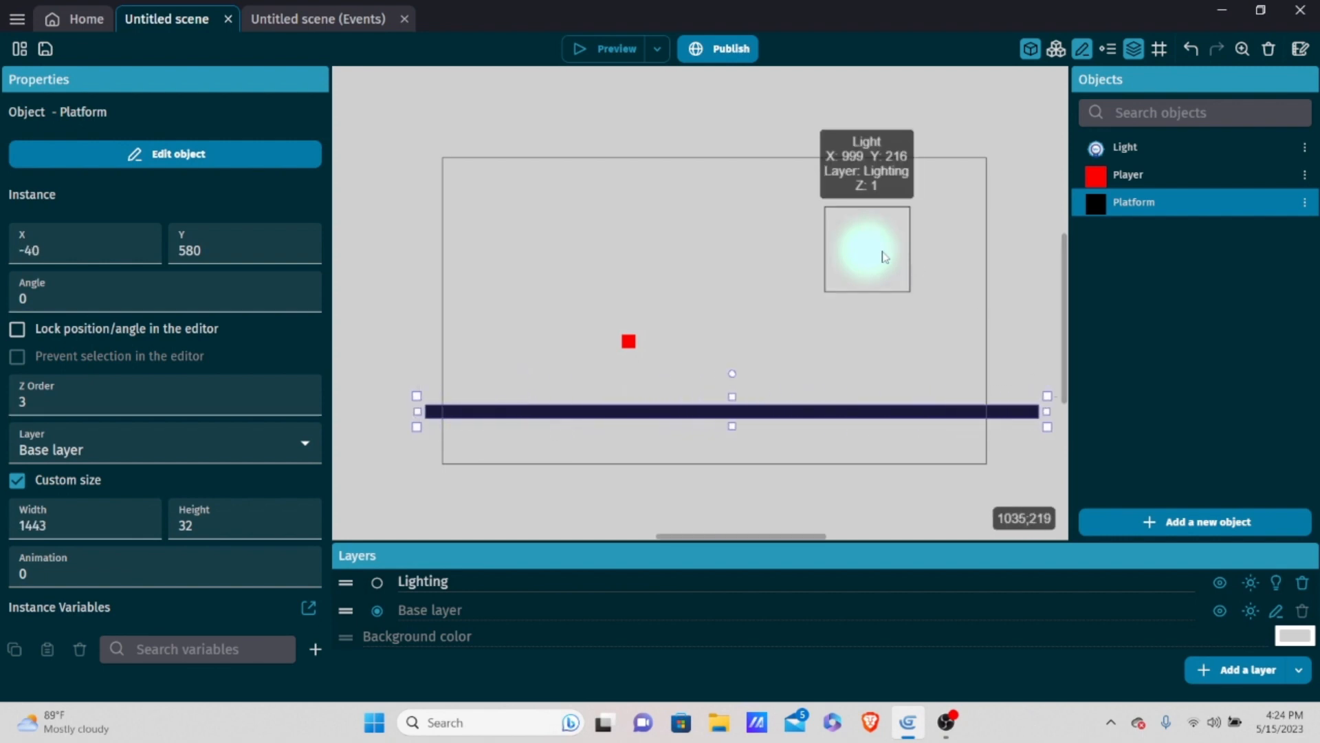
Move the Light instance onto the Player, to about X 438, Y 432.
drag(885, 256, 636, 334)
ctrl+scroll(691, 289, up, 5)
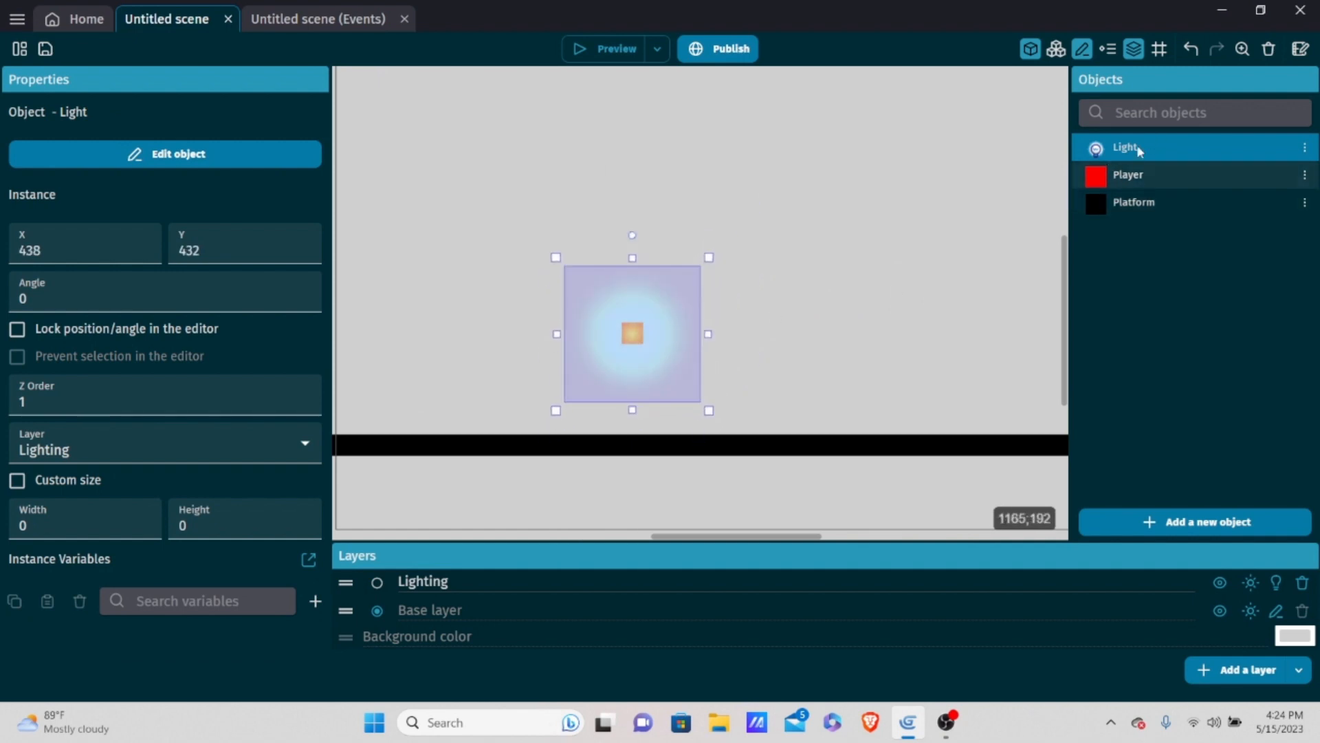
Set the Player sprite's Center point to X 16, Y 16 and apply the change.
double_click(1126, 175)
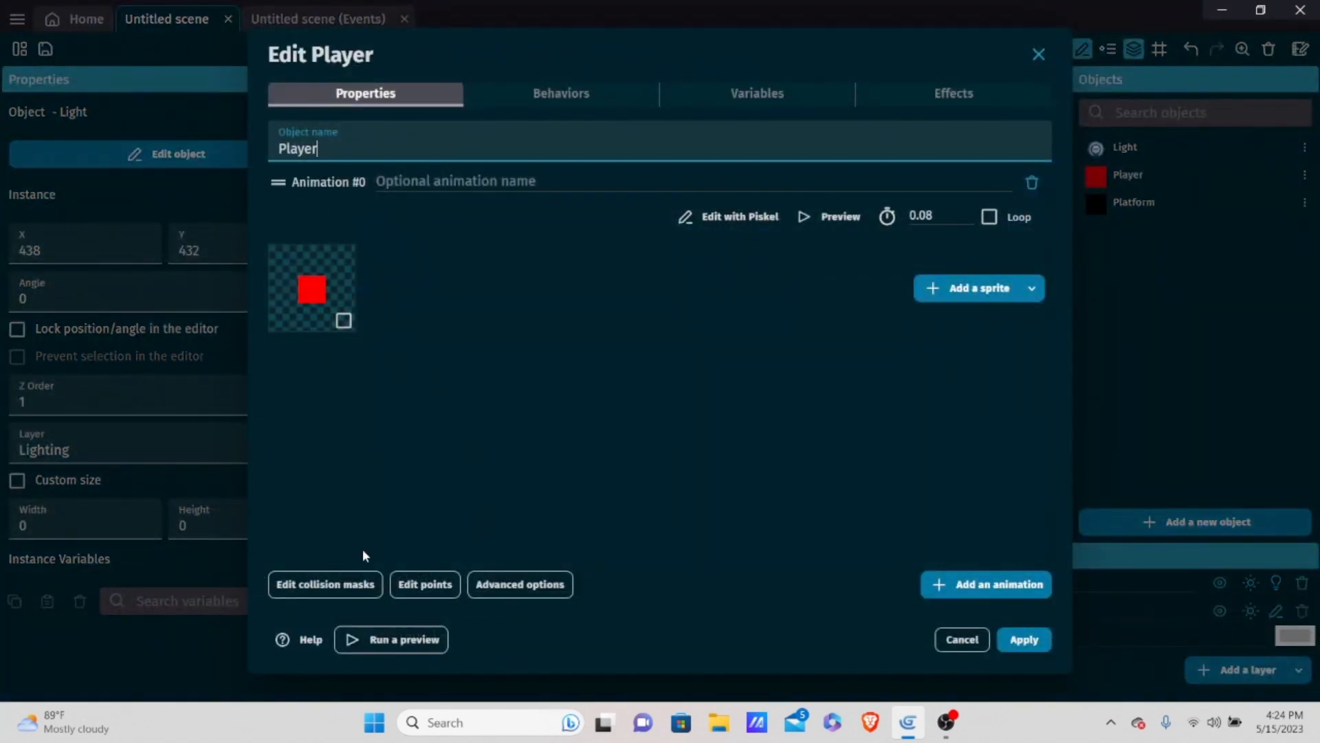
click(426, 586)
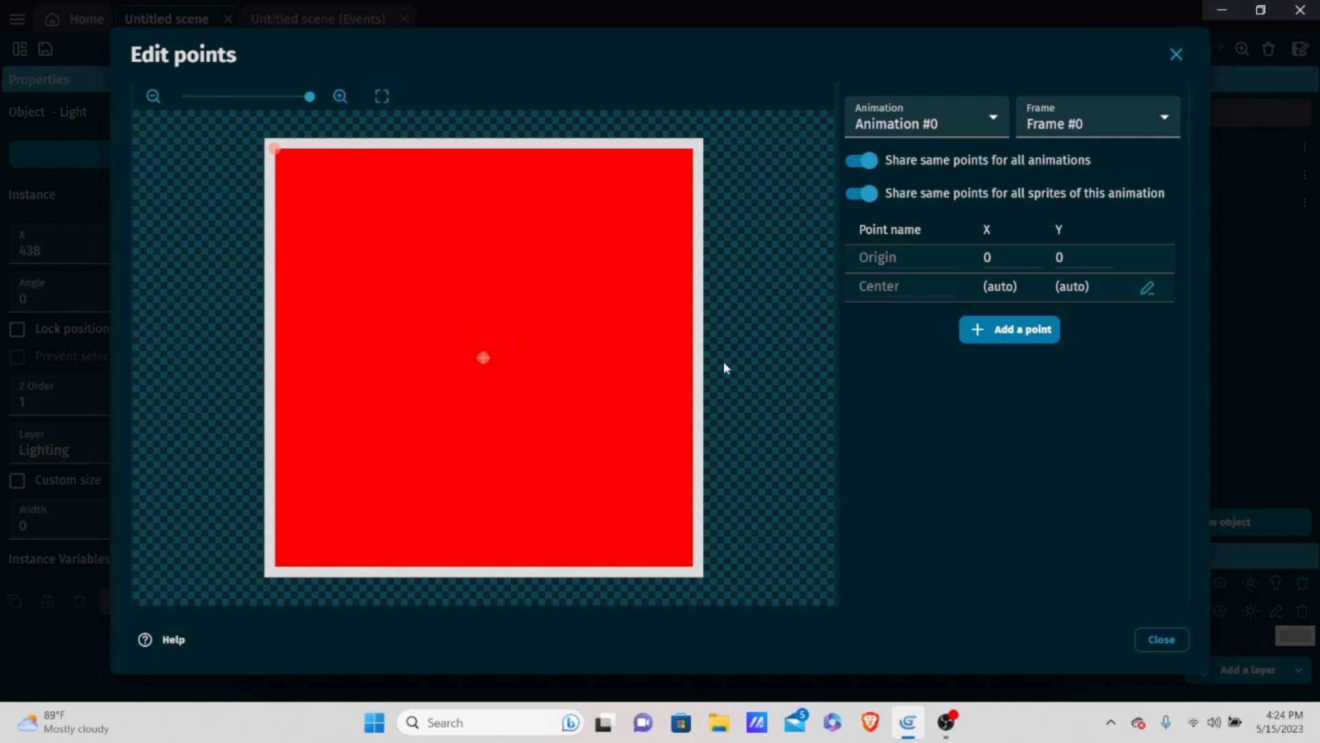
click(1027, 286)
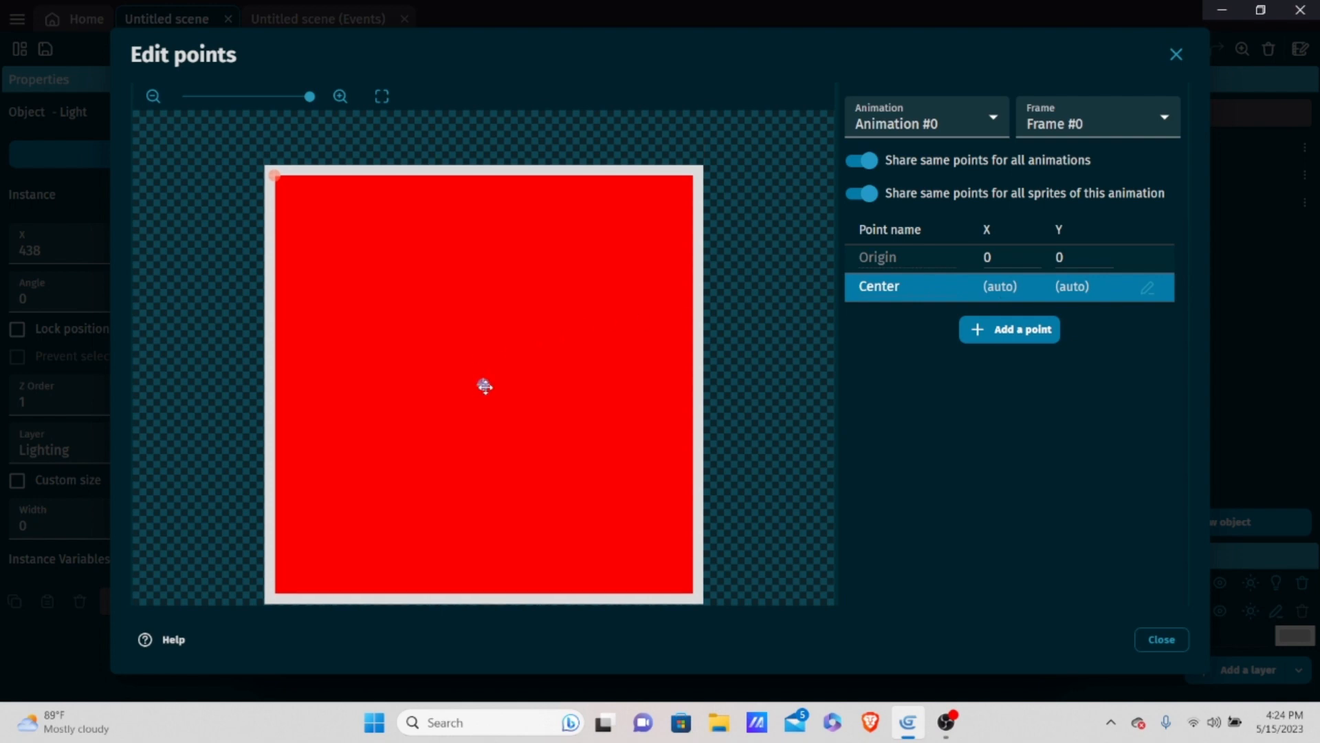
drag(484, 384, 515, 390)
click(1021, 280)
key(BackSpace)
key(BackSpace)
key(BackSpace)
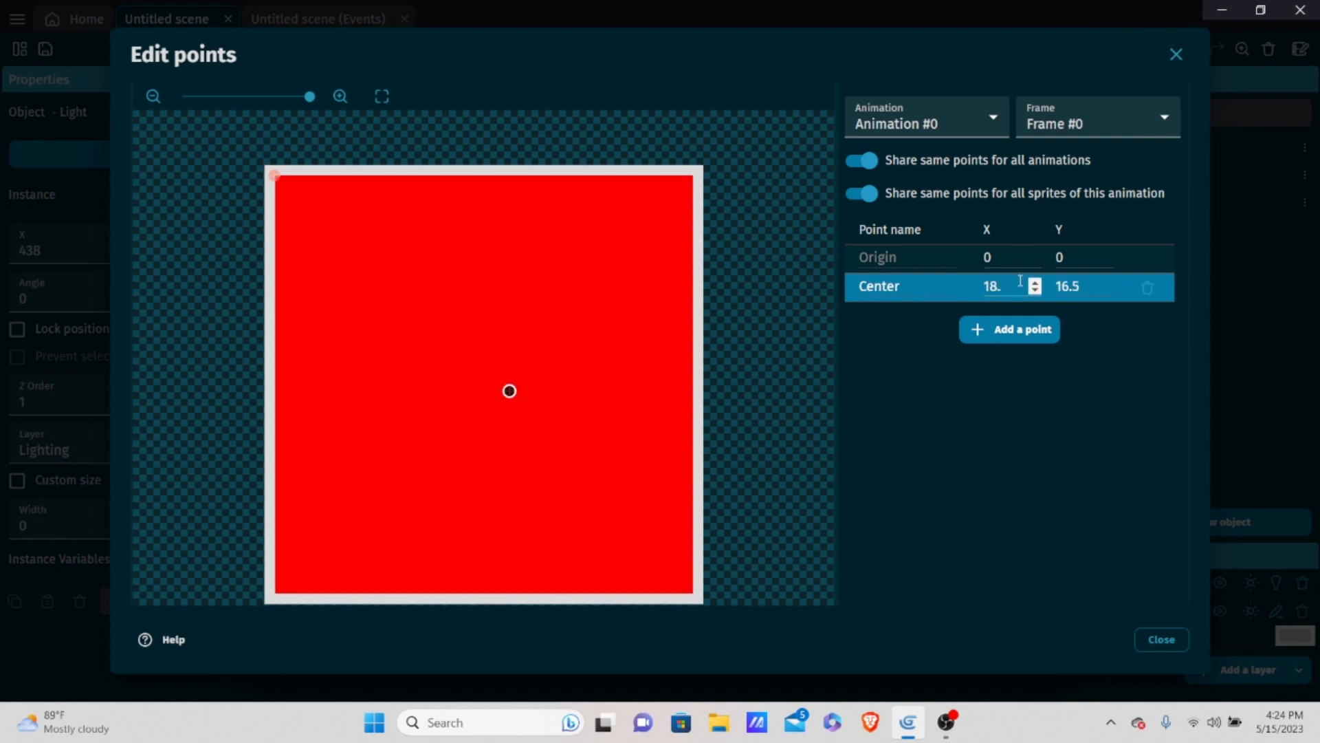
text(6)
click(1096, 292)
key(BackSpace)
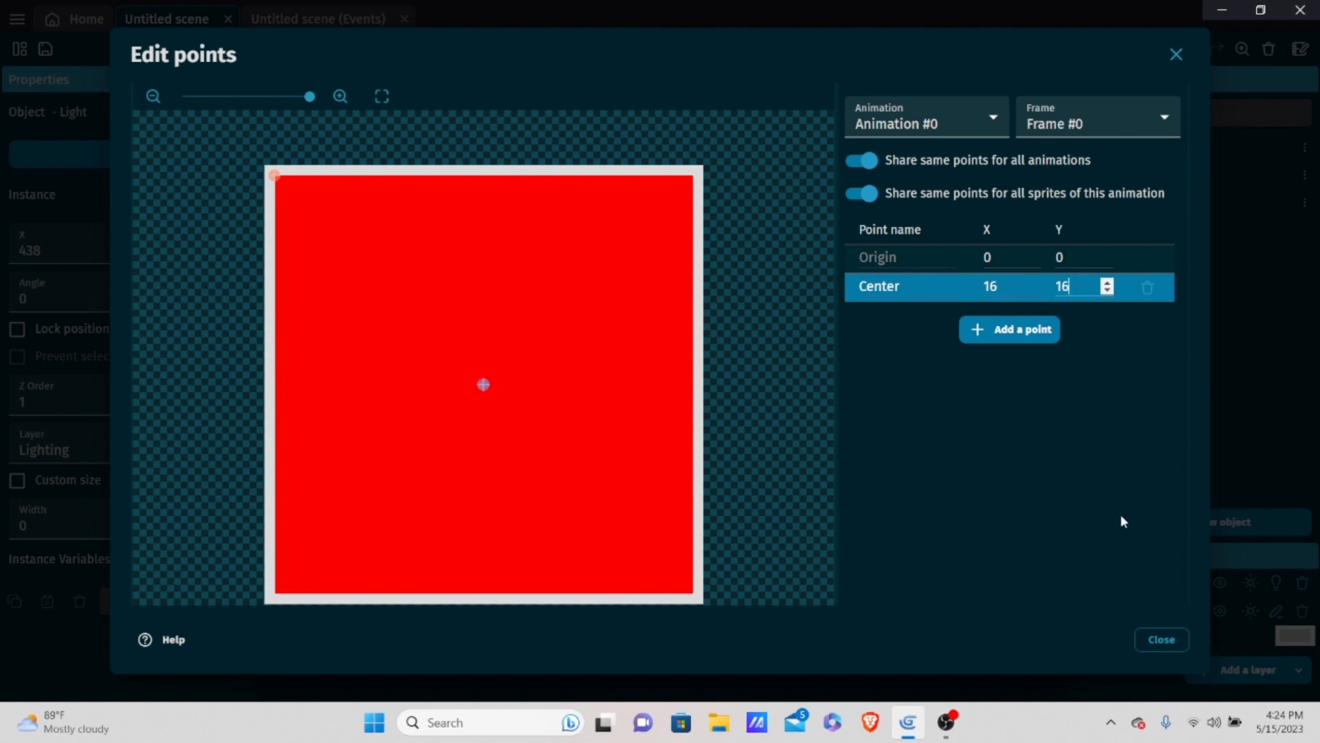
click(1158, 639)
click(1024, 640)
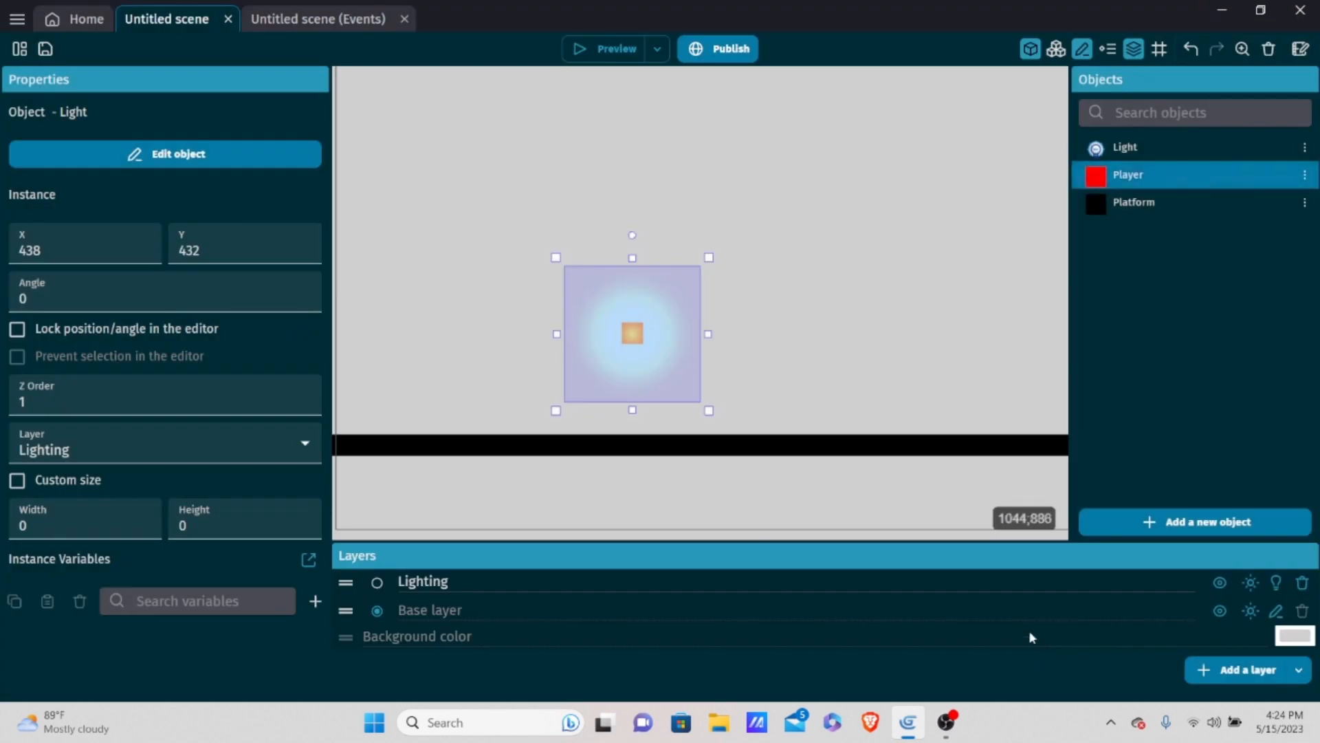
Add a new event in the scene's events and choose the Position action for the Light object.
click(331, 14)
click(679, 247)
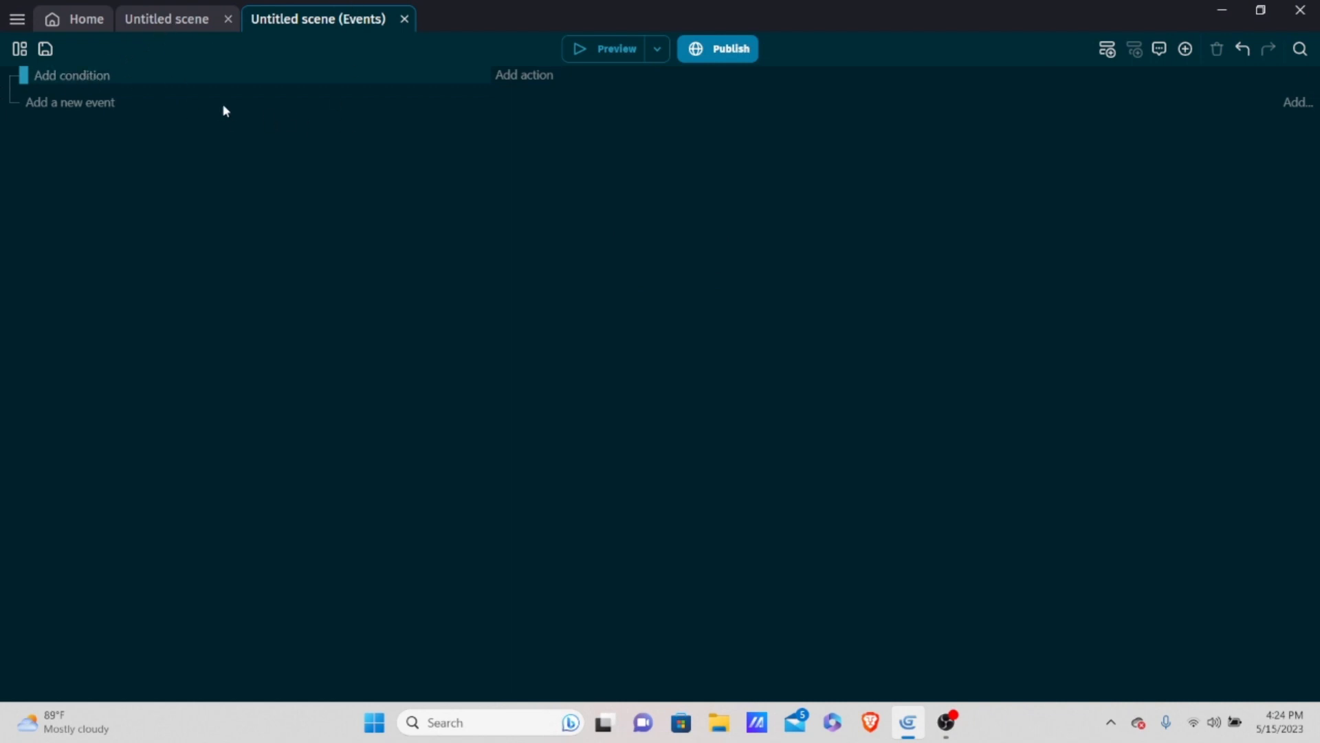
click(539, 80)
click(235, 168)
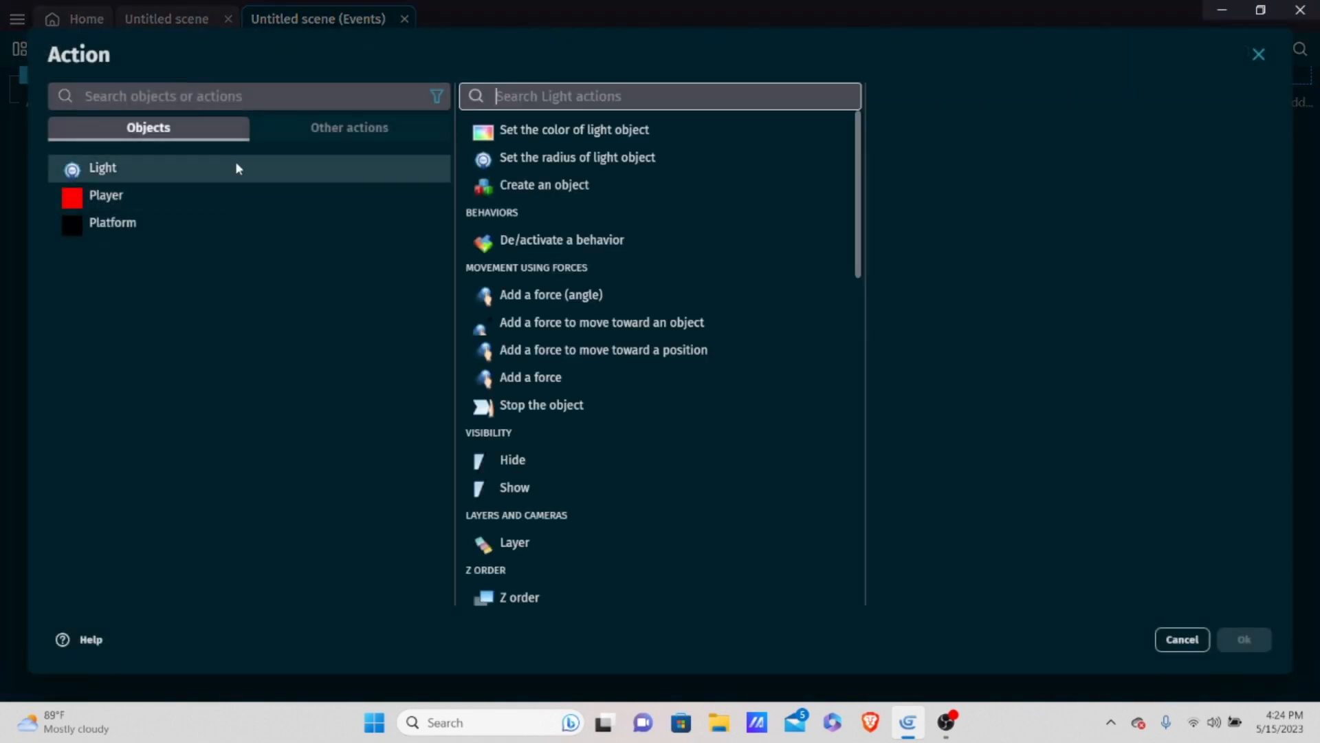
text(pos)
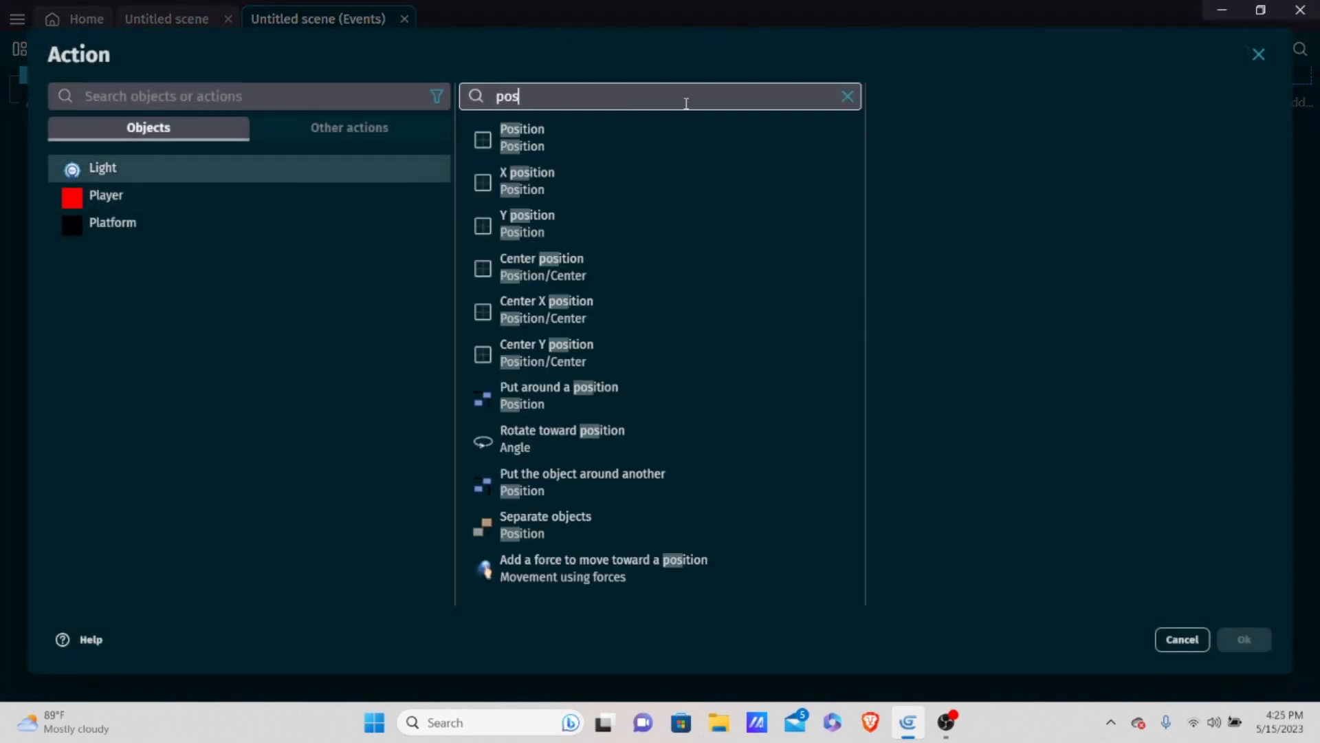
click(703, 149)
Set the Light's X position with the = (set to) operator to Player.PointX("Center").
click(1031, 156)
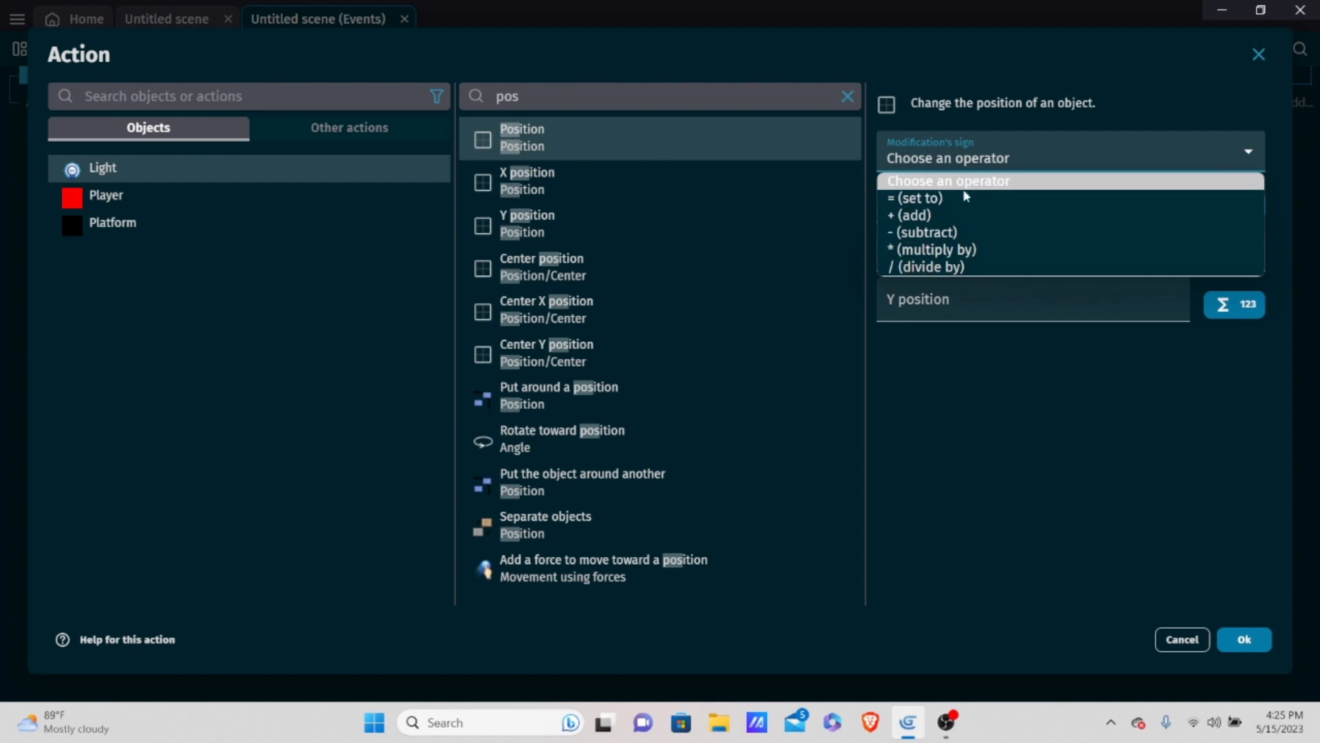
click(968, 195)
click(980, 190)
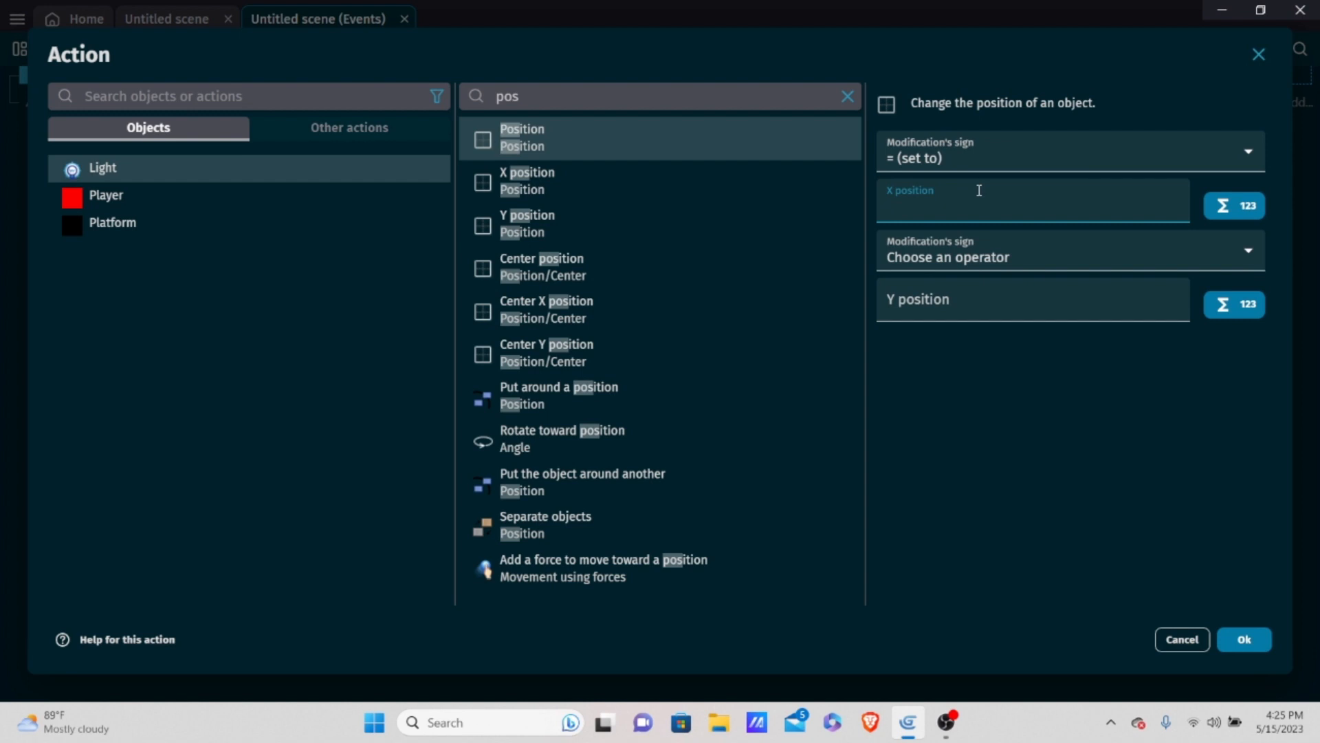
text(Player)
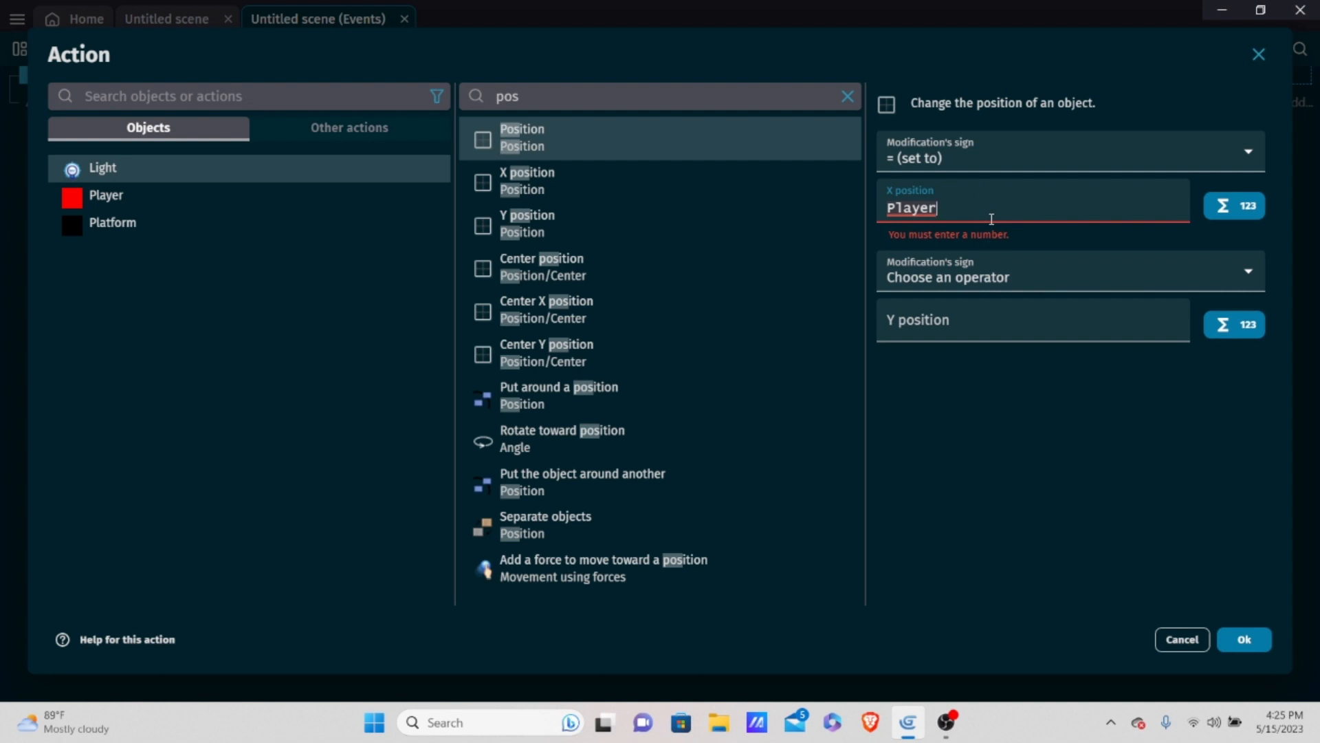
text(.)
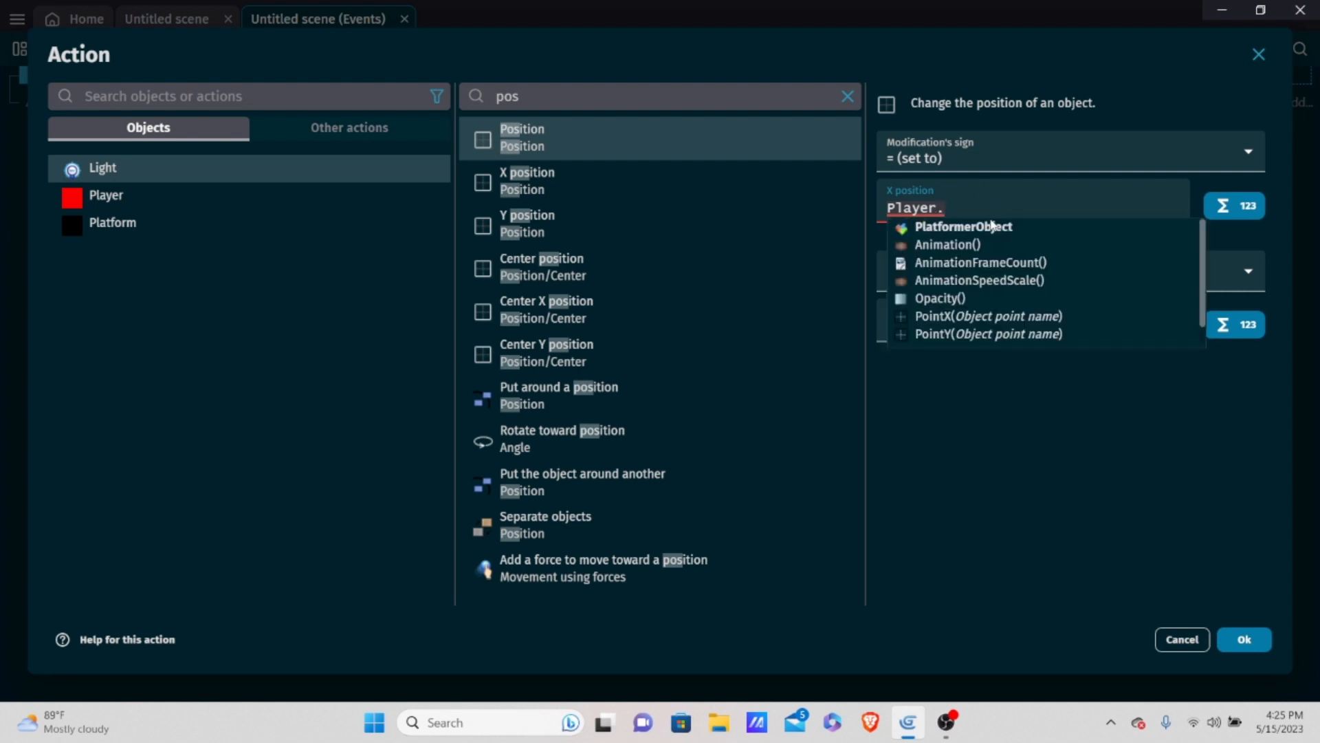
text(P)
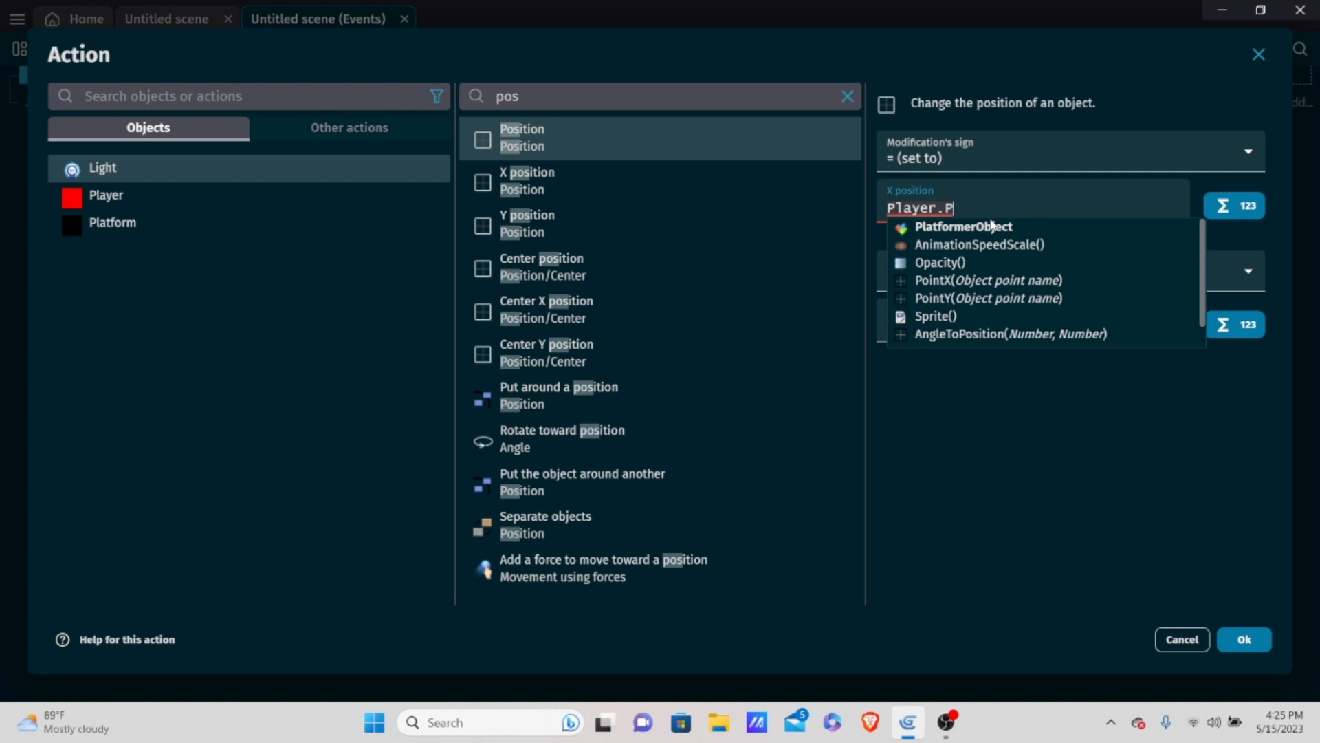
text(ointX()
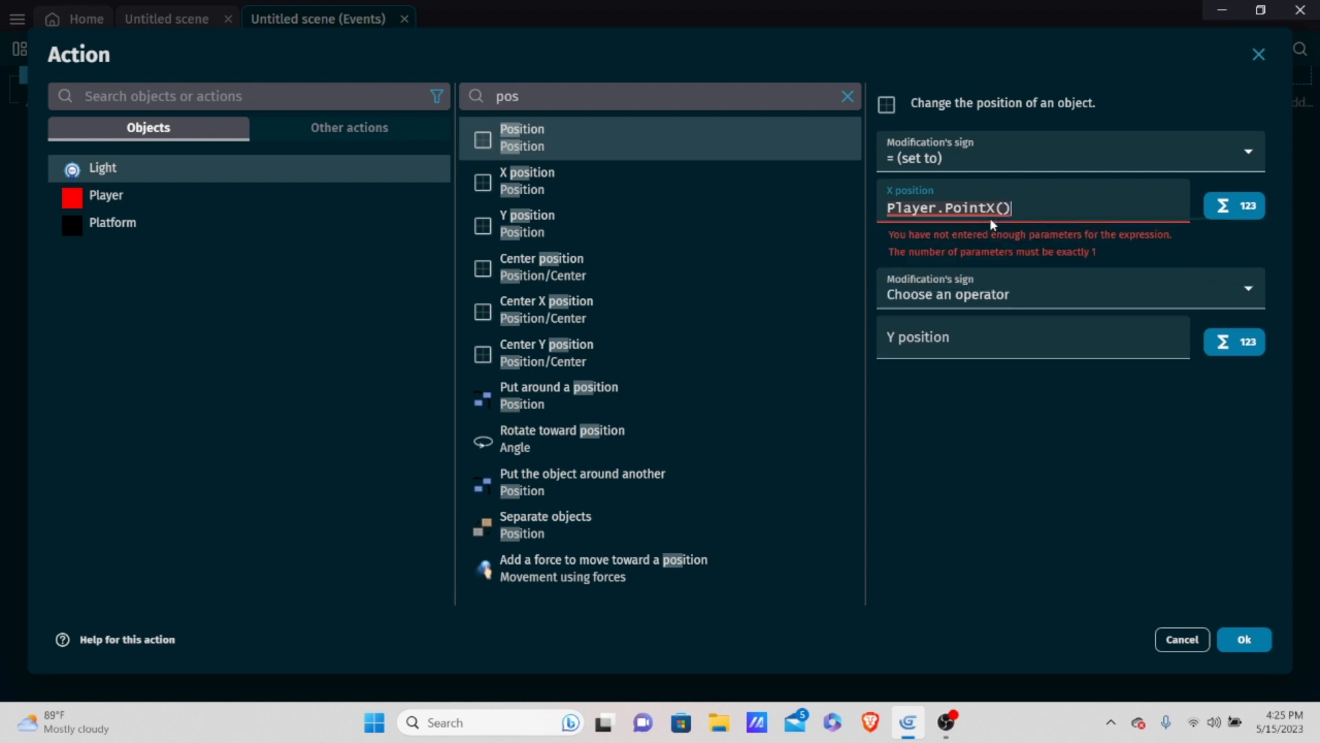
key(Left)
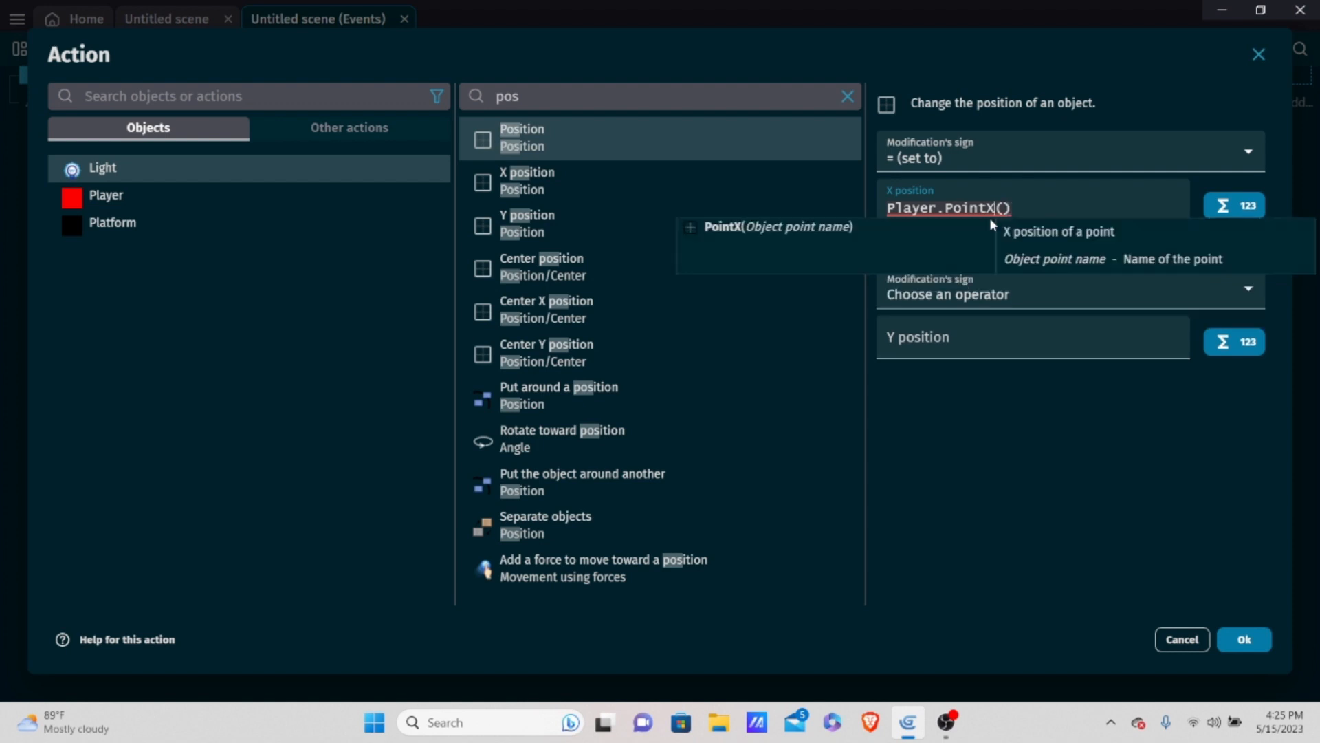
text(")
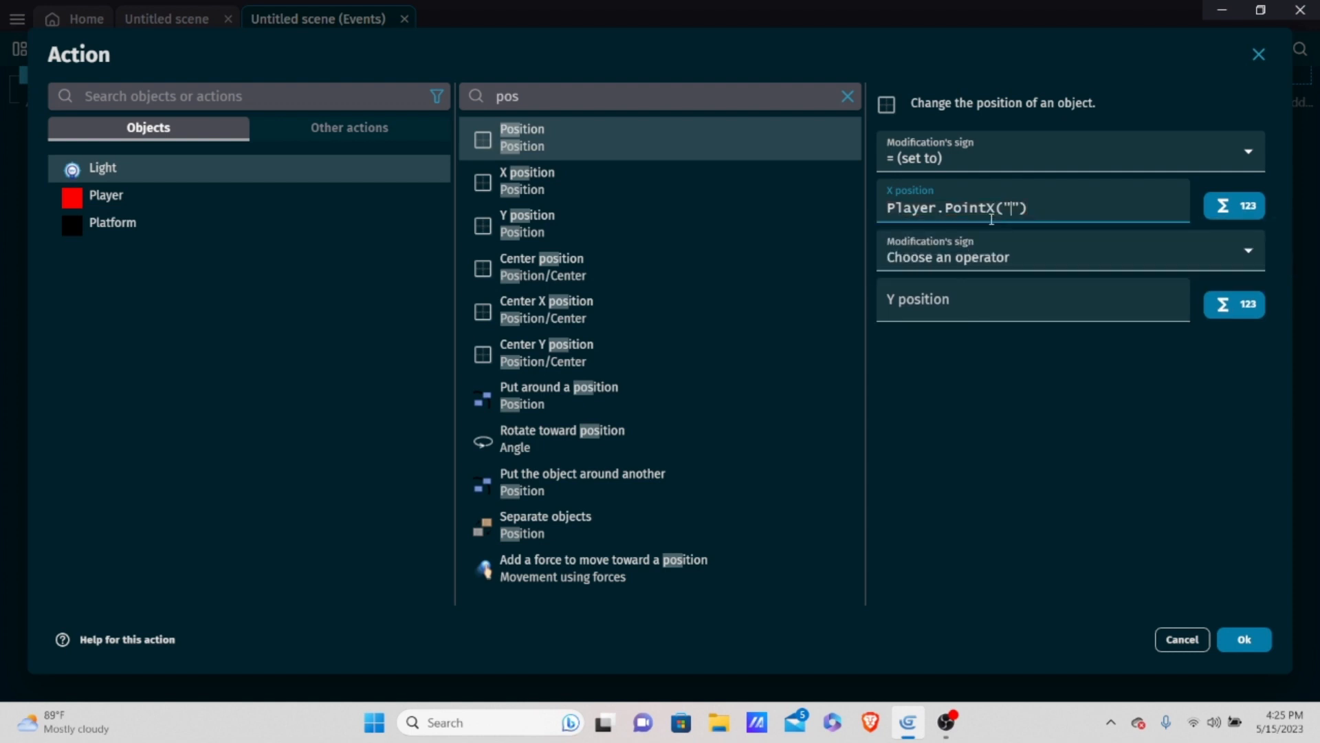
text(Center)
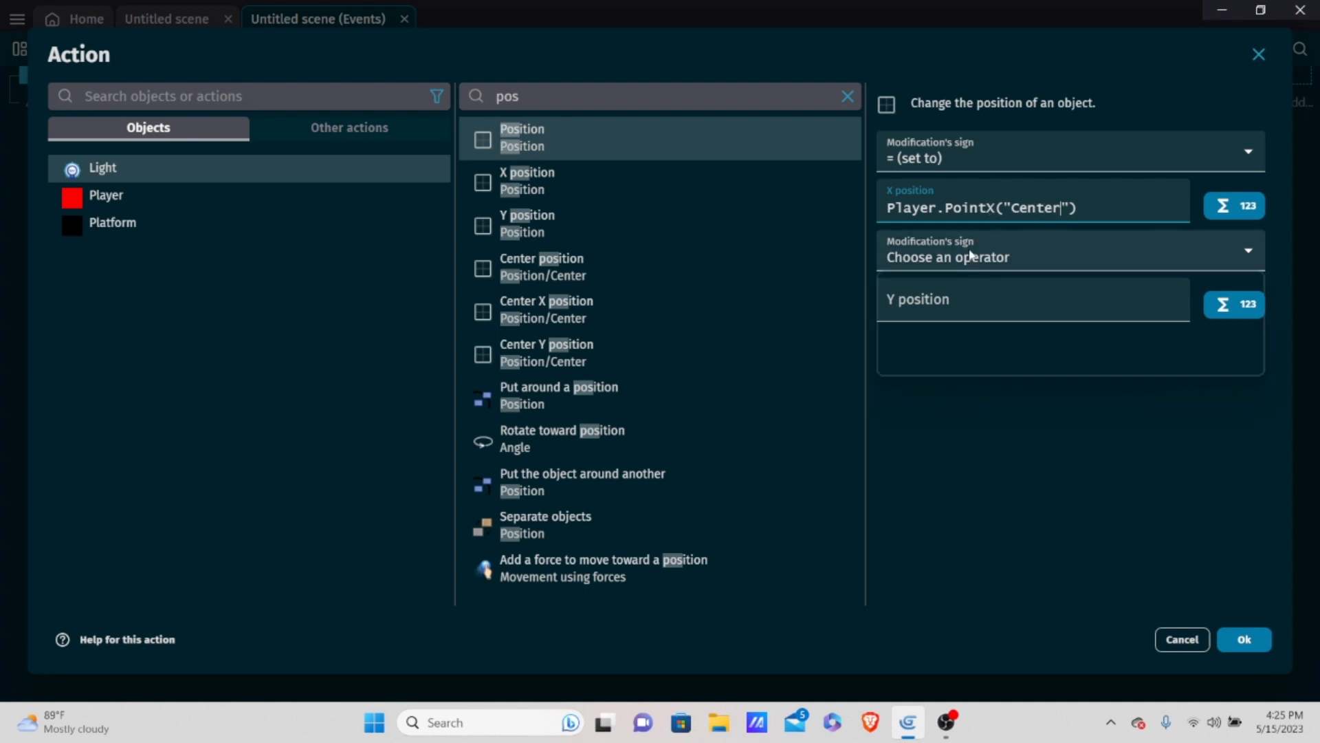
Set the Light's Y position with = (set to) to Player.PointY("Center") and confirm the action.
click(1016, 257)
click(946, 297)
triple_click(1029, 207)
key(ctrl+c)
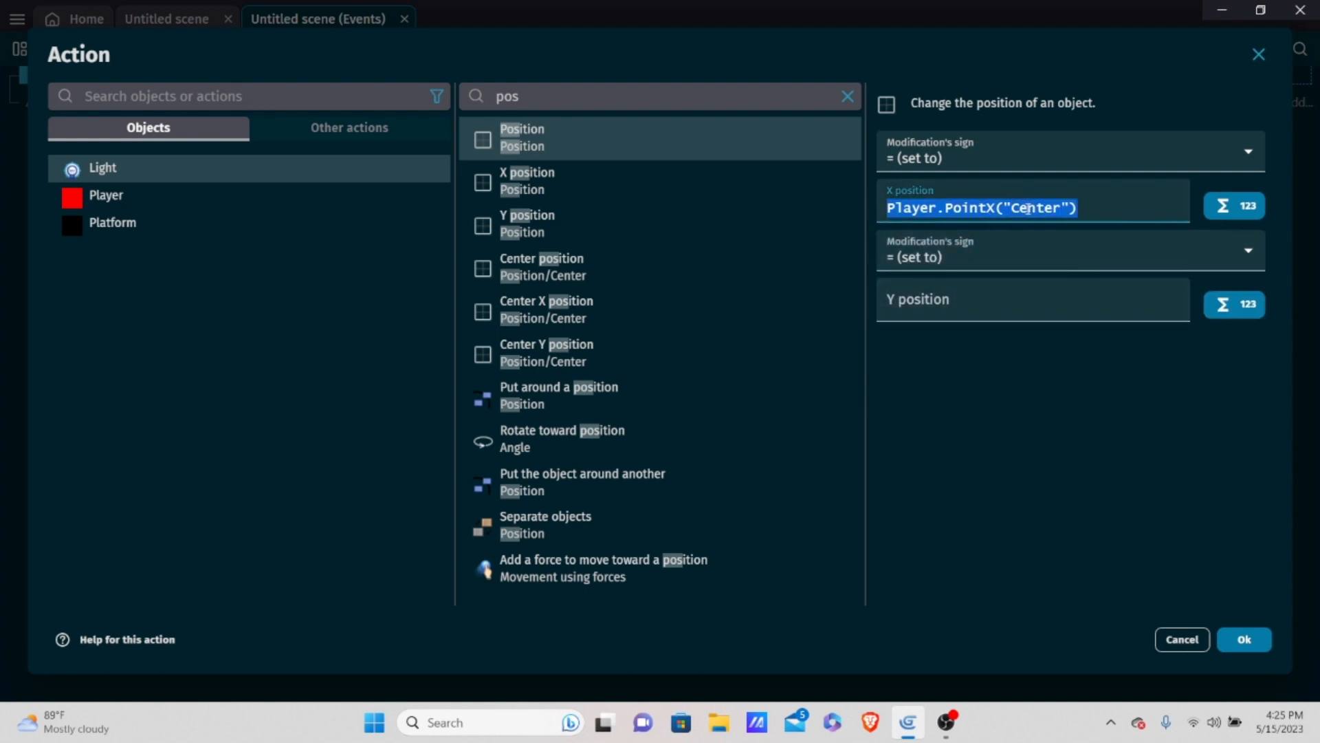
click(1080, 285)
key(ctrl+v)
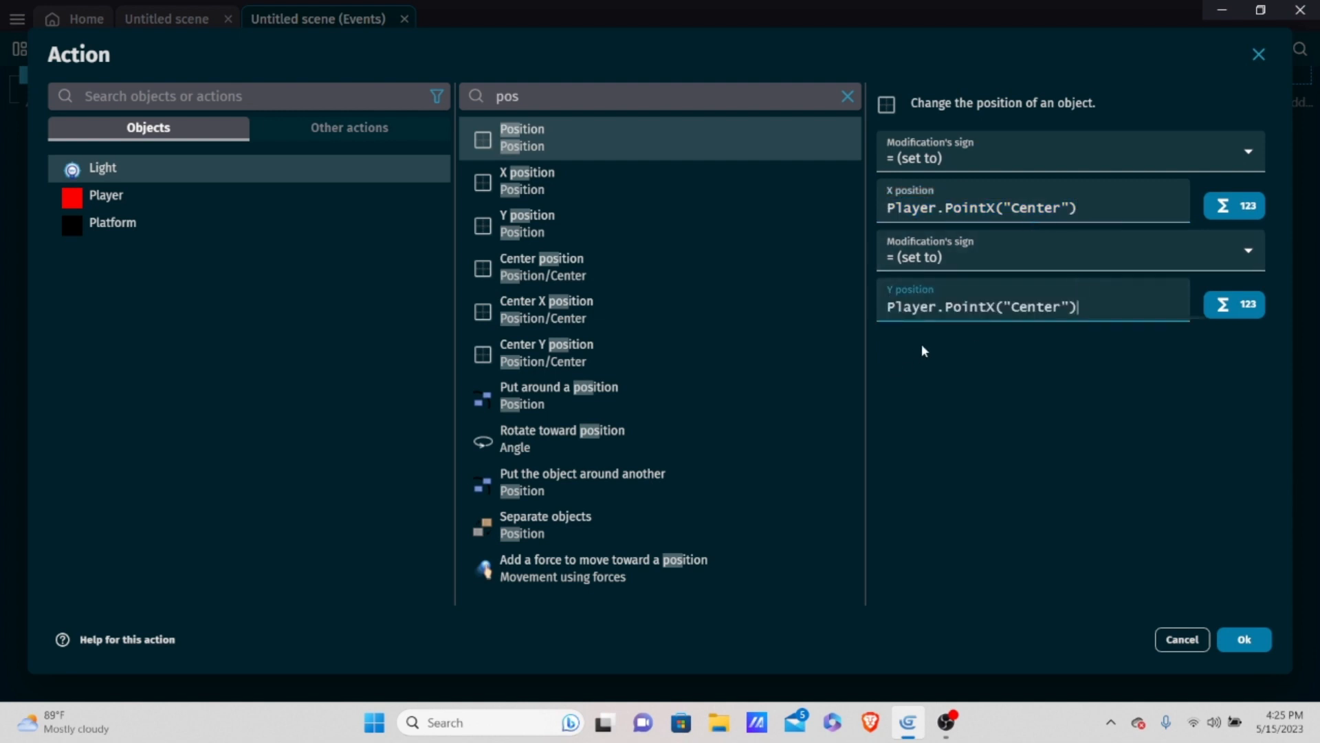
click(997, 307)
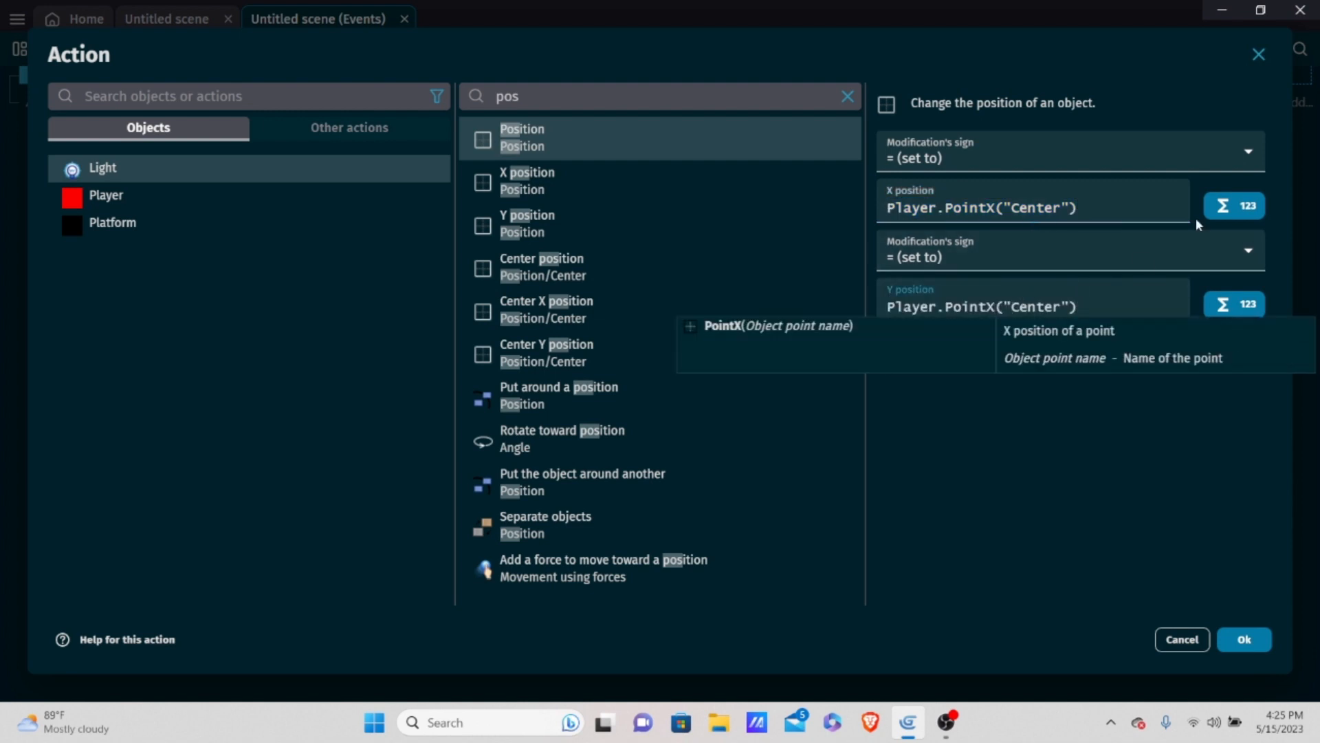
key(BackSpace)
text(Y)
click(887, 370)
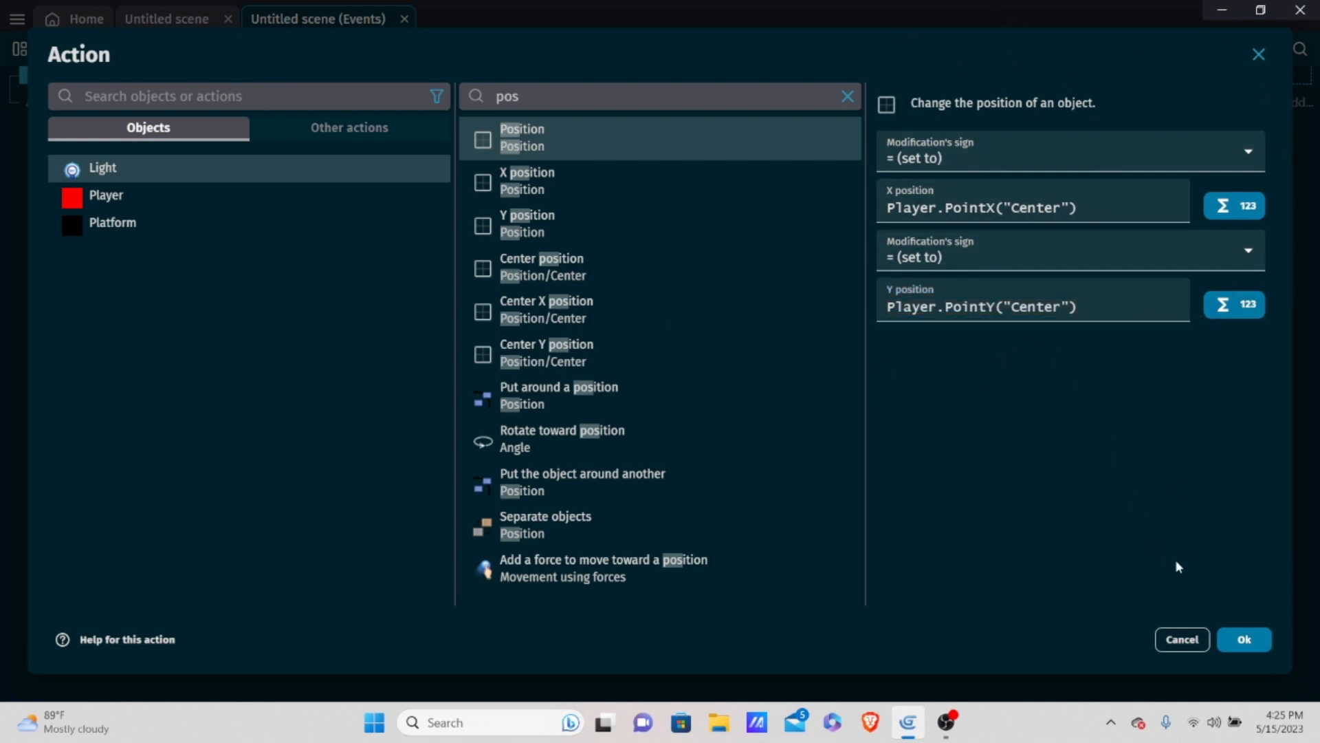
click(1244, 641)
Preview the scene, move and jump the Player back and forth to check that the green light follows it, and close the preview.
click(599, 58)
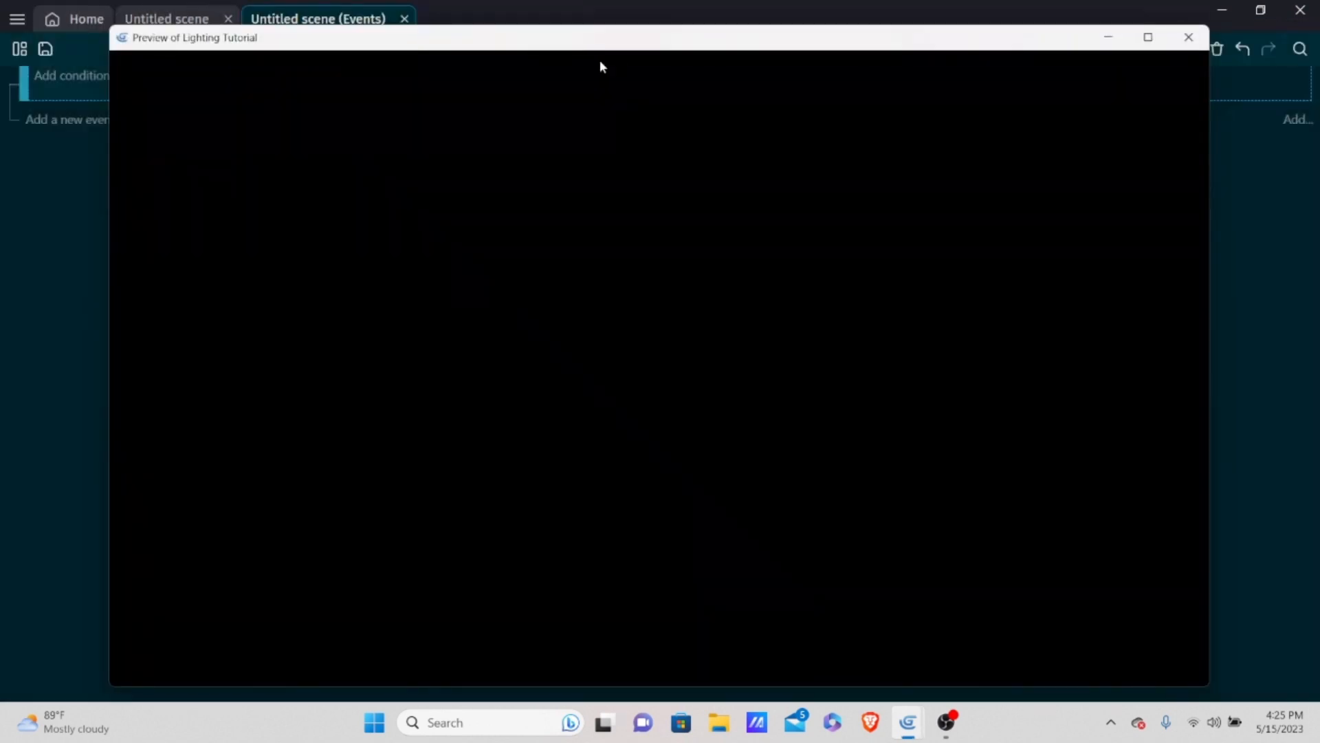
key(Right)
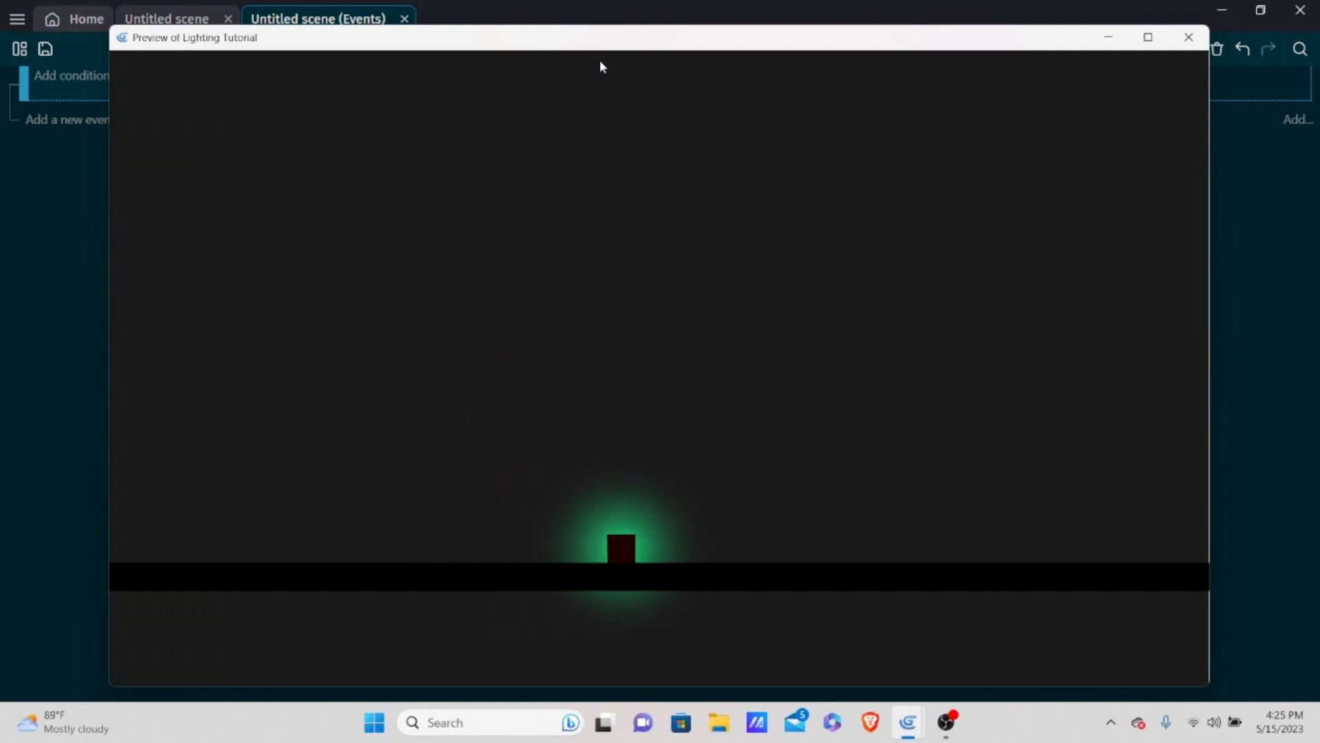
key(space)
key(space)
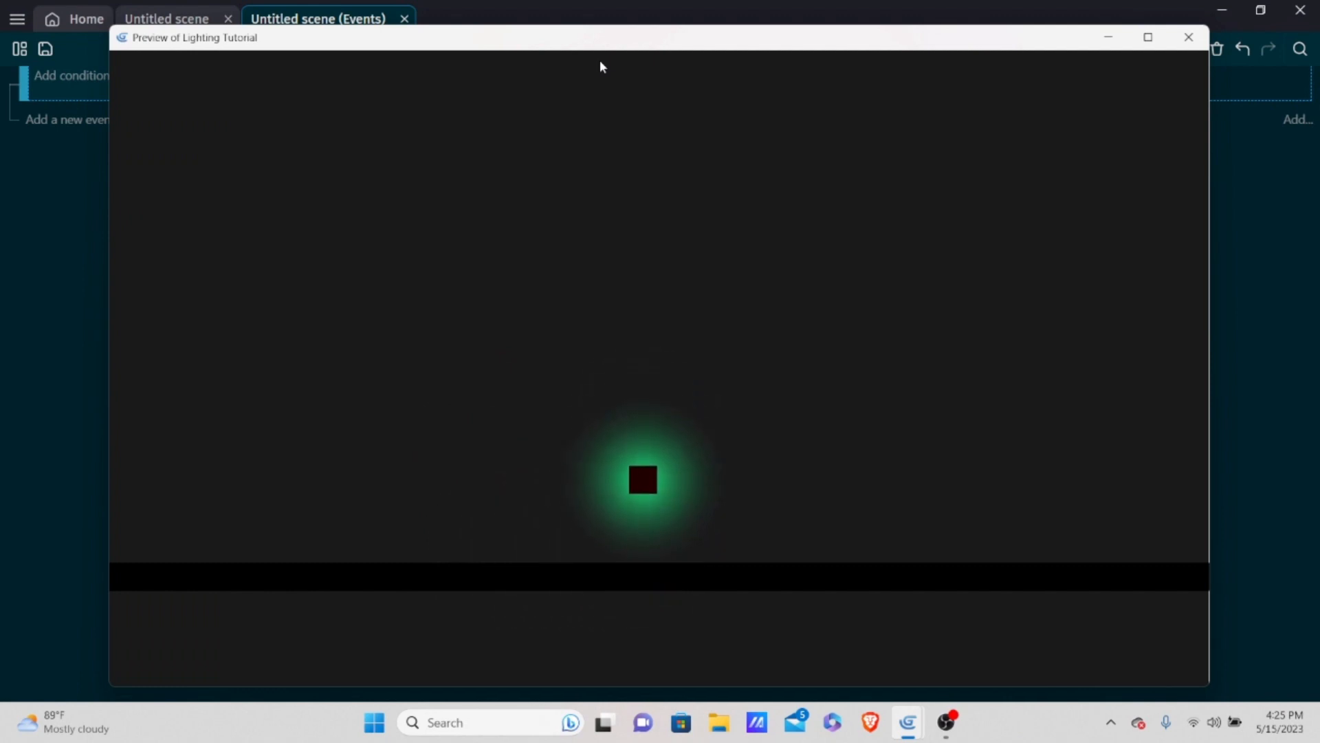
key(space)
key(Right)
key(space)
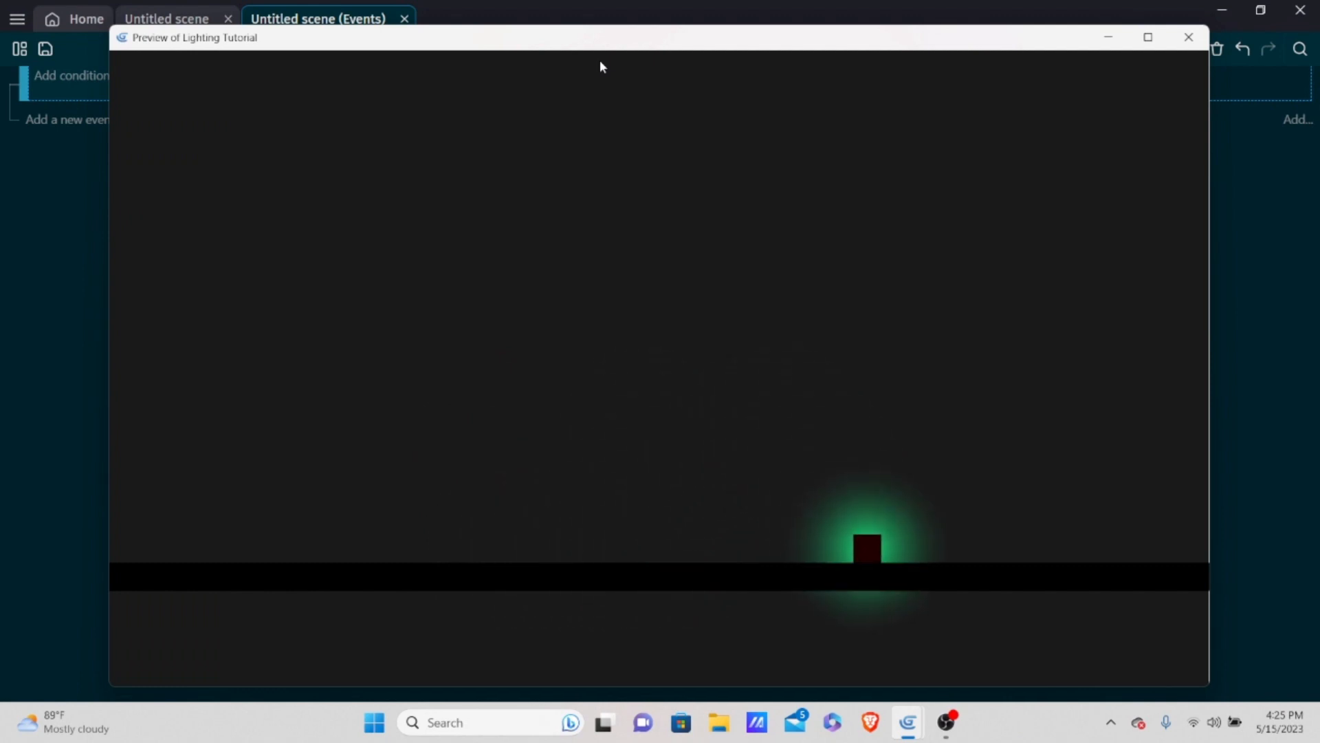
key(space)
key(Left)
key(space)
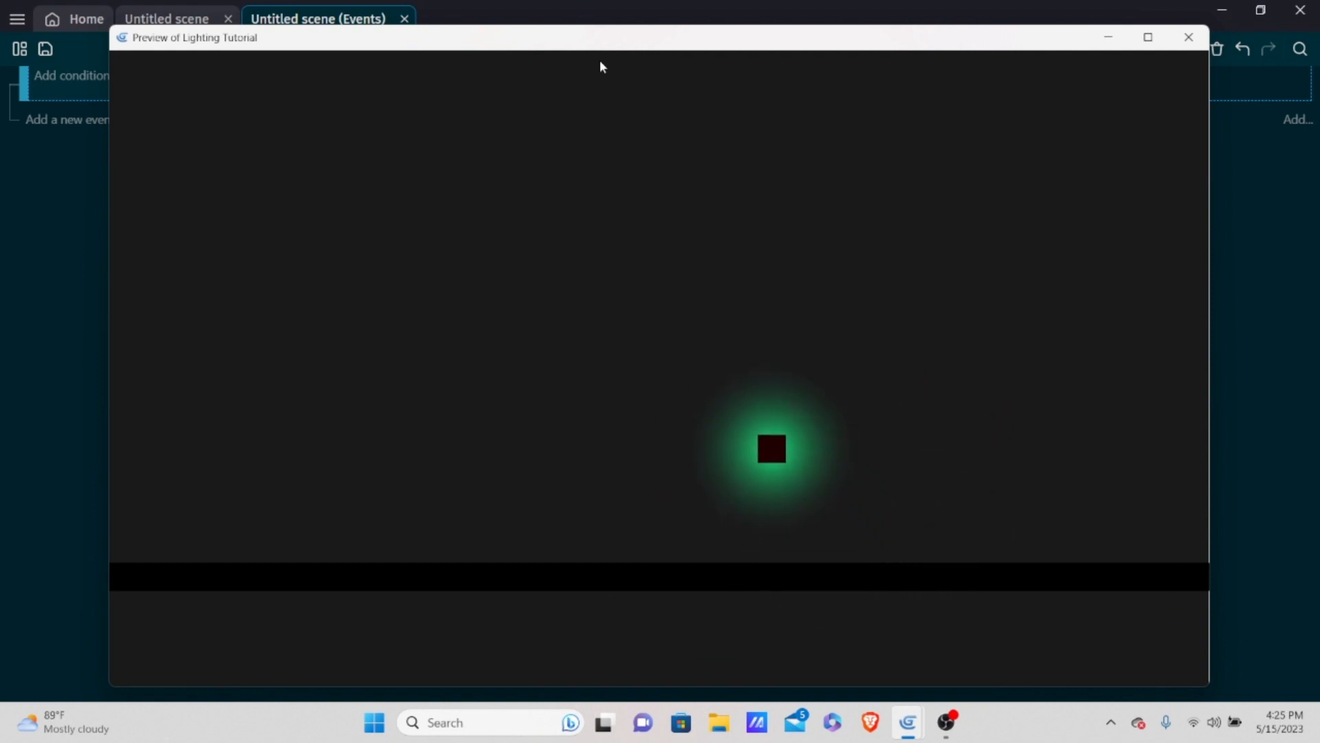
key(Right)
key(space)
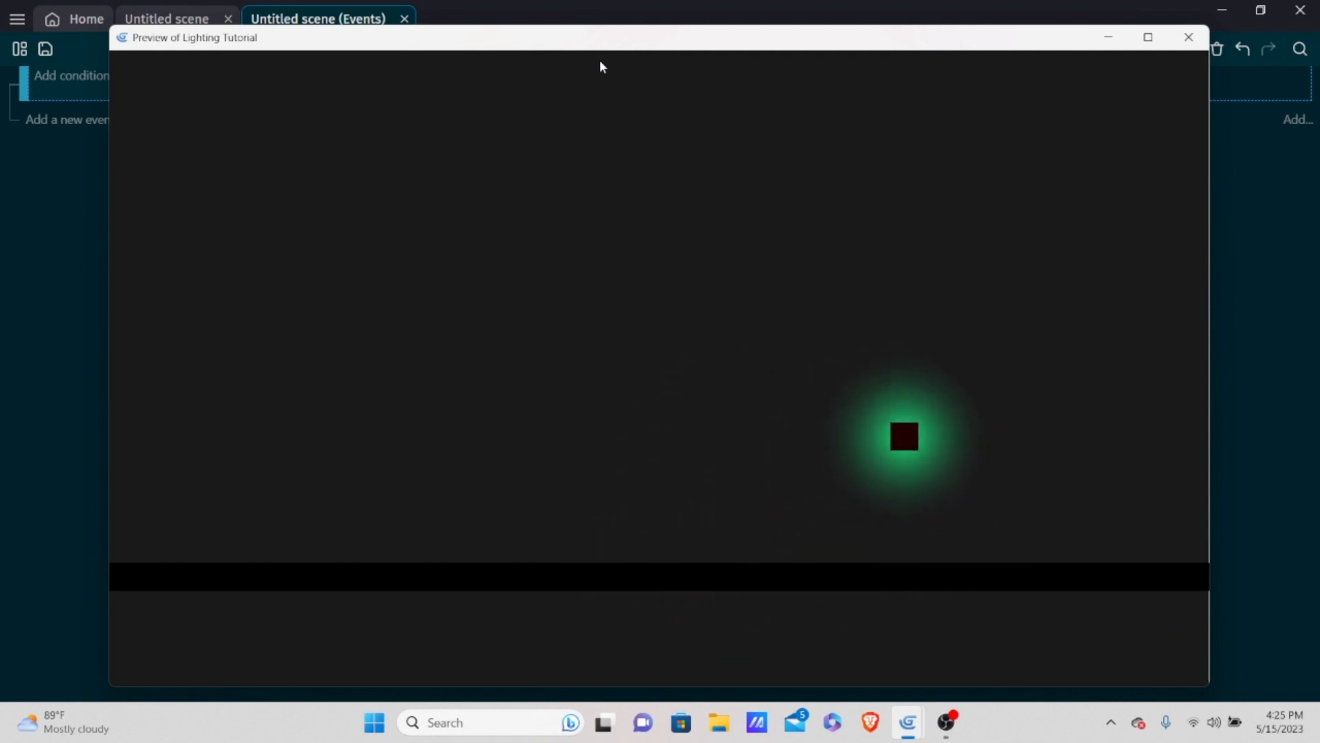
key(Left)
key(space)
key(space)
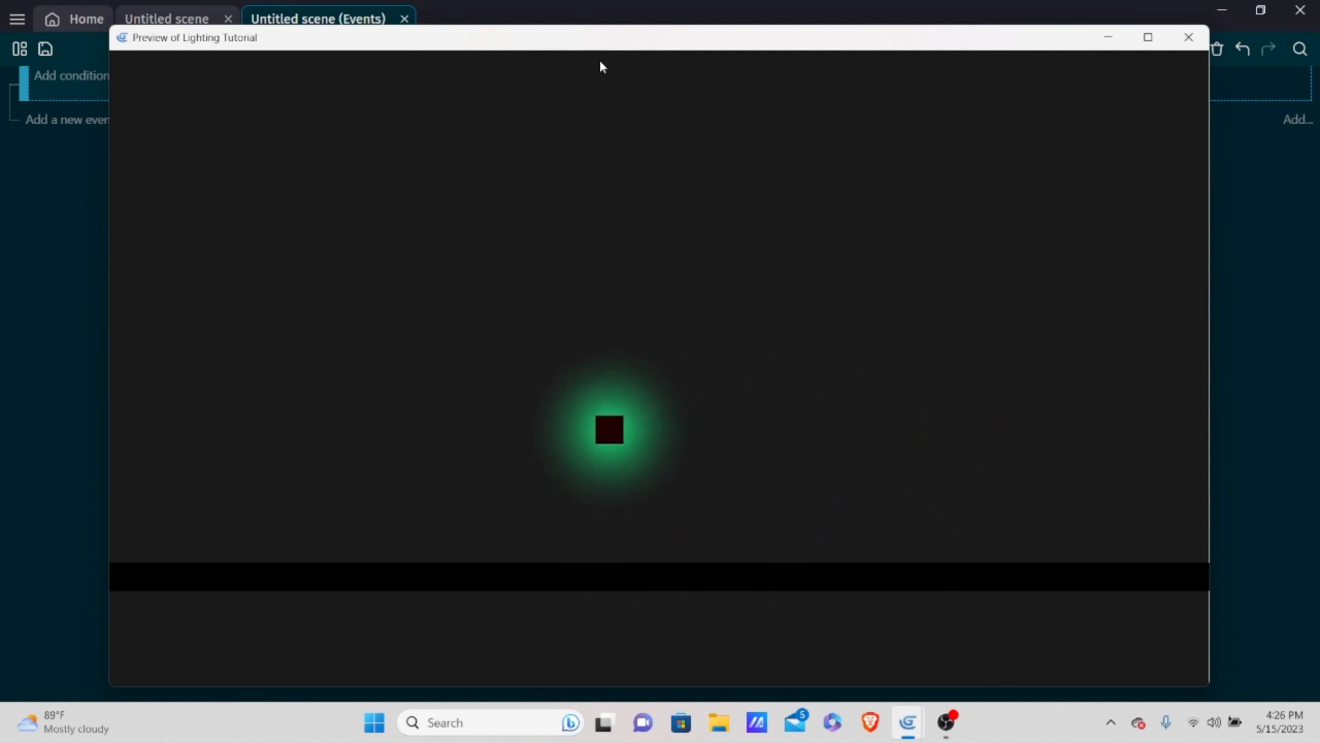
key(Right)
key(space)
key(Left)
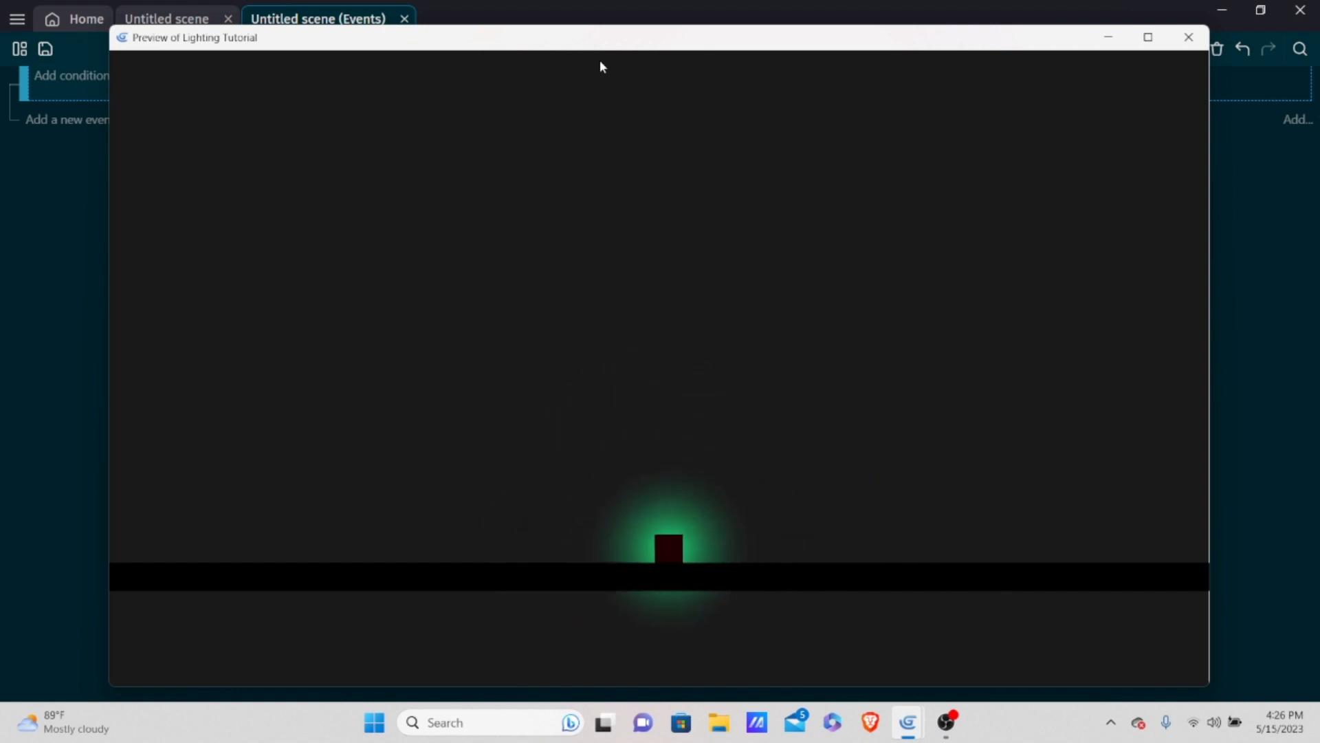
key(space)
key(Right)
key(space)
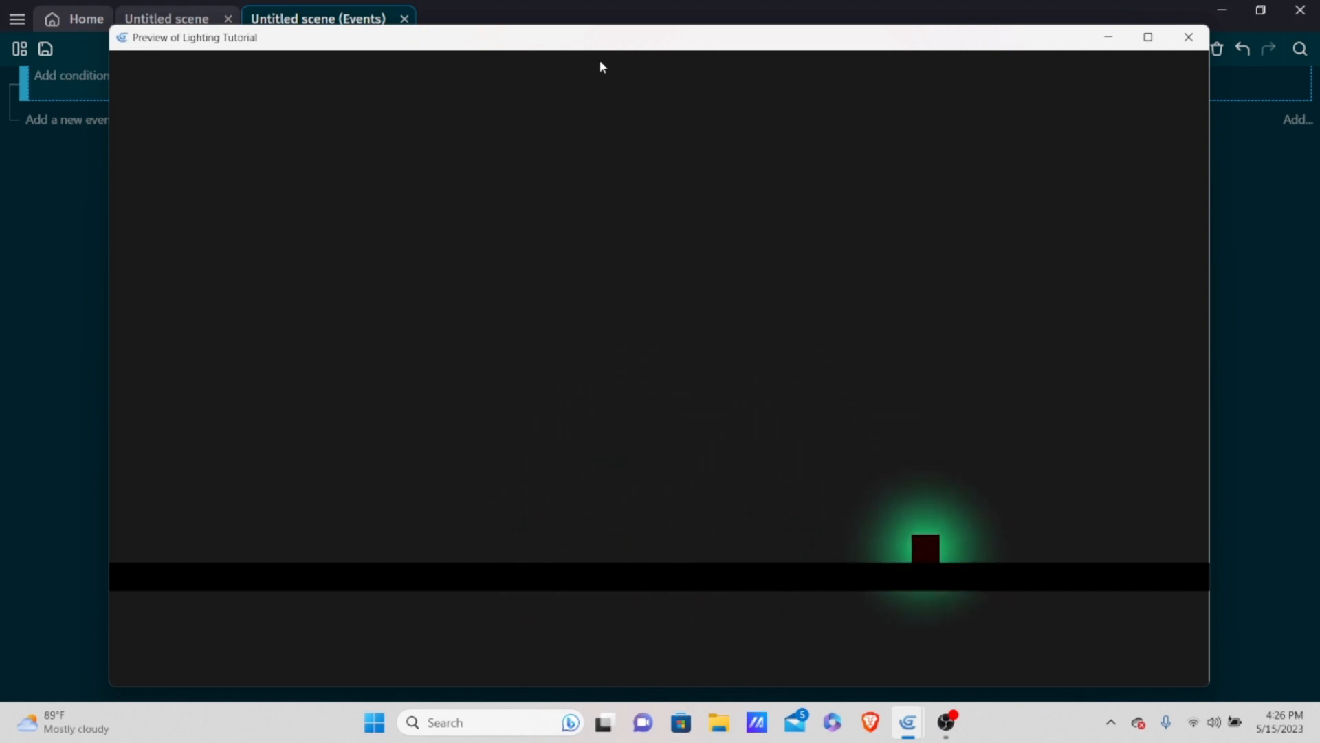
key(Left)
key(space)
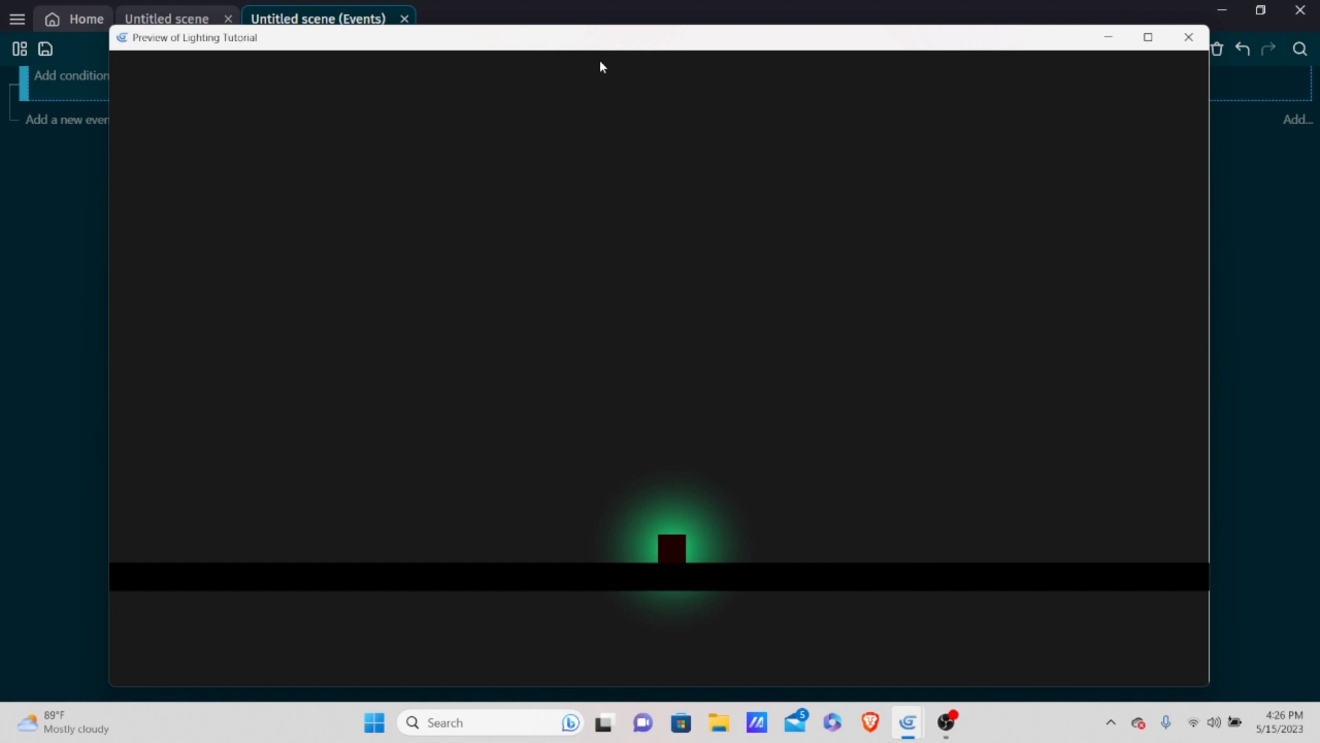
key(Right)
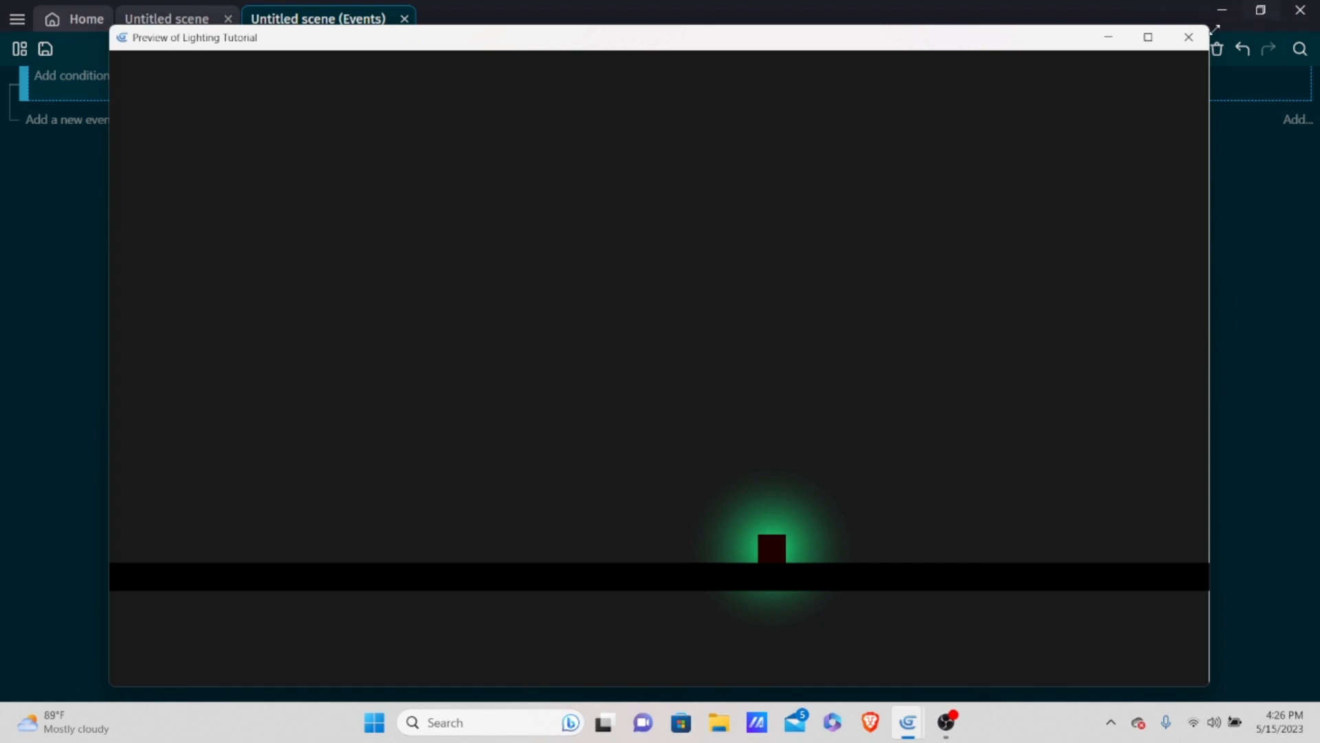
click(1189, 37)
Return to the scene editor, change the Light object's color to white (255;255;255) and apply the change.
click(124, 21)
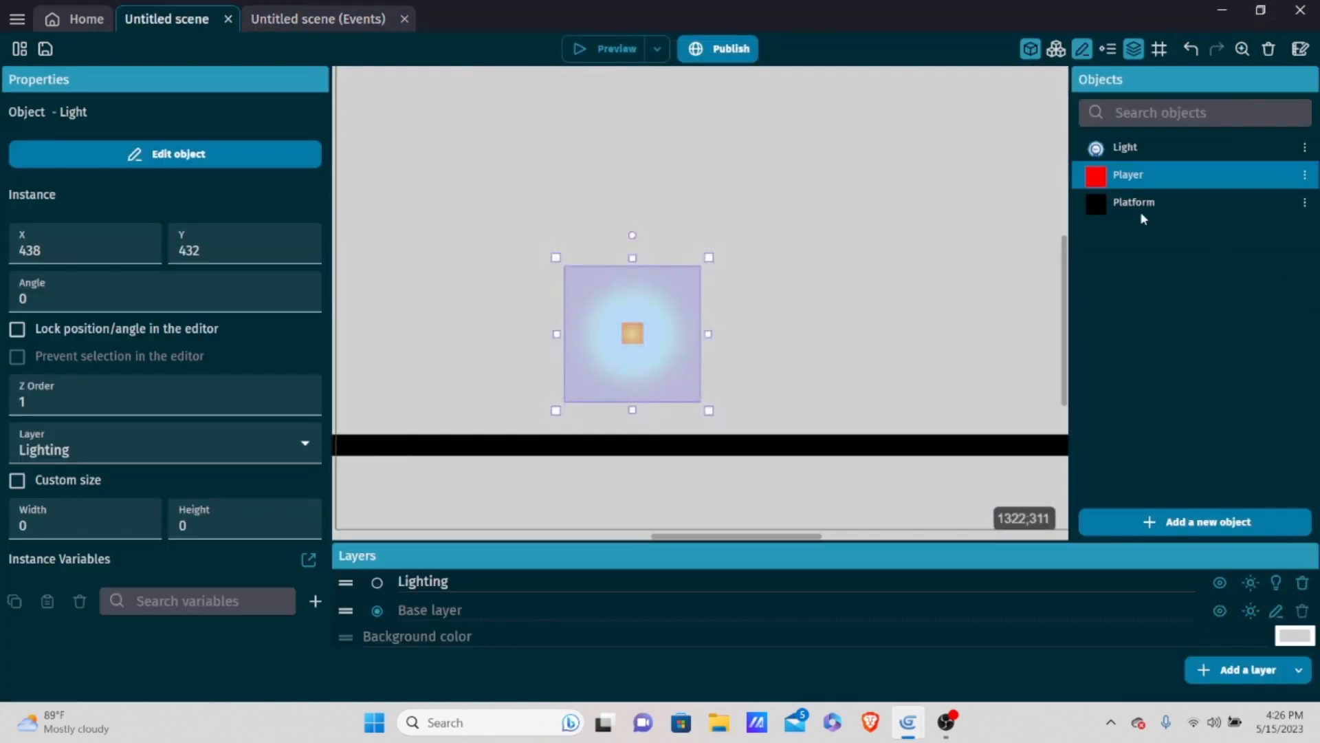
double_click(1128, 147)
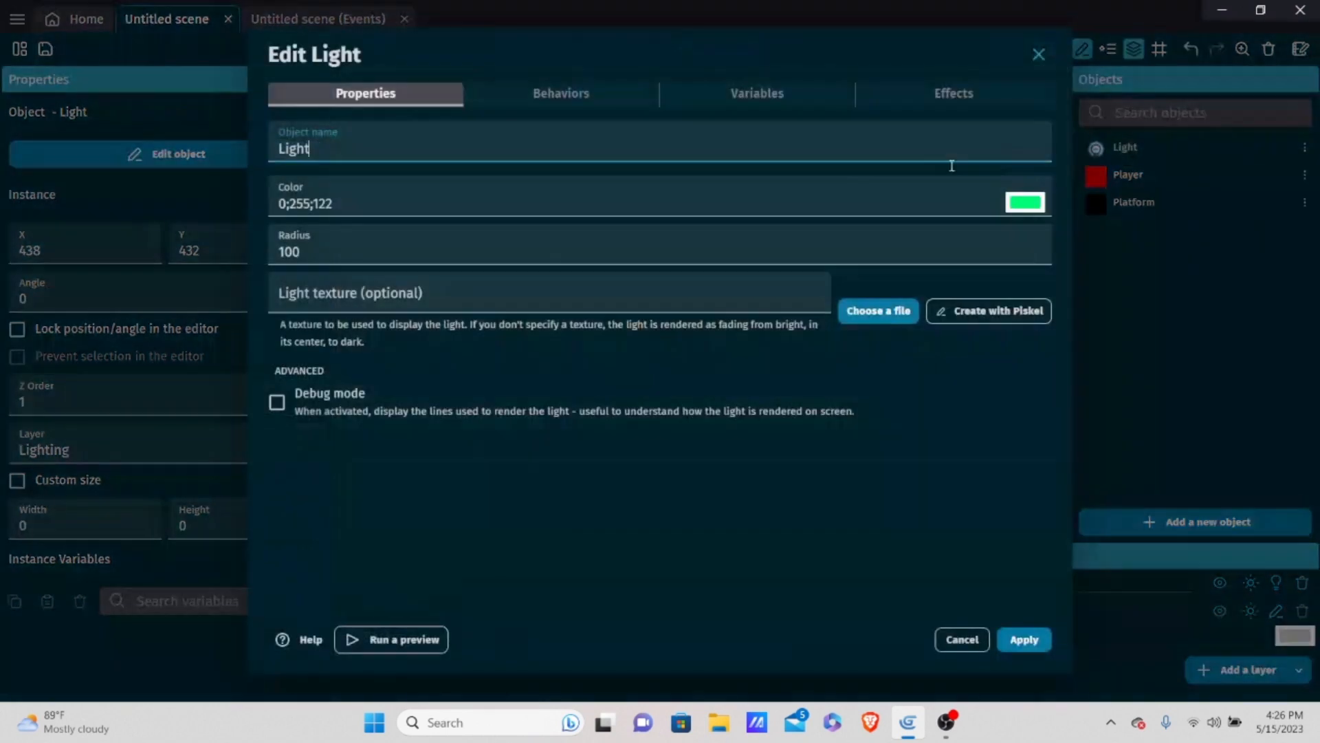
click(1032, 205)
drag(1065, 266, 950, 279)
click(1044, 671)
click(1024, 639)
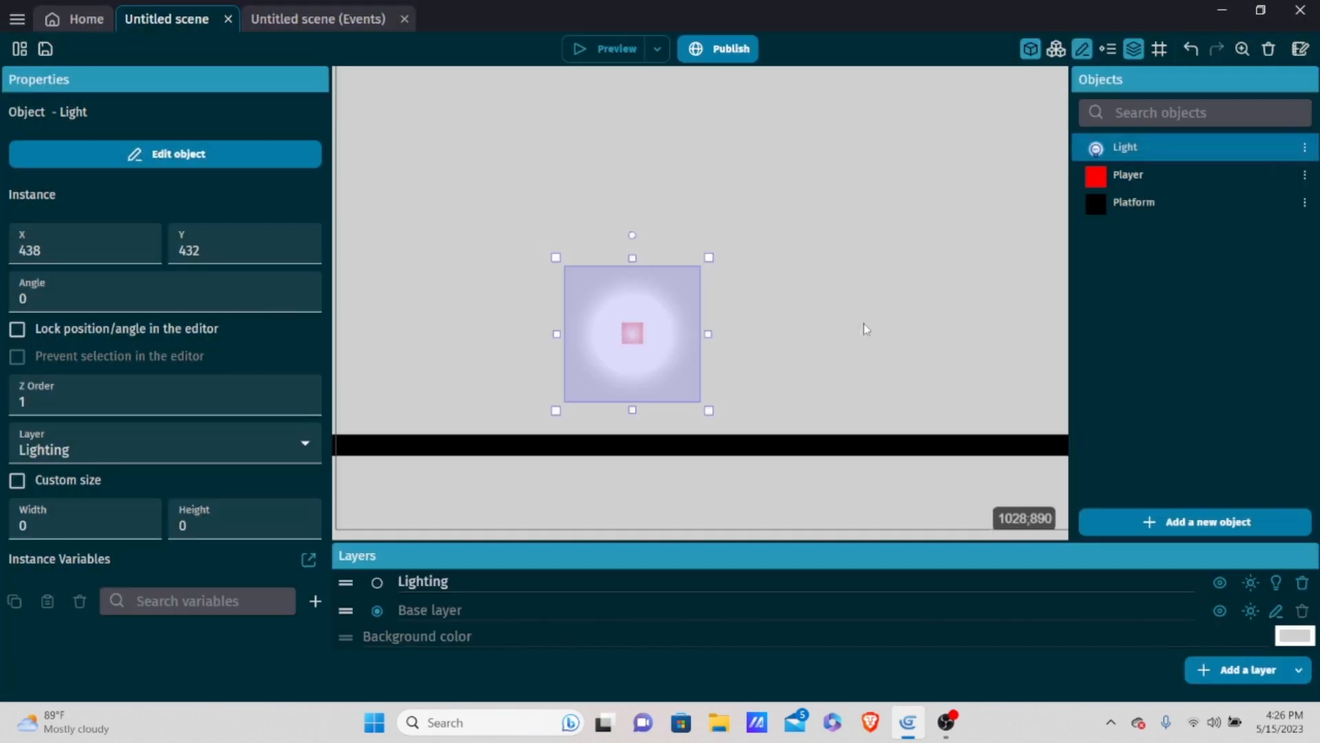
Preview the scene with the white light while moving and jumping the Player, and close the preview.
click(596, 48)
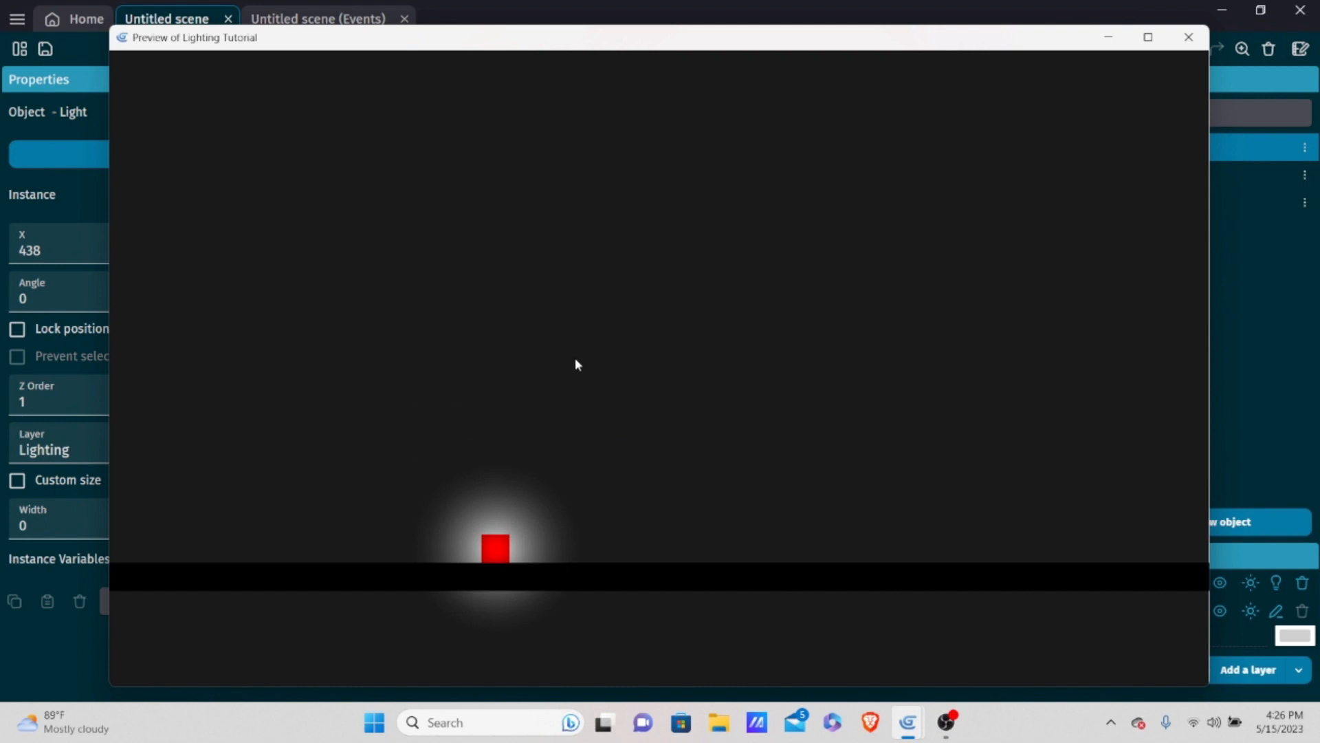
key(Right)
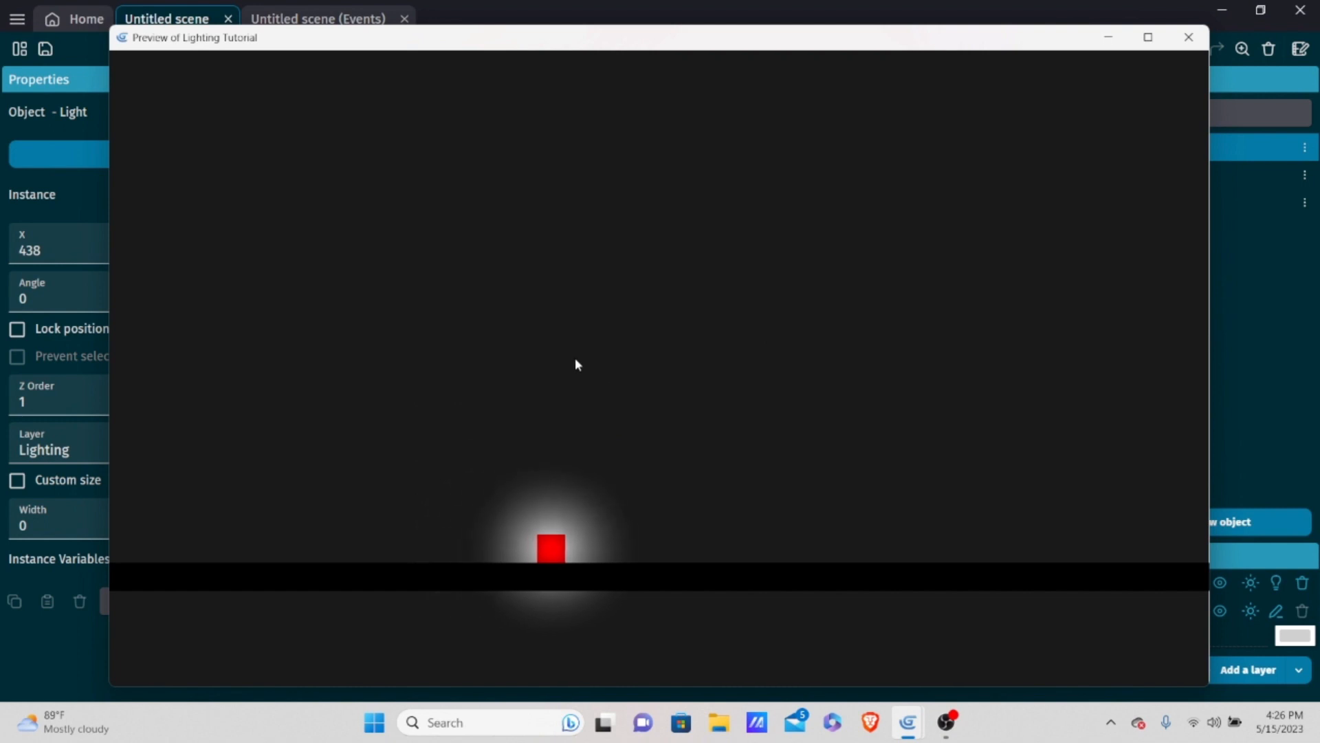
key(space)
key(Left)
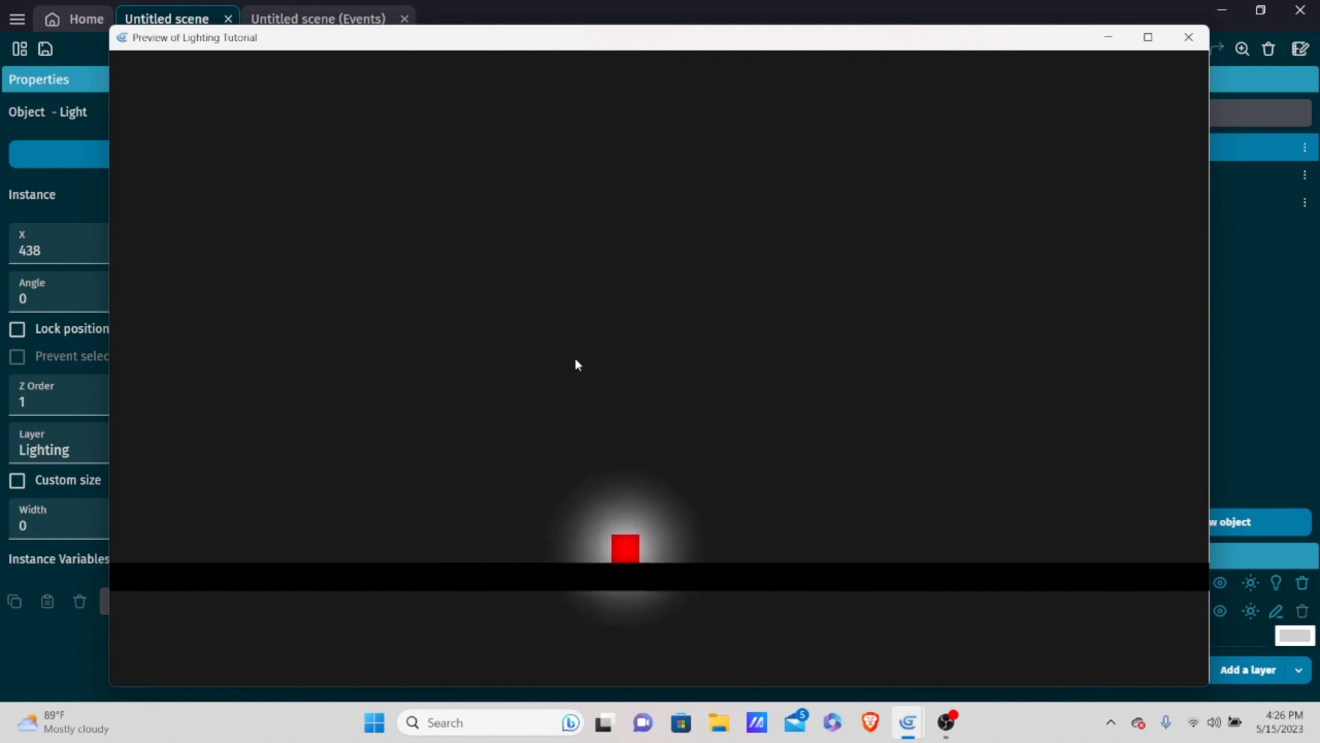
key(Right)
key(space)
key(Left)
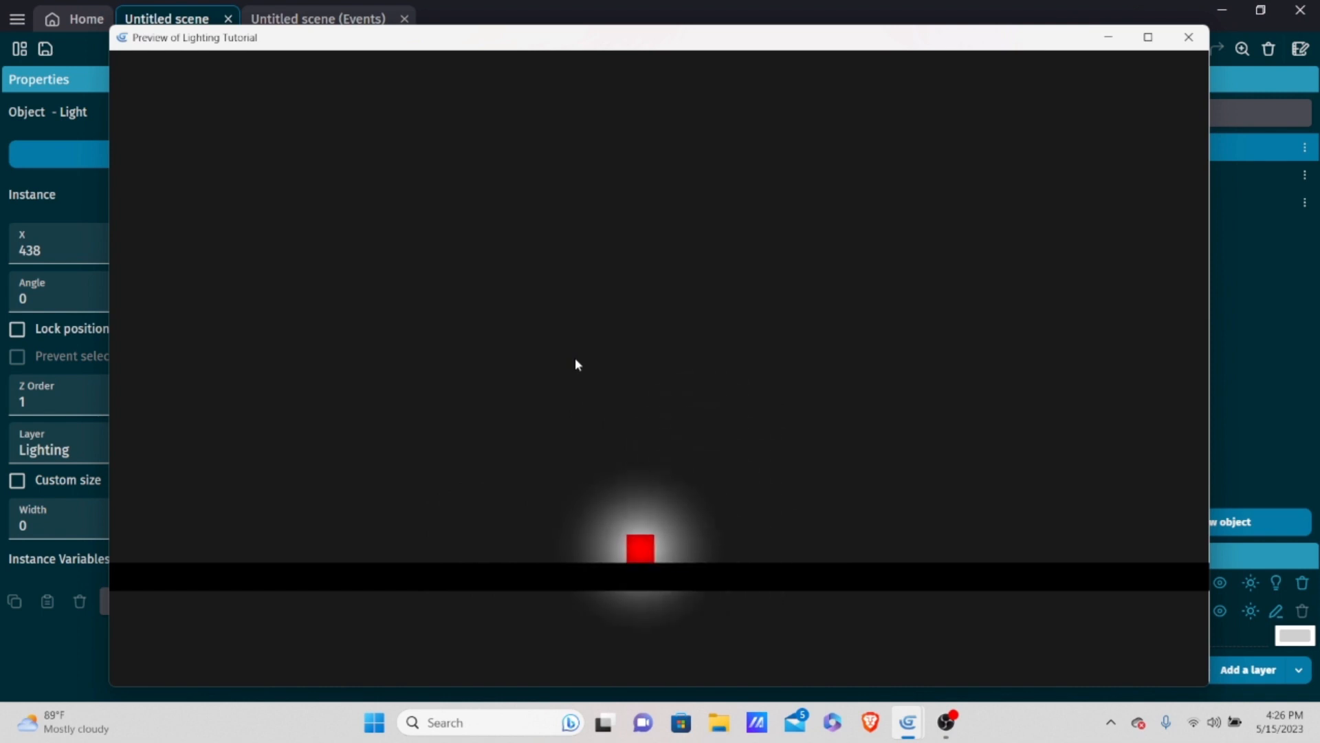
key(space)
key(Right)
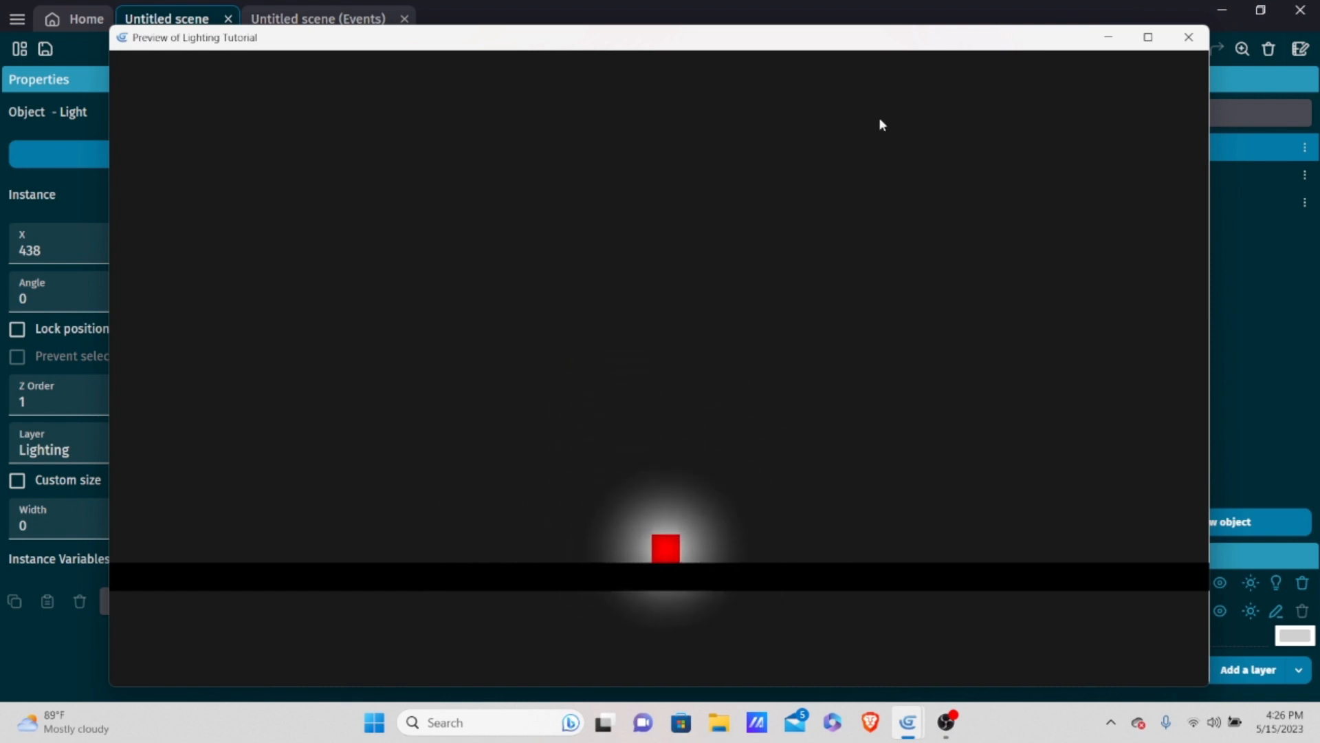
click(1189, 37)
Change the Light object's color to green (0;211;10) and apply the change.
double_click(1144, 148)
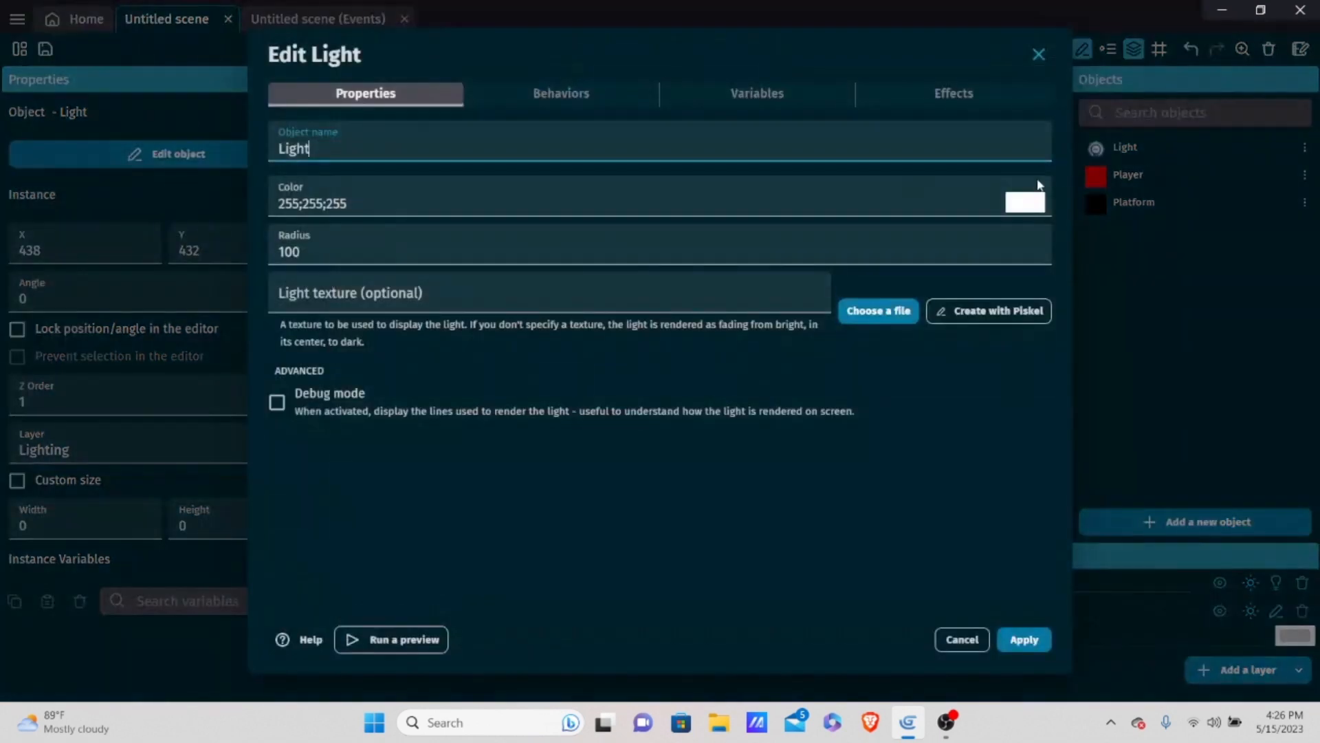
click(1024, 202)
click(1095, 285)
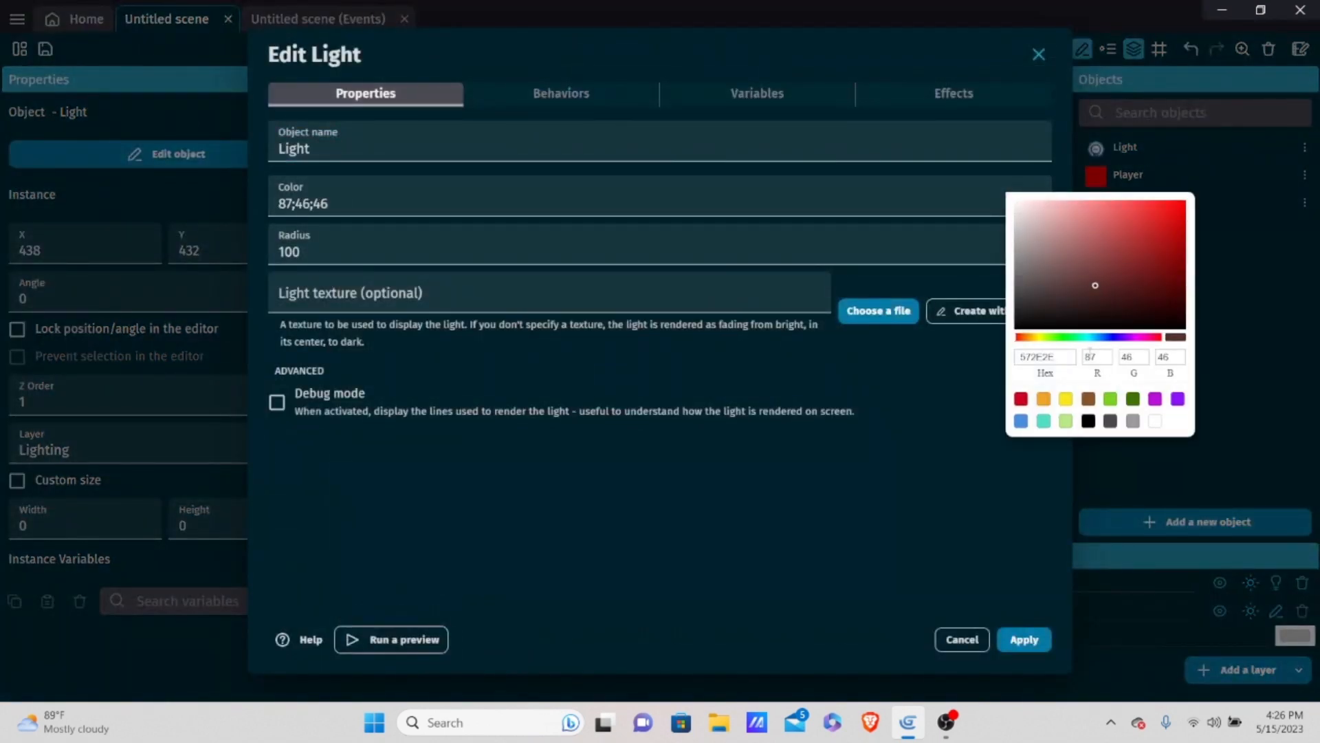
click(1066, 337)
drag(1115, 269, 1215, 221)
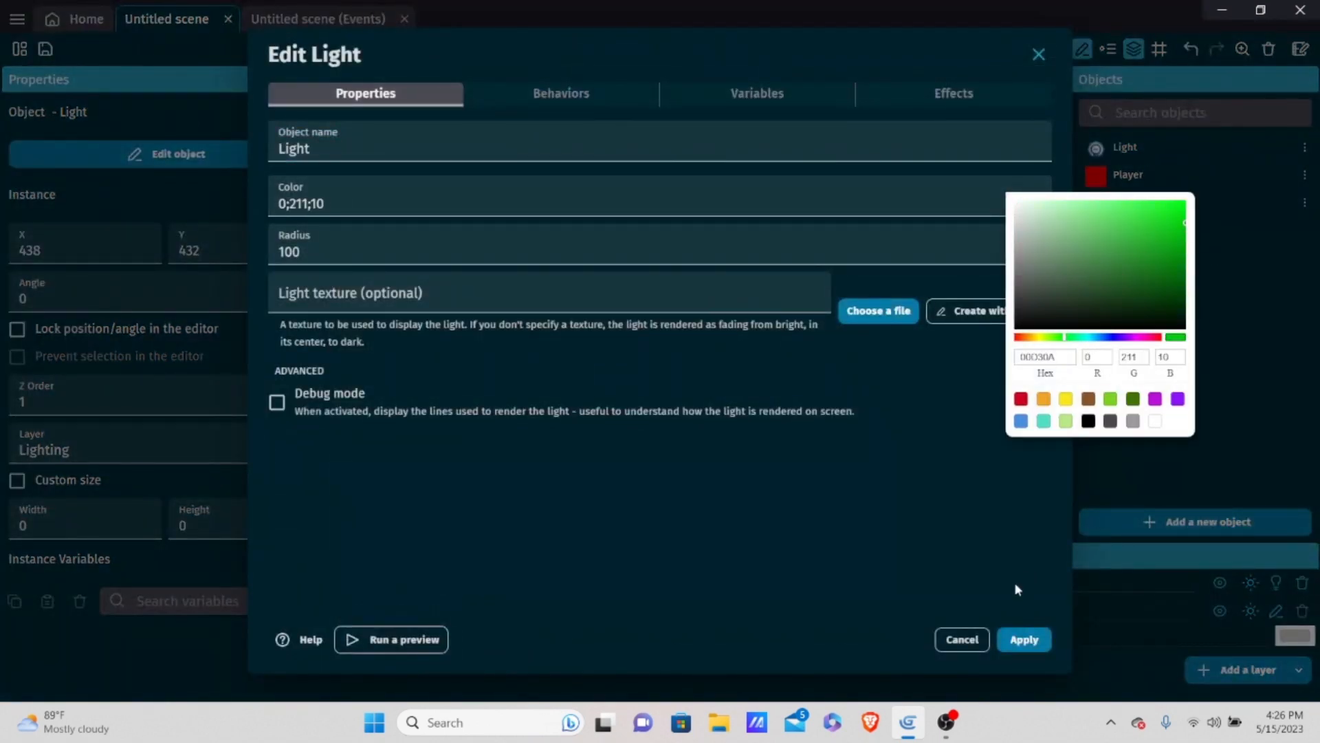
click(1038, 637)
click(1023, 640)
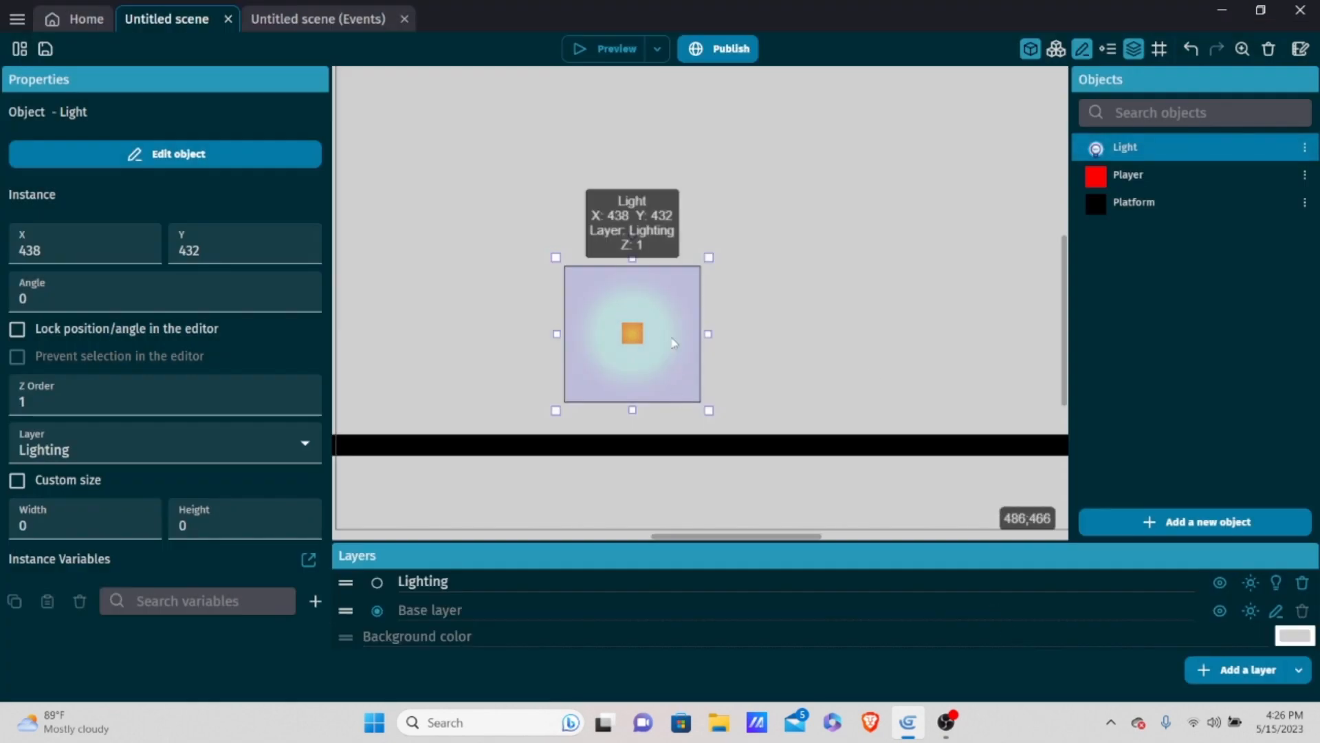
Preview the scene with the green light while moving and jumping the Player, and close the preview.
click(617, 41)
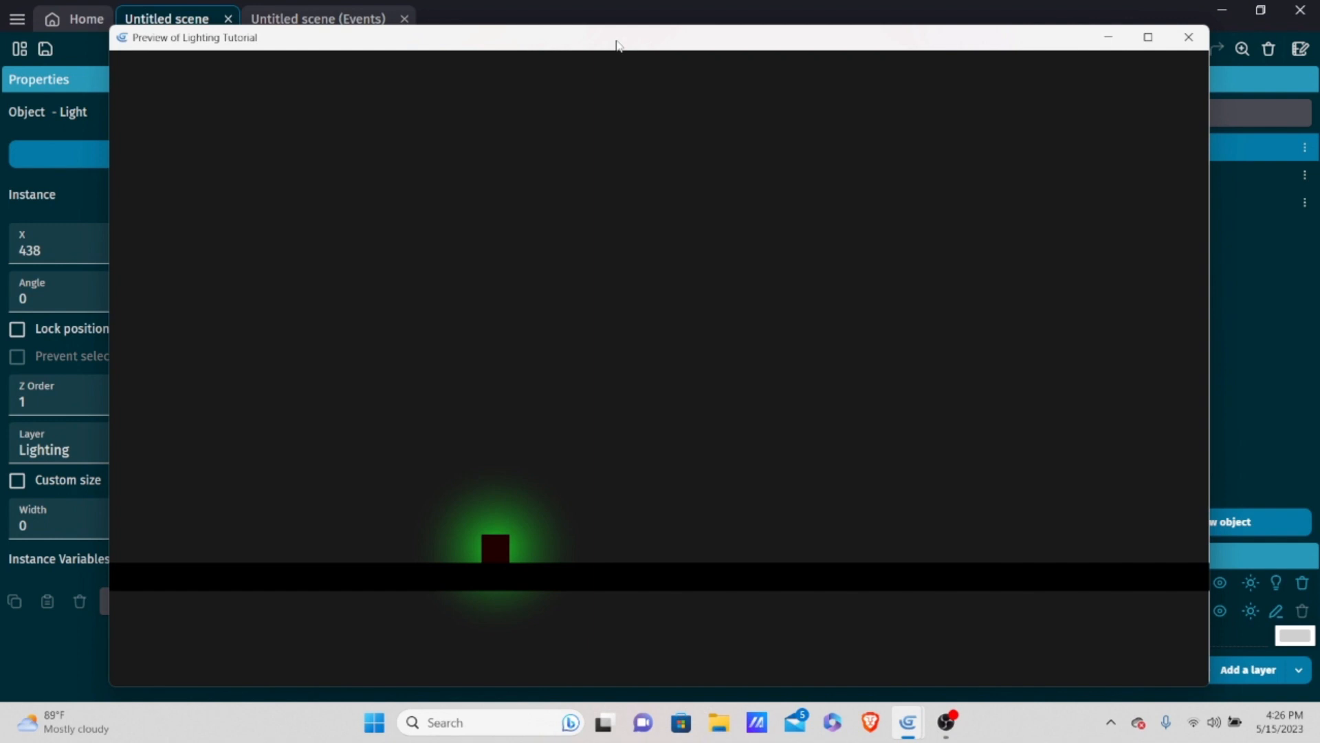
key(Right)
key(space)
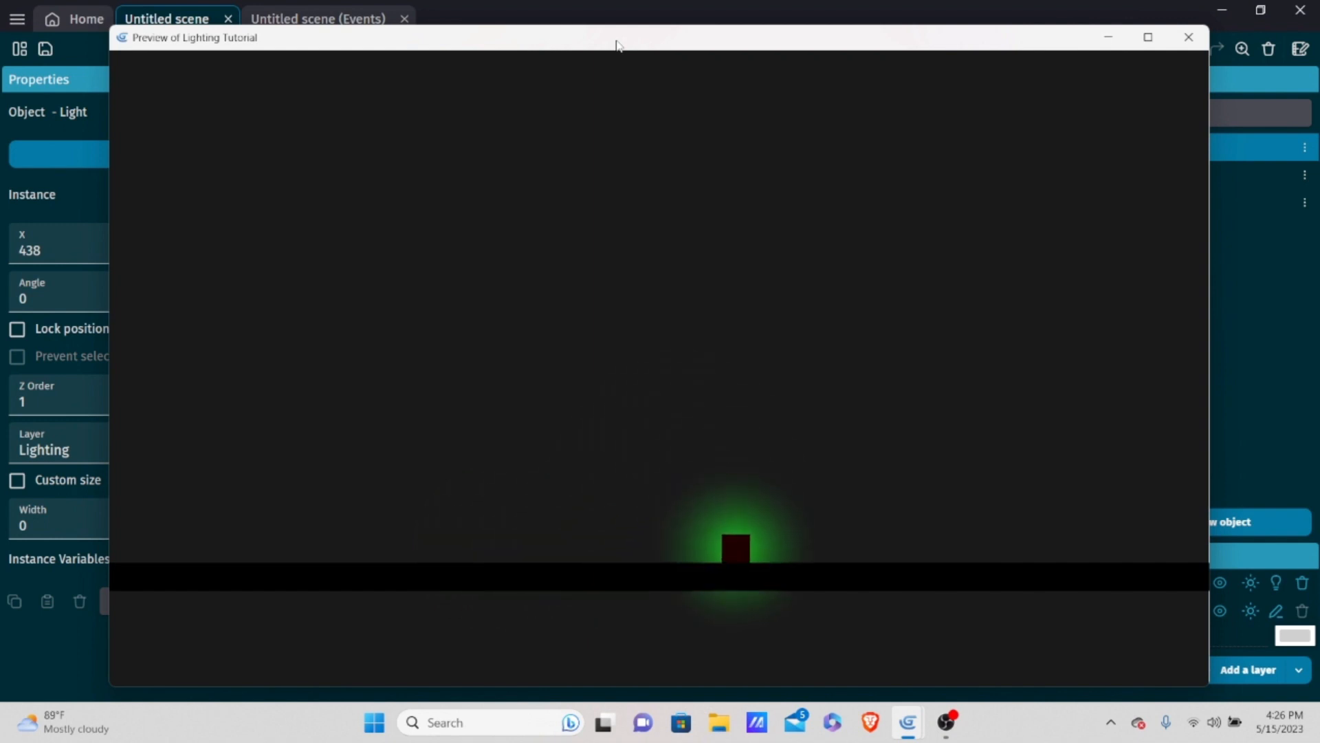
key(Left)
key(space)
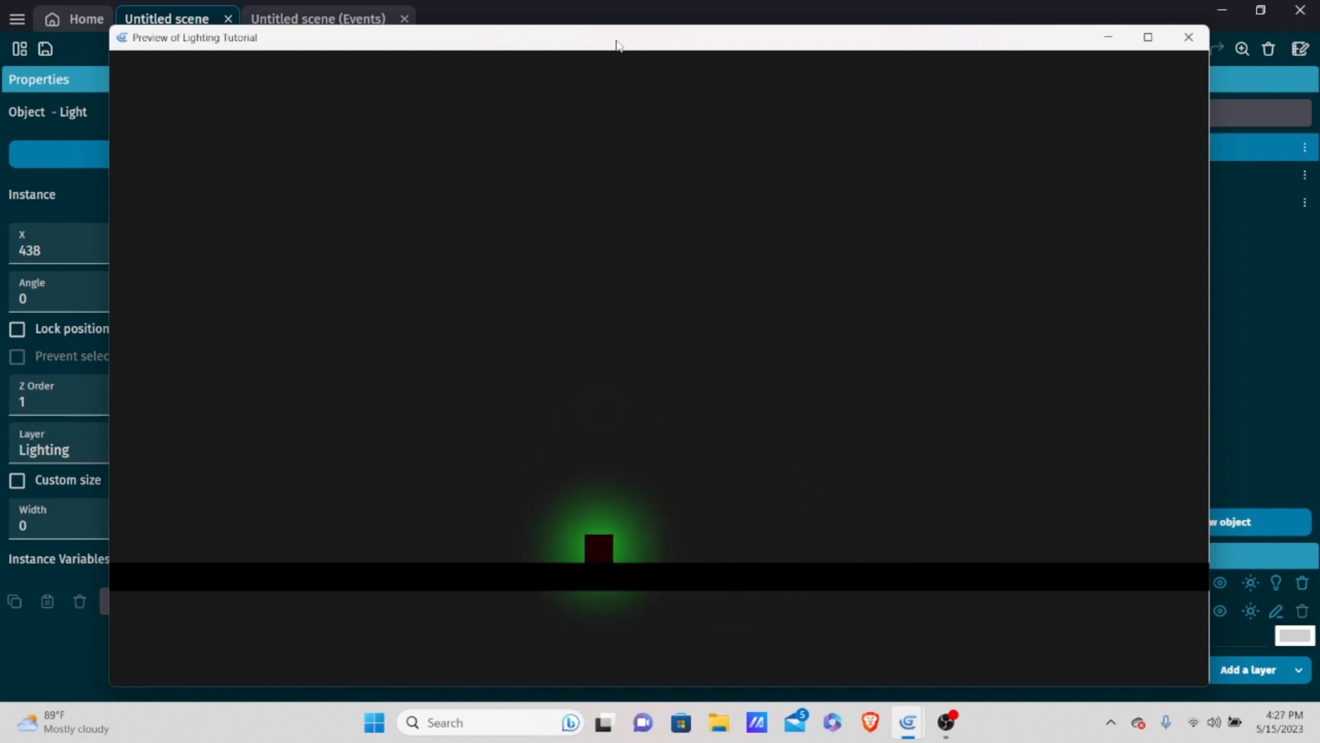
key(Right)
key(Left)
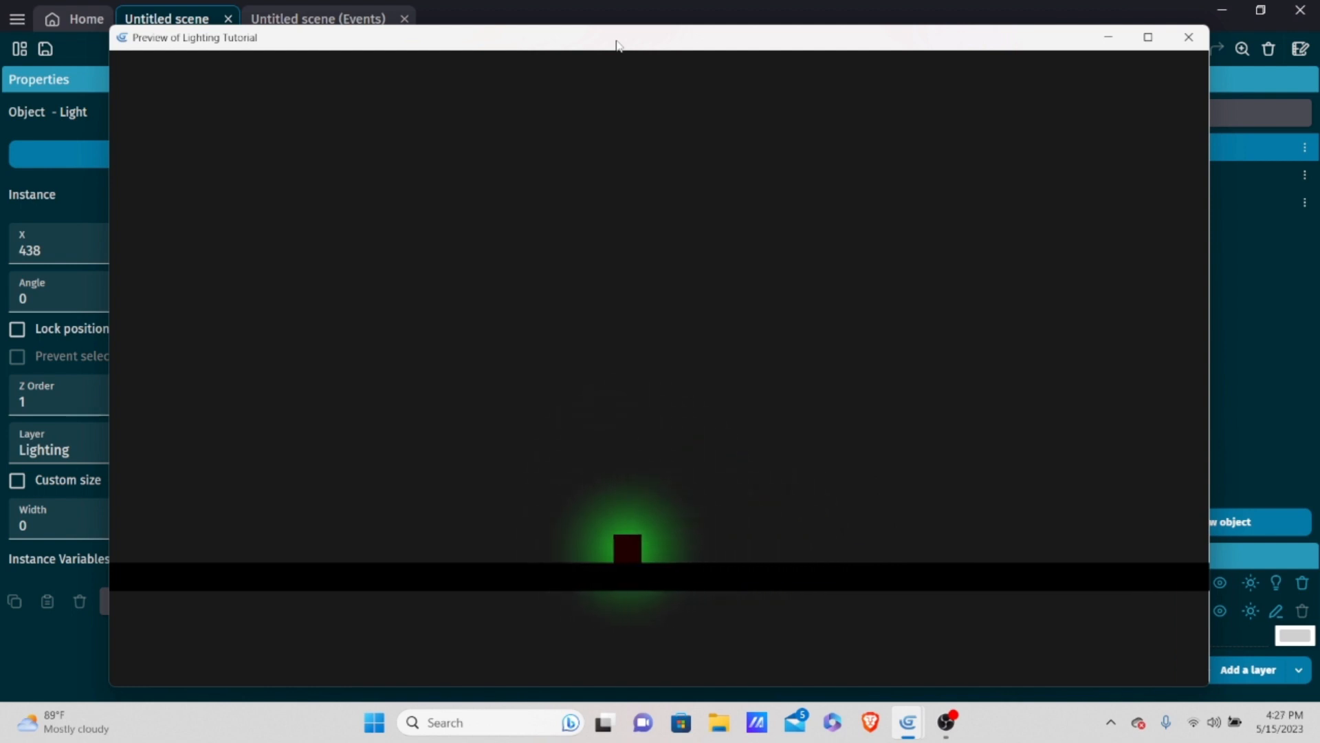
key(Right)
key(Left)
key(space)
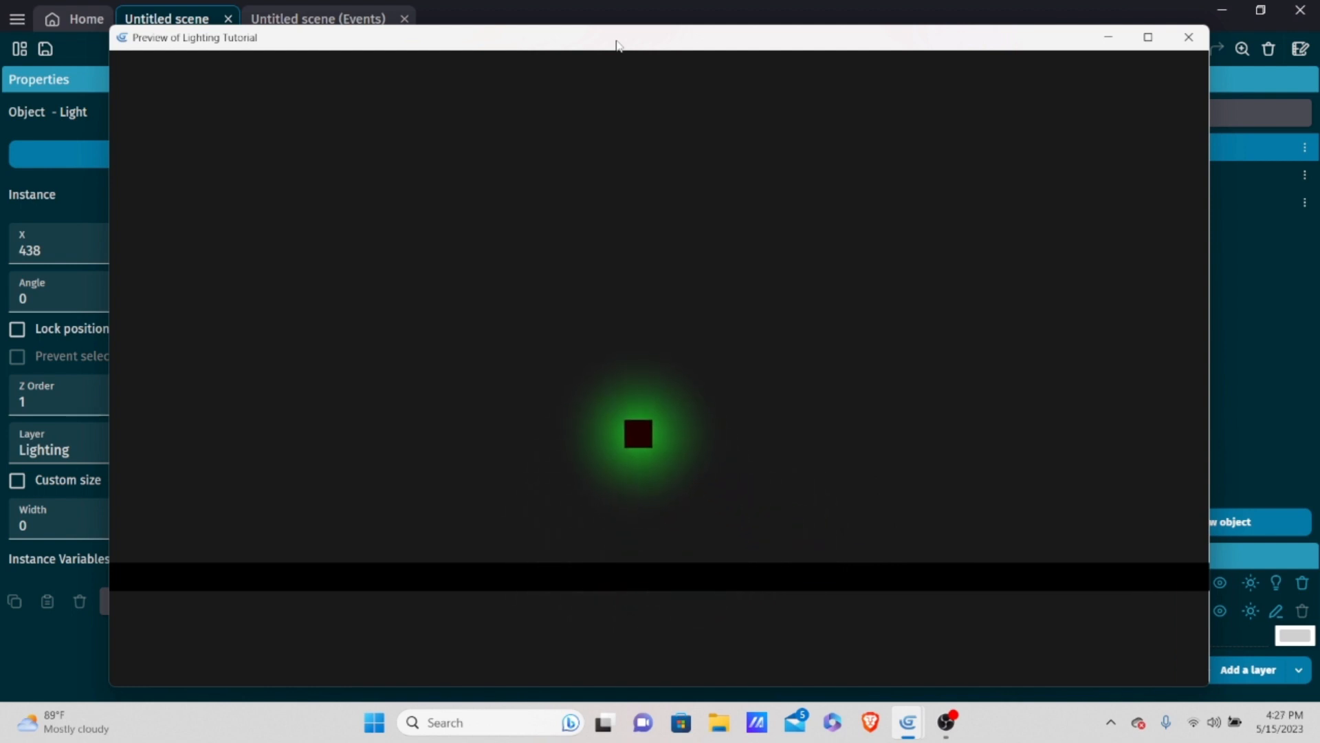
click(1188, 37)
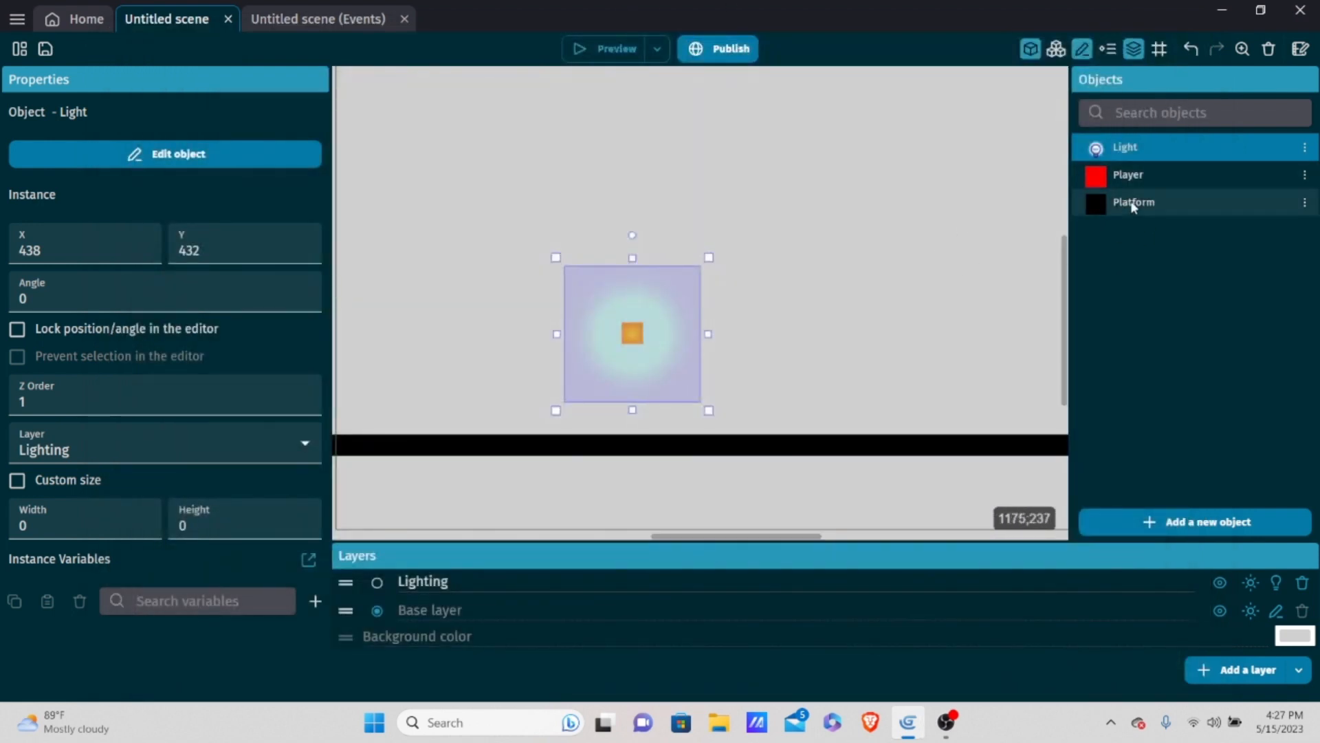
Add a Platform instance as a vertical 32 by 115 block and duplicate it so one block stands on each side of the Player.
mouse_move(1131, 204)
mouse_down()
mouse_move(1071, 233)
mouse_move(684, 237)
mouse_move(903, 225)
mouse_move(816, 215)
mouse_move(837, 224)
mouse_move(603, 251)
mouse_move(602, 359)
mouse_move(851, 287)
mouse_move(854, 317)
mouse_up()
scroll(811, 213, down, 5)
right_click(626, 342)
click(699, 413)
right_click(736, 306)
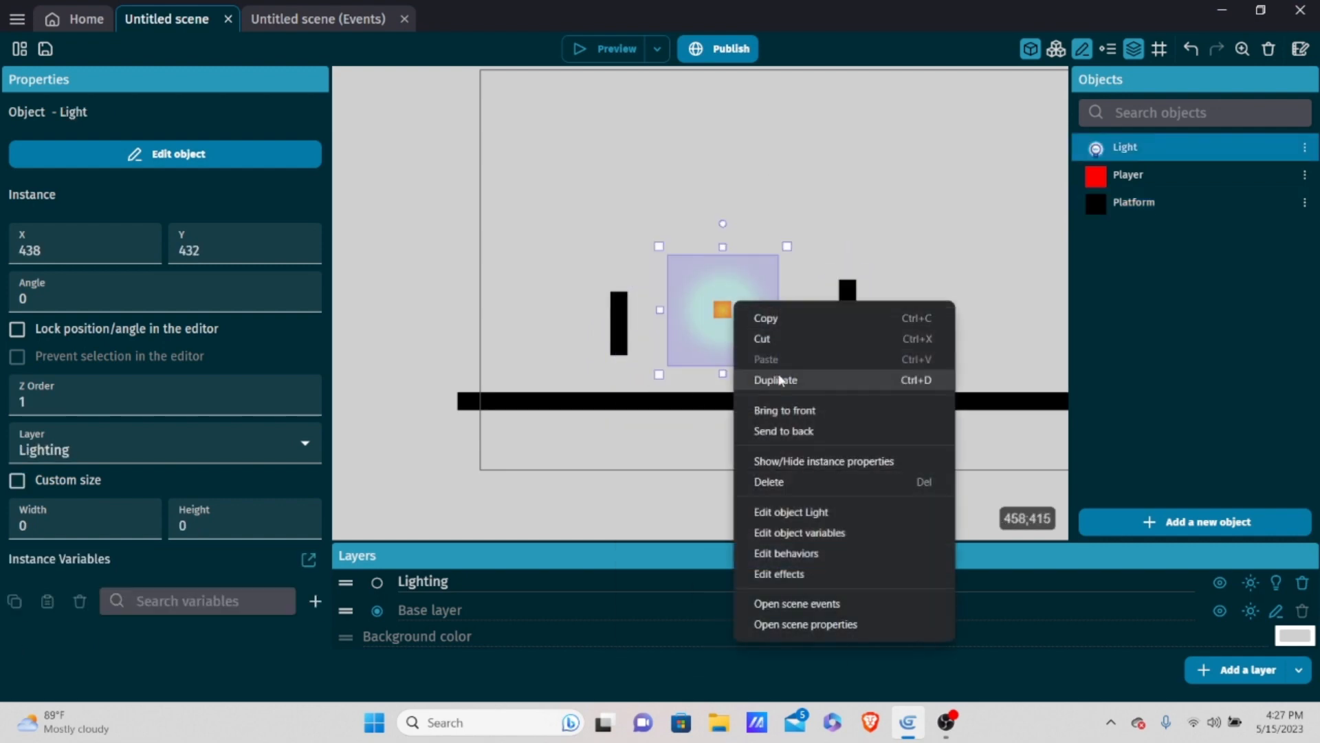
click(775, 377)
drag(741, 297, 764, 195)
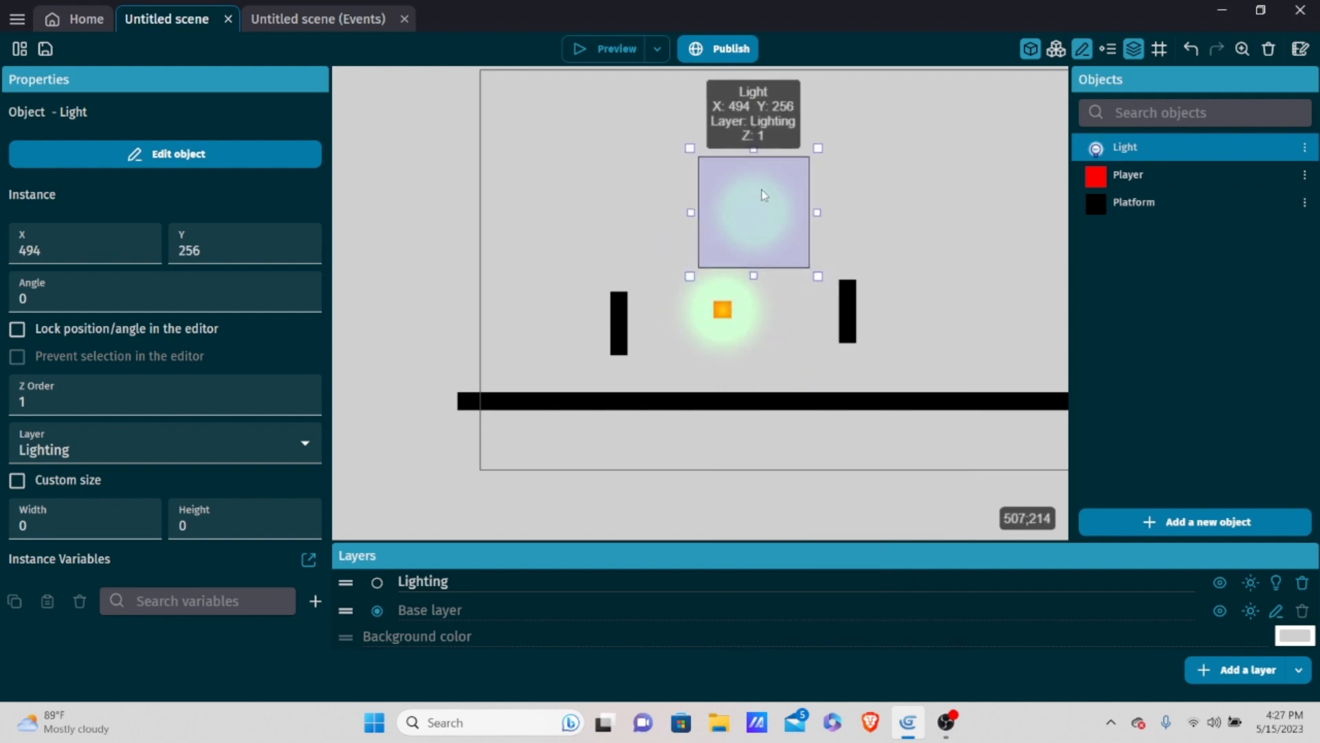
key(Delete)
Duplicate the right vertical block, place the copy at about X 528, Y 284 above the Player, and move the right block slightly lower.
right_click(850, 295)
click(887, 366)
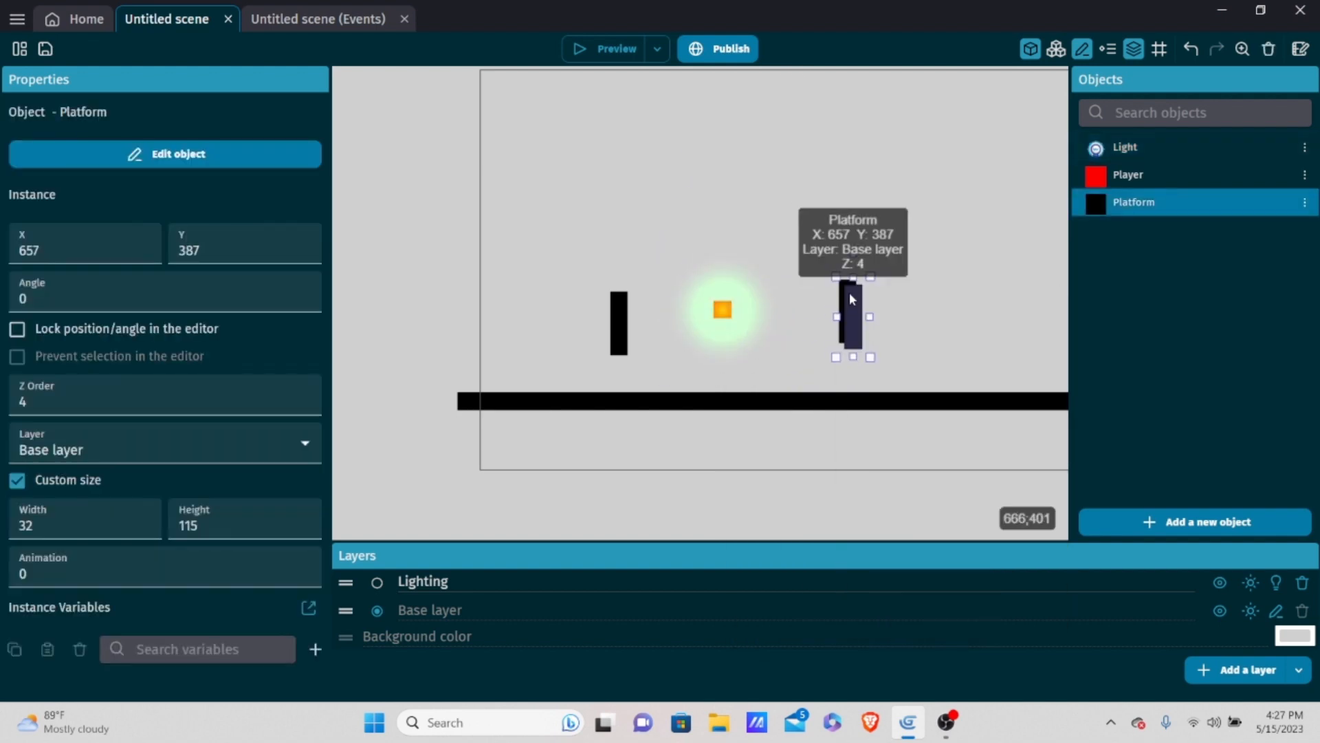
drag(848, 293, 731, 203)
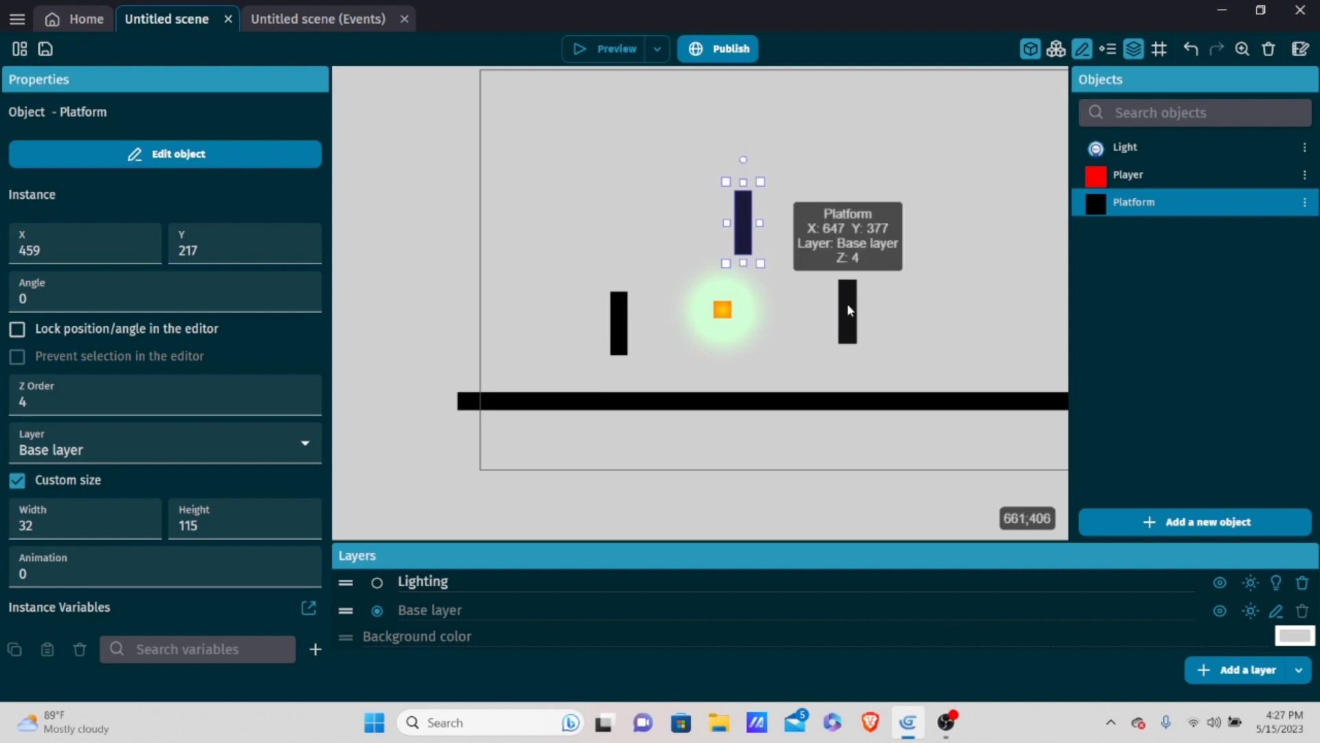
drag(848, 306, 849, 334)
drag(744, 227, 784, 265)
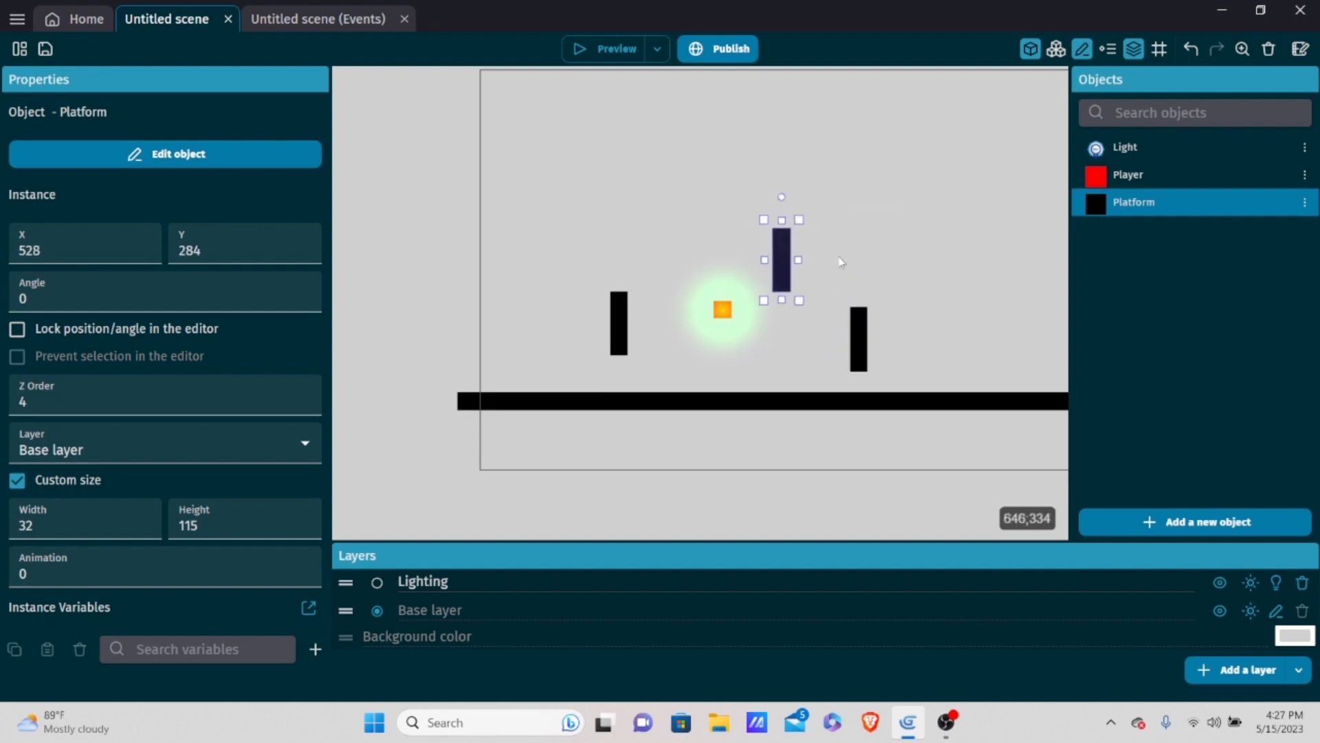
Add the Light Obstacle Behavior to the Platform object and apply the change.
double_click(1141, 200)
click(571, 96)
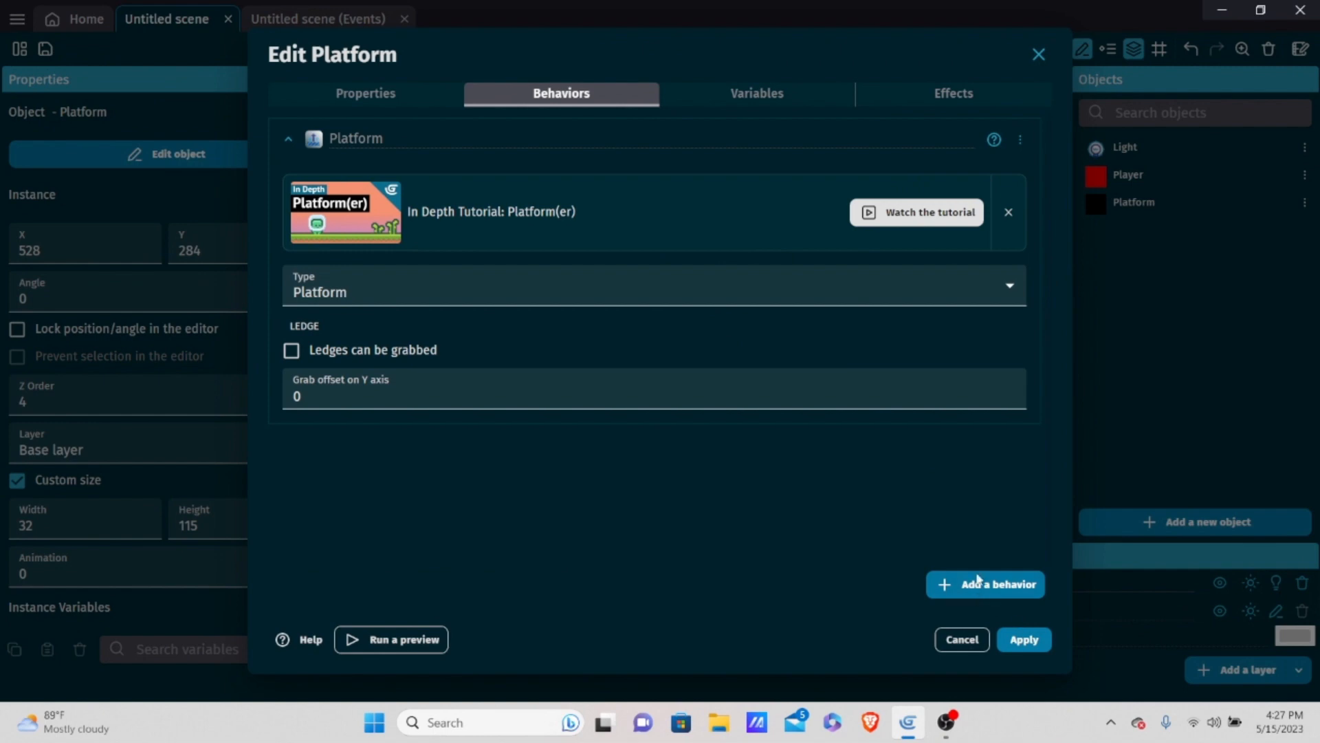
click(978, 581)
scroll(976, 344, down, 1)
scroll(716, 419, up, 1)
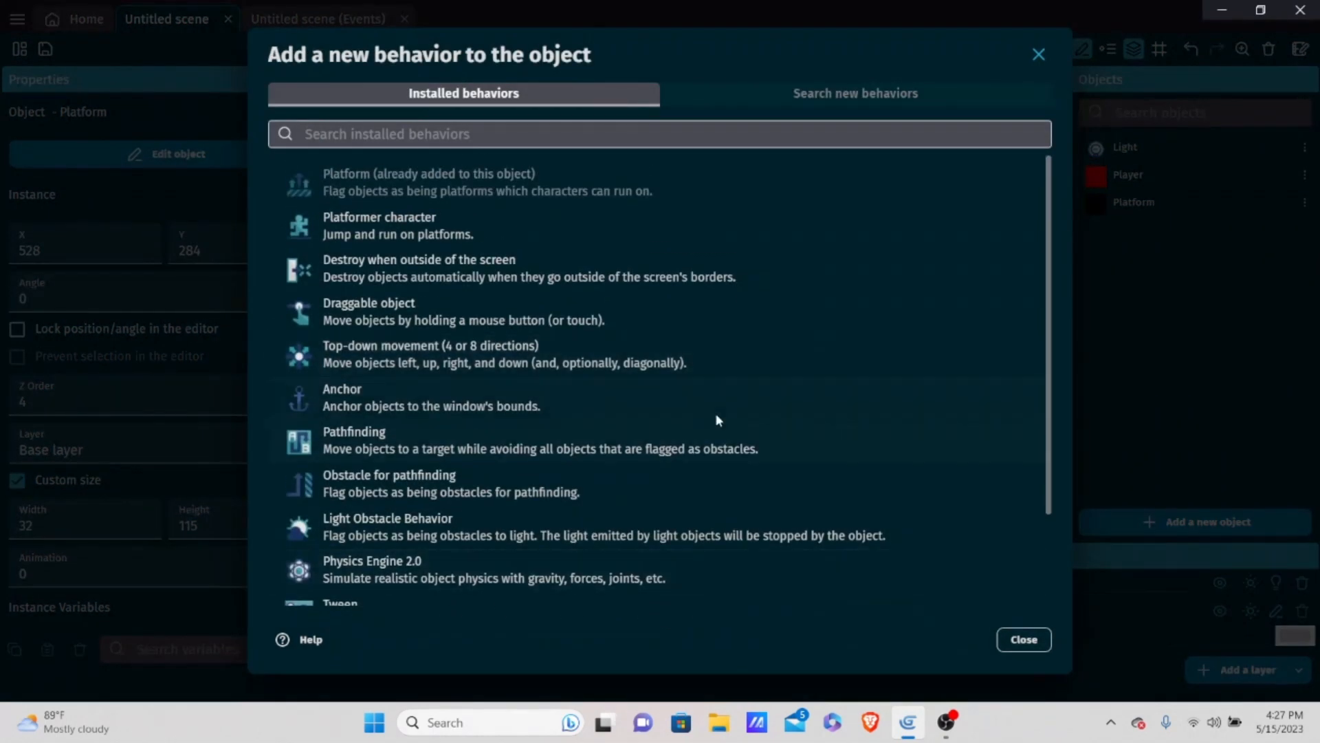
scroll(713, 418, down, 3)
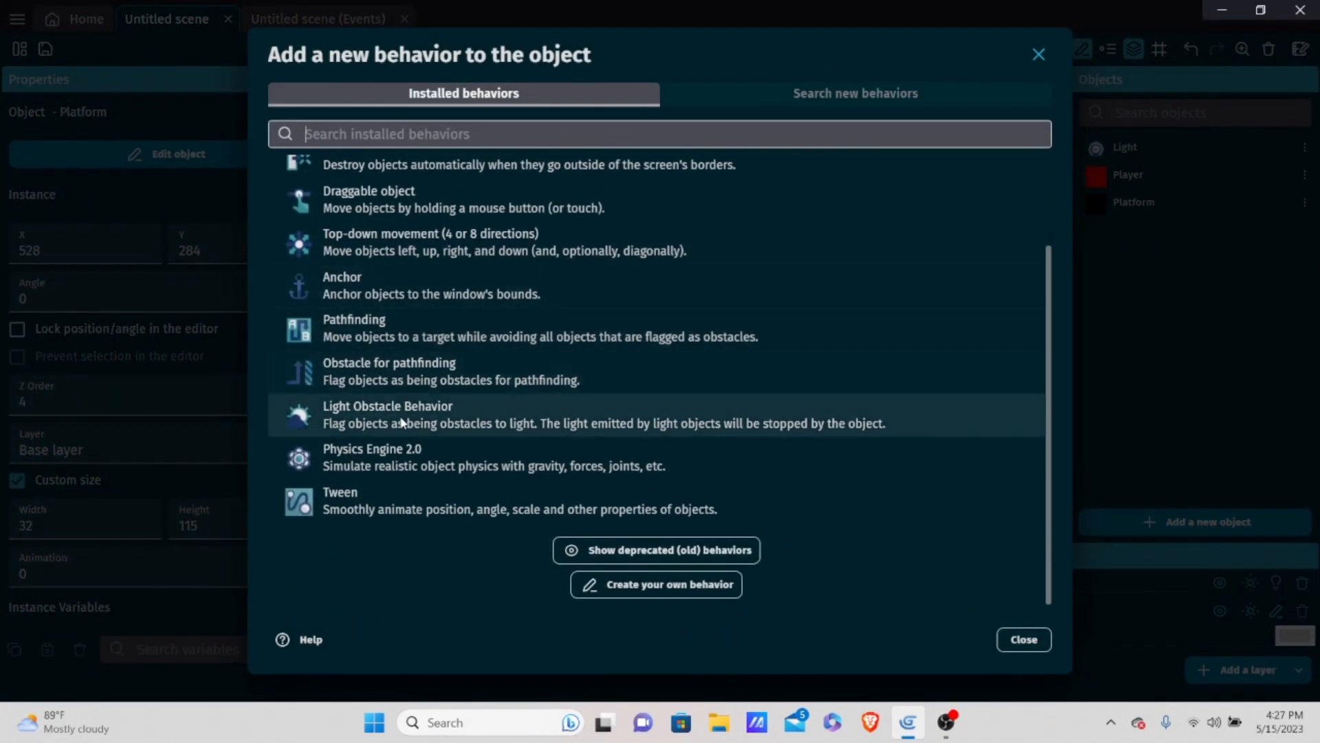
click(548, 423)
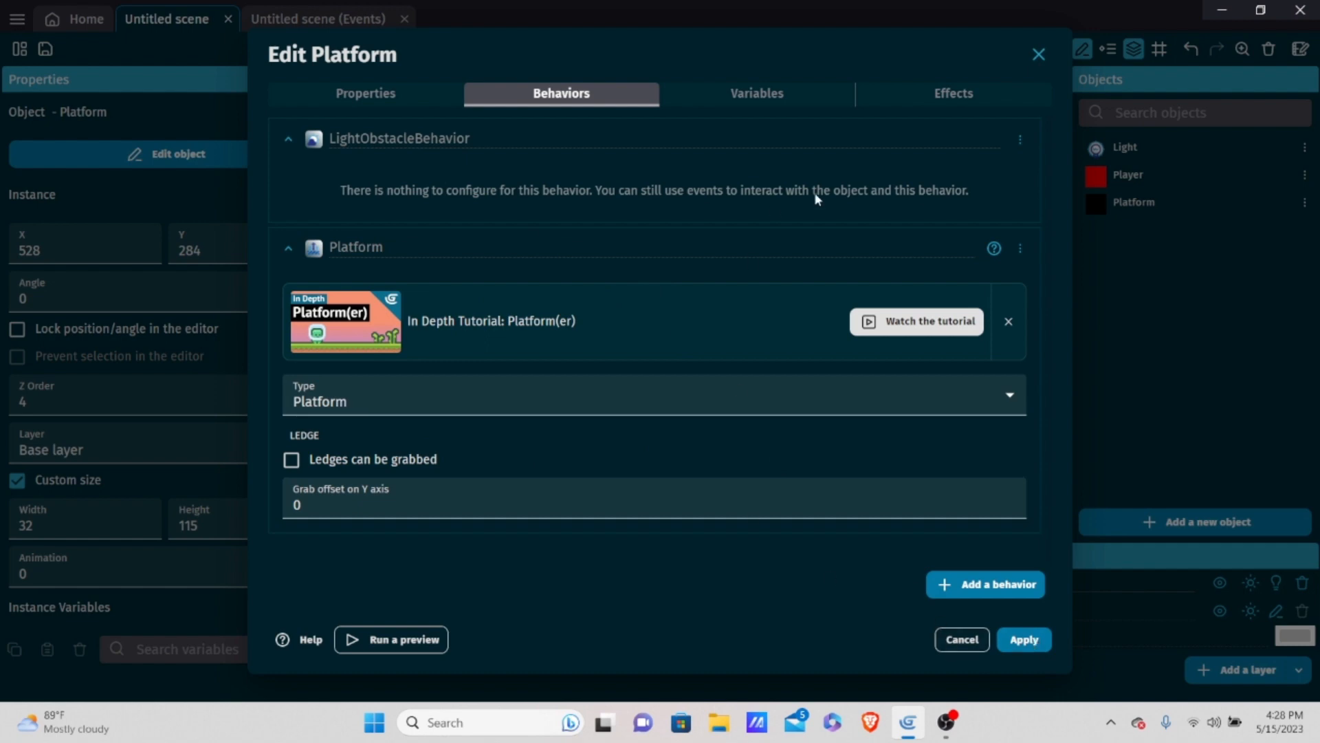
click(1030, 641)
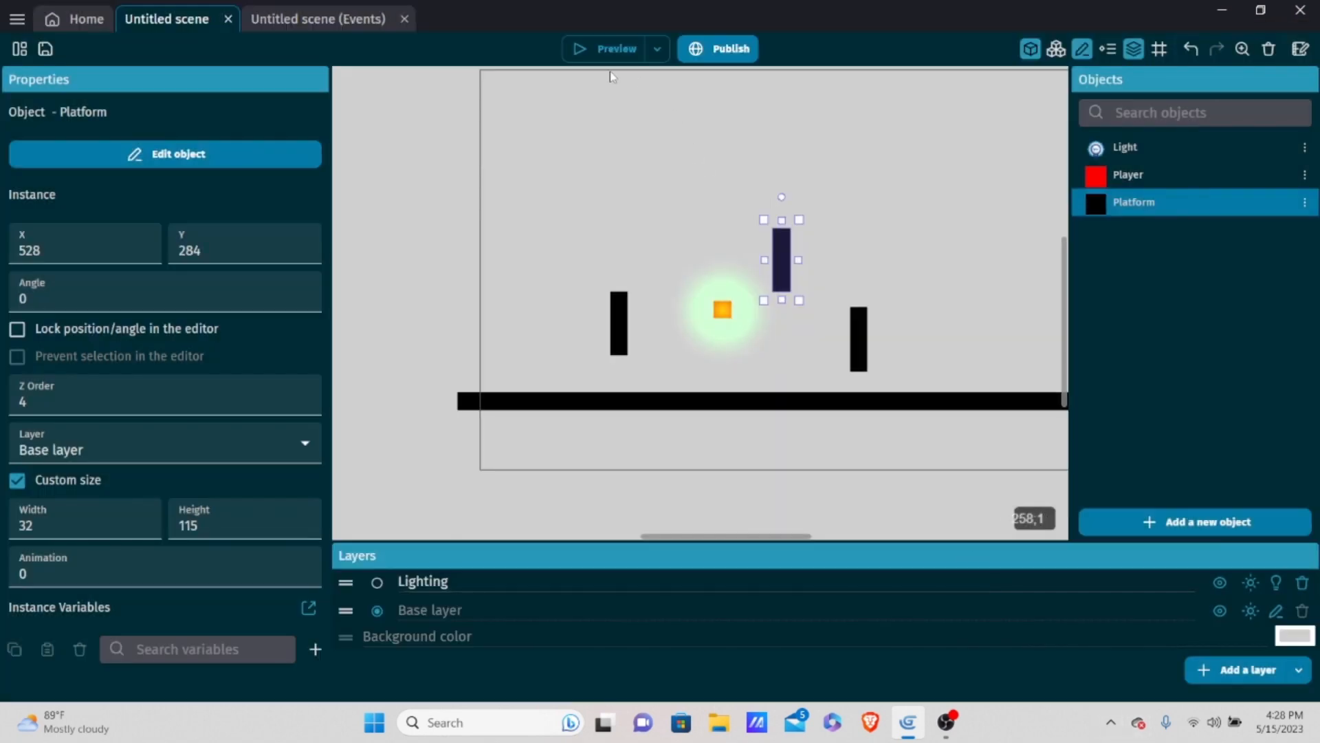
Preview the scene, move and jump the Player around the vertical platforms to check how they block the light, and close the preview.
click(614, 47)
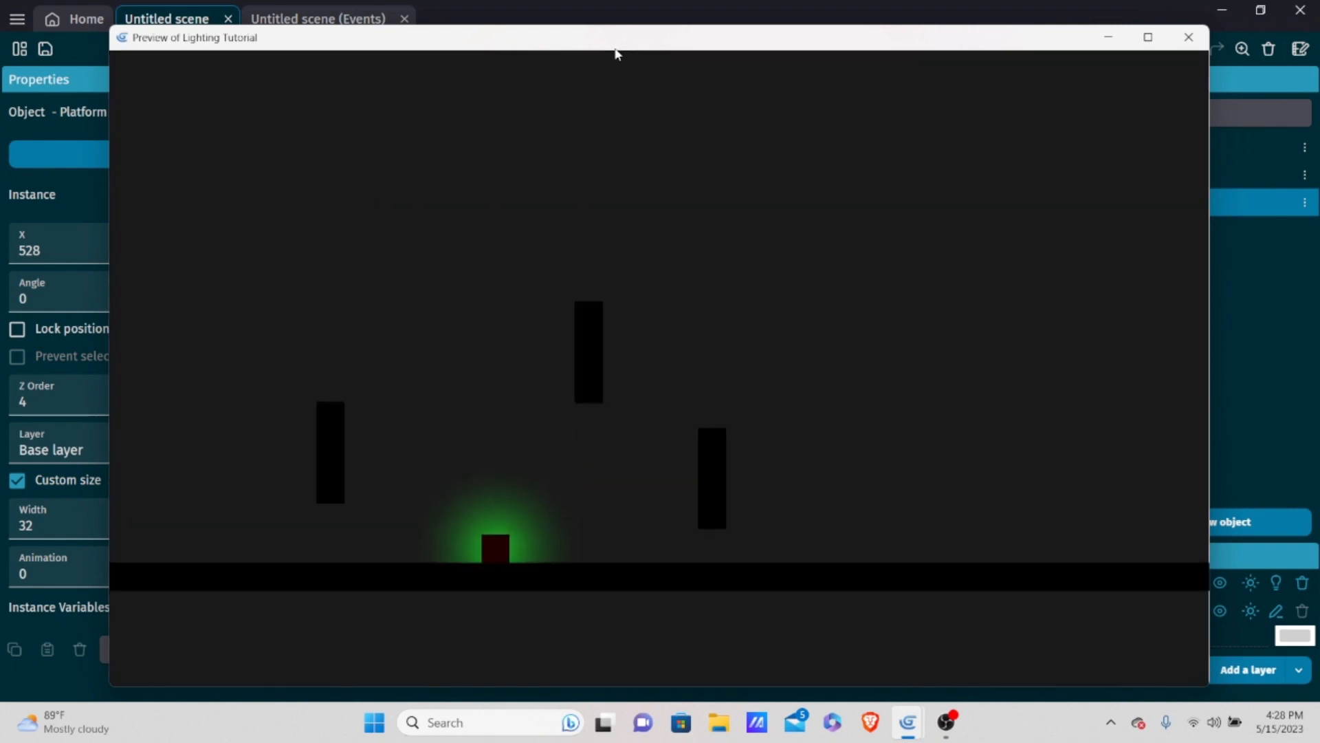
key(Left)
key(Right)
key(space)
key(space)
key(space)
key(Right)
key(Right)
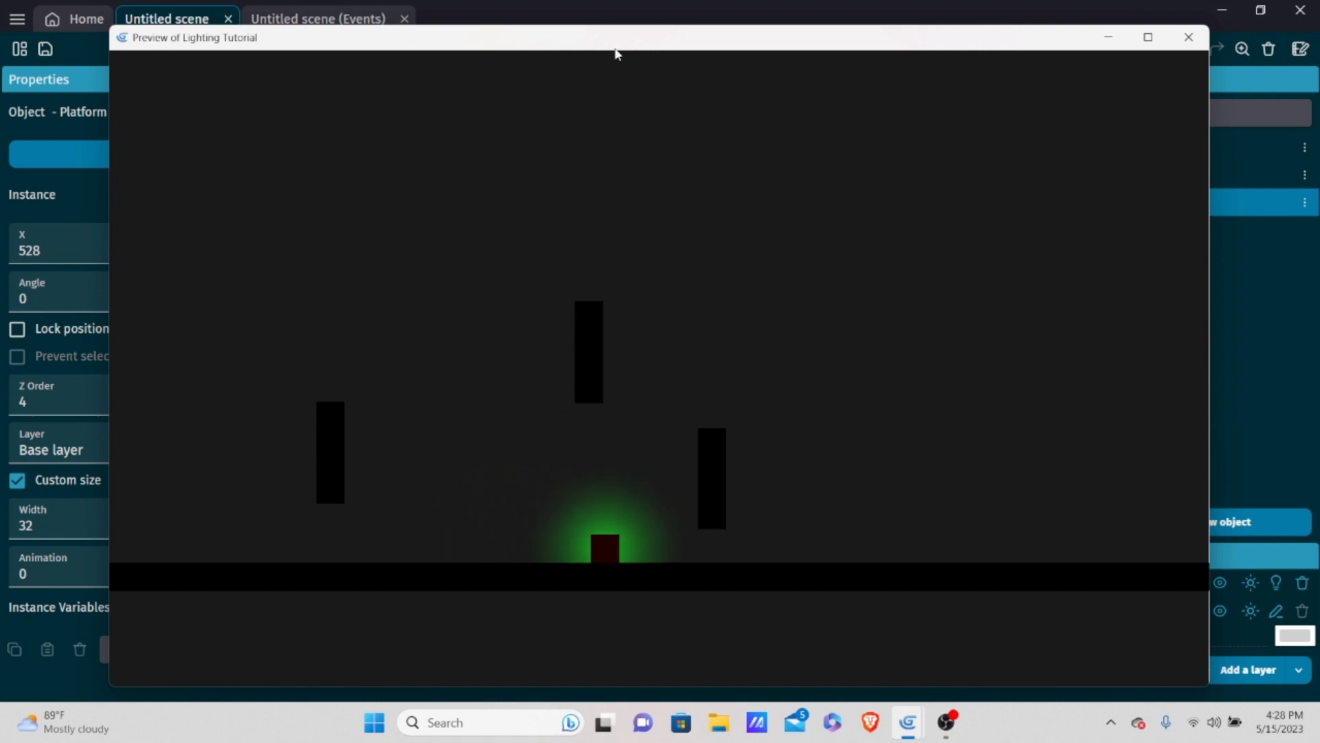
key(Right)
key(Right)
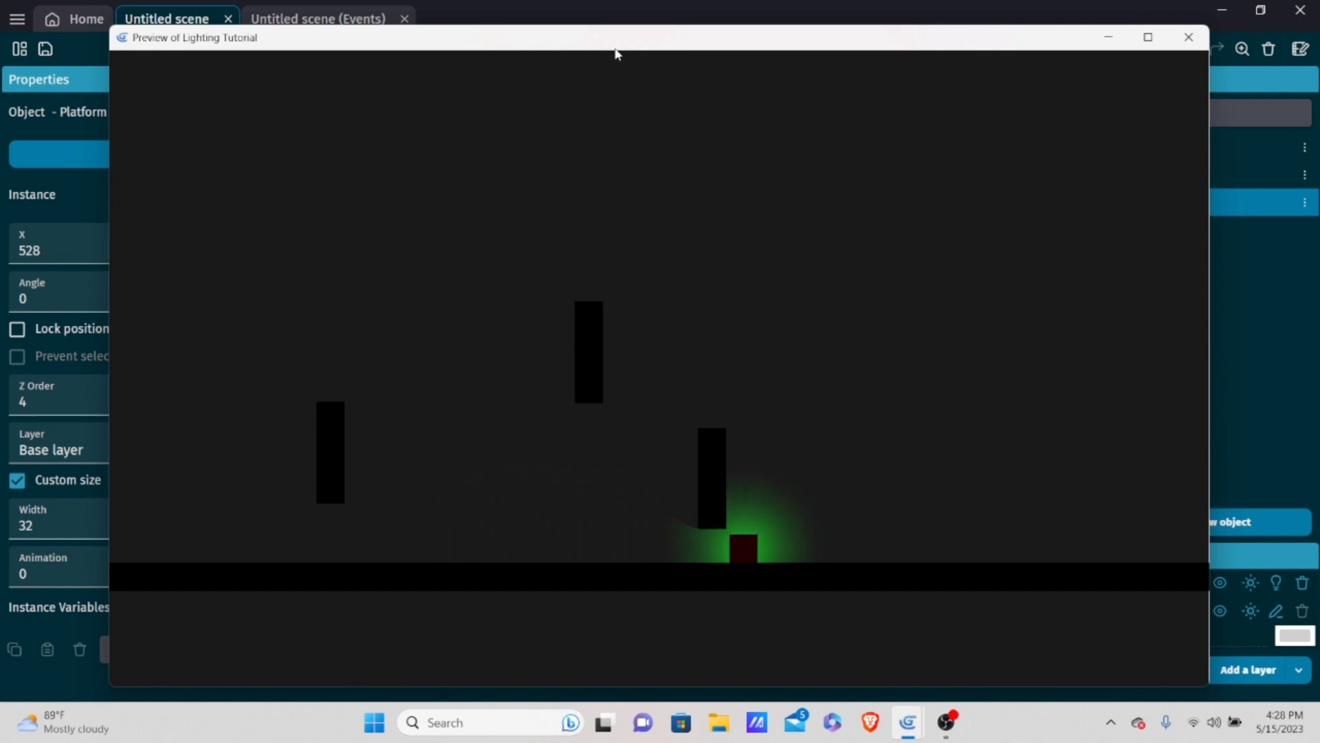
key(Left)
key(Right)
key(Right)
key(Left)
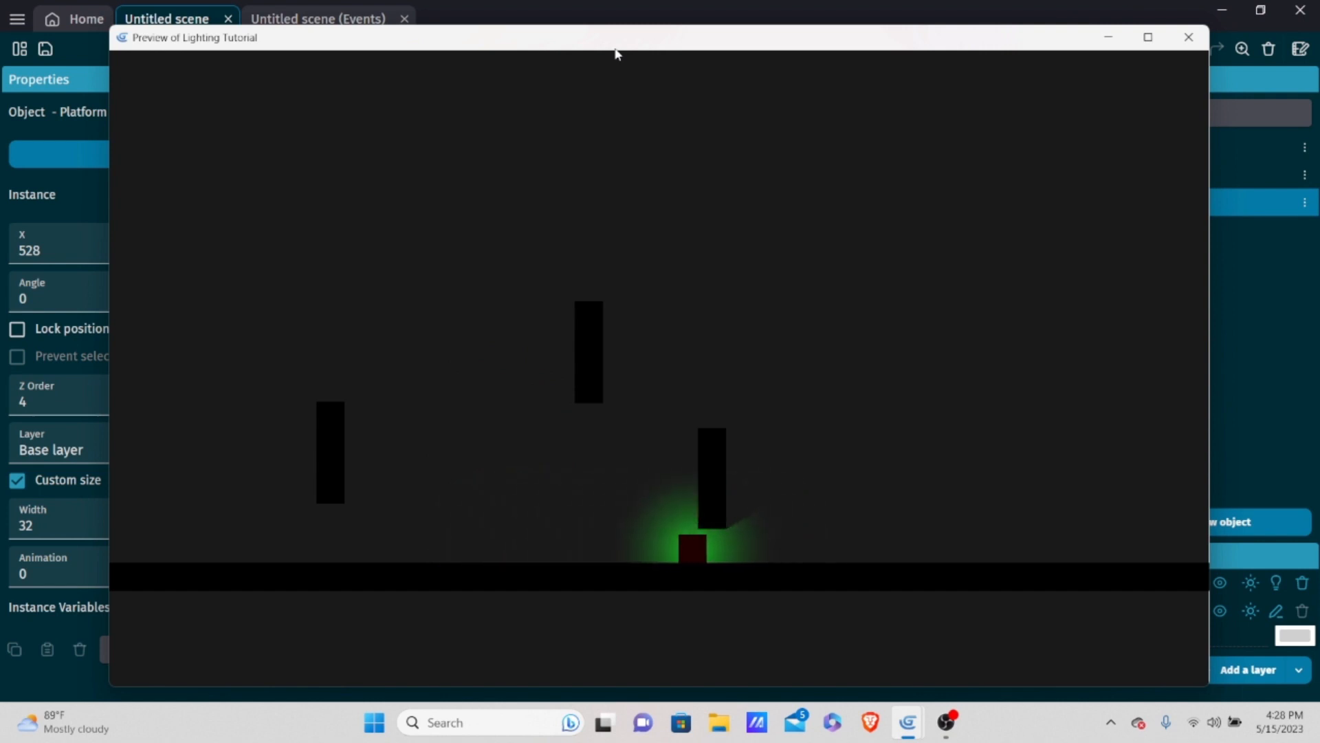
key(Right)
key(Left)
key(Left)
key(Right)
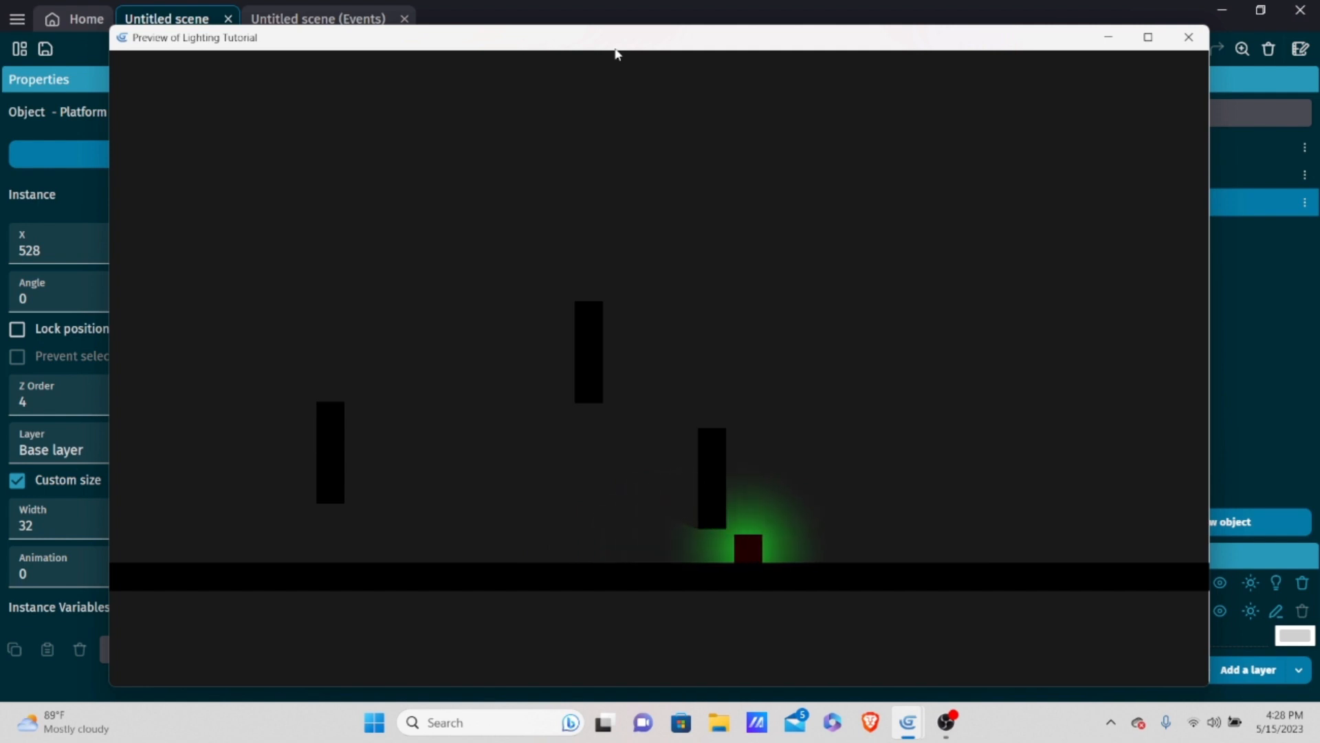
key(Left)
key(Right)
key(Left)
key(Right)
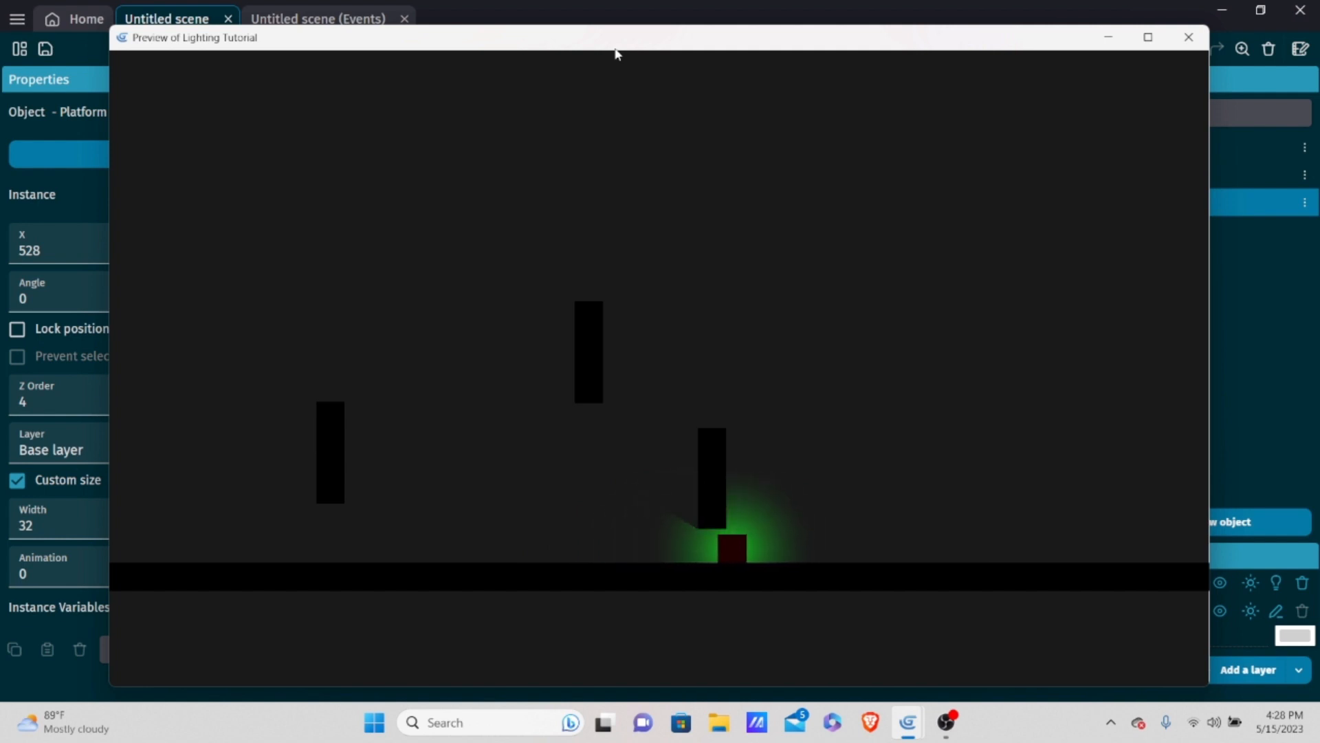
key(Left)
key(space)
key(Right)
key(space)
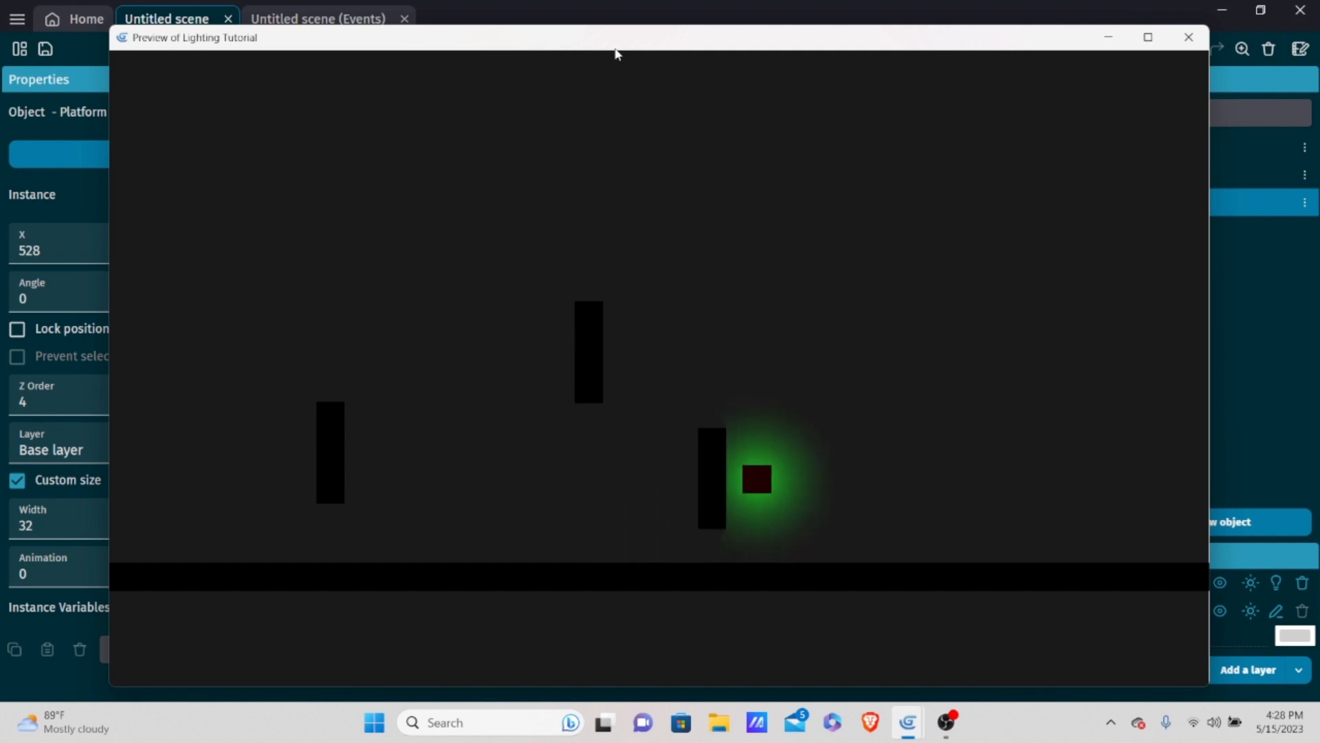
key(Left)
key(space)
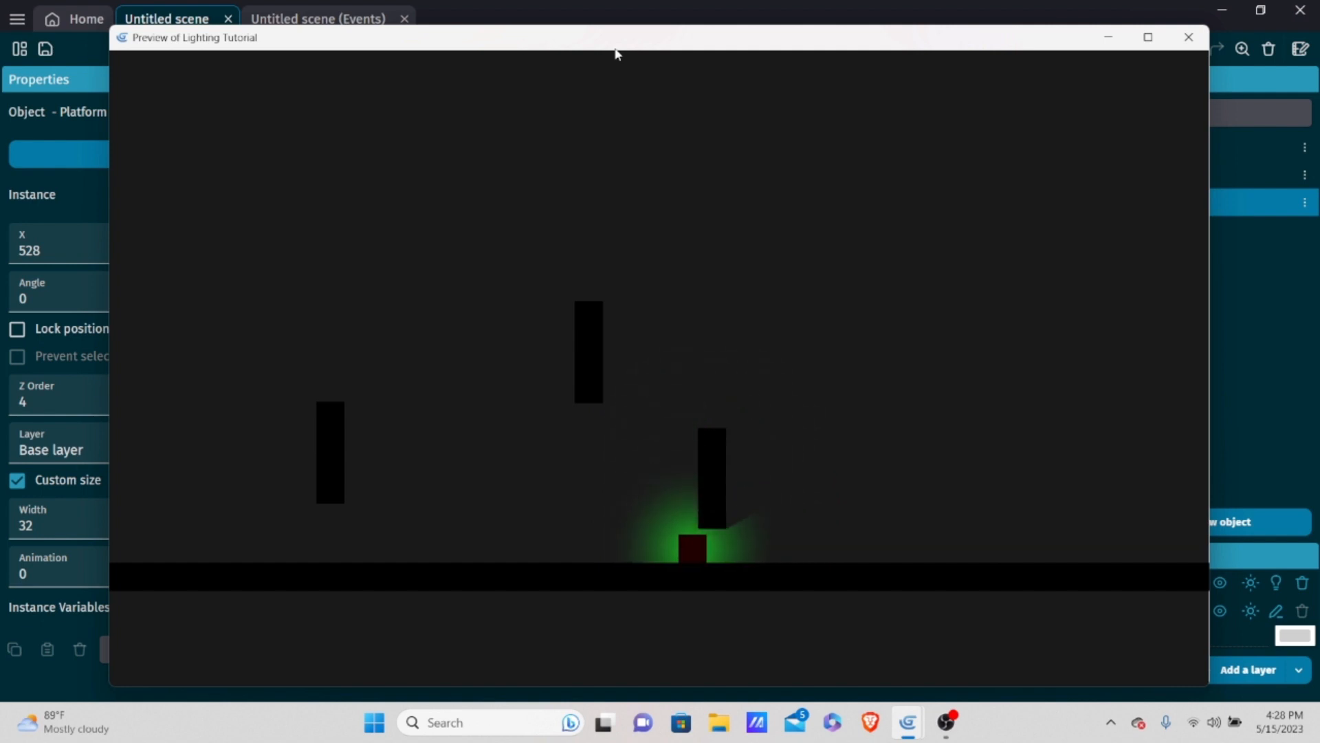
key(Right)
key(Left)
key(Left)
key(space)
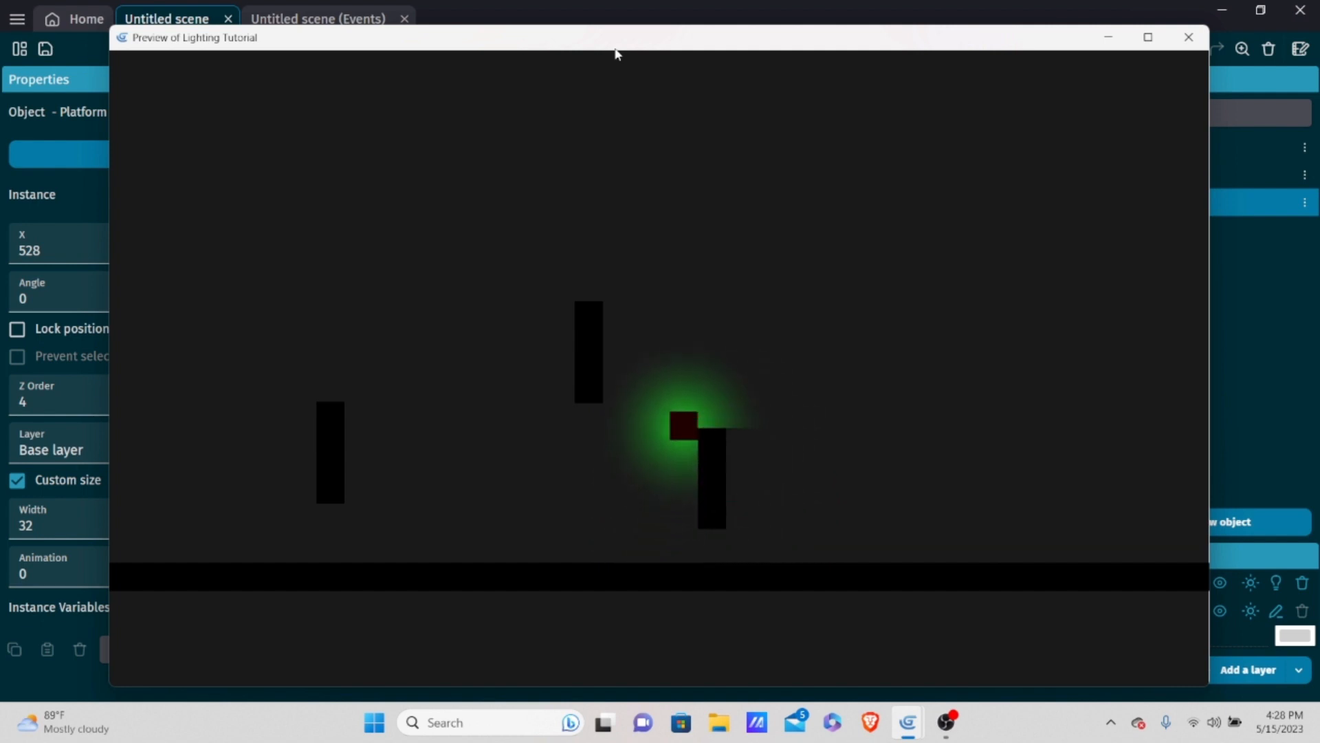
key(Right)
key(space)
key(Left)
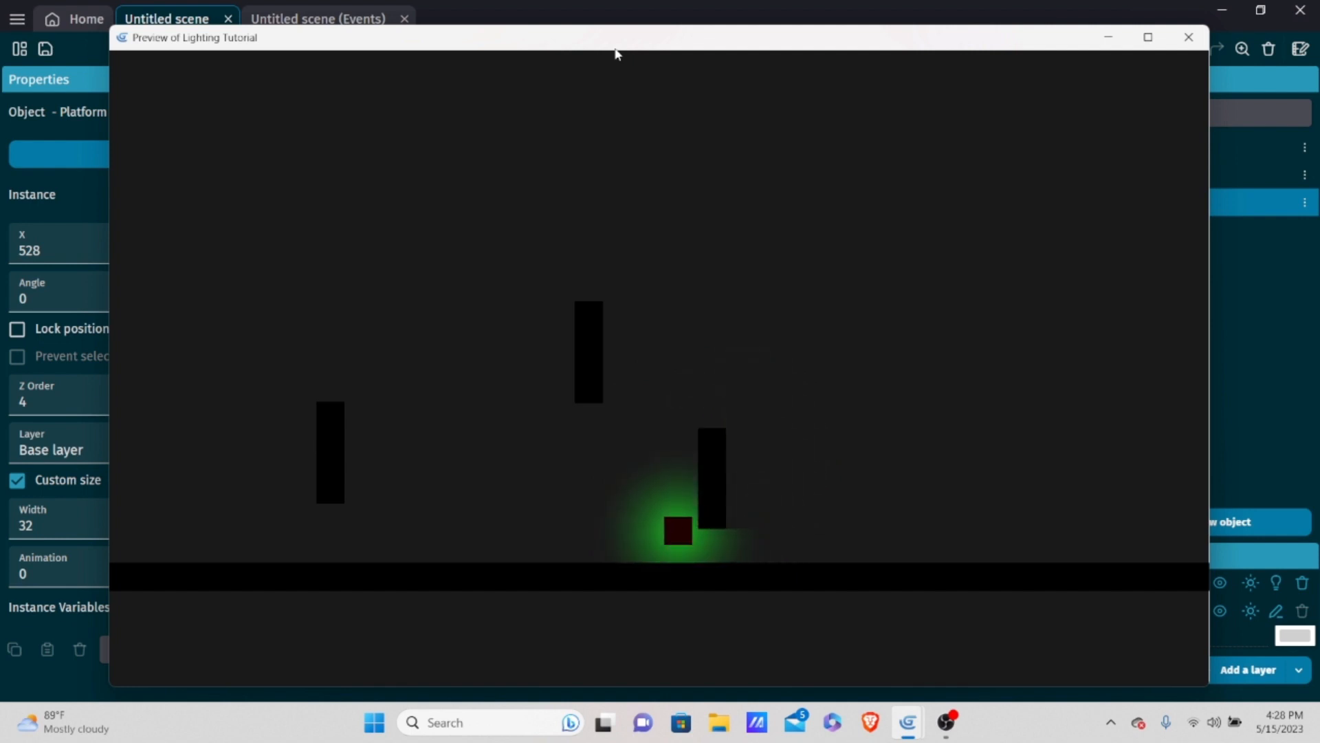
key(space)
key(Right)
key(space)
key(Left)
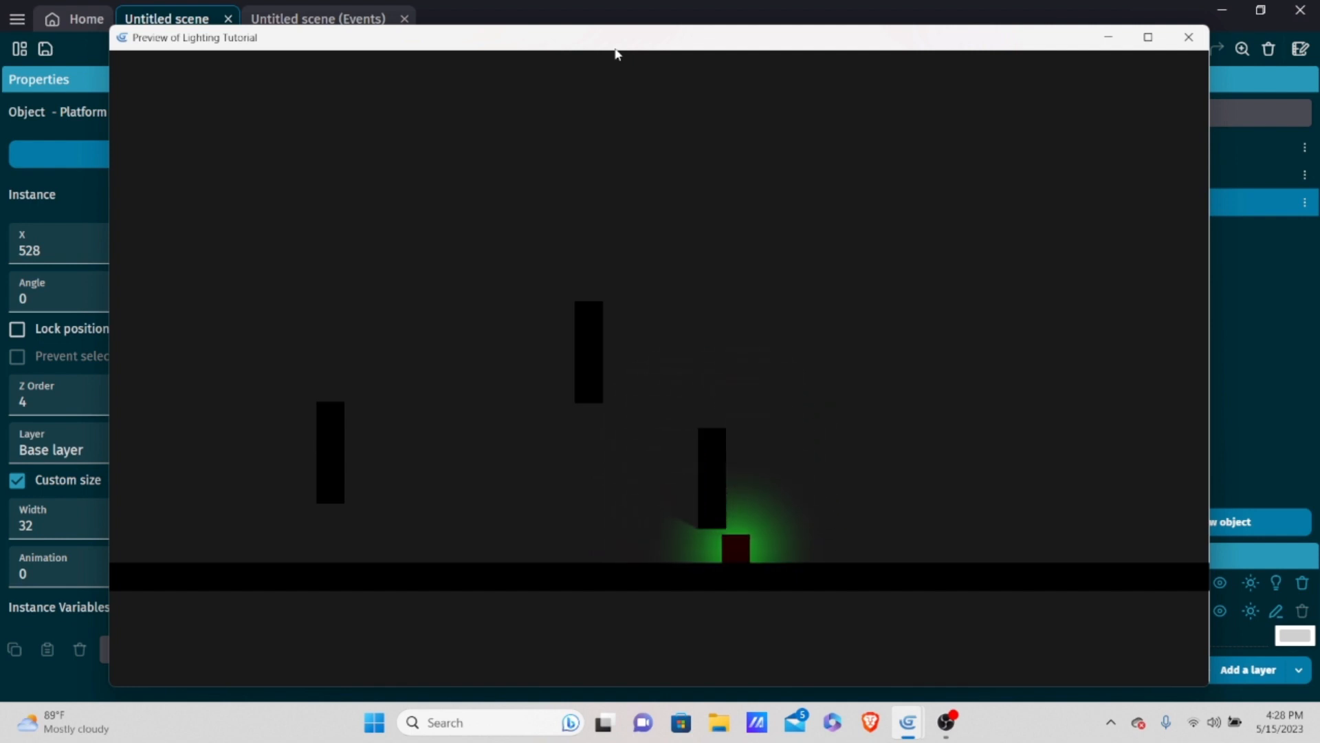
key(Left)
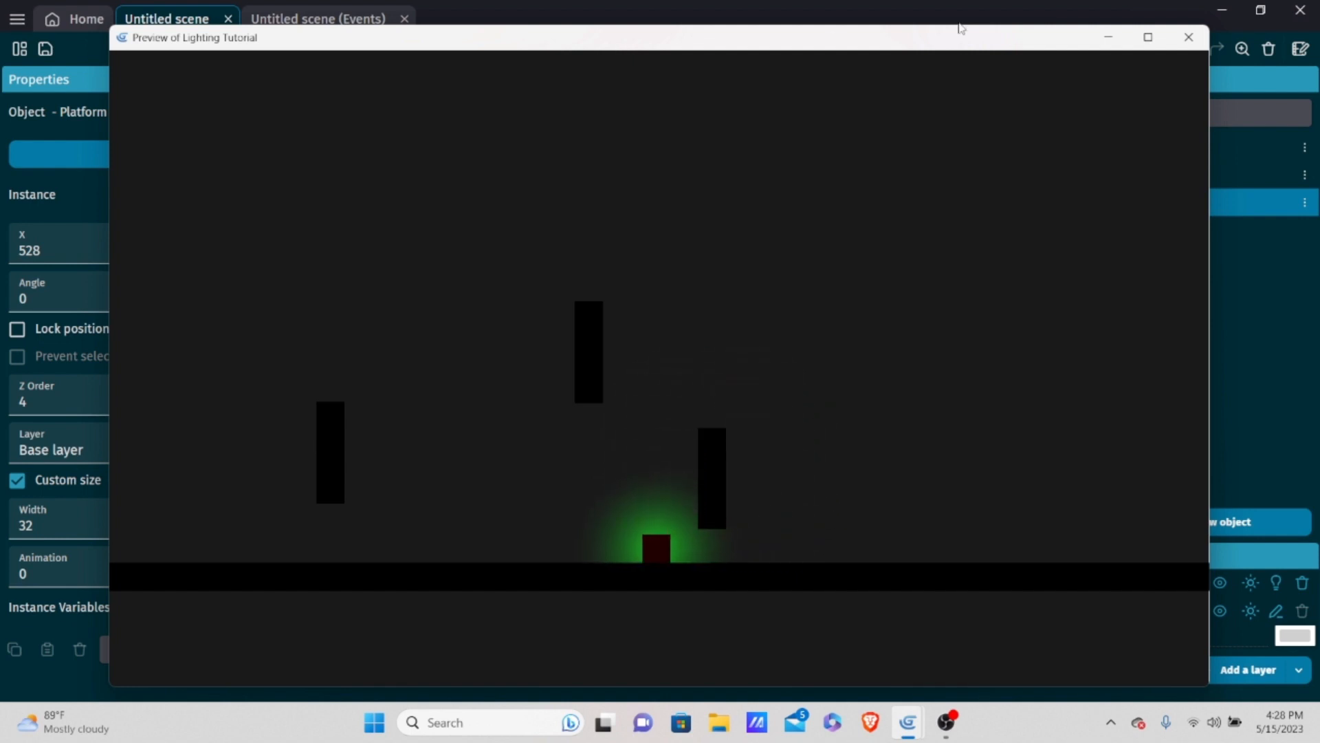
click(1188, 37)
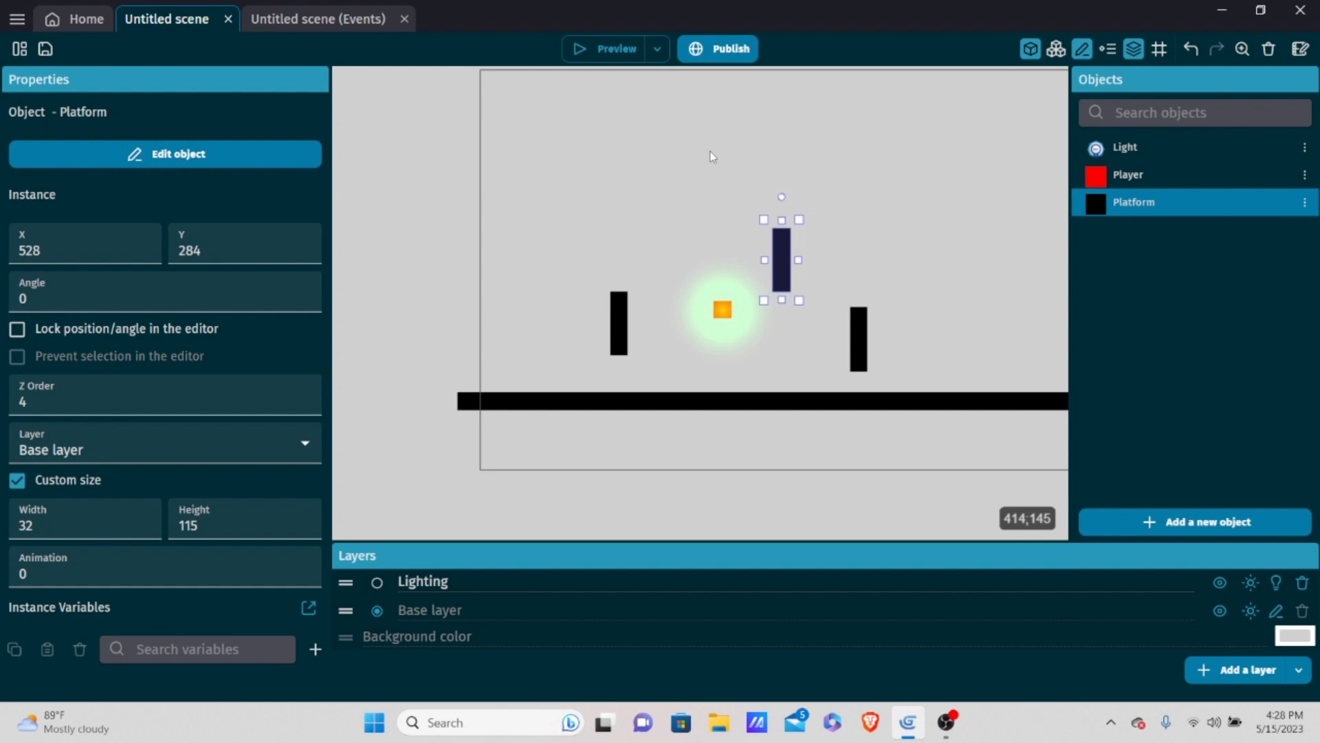
Add a scene variable named isBlinking to the Untitled scene's variables.
click(350, 18)
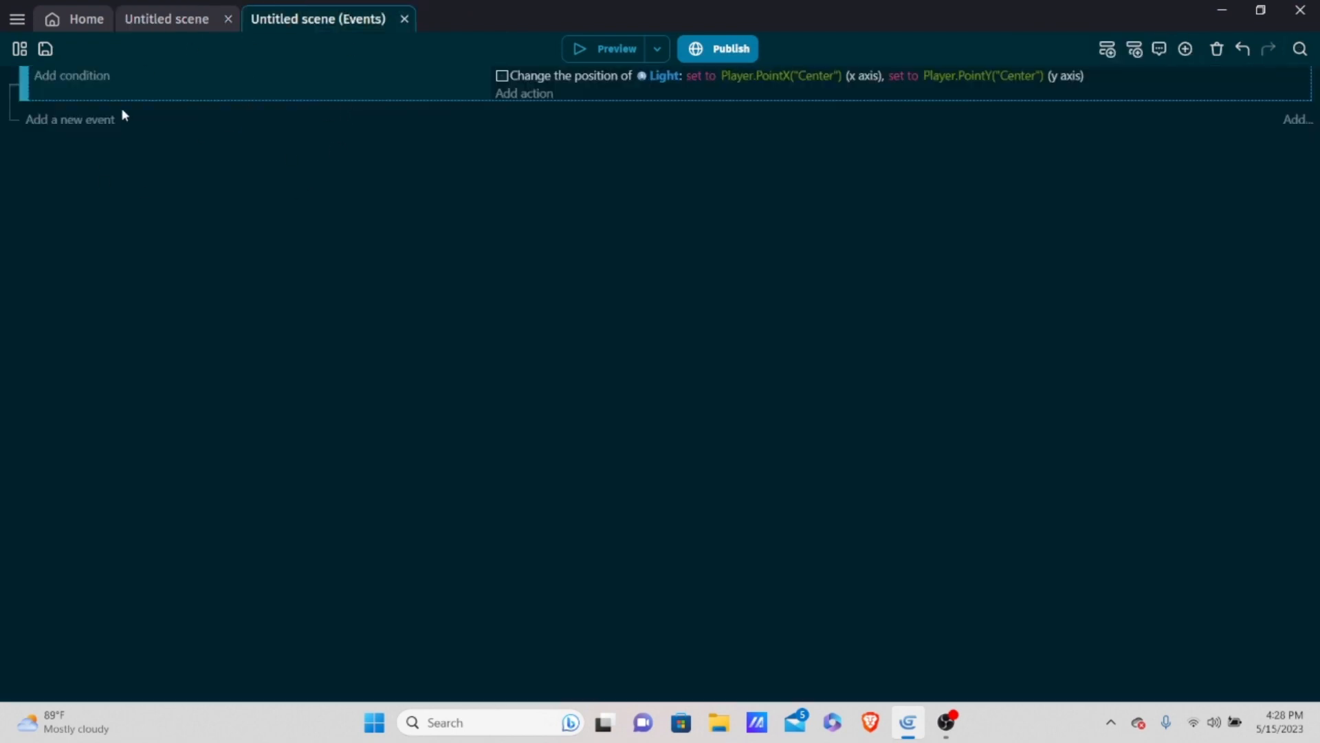
click(19, 49)
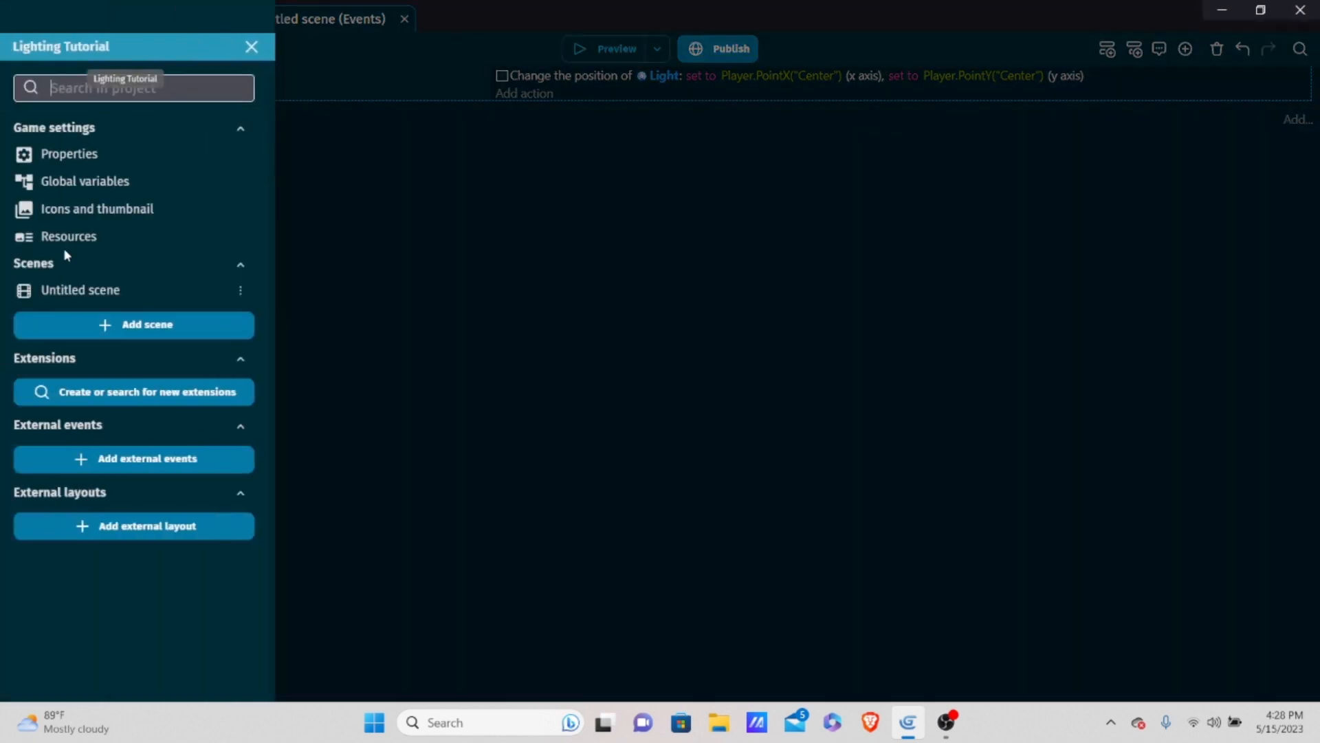
key(Escape)
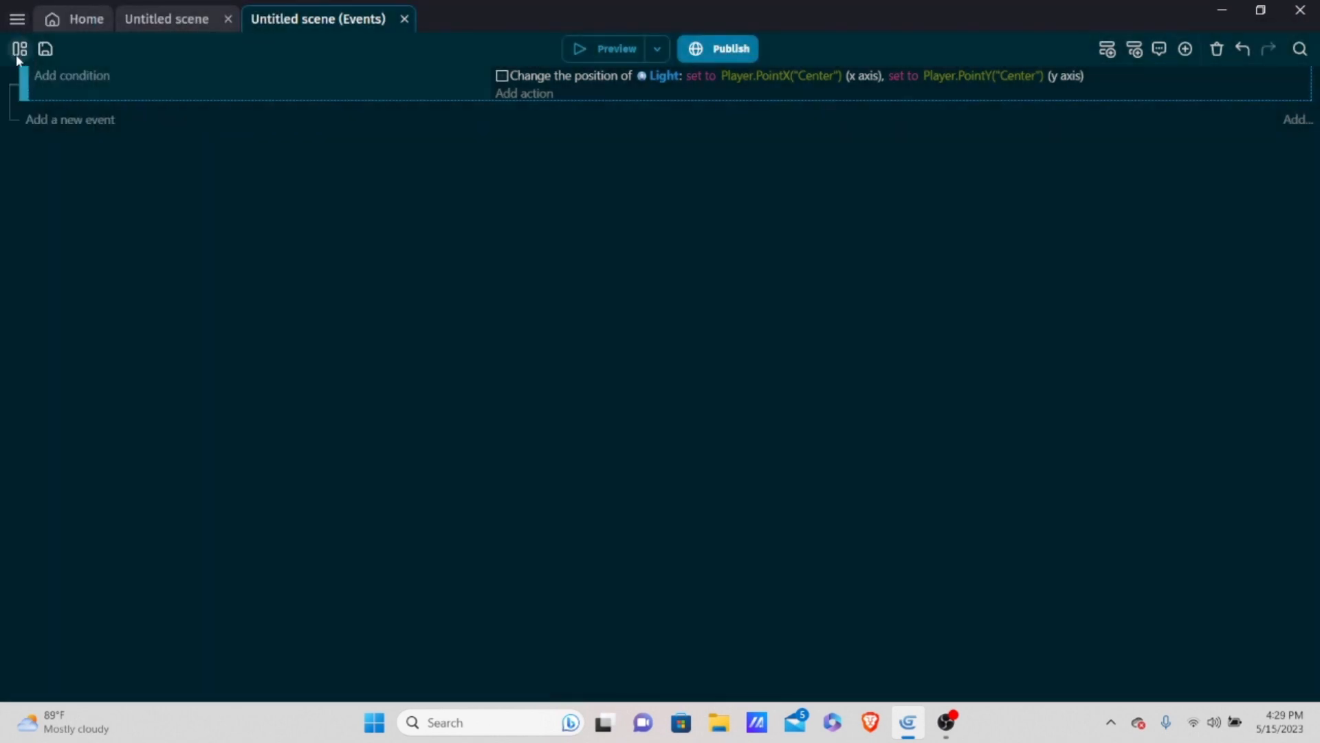
click(18, 49)
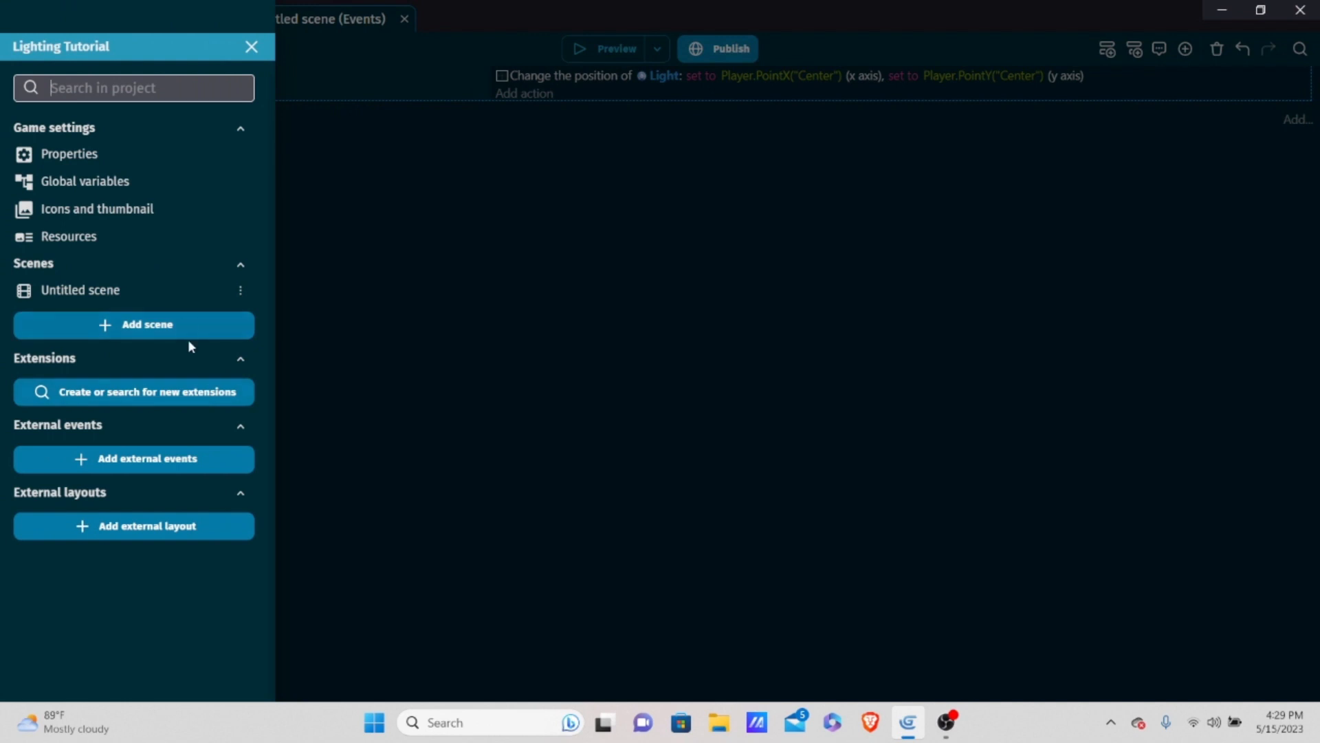
click(241, 291)
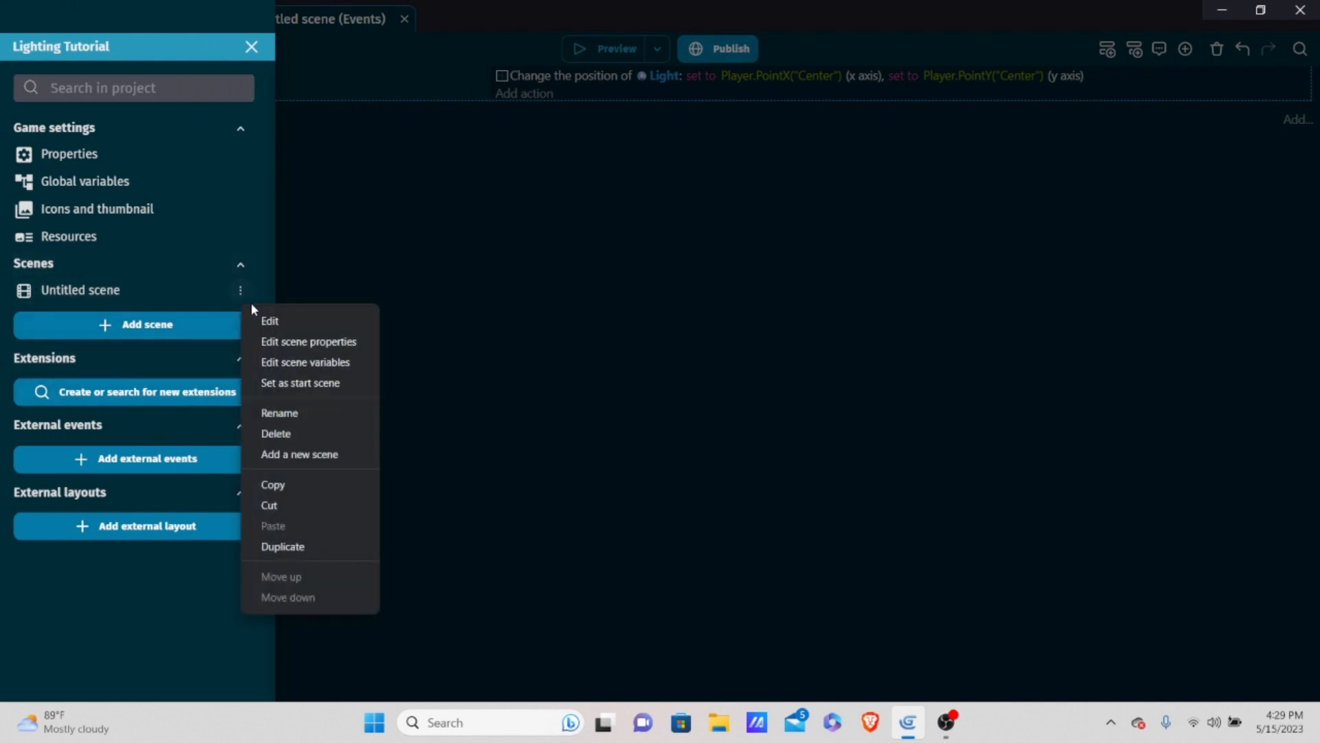
click(341, 365)
click(652, 381)
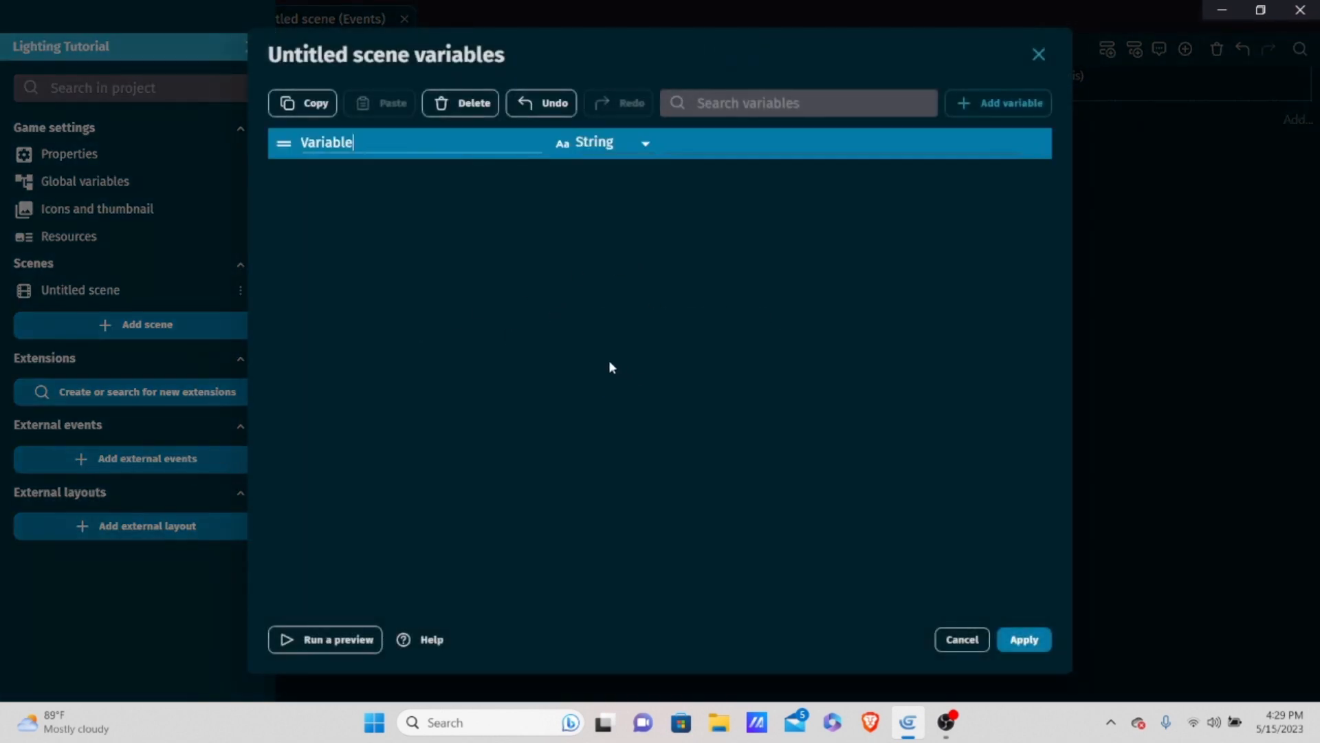
key(BackSpace)
key(BackSpace)
key(BackSpace)
key(BackSpace)
key(BackSpace)
key(BackSpace)
key(BackSpace)
key(BackSpace)
text(isB)
key(BackSpace)
text(Blinking)
Make isBlinking a Boolean variable set to True, apply the change, and return to the scene's events.
click(594, 143)
click(614, 200)
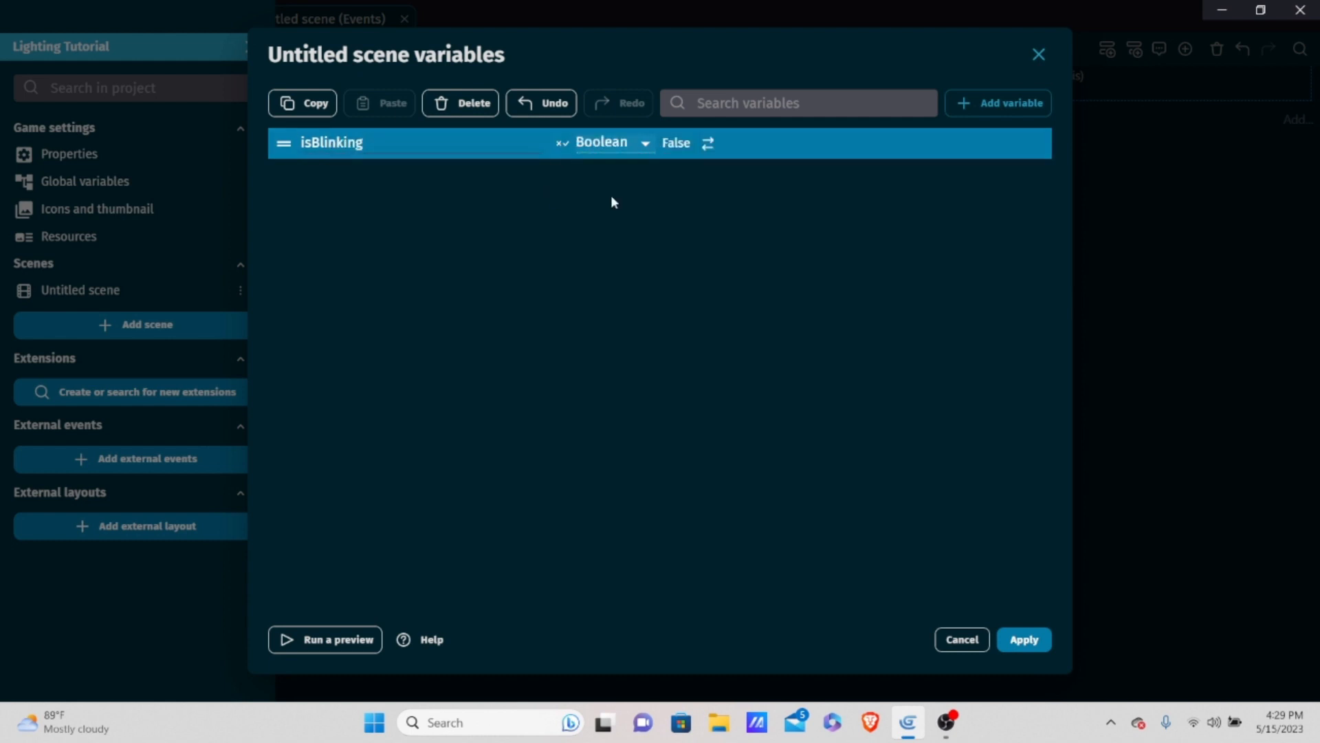
click(706, 144)
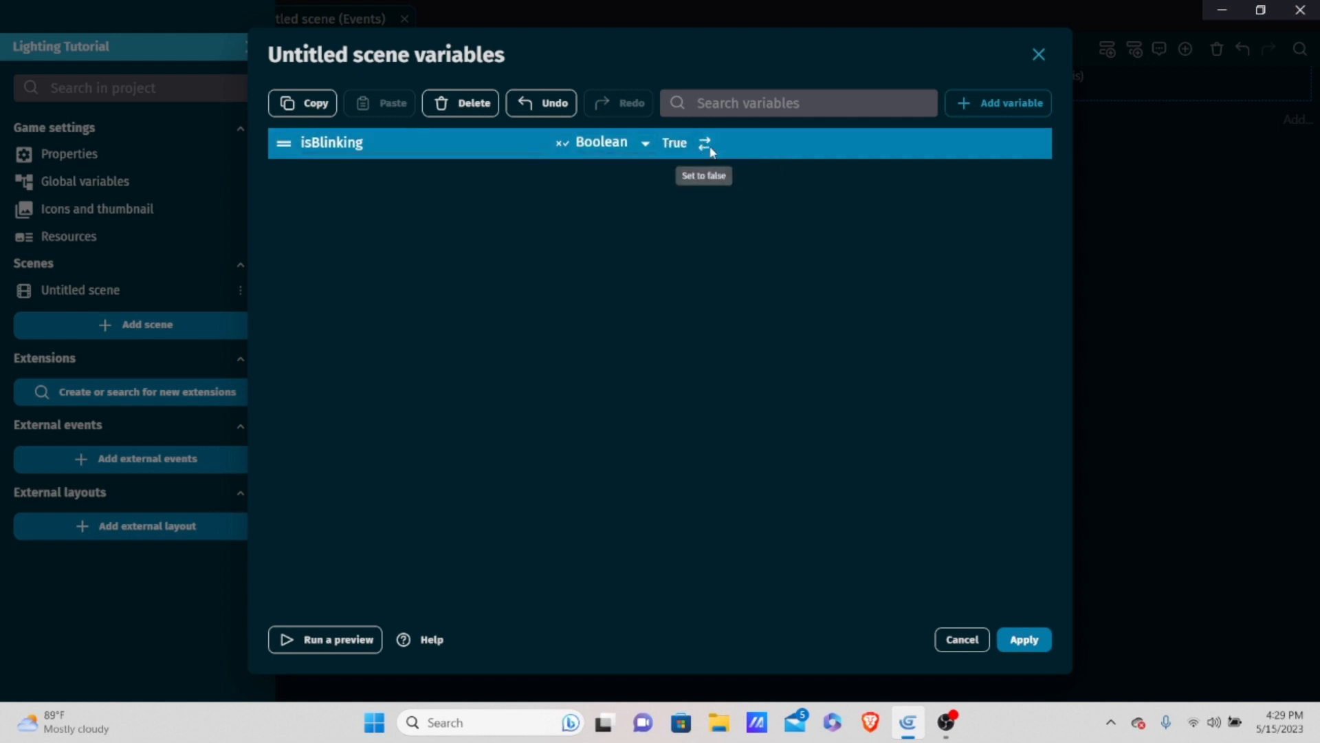
click(709, 146)
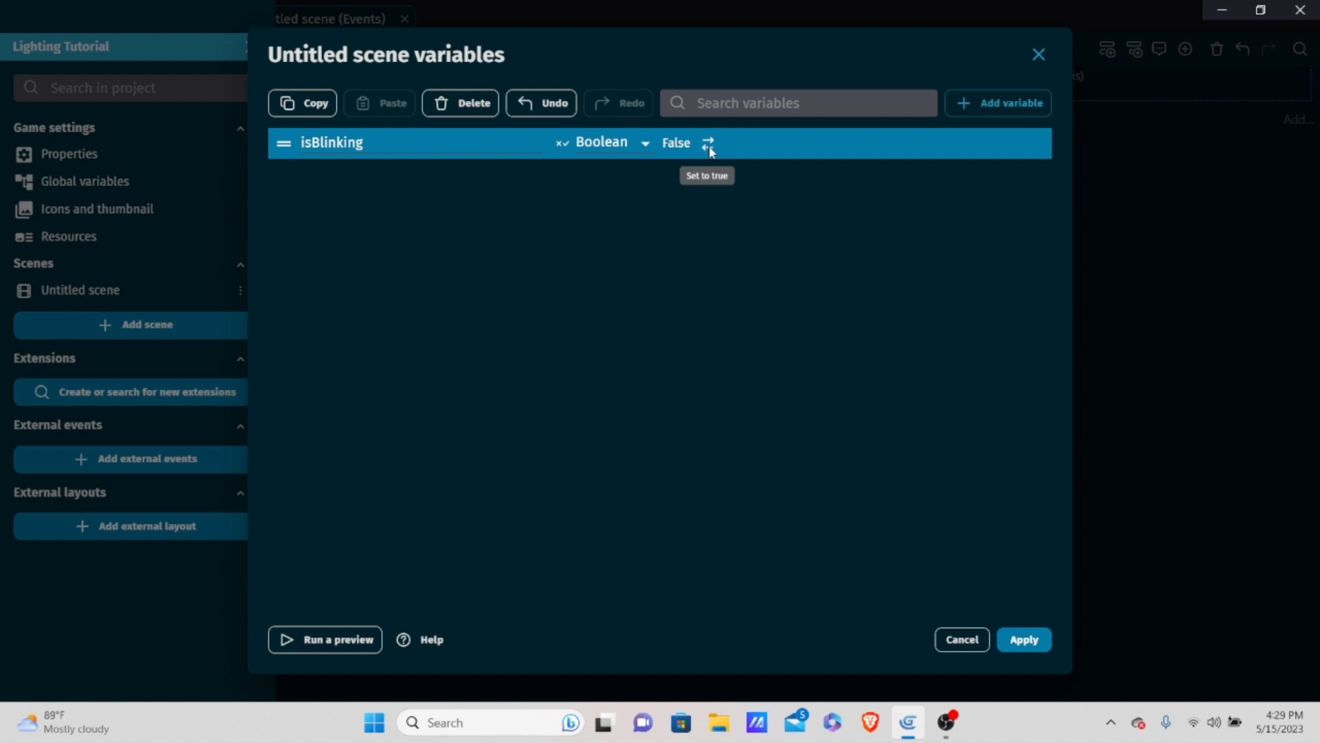
click(709, 146)
click(1018, 643)
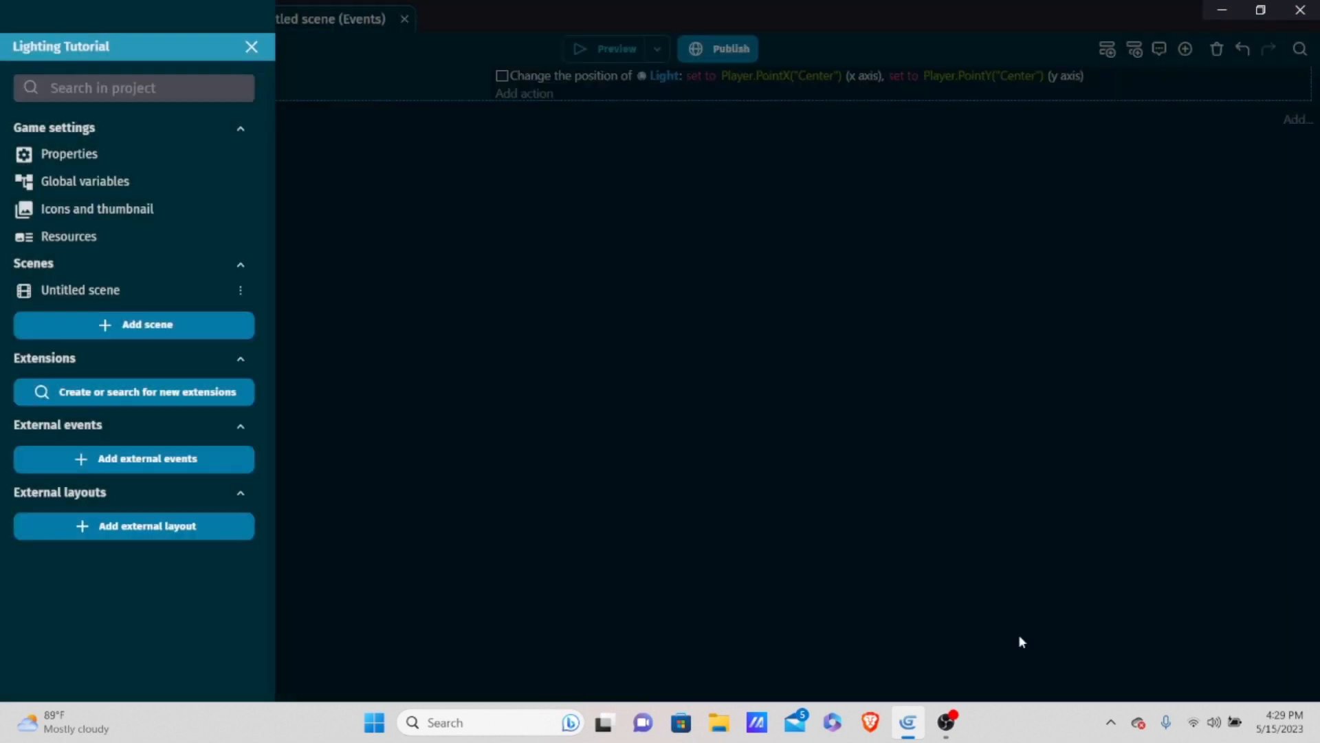
click(940, 448)
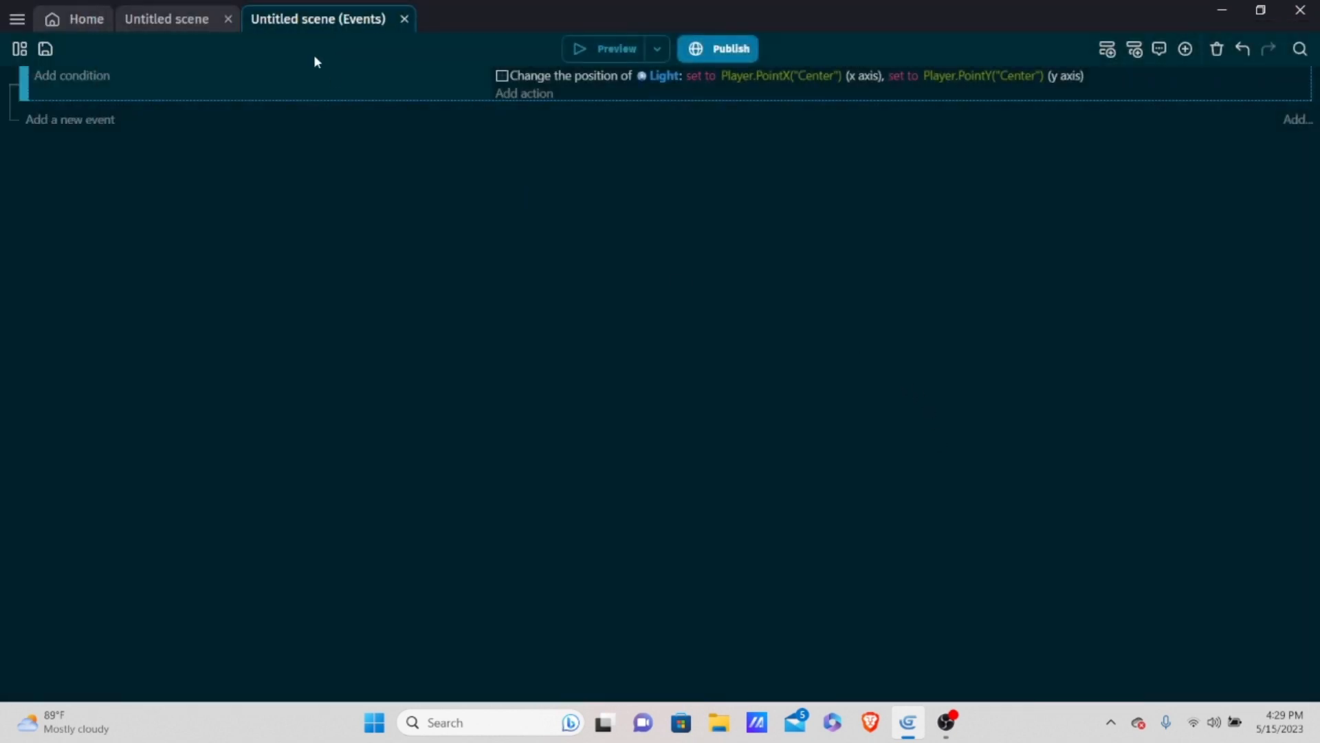
Add a new event with a condition checking that the Boolean scene variable isBlinking is true.
click(85, 121)
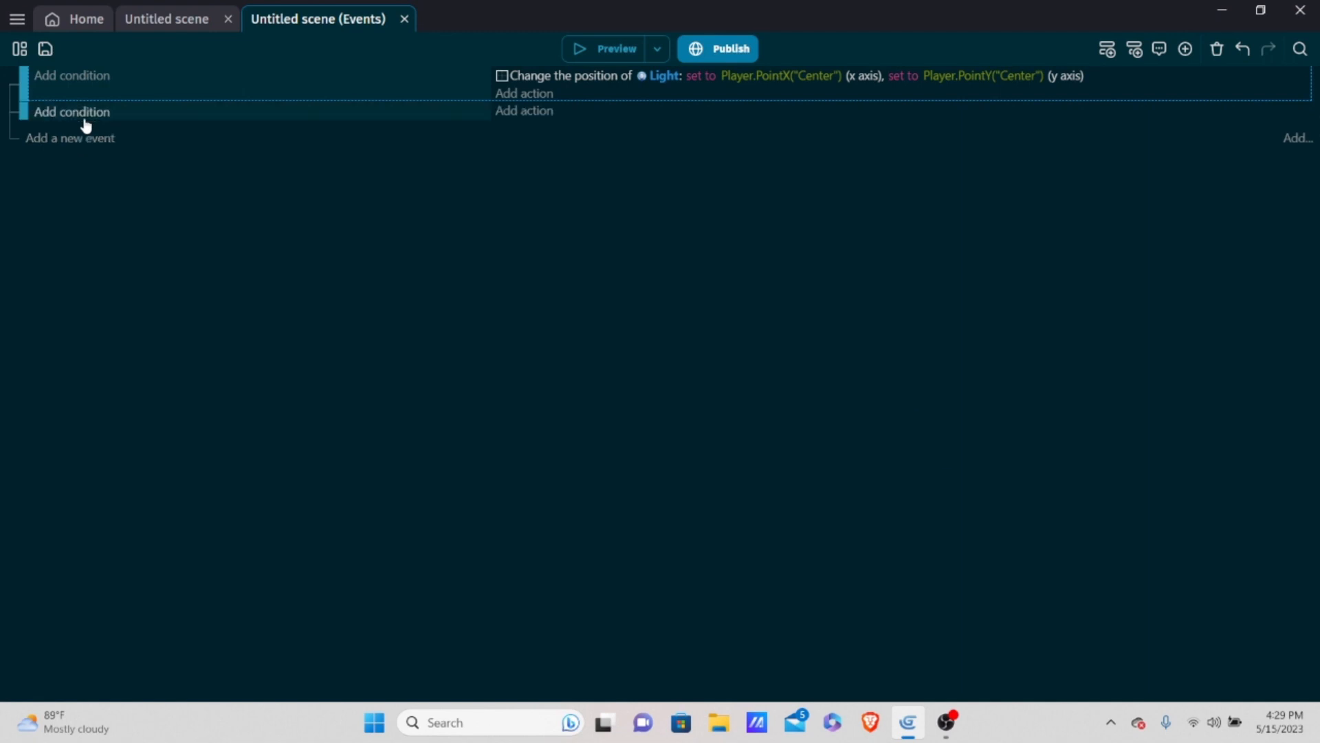
click(85, 120)
click(378, 128)
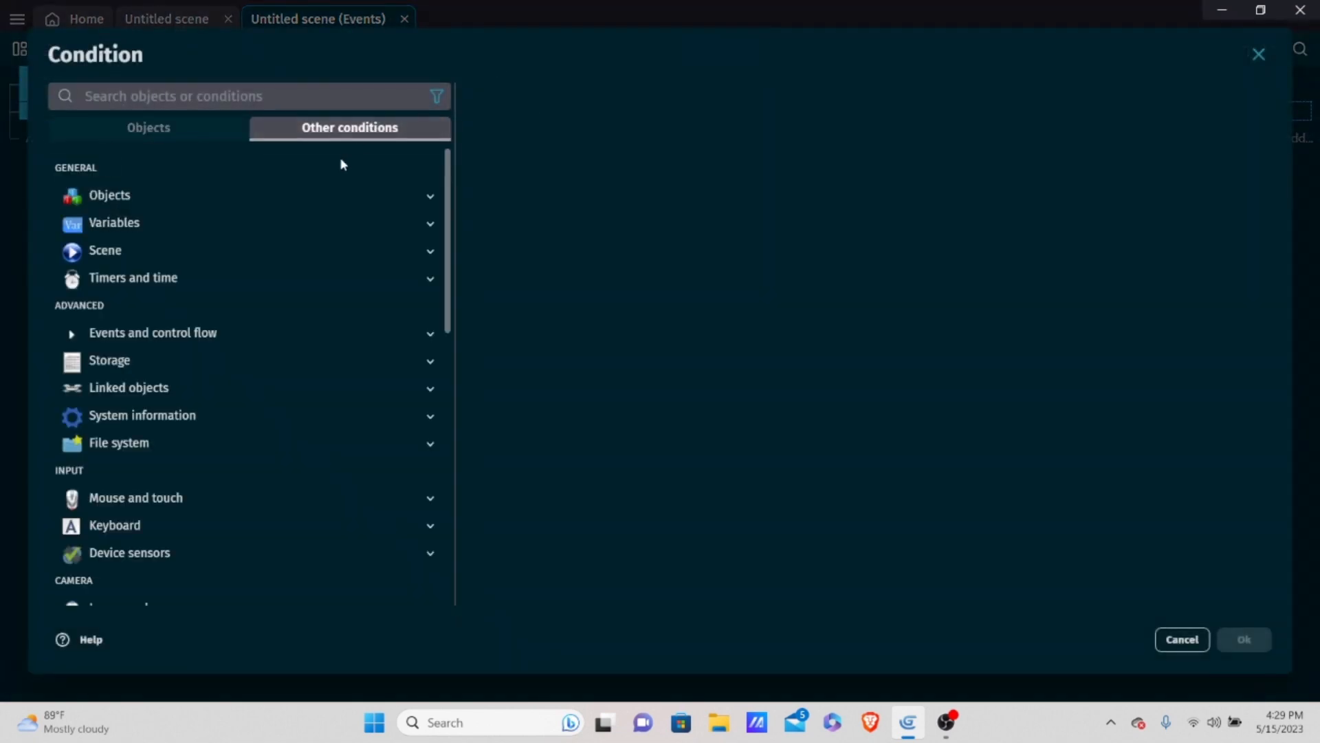
click(193, 227)
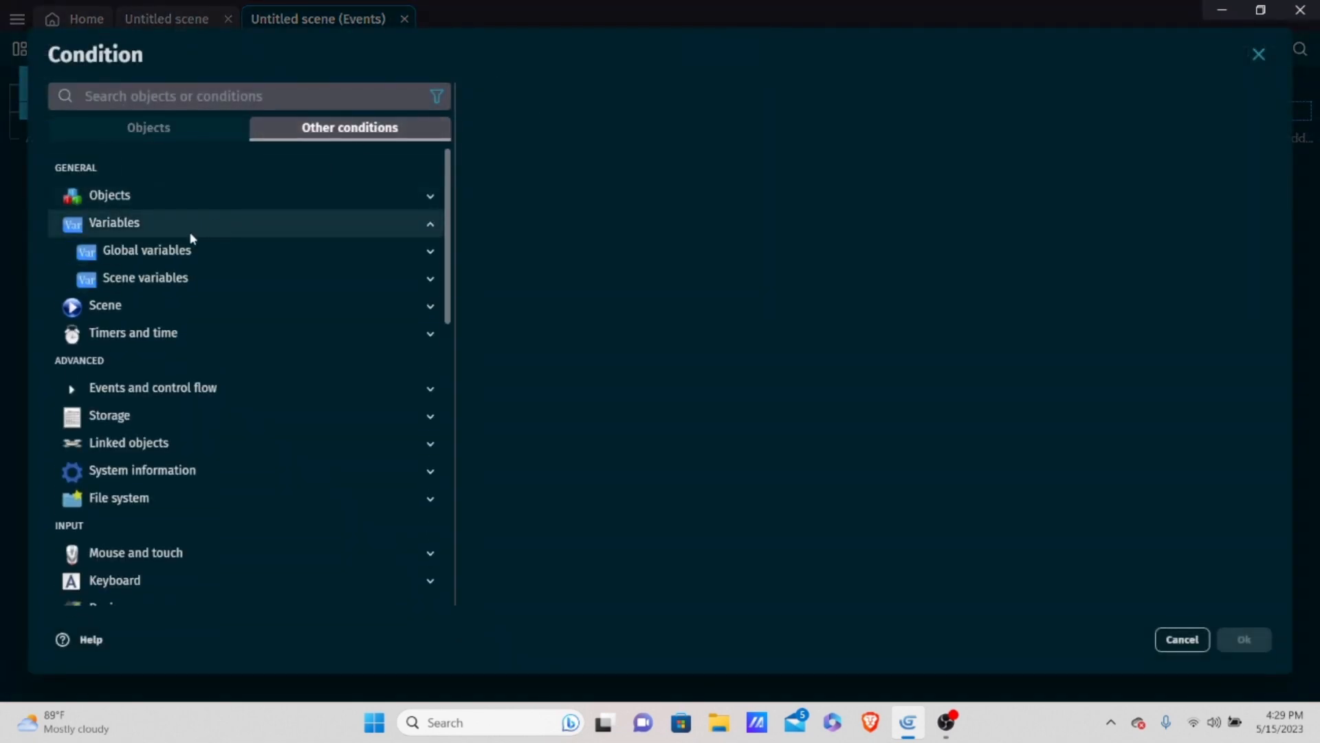
click(165, 282)
click(200, 311)
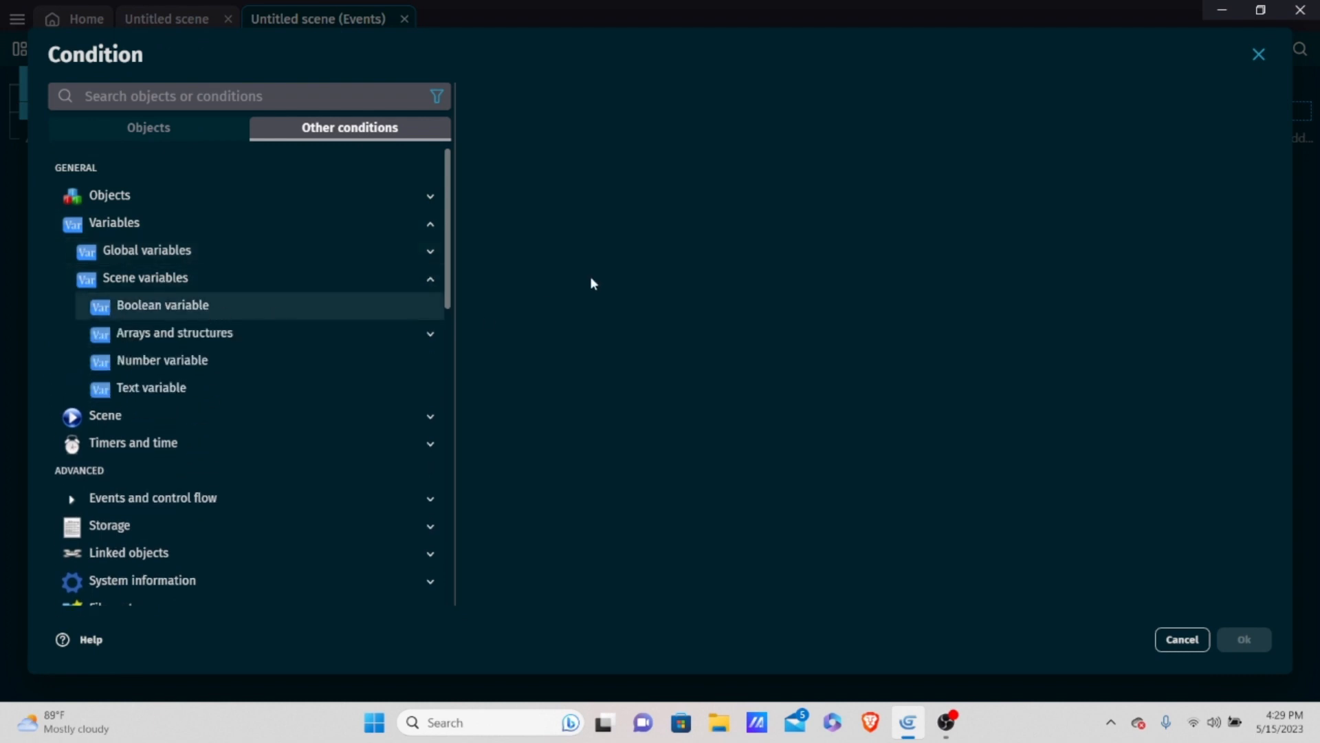
click(570, 193)
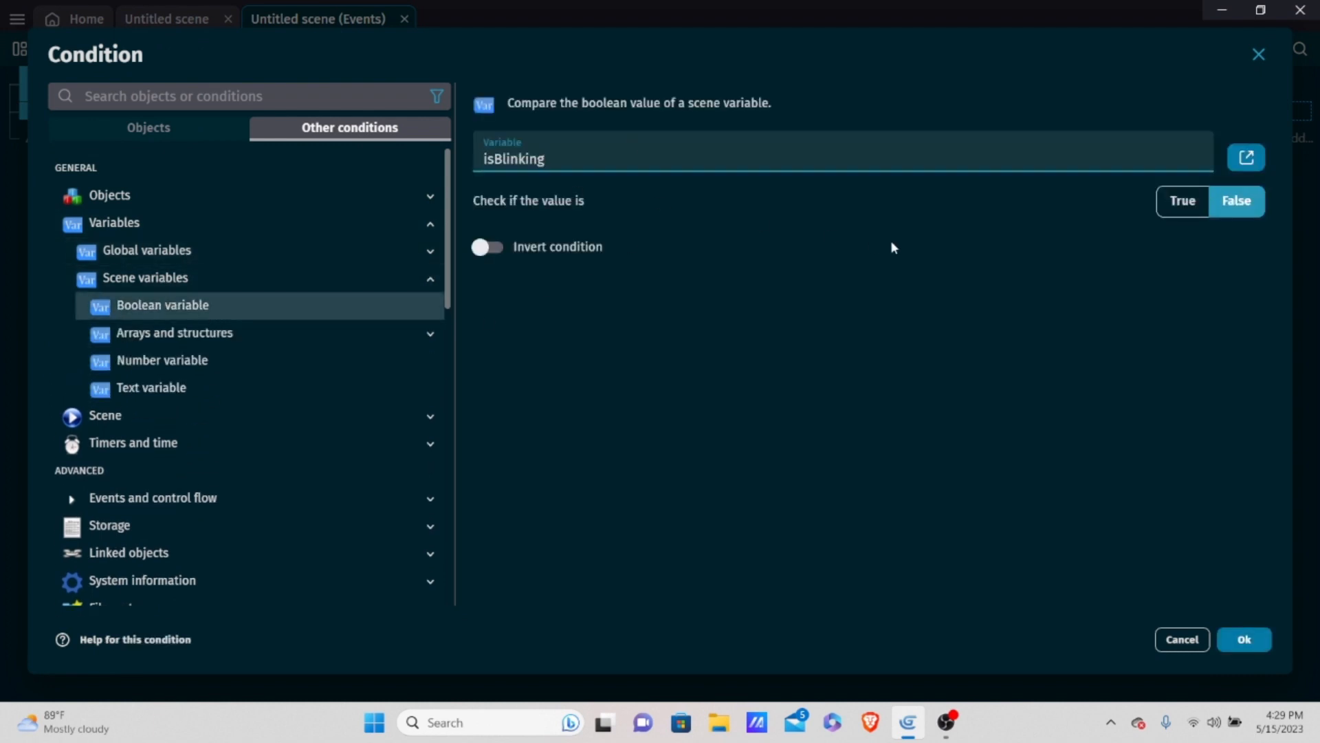
click(1182, 203)
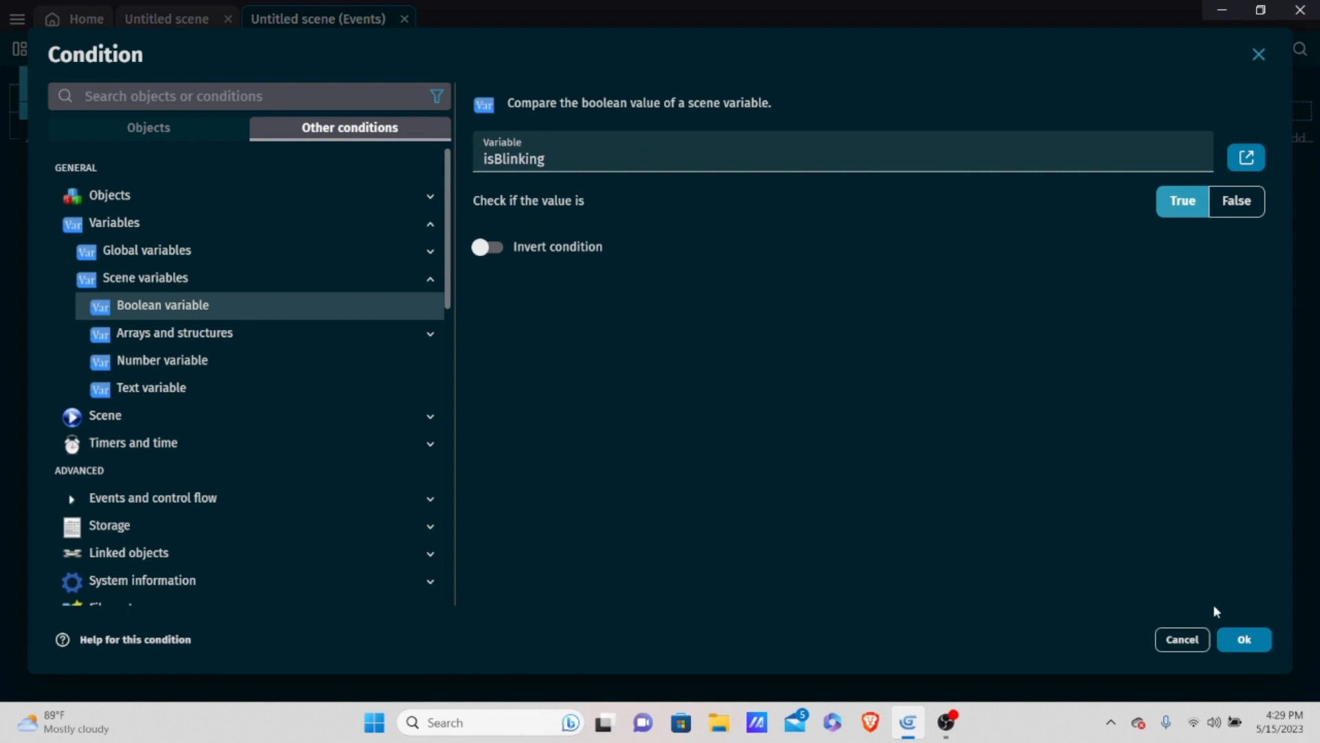
click(1230, 645)
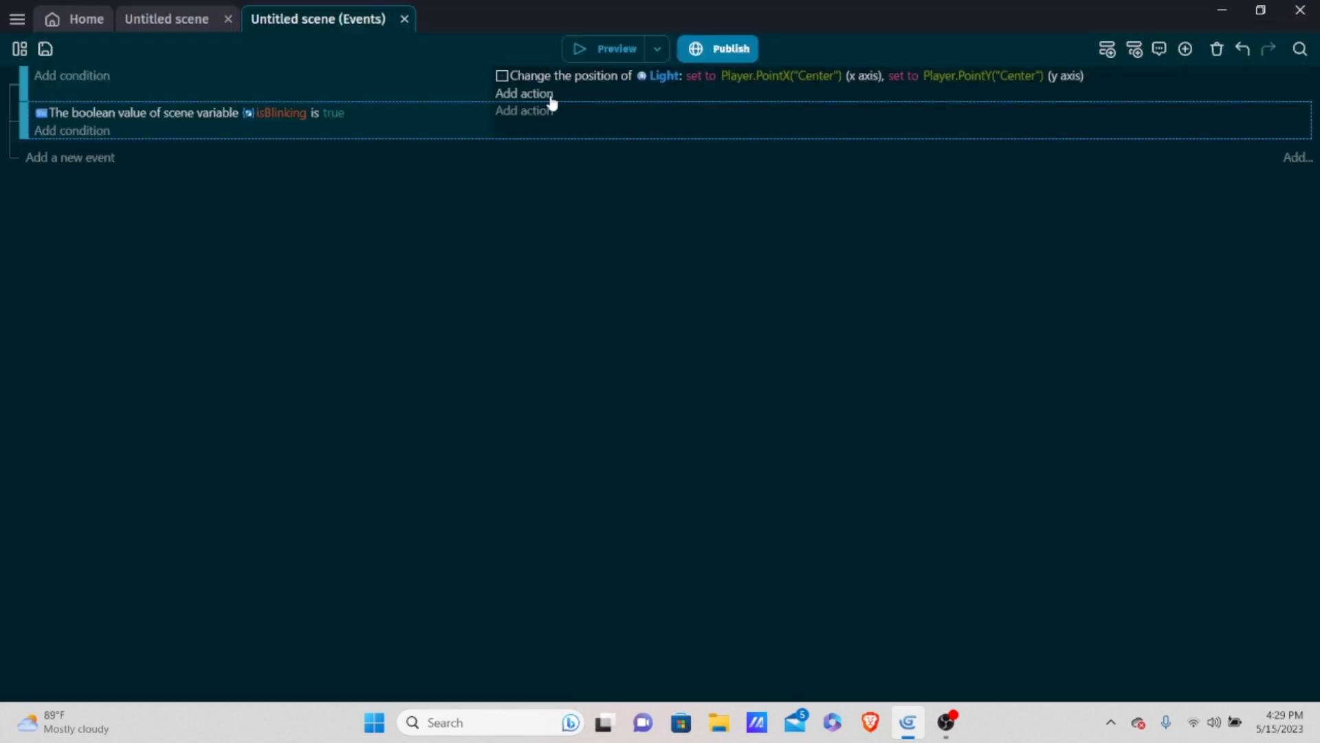
Add an action that hides the Light object to the isBlinking event.
click(533, 113)
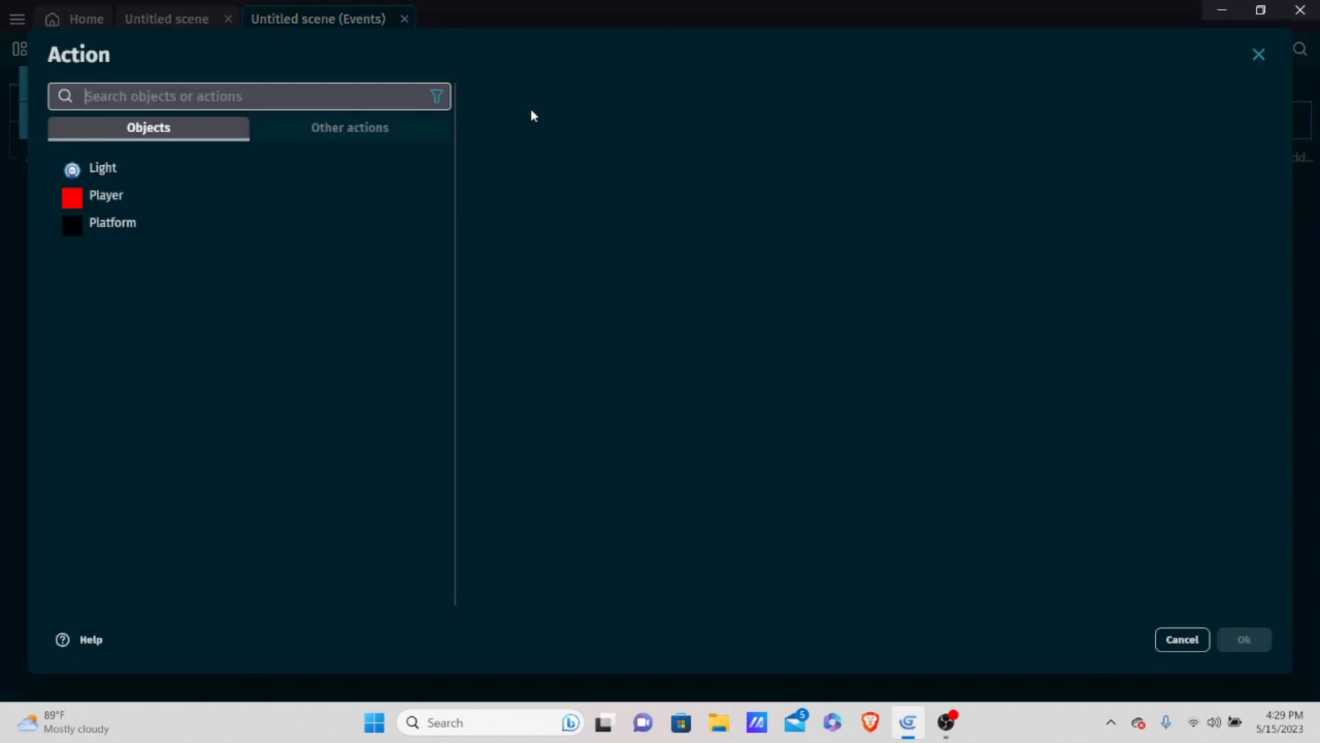
click(150, 176)
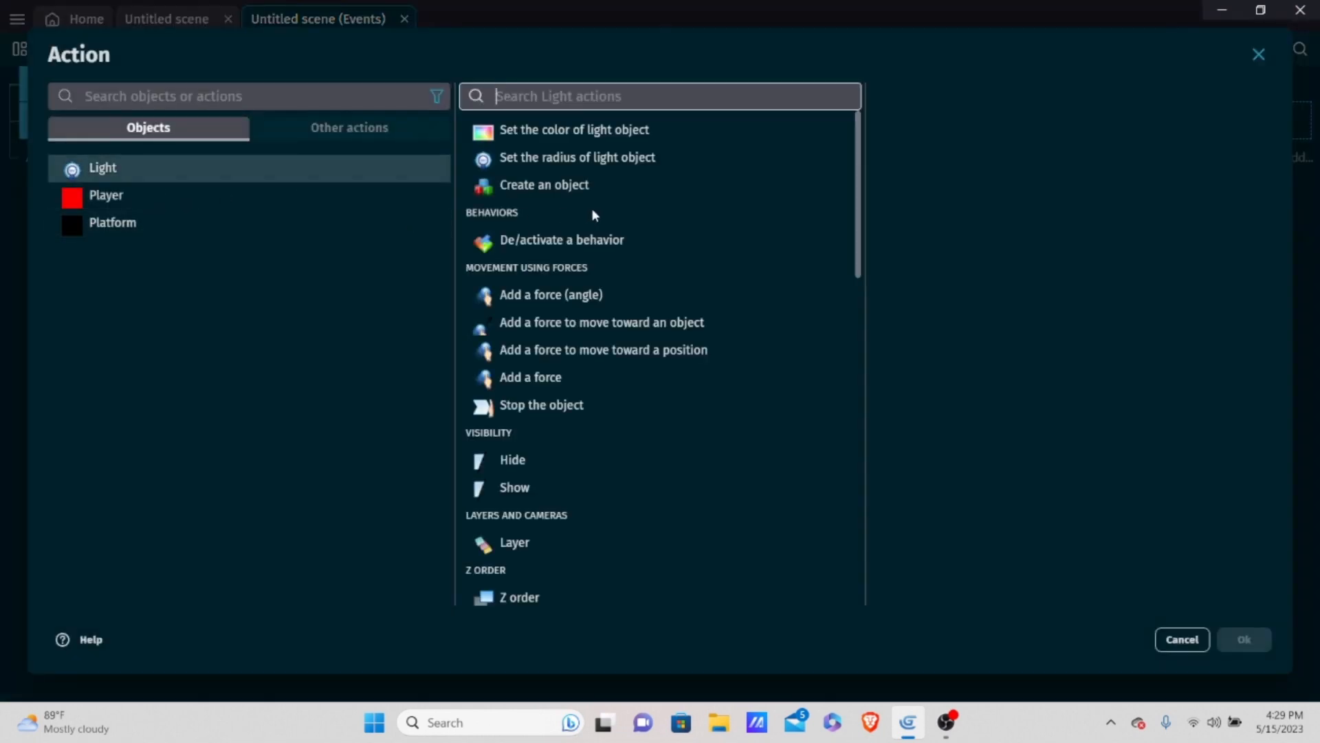
scroll(592, 213, down, 3)
scroll(589, 236, up, 3)
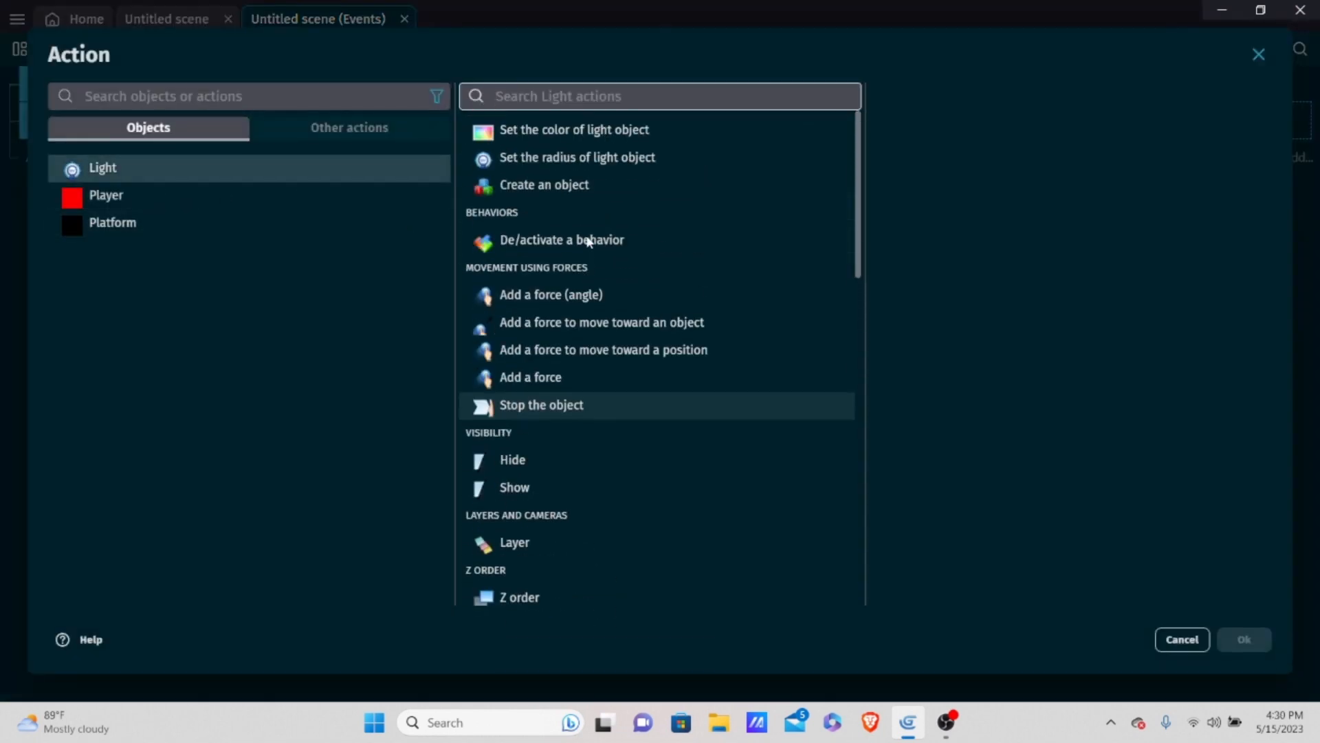
scroll(588, 244, down, 4)
click(527, 207)
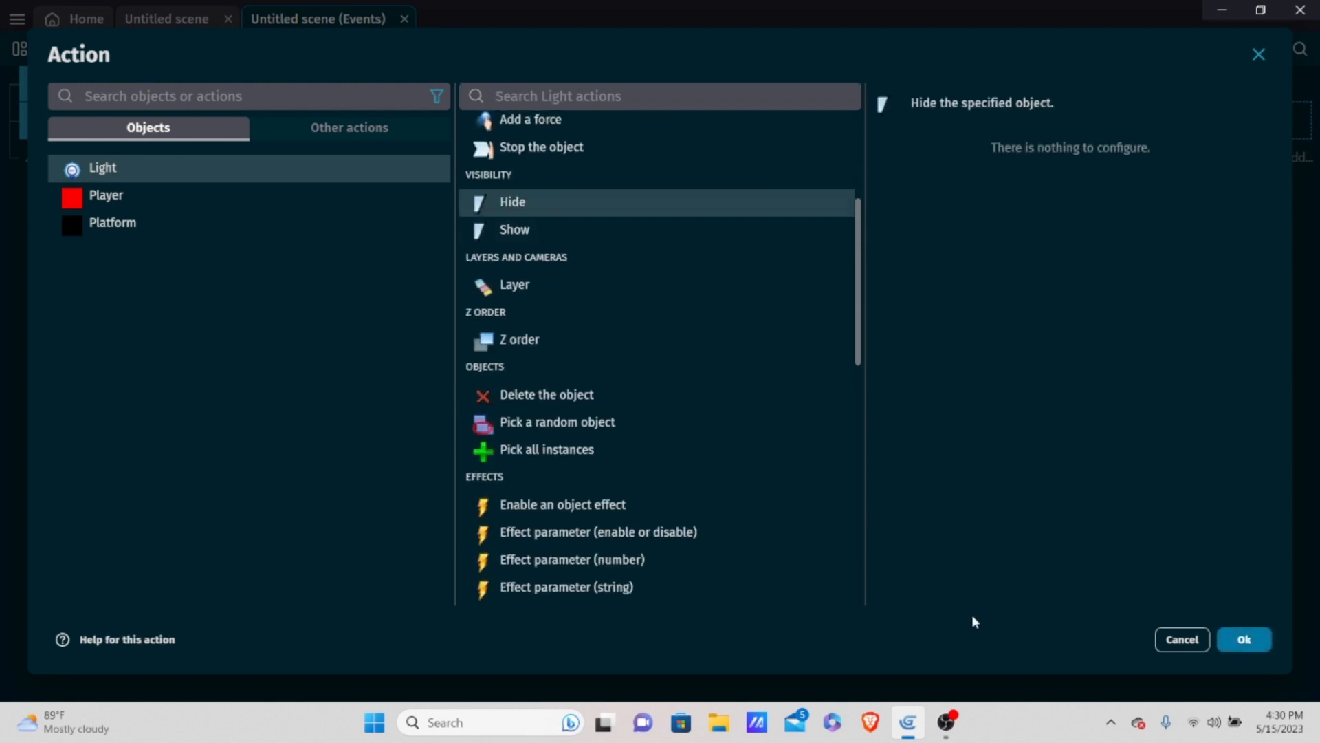
click(1244, 640)
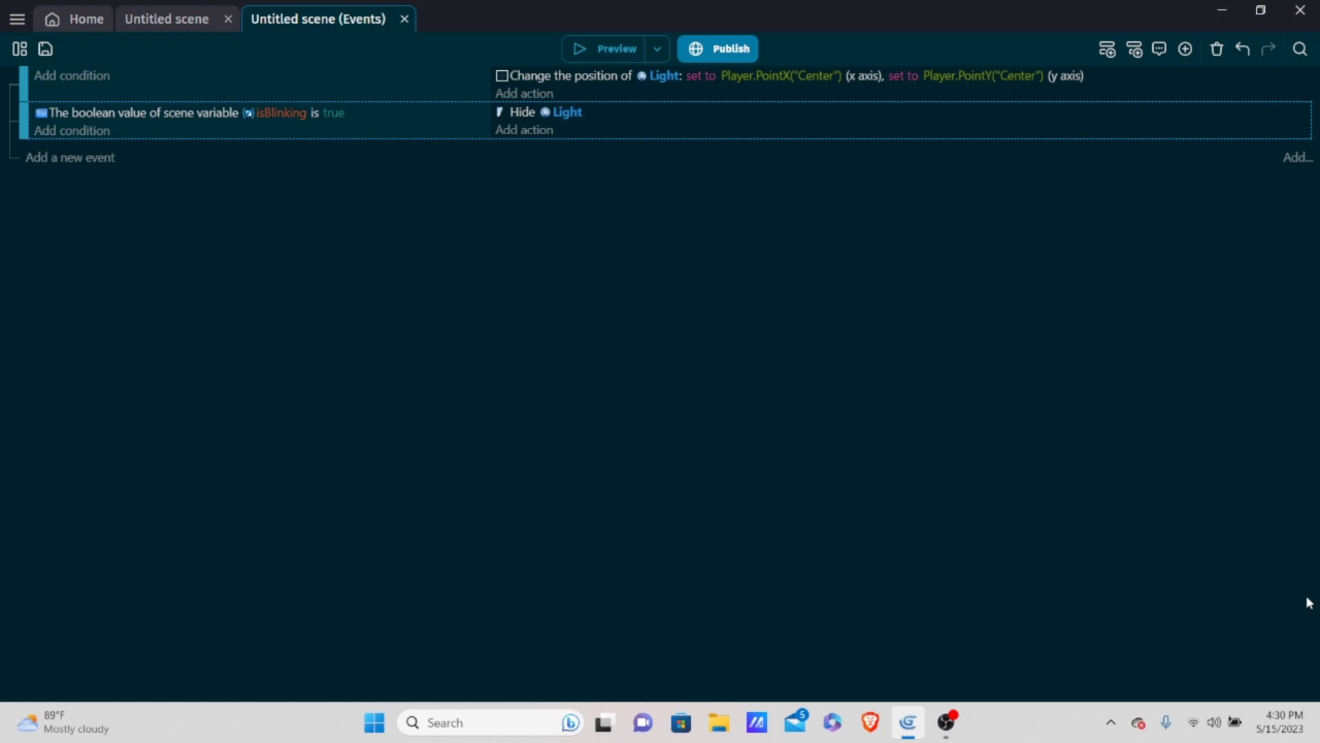
Add a Wait X seconds action after the Hide action with the time RandomFloatInRange(0.35, 0.5).
click(518, 131)
click(327, 131)
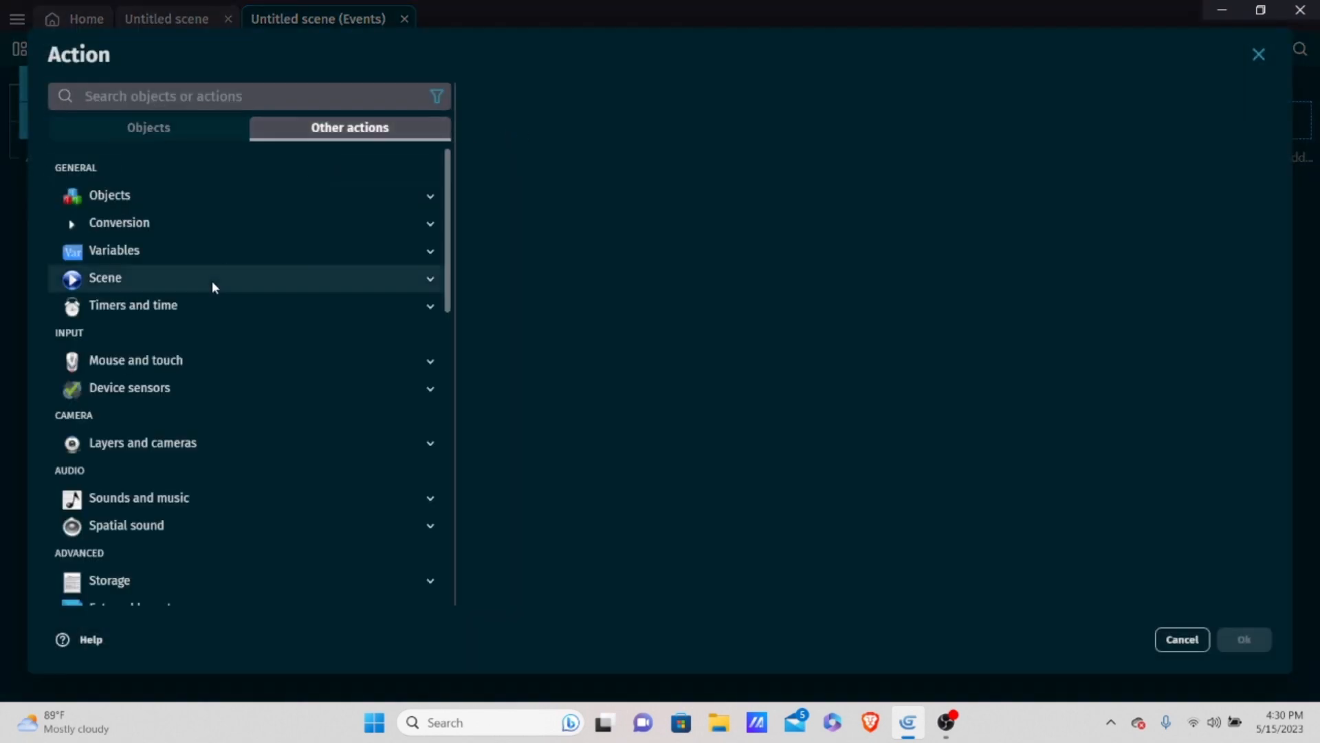
click(176, 304)
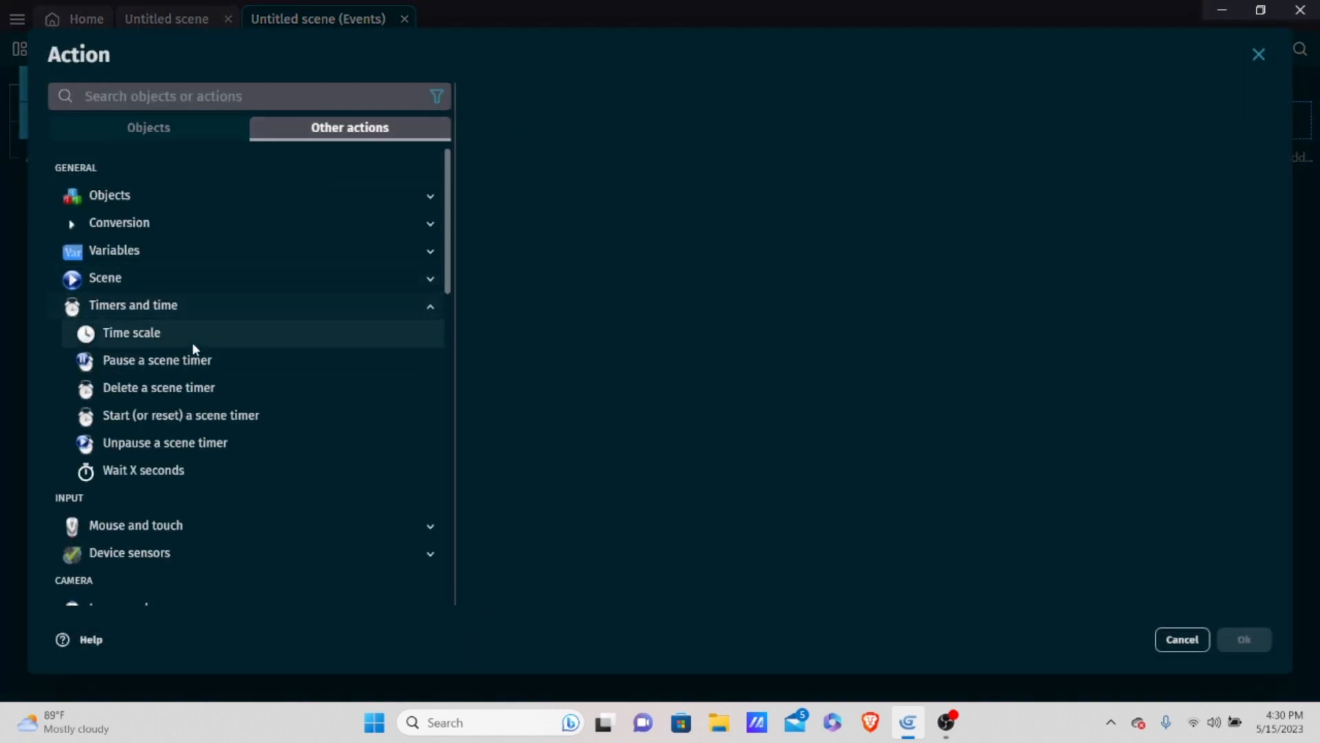
click(167, 472)
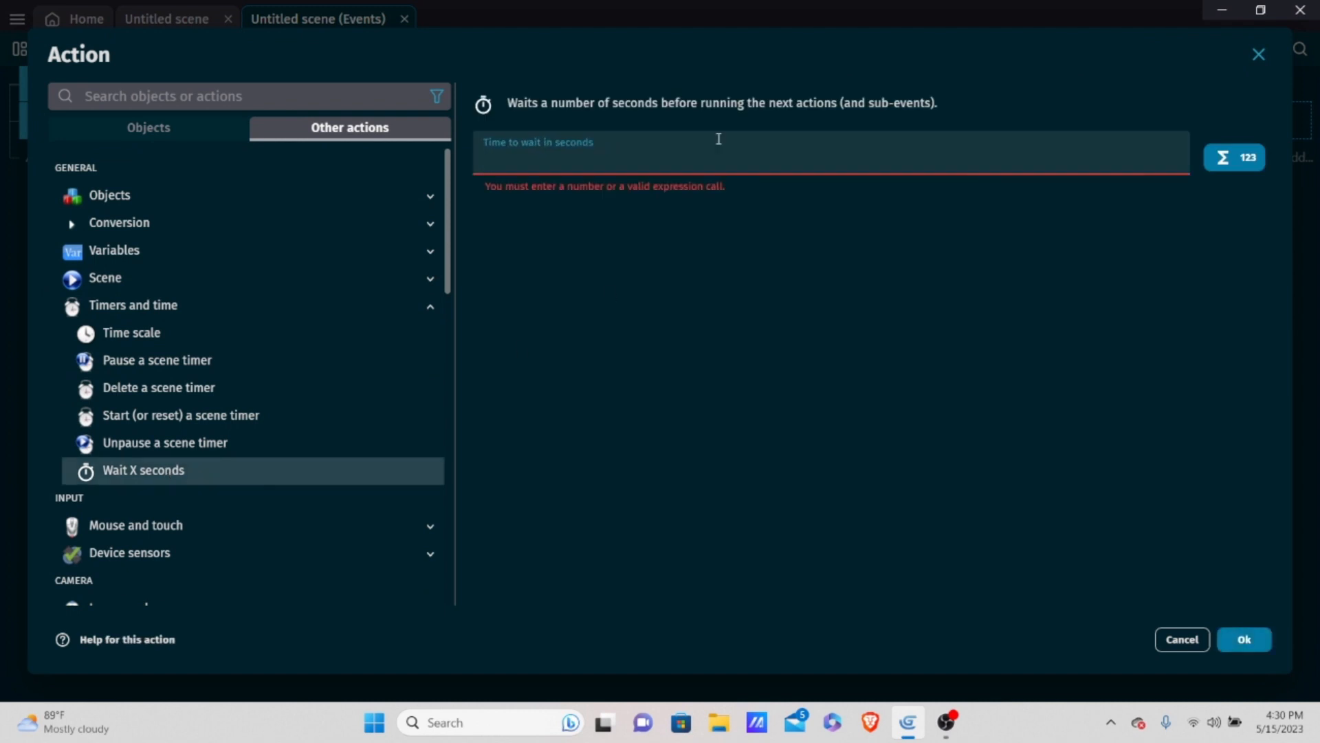
text(r)
key(BackSpace)
text(Random)
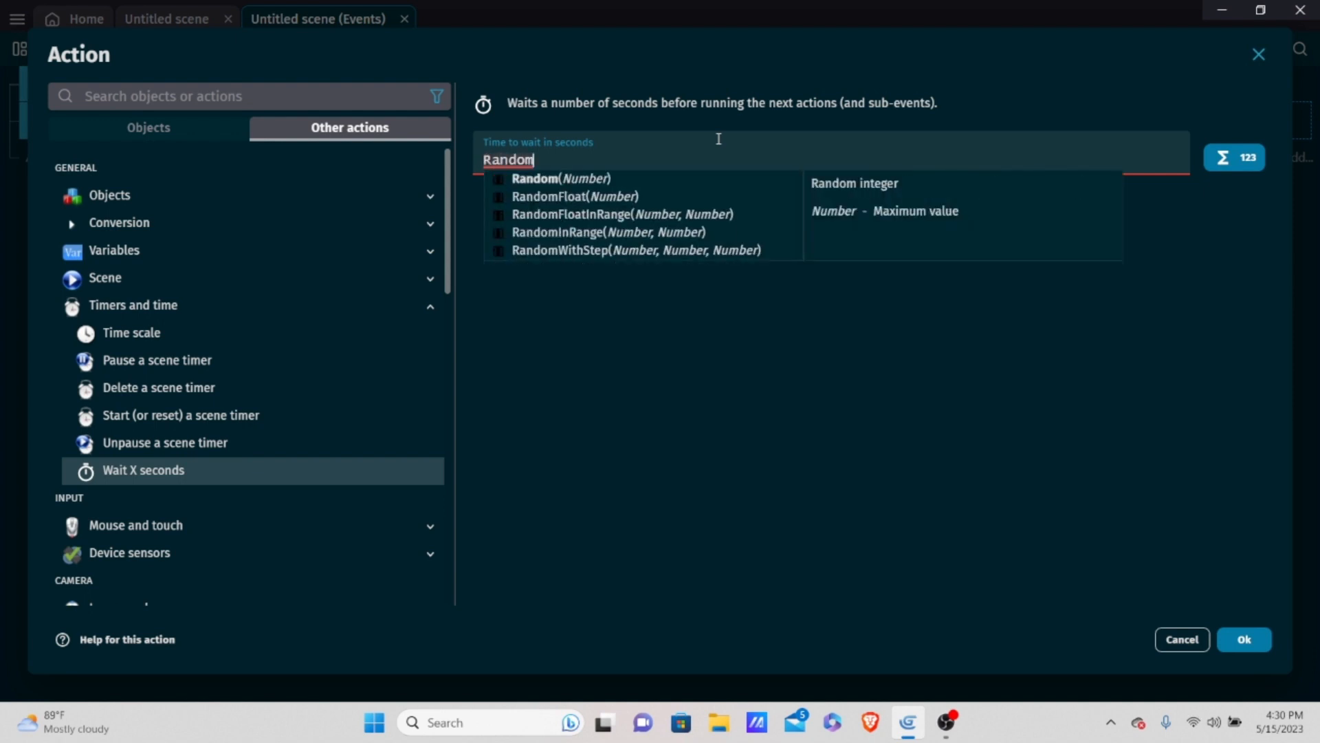
text(Float)
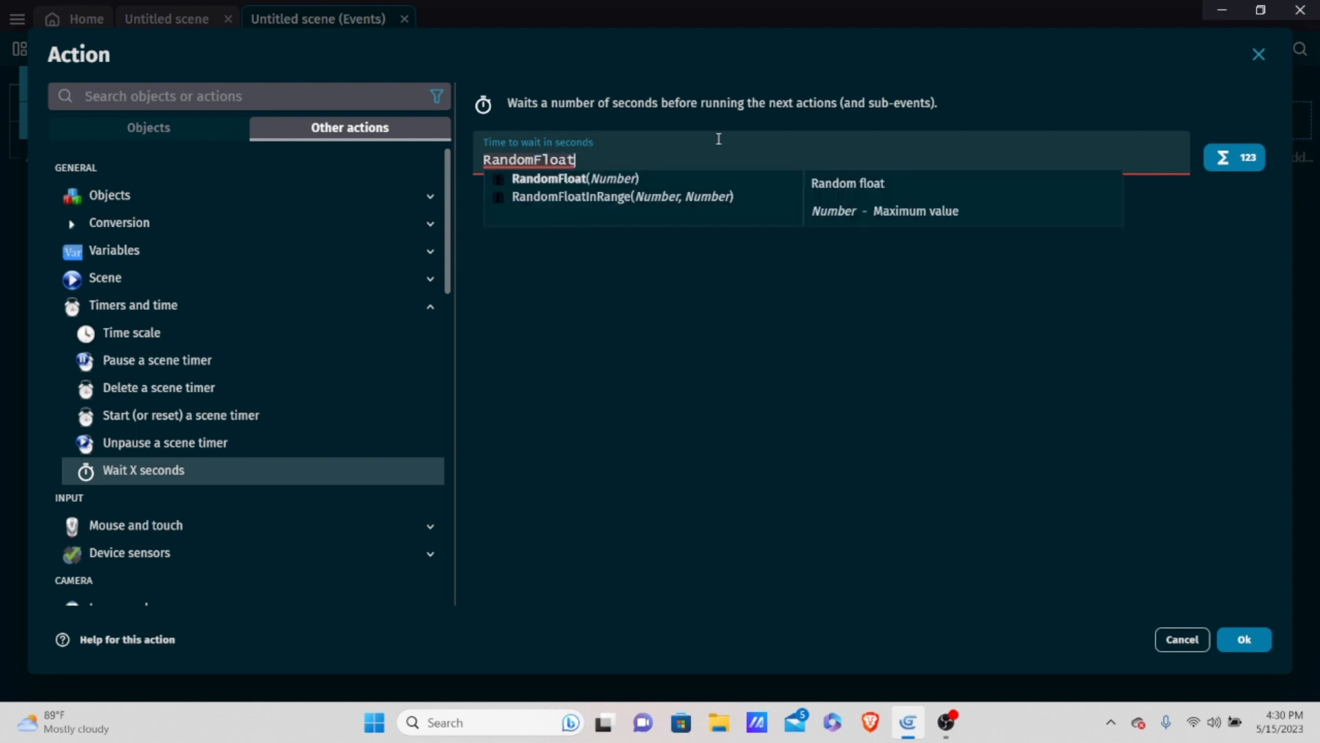
text(I)
key(Return)
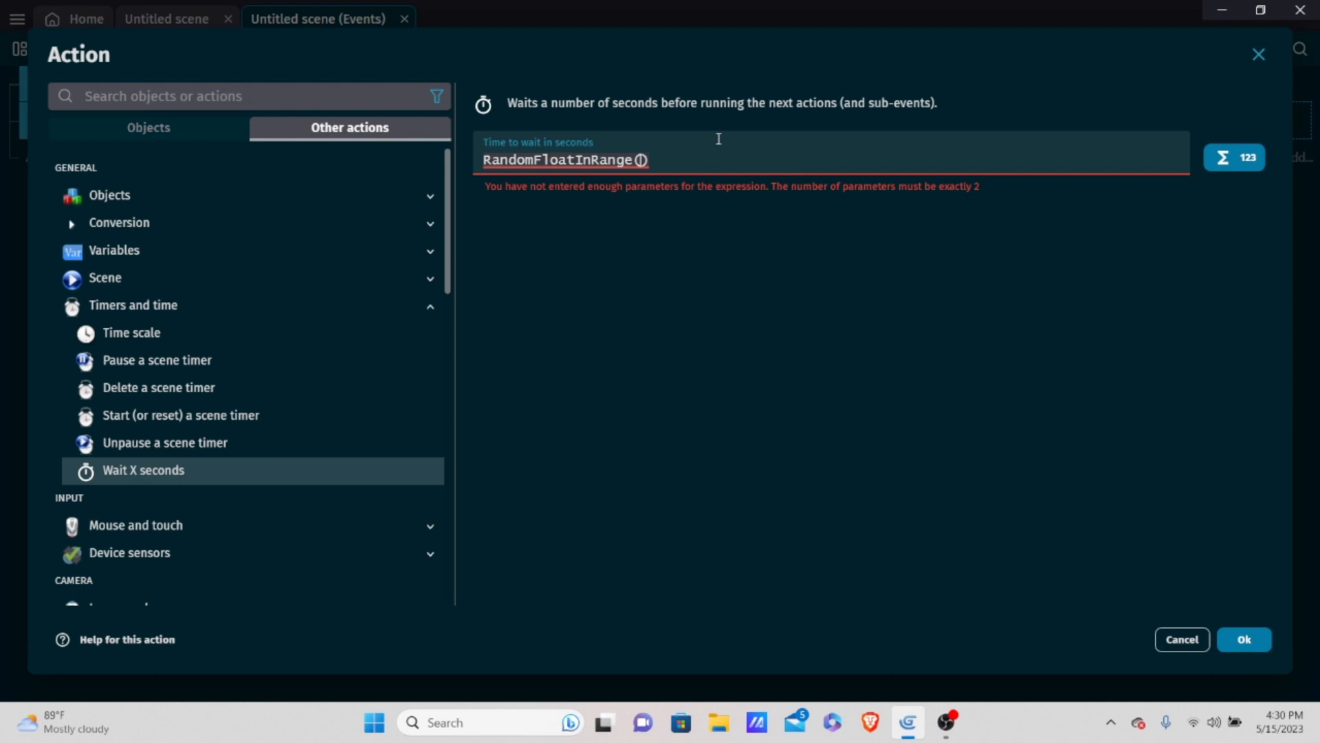
text(0.35, 0.5)
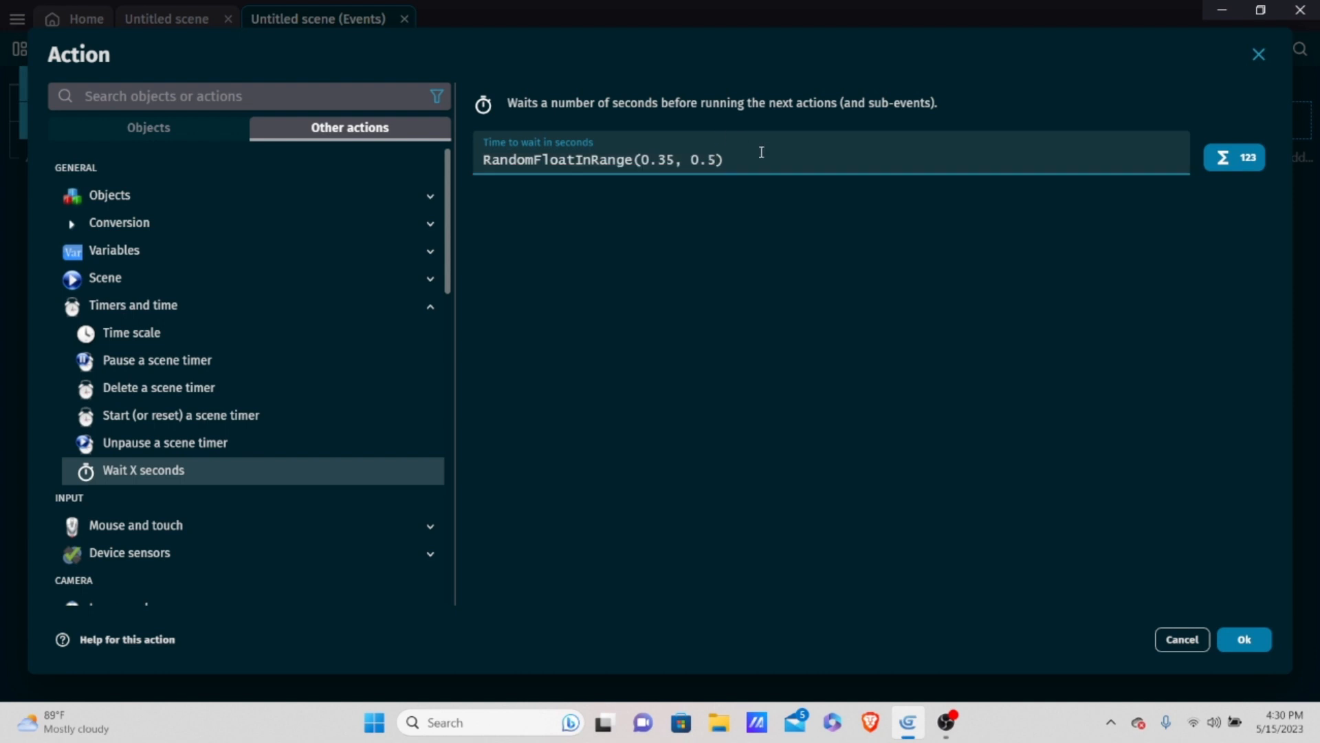
click(1244, 640)
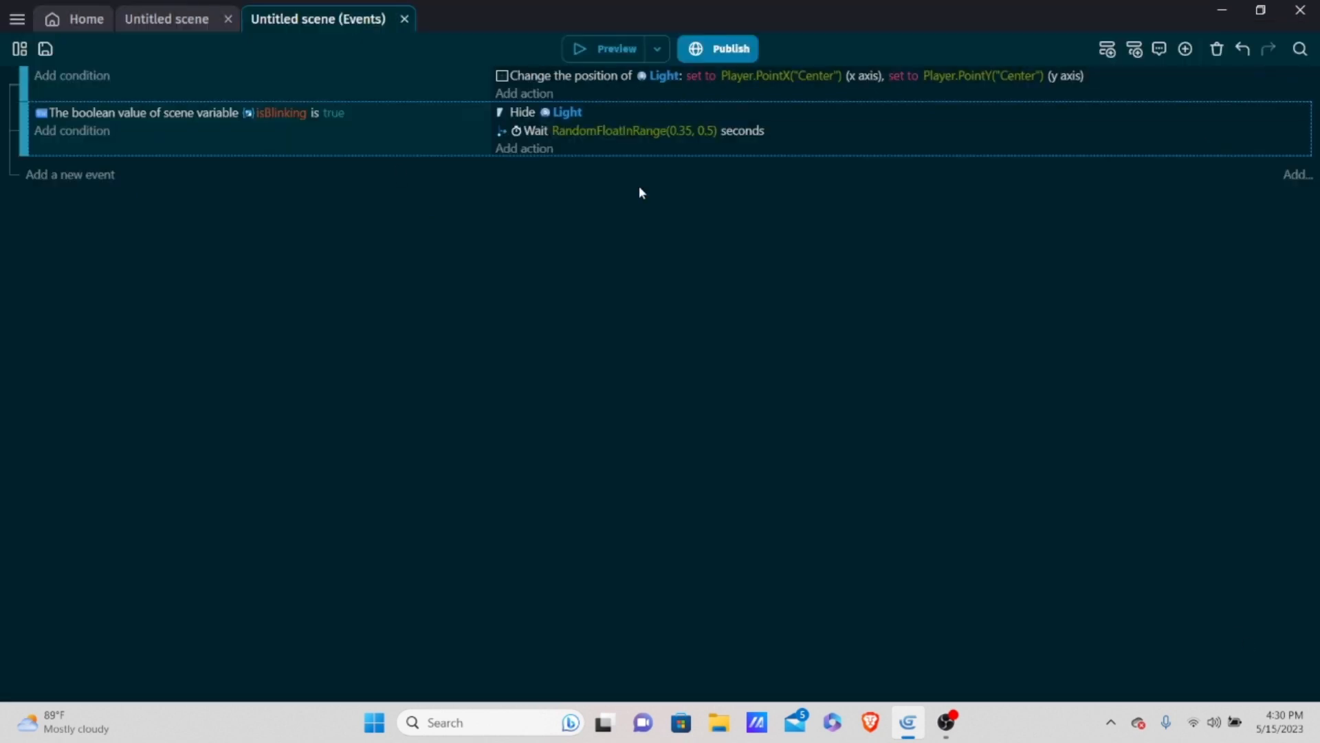
Add an action after the Wait that sets the Boolean scene variable isBlinking to False.
click(535, 147)
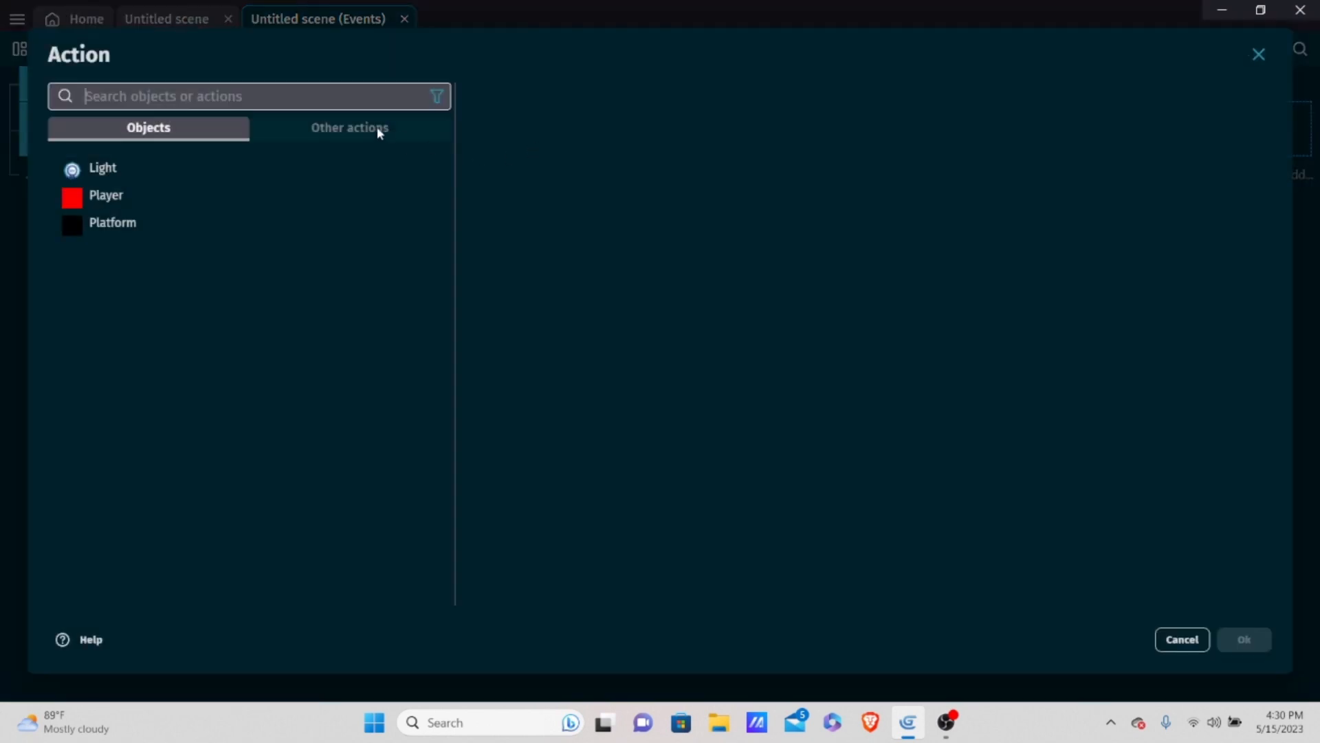
click(377, 127)
click(135, 252)
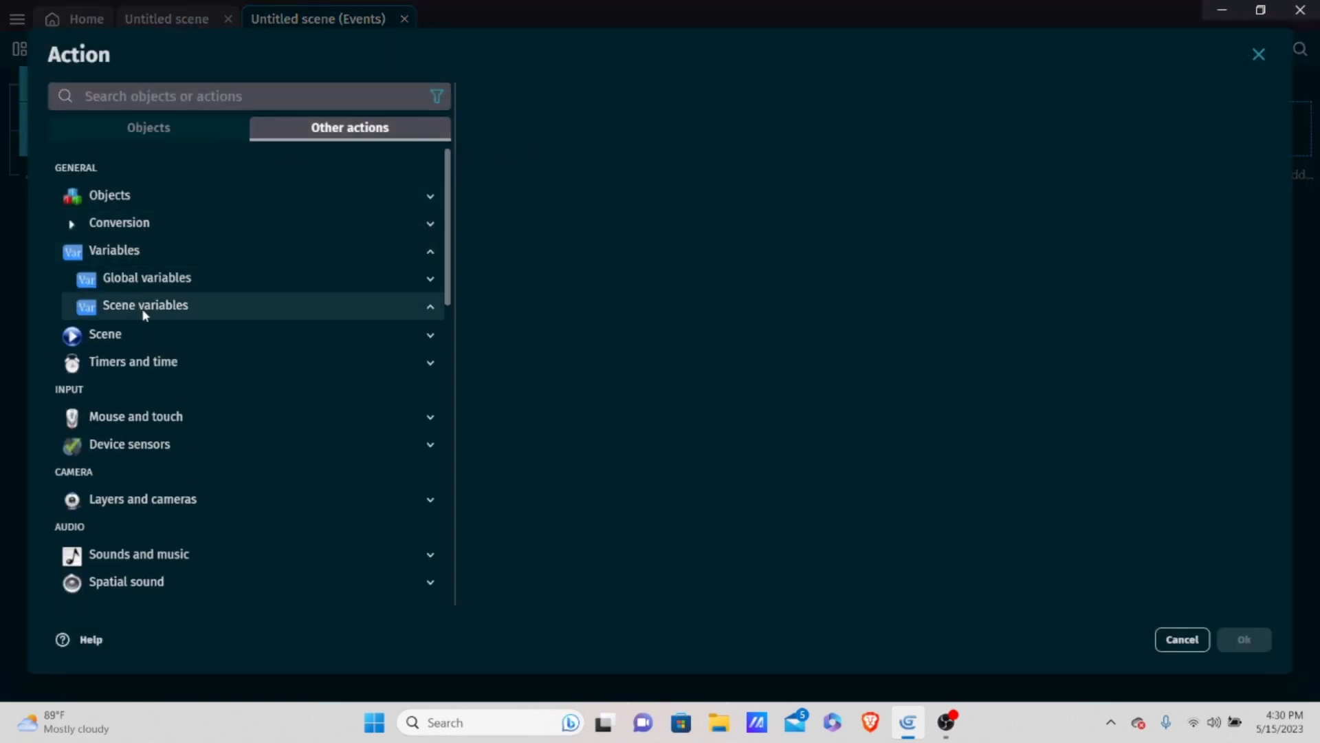
click(185, 306)
click(295, 416)
click(604, 201)
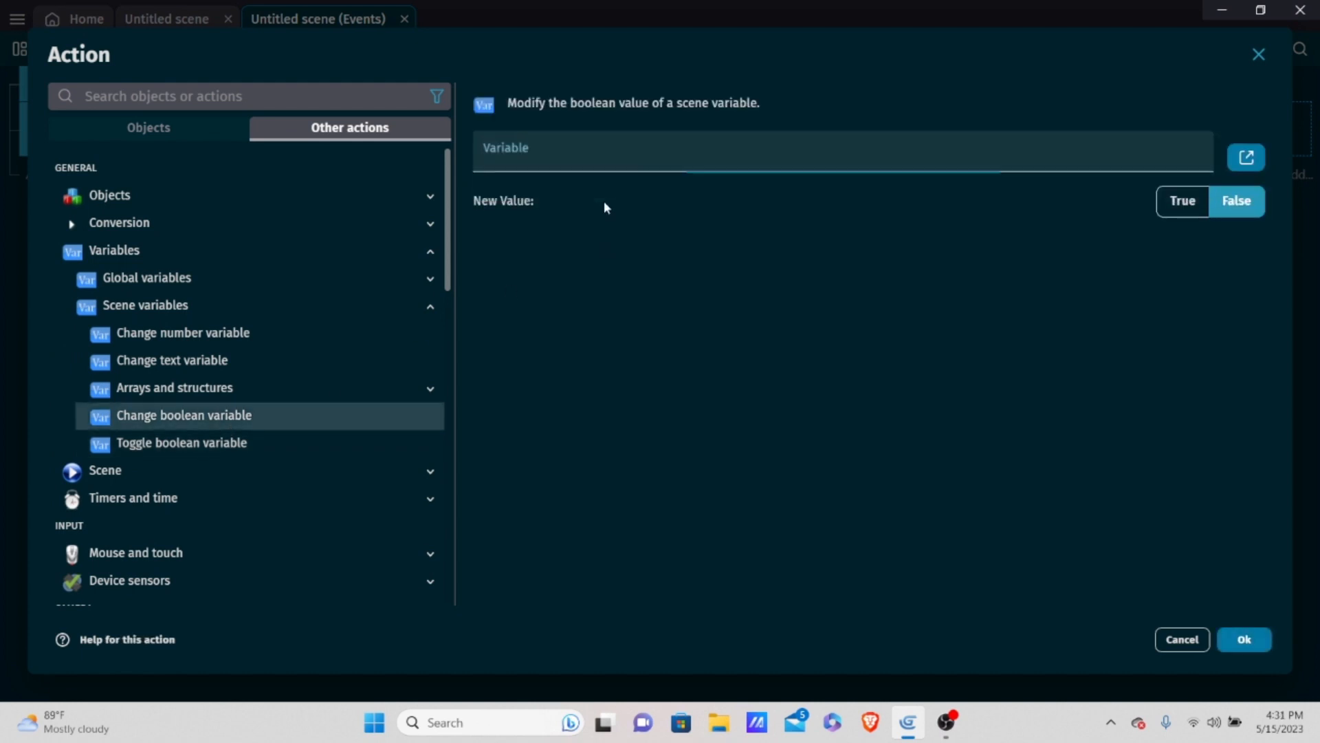
click(557, 156)
click(559, 191)
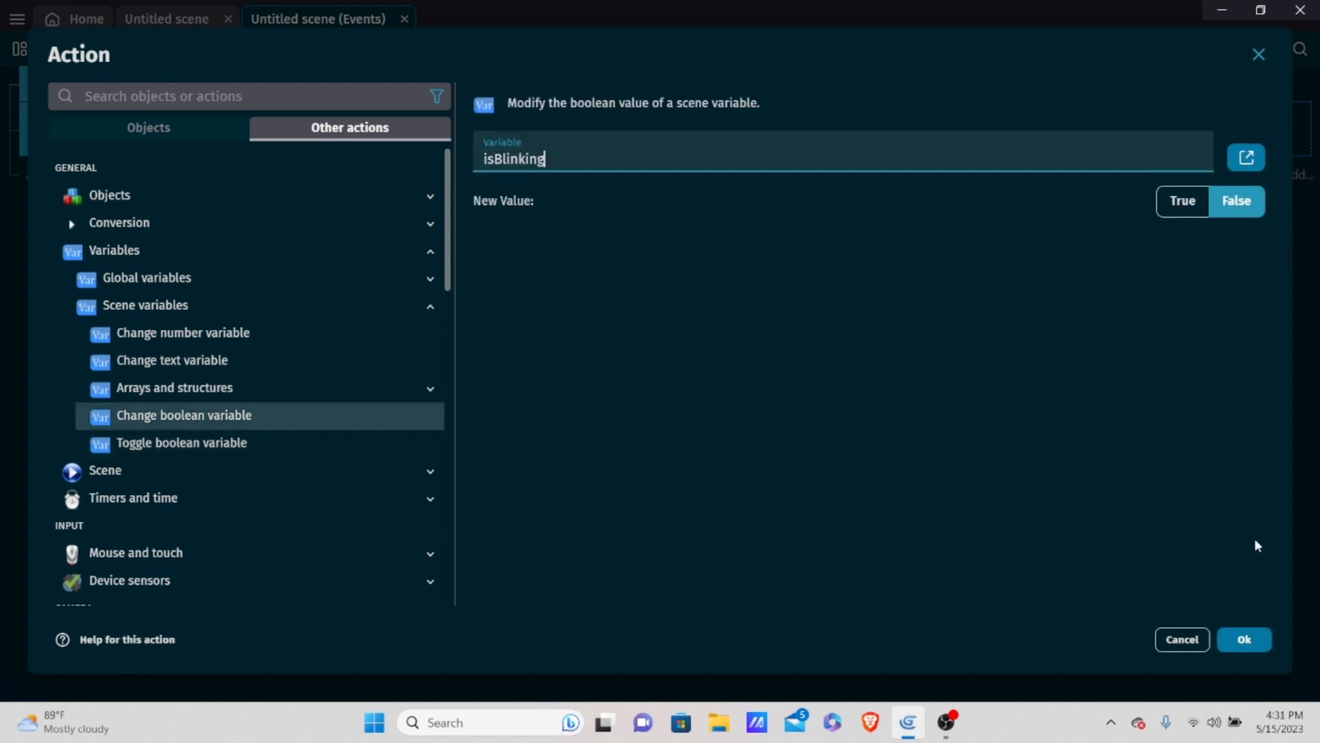
click(1238, 643)
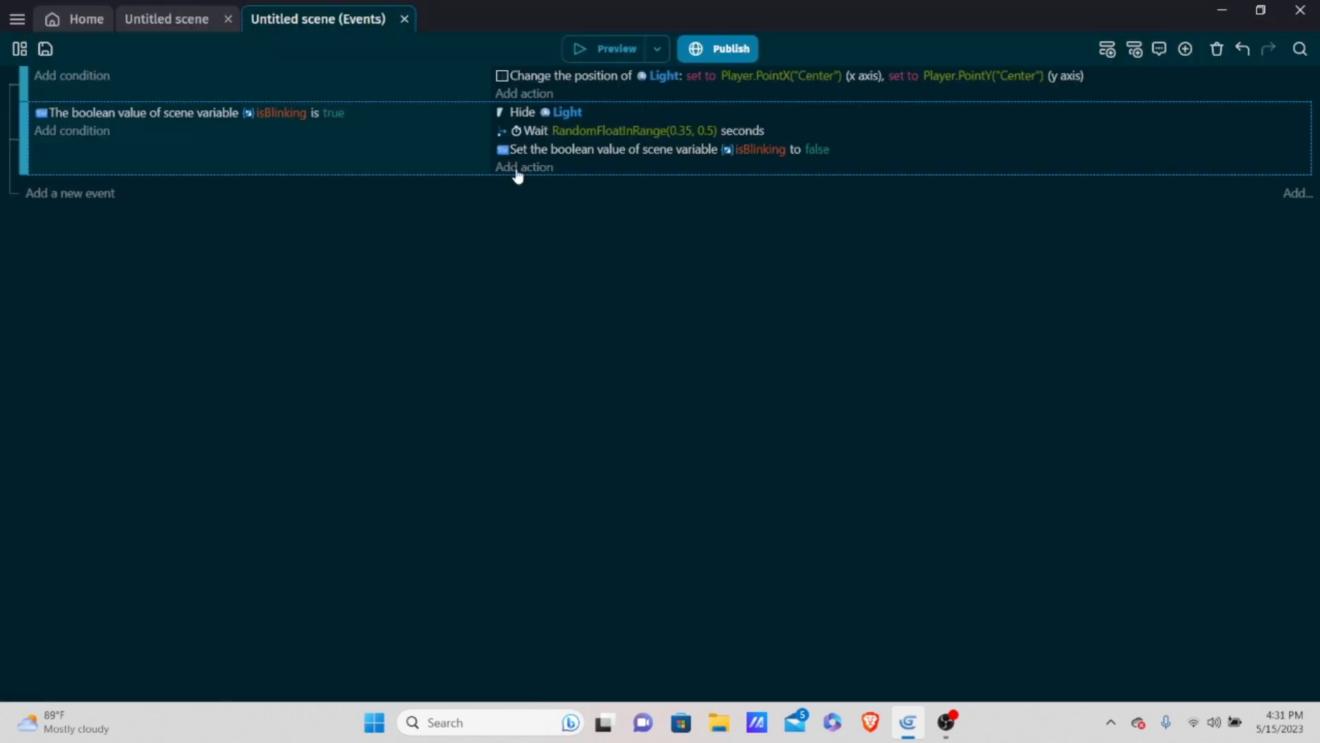
Duplicate the isBlinking event below itself and make the copy's condition check that isBlinking is False.
right_click(269, 161)
right_click(296, 159)
right_click(296, 160)
click(339, 219)
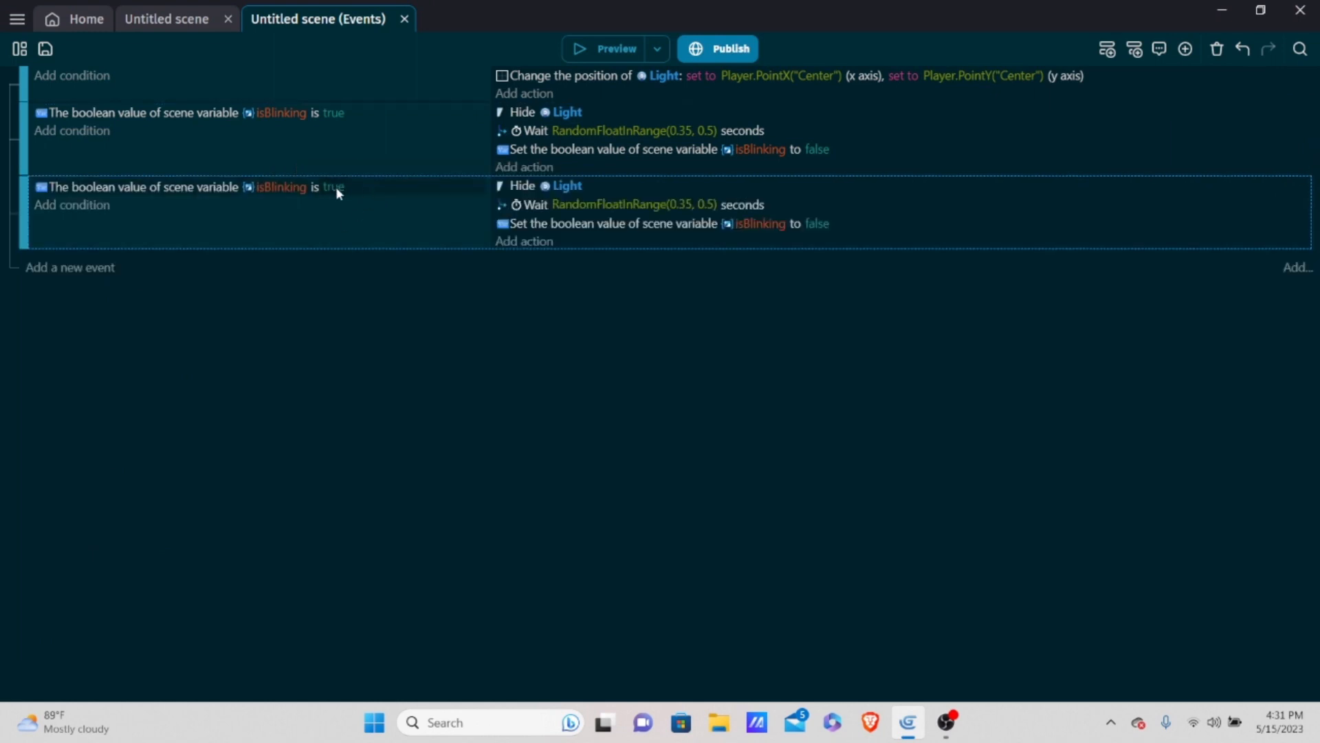
click(335, 188)
click(537, 227)
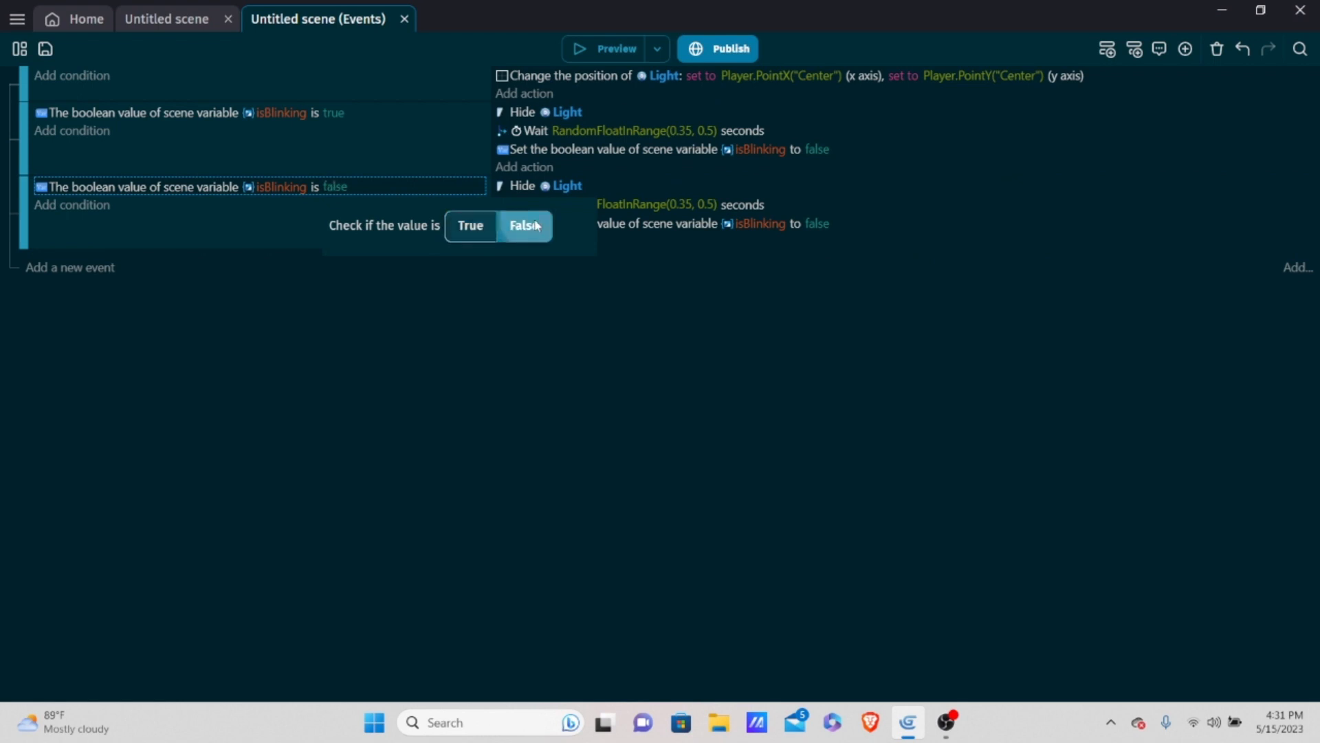
click(694, 394)
Replace the Hide action in the duplicated event with the Show action for the Light object.
click(526, 188)
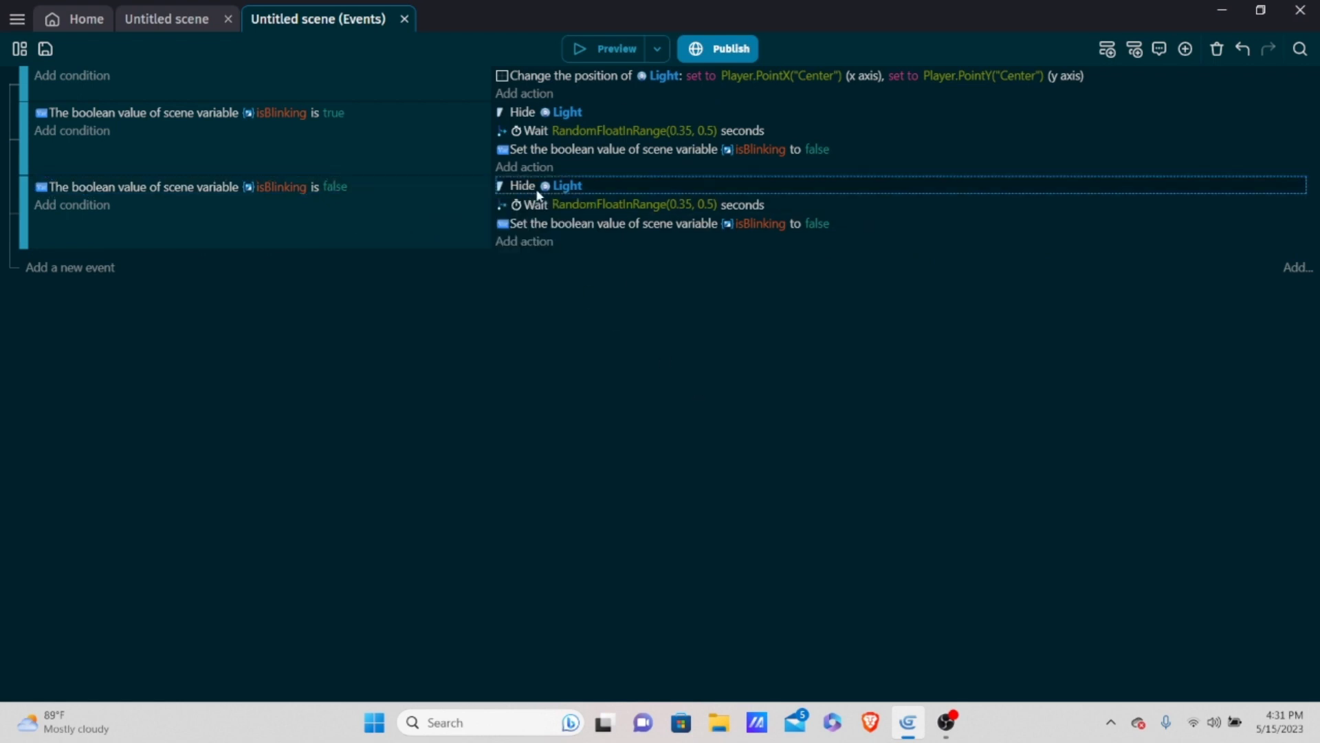
double_click(592, 184)
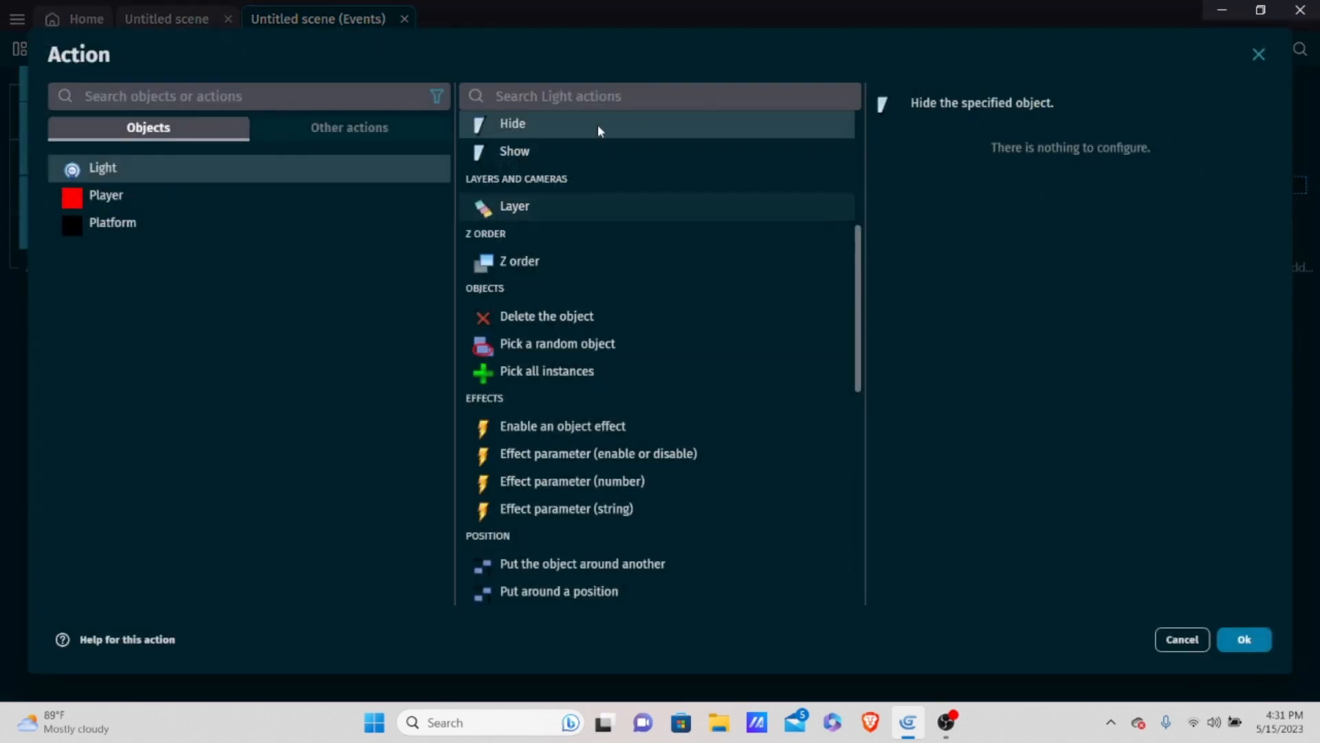
click(589, 154)
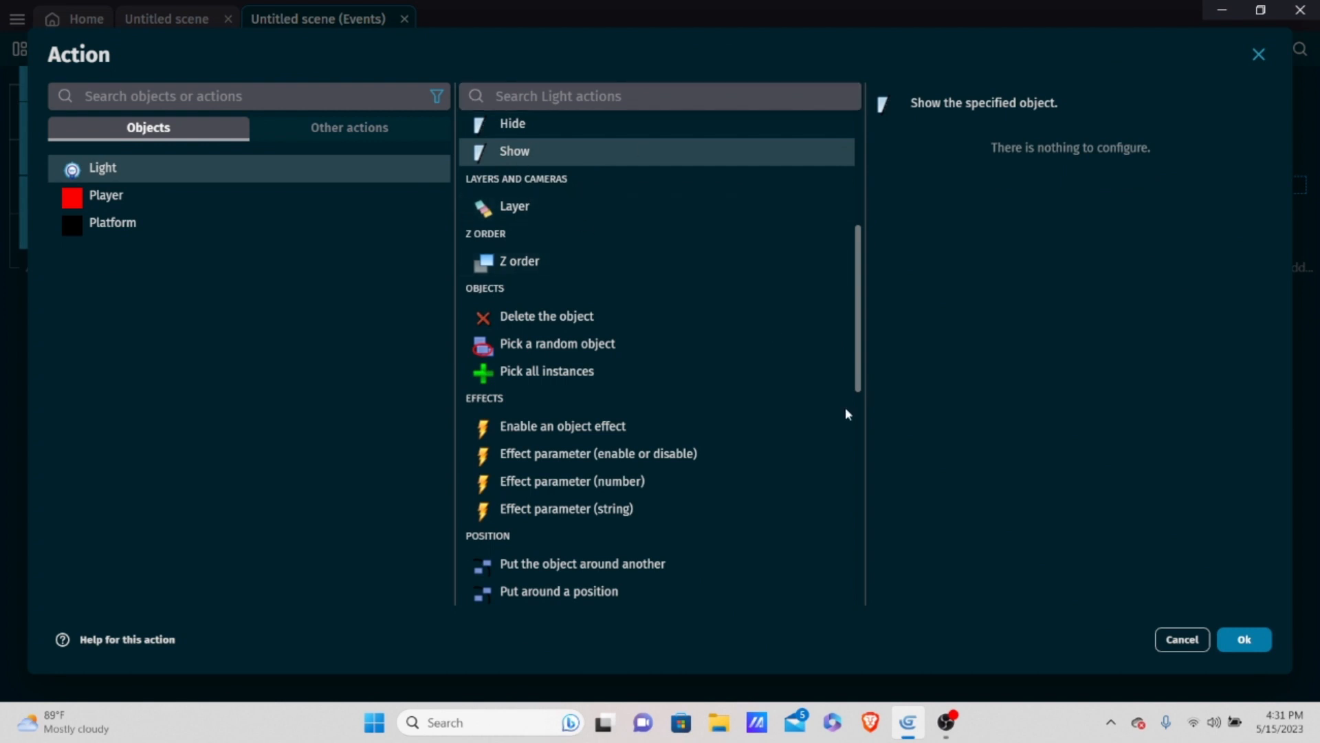
click(1247, 641)
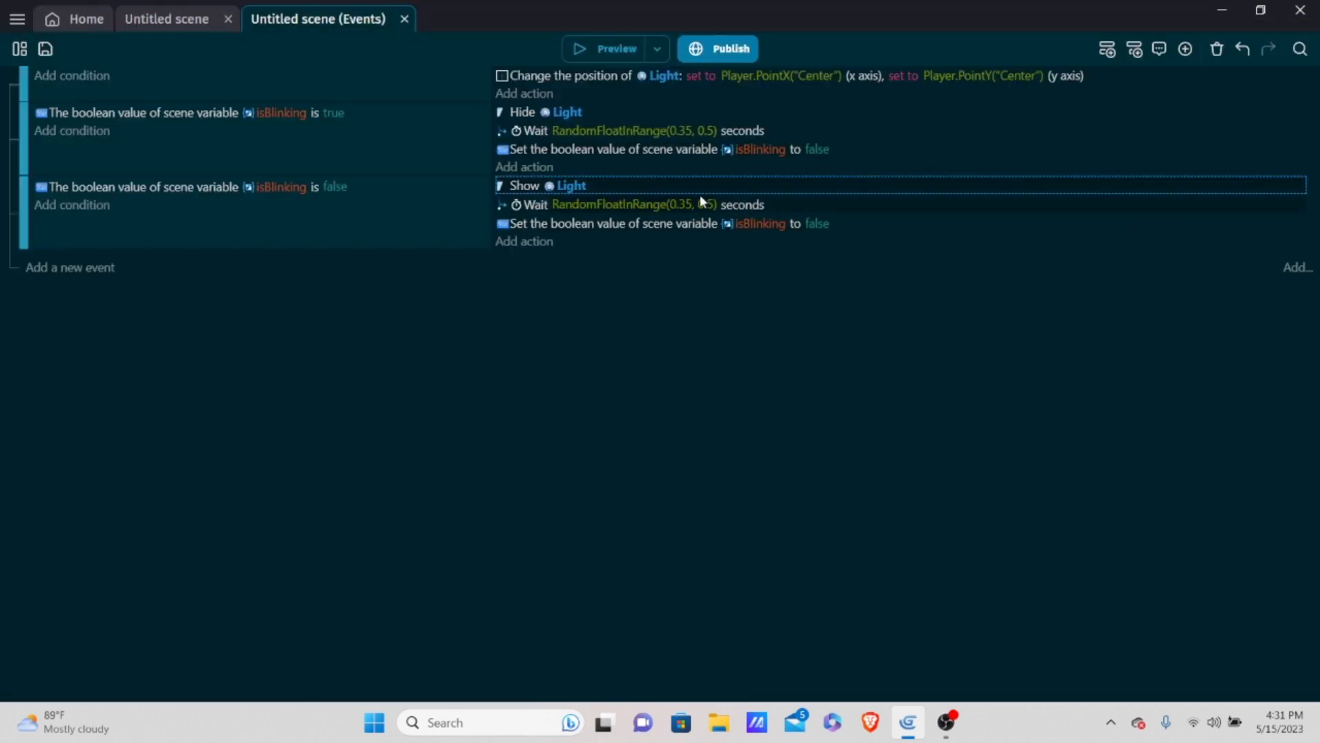
Make the duplicated event's last action set isBlinking to True, and run a preview of the blinking light.
click(816, 224)
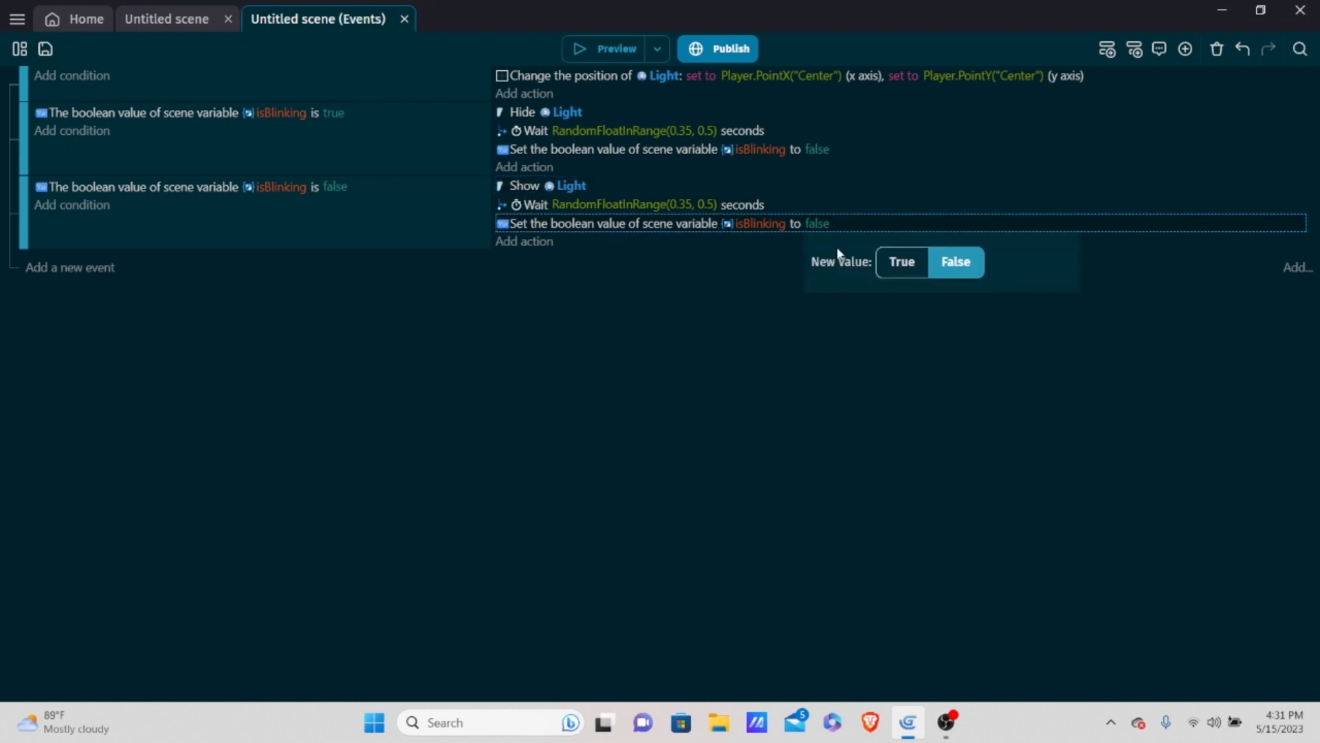
click(899, 264)
click(715, 385)
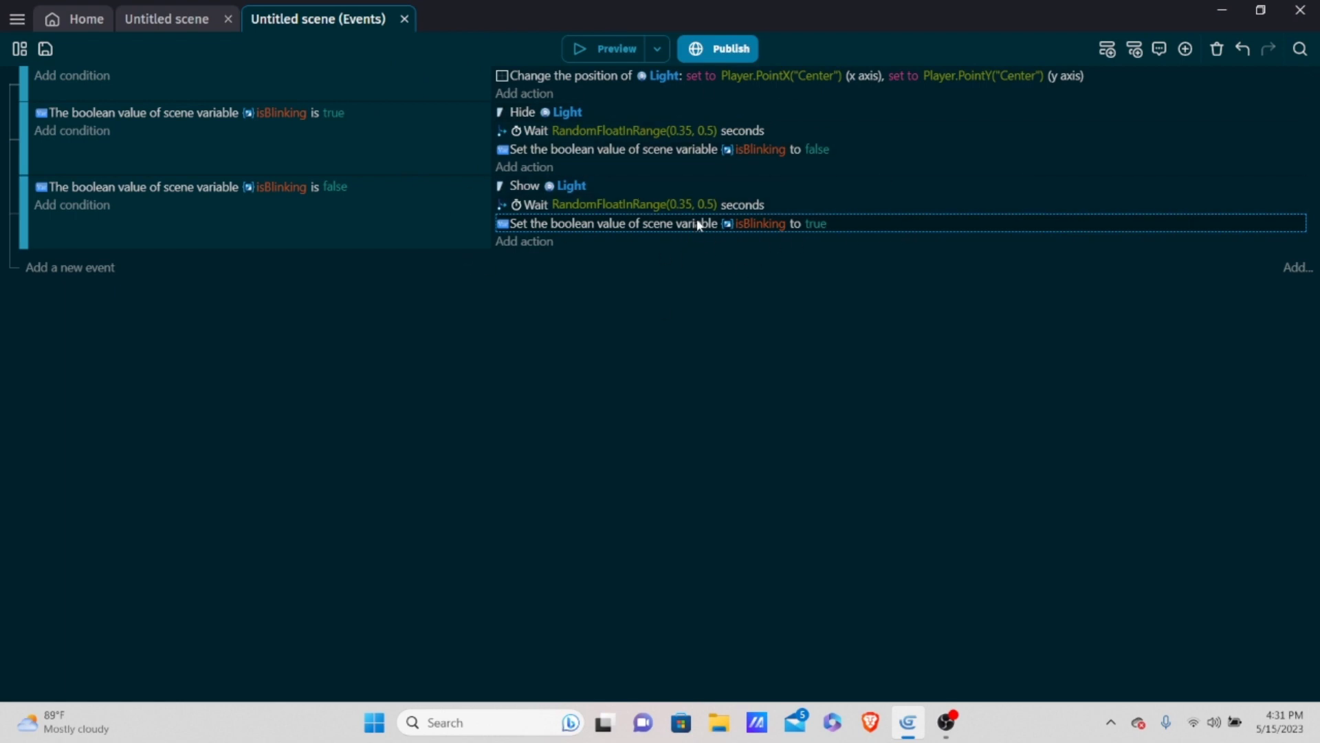
click(613, 49)
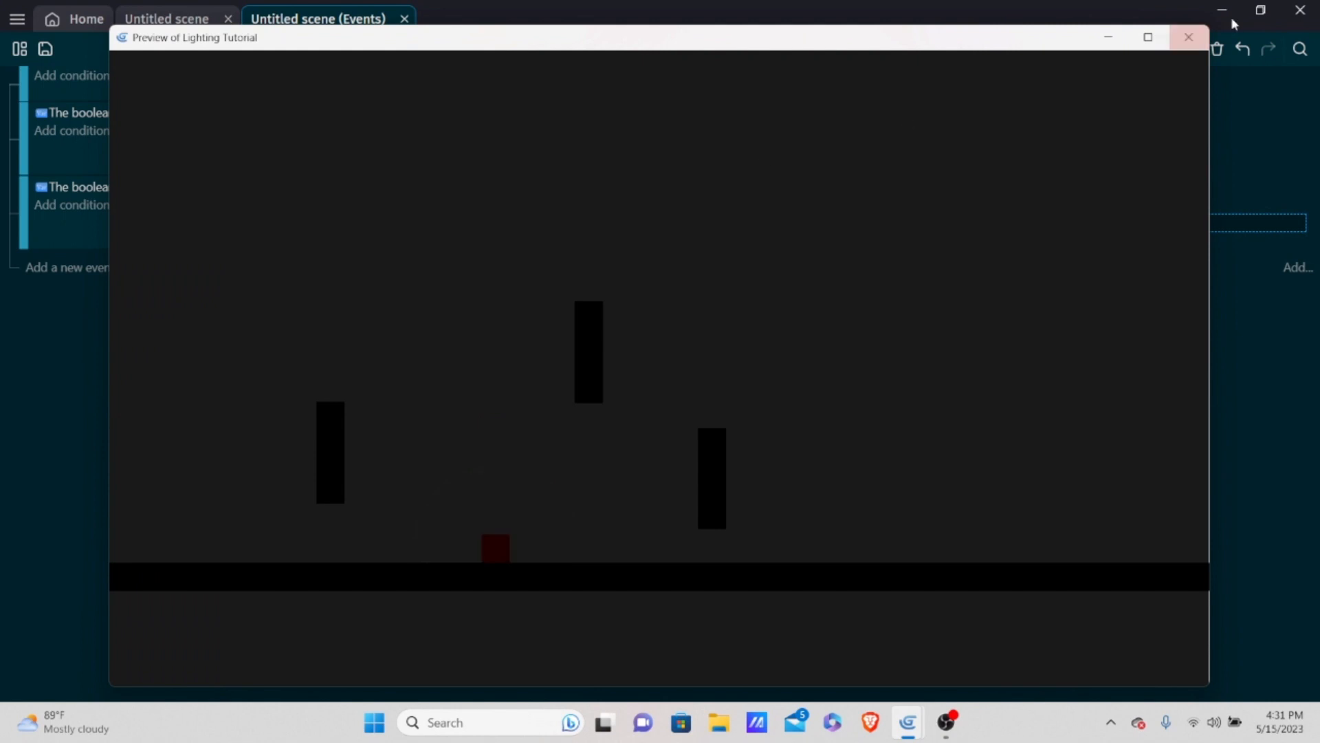
click(1187, 37)
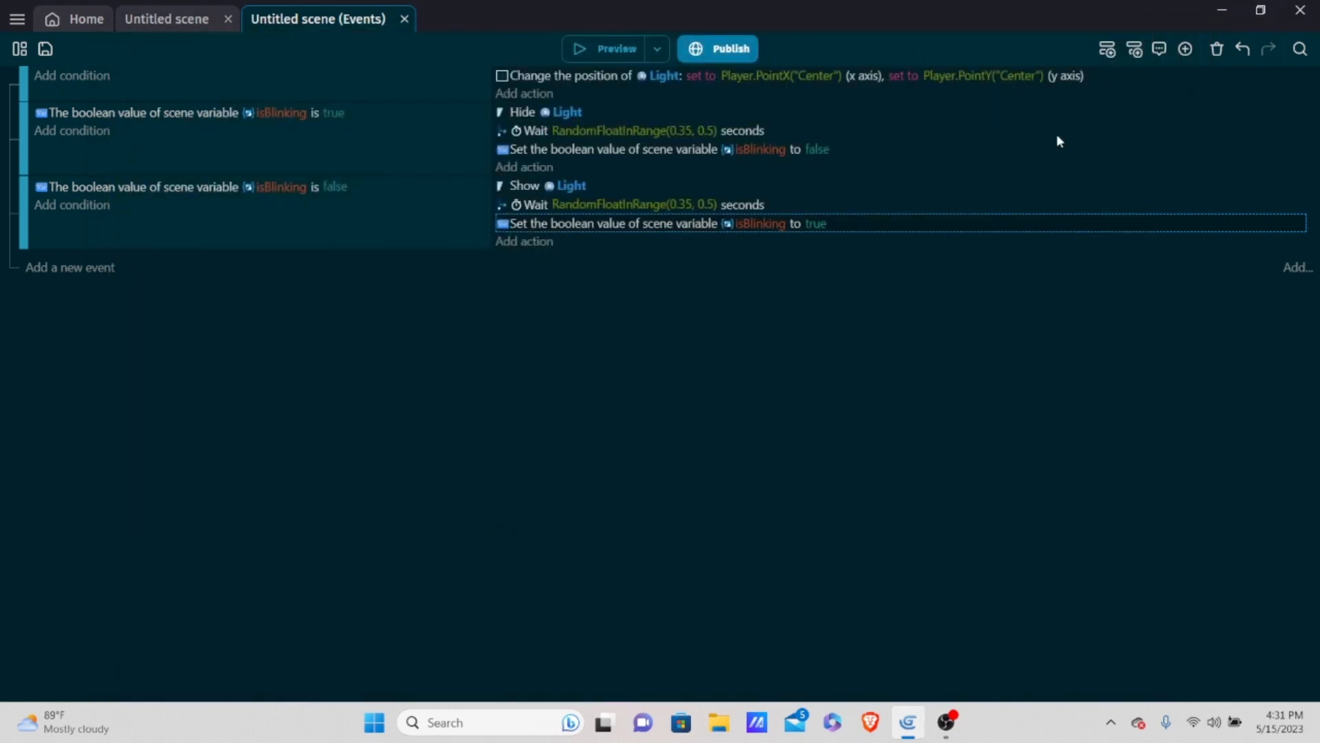
Set the Light object's radius to 200 in the scene editor and apply the change.
click(167, 18)
click(731, 289)
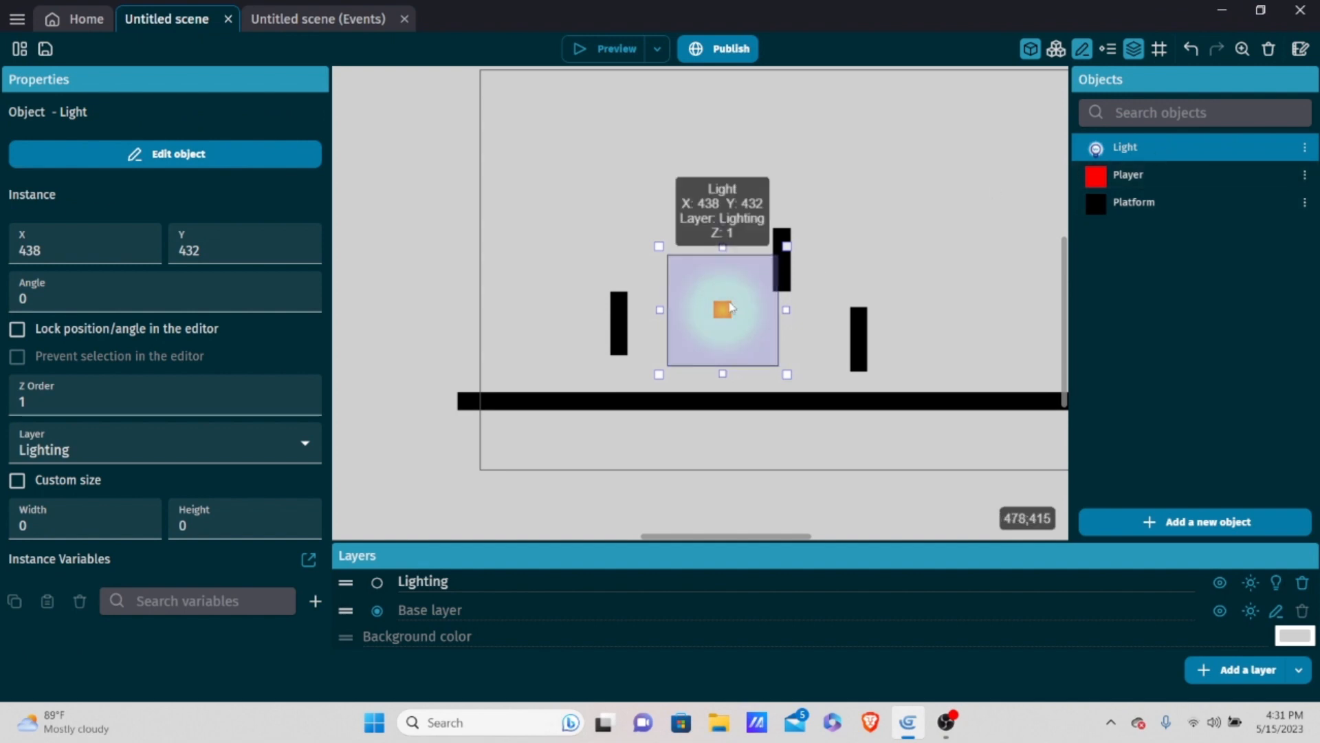
double_click(1123, 146)
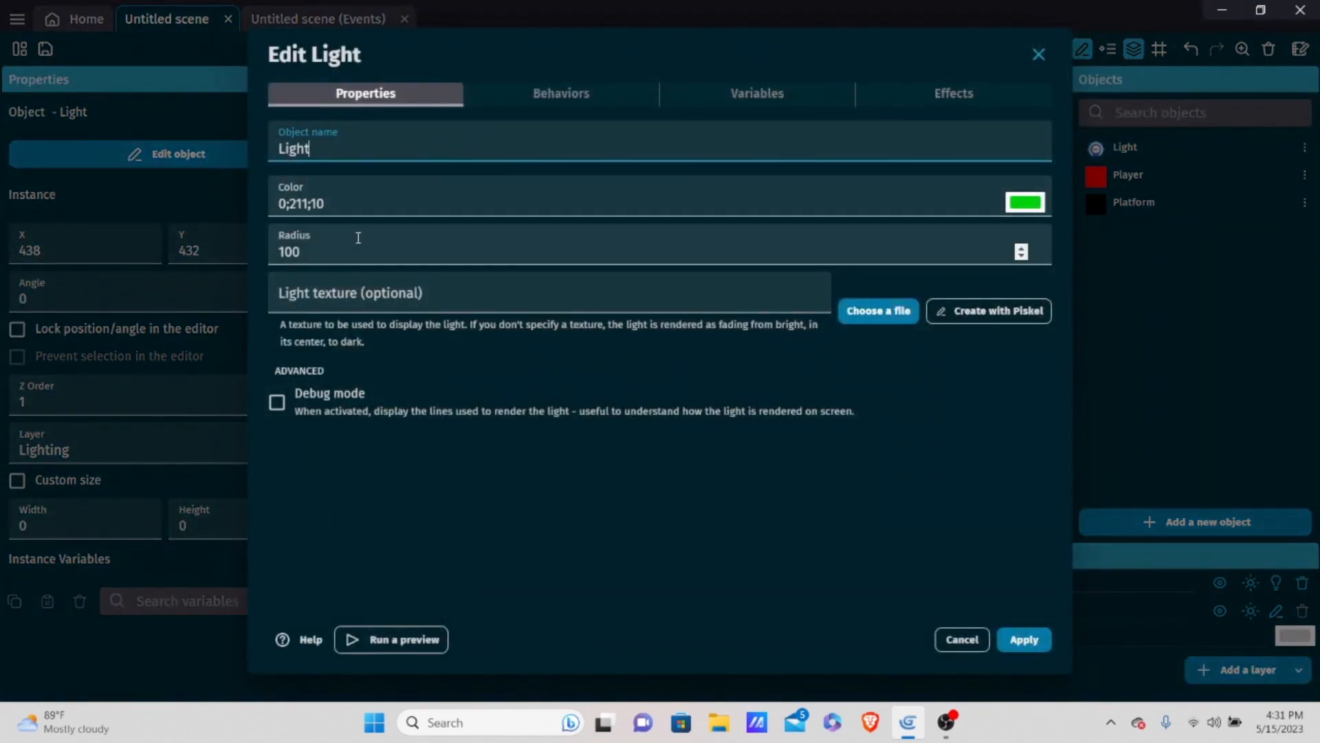
drag(357, 242, 8, 227)
key(BackSpace)
text(200)
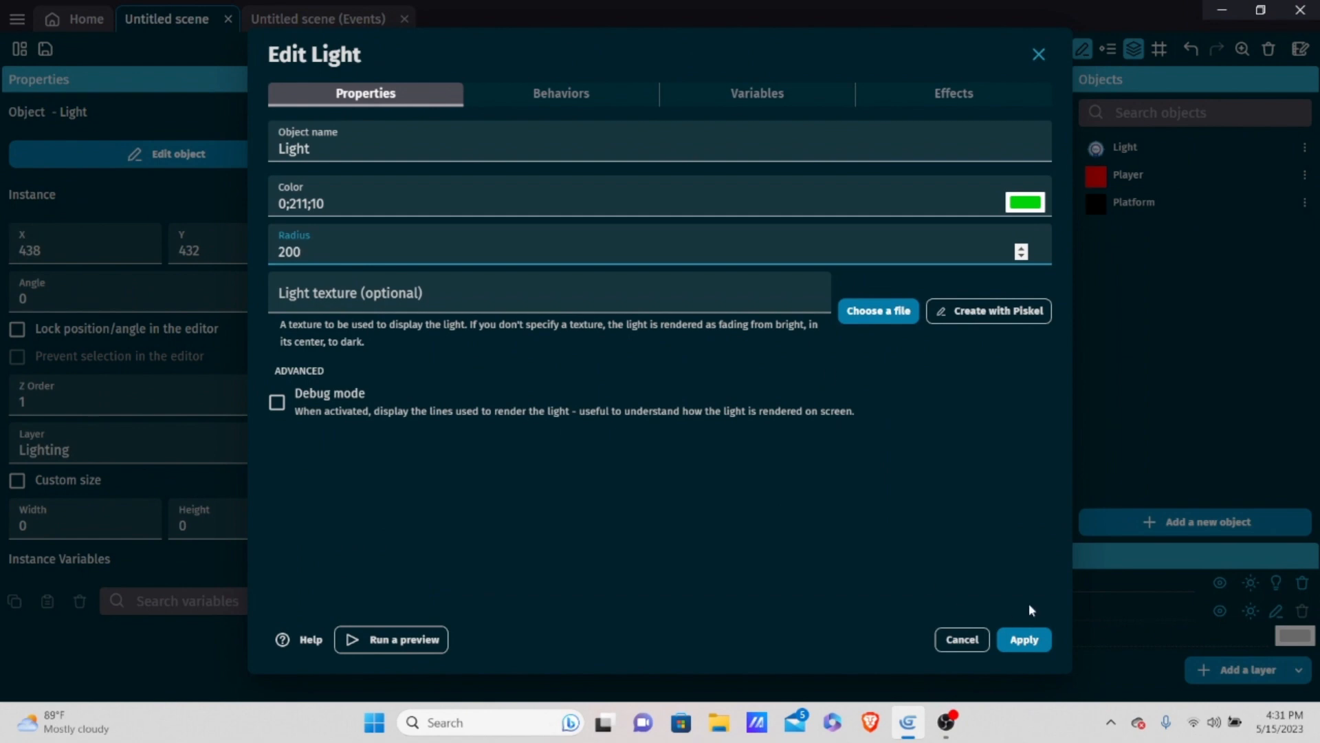
click(1025, 639)
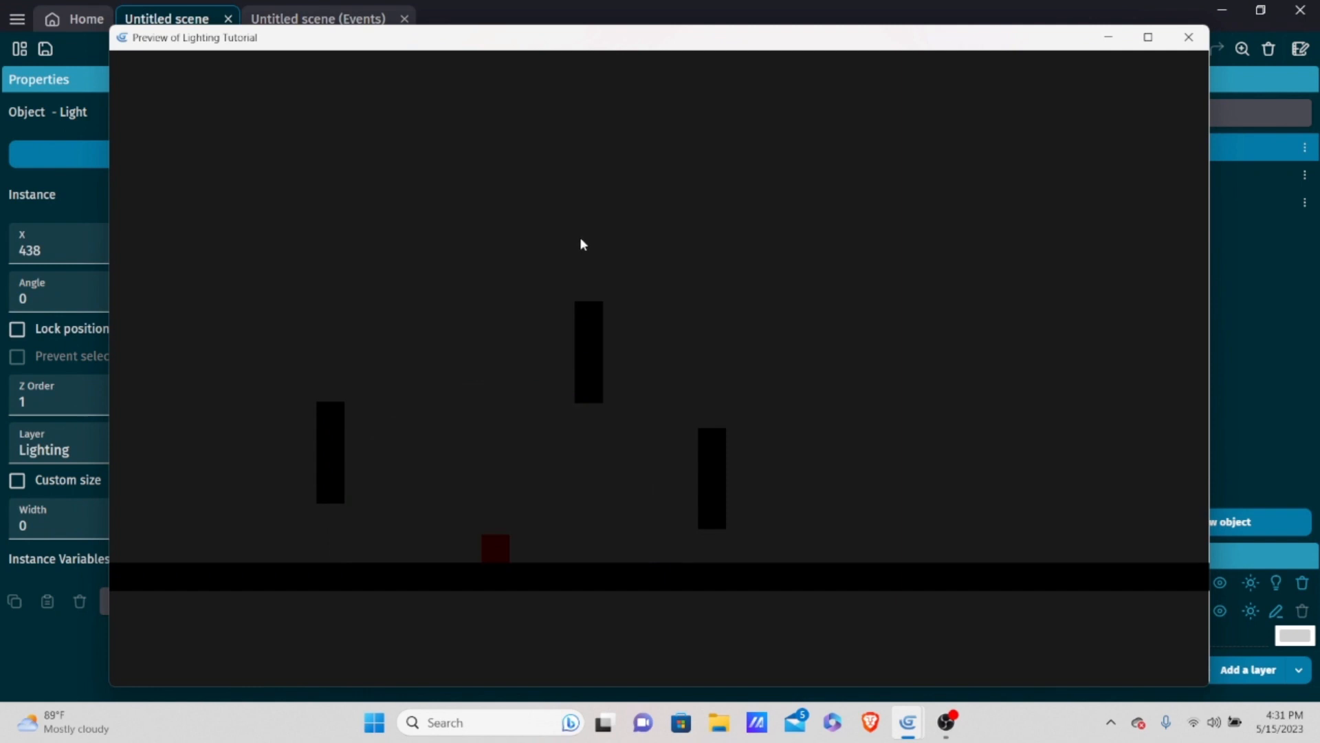
Move the Player back and forth past the platforms in the preview to check the larger flickering light, and close it.
key(Right)
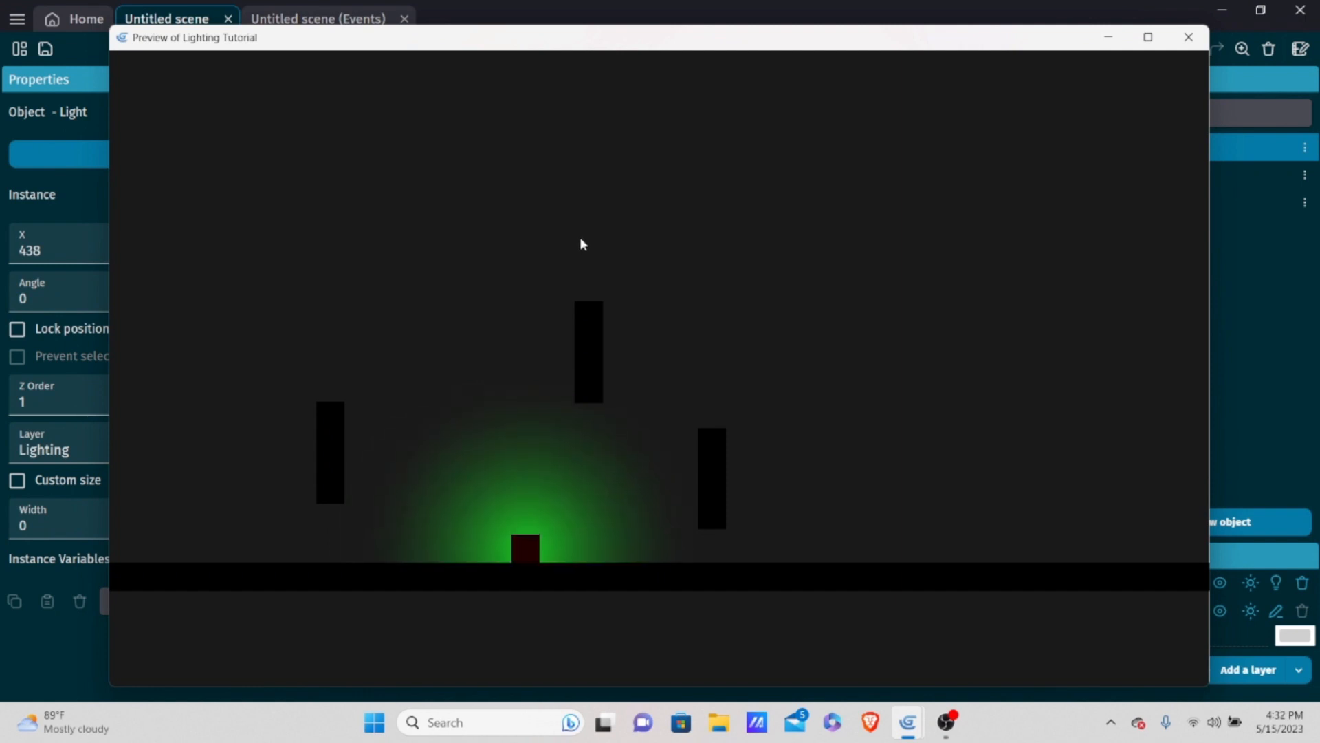
key(Right)
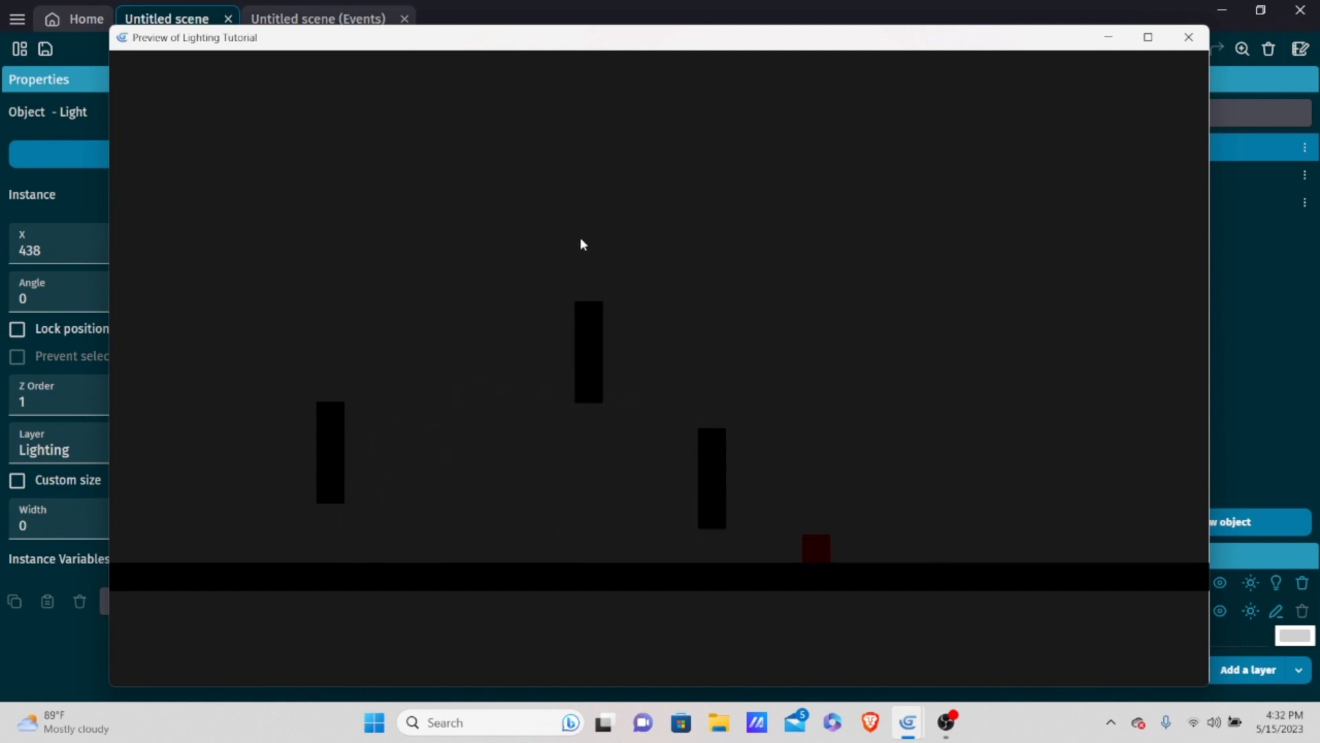
key(Right)
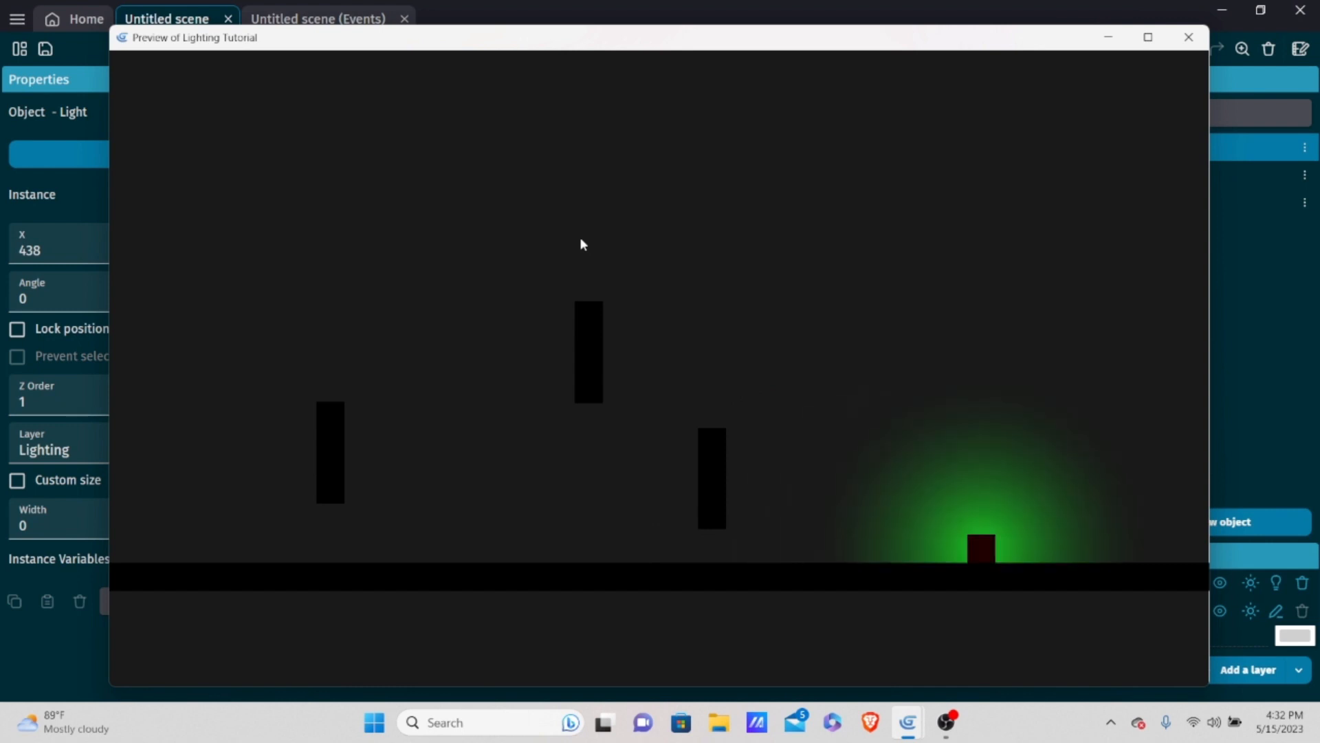
key(Left)
key(Right)
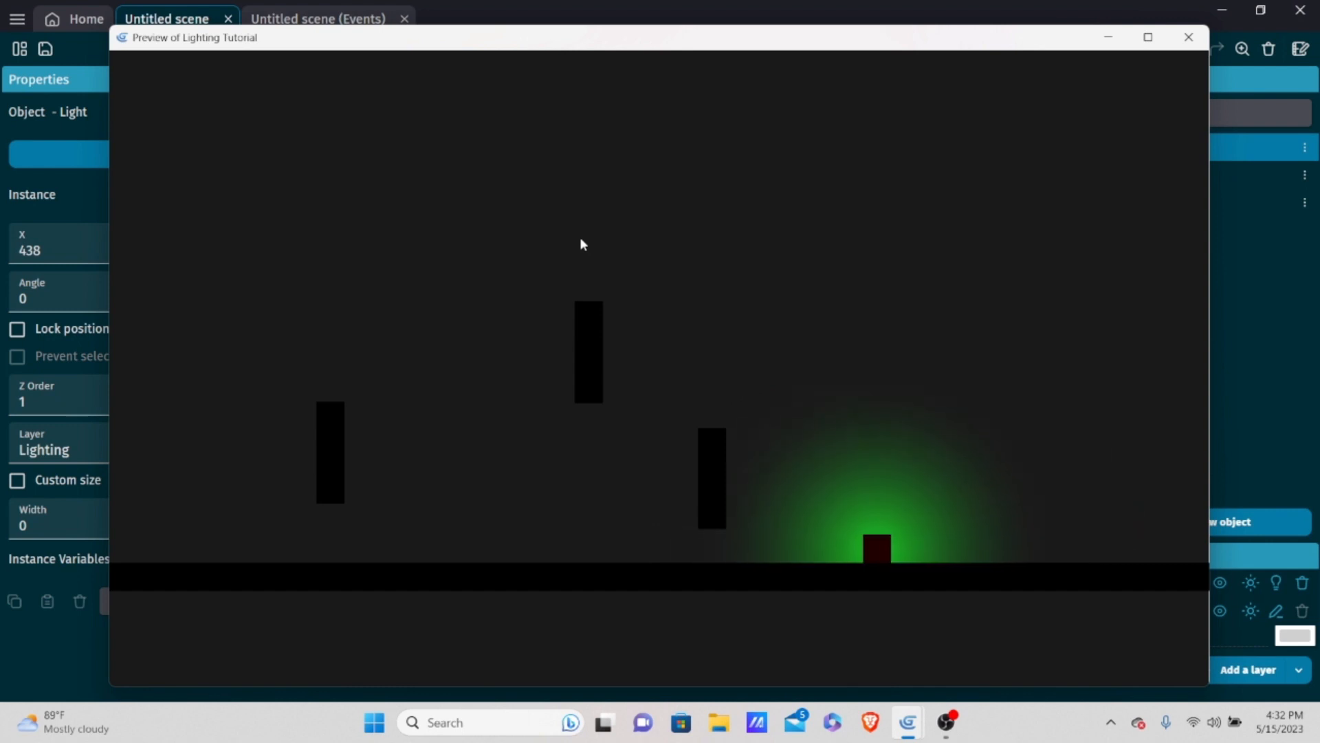
key(Left)
key(Left)
key(Right)
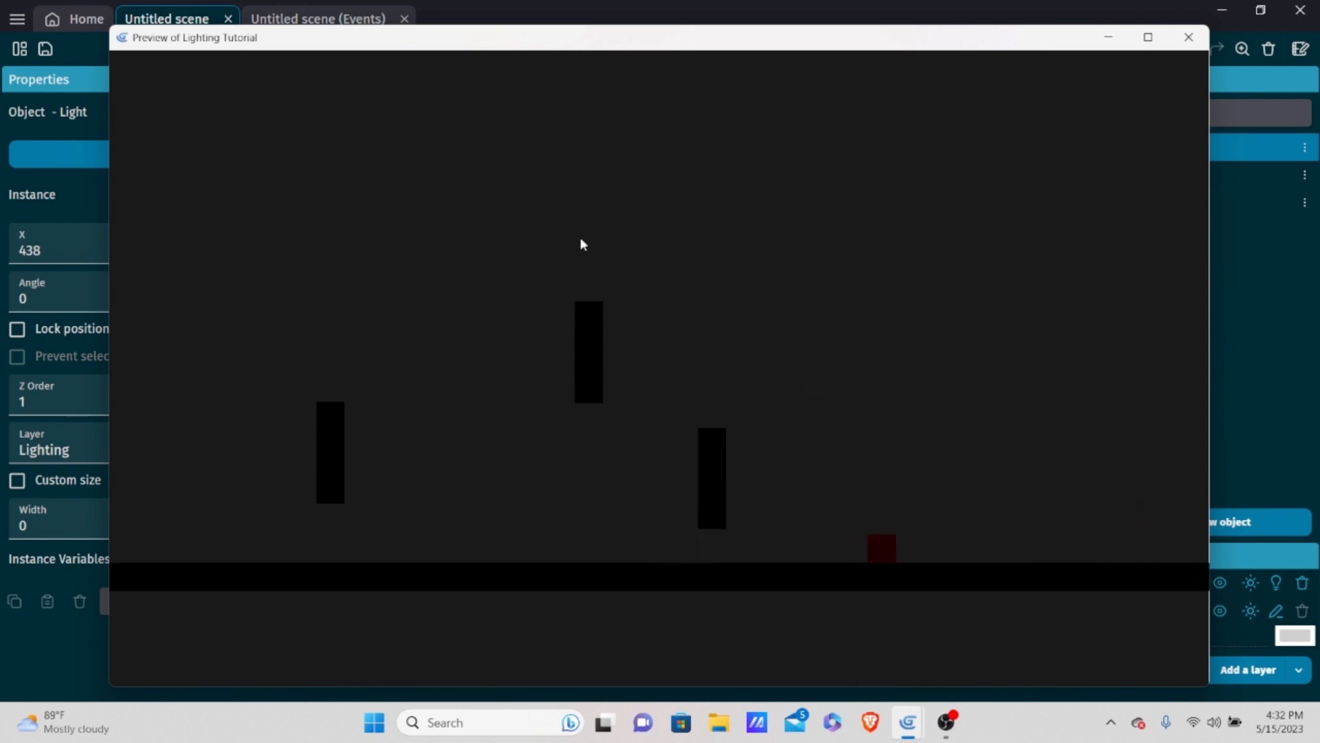
key(Left)
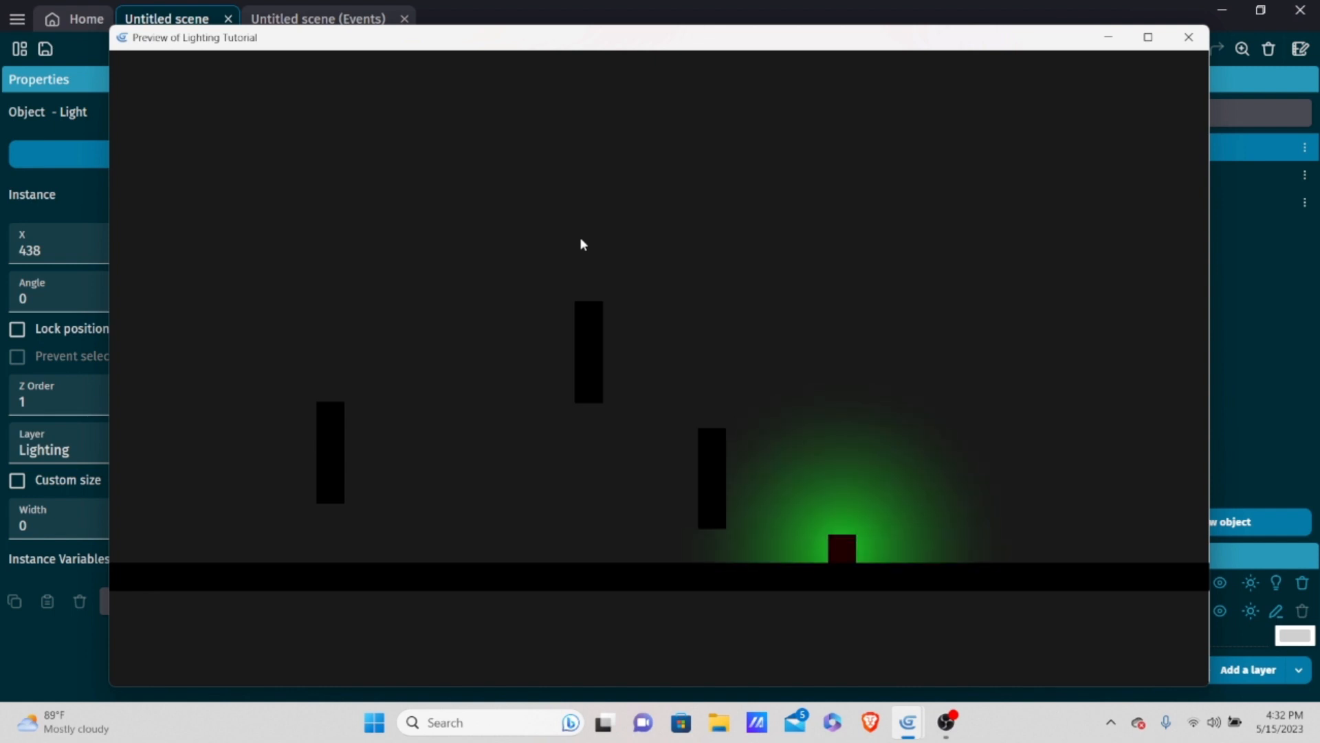
key(Left)
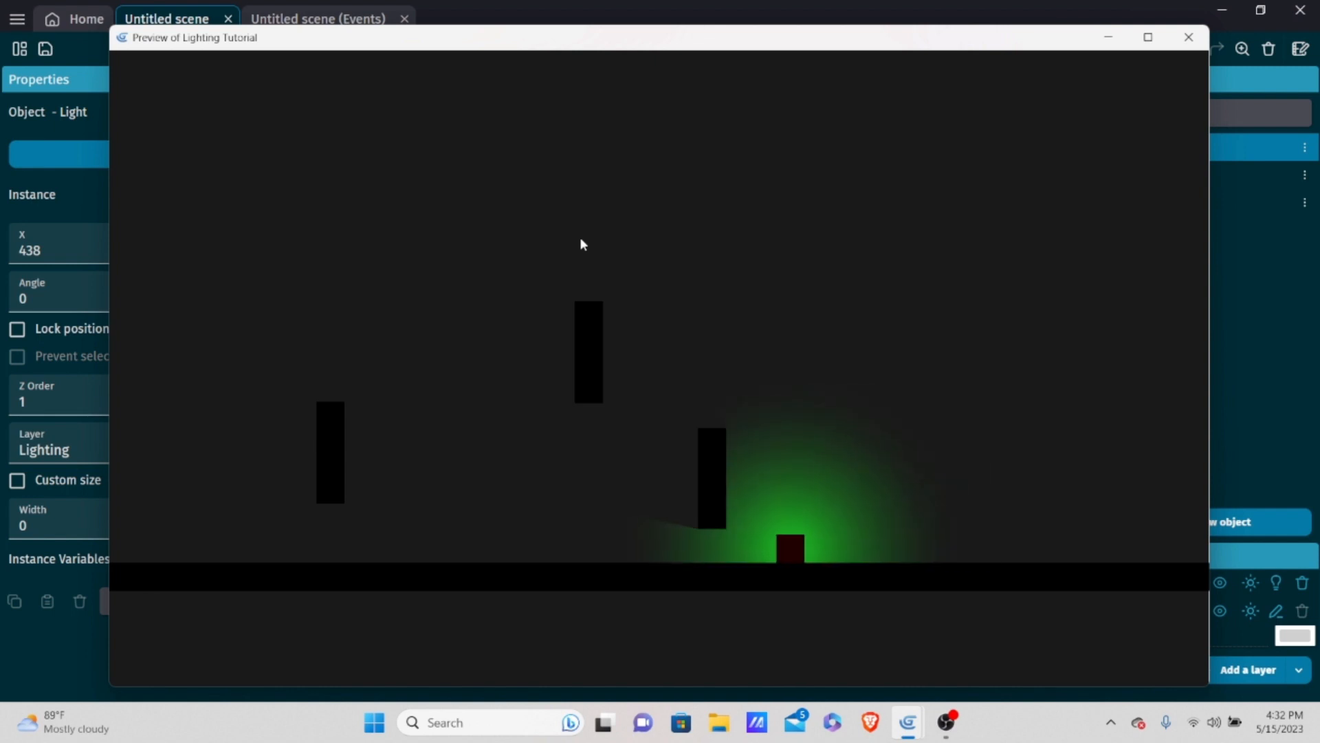
key(Right)
key(Right)
key(Left)
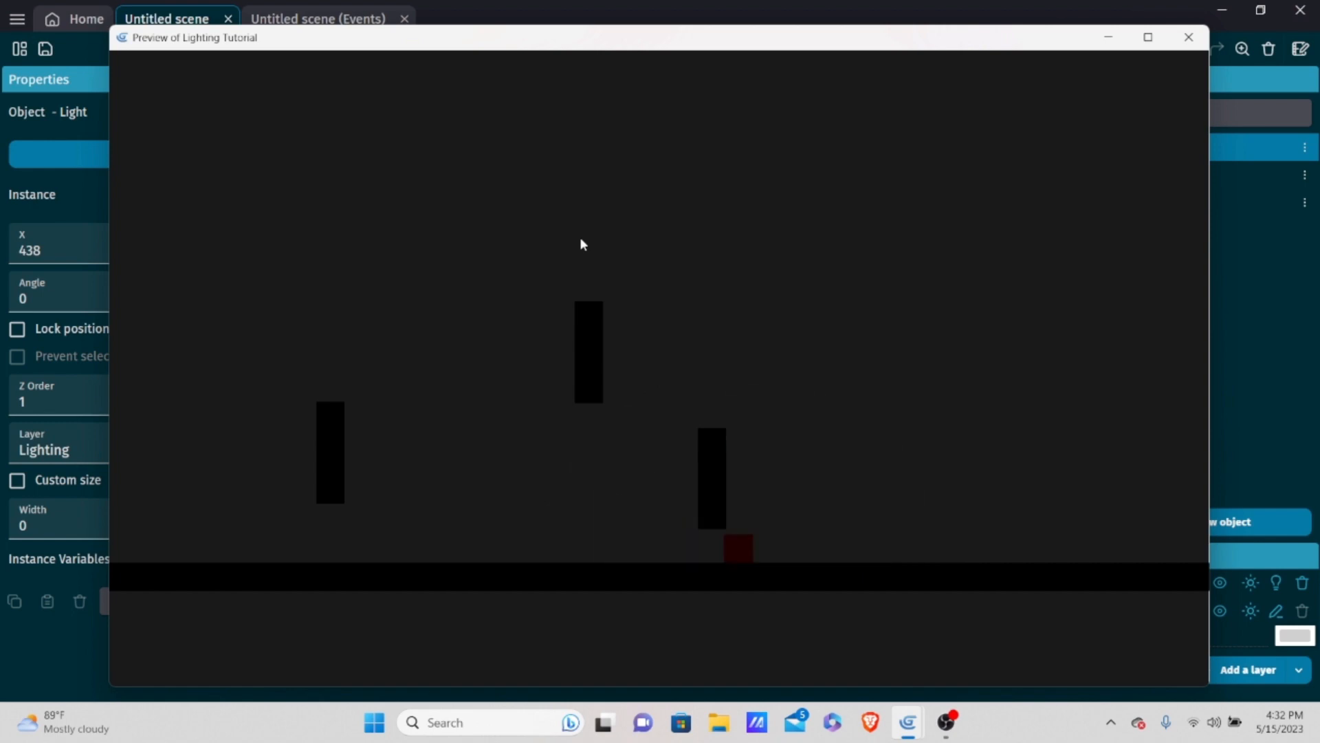
click(1188, 37)
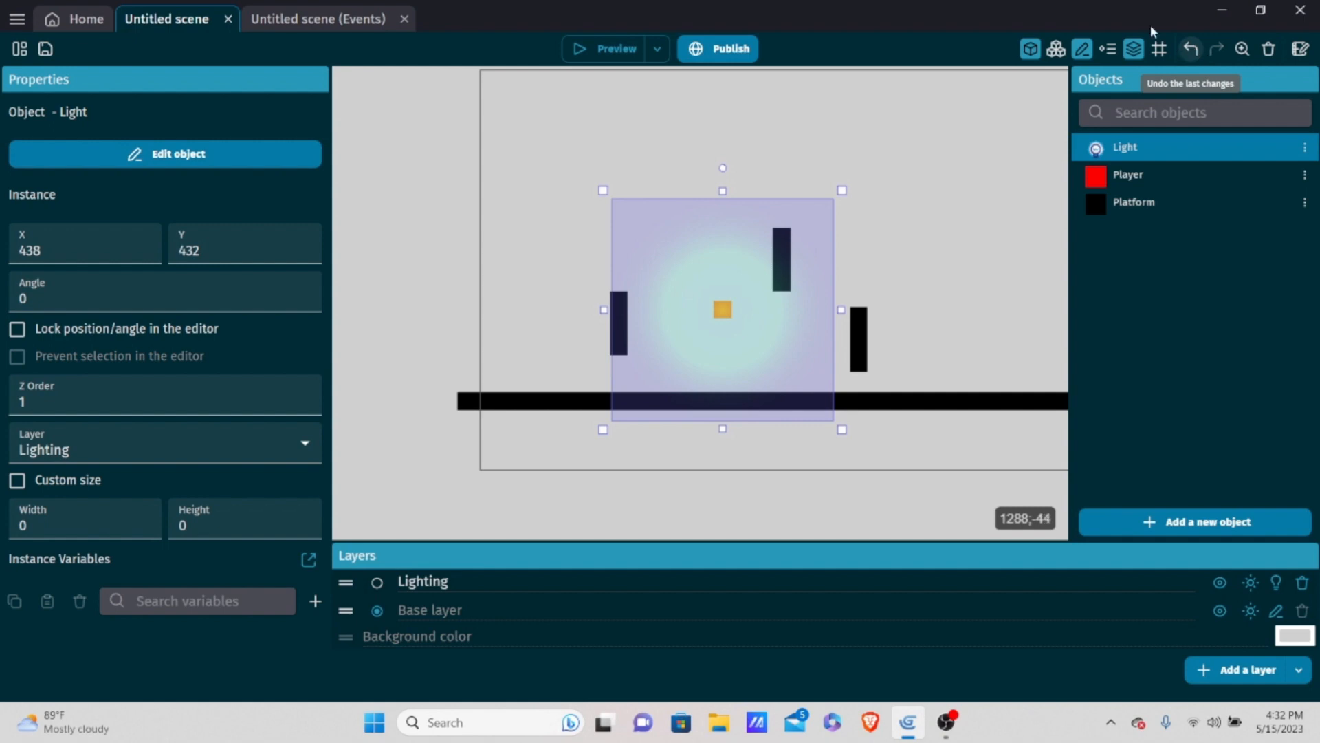
Add a new event at the end of the scene's events with a Key pressed condition for the z key.
click(297, 21)
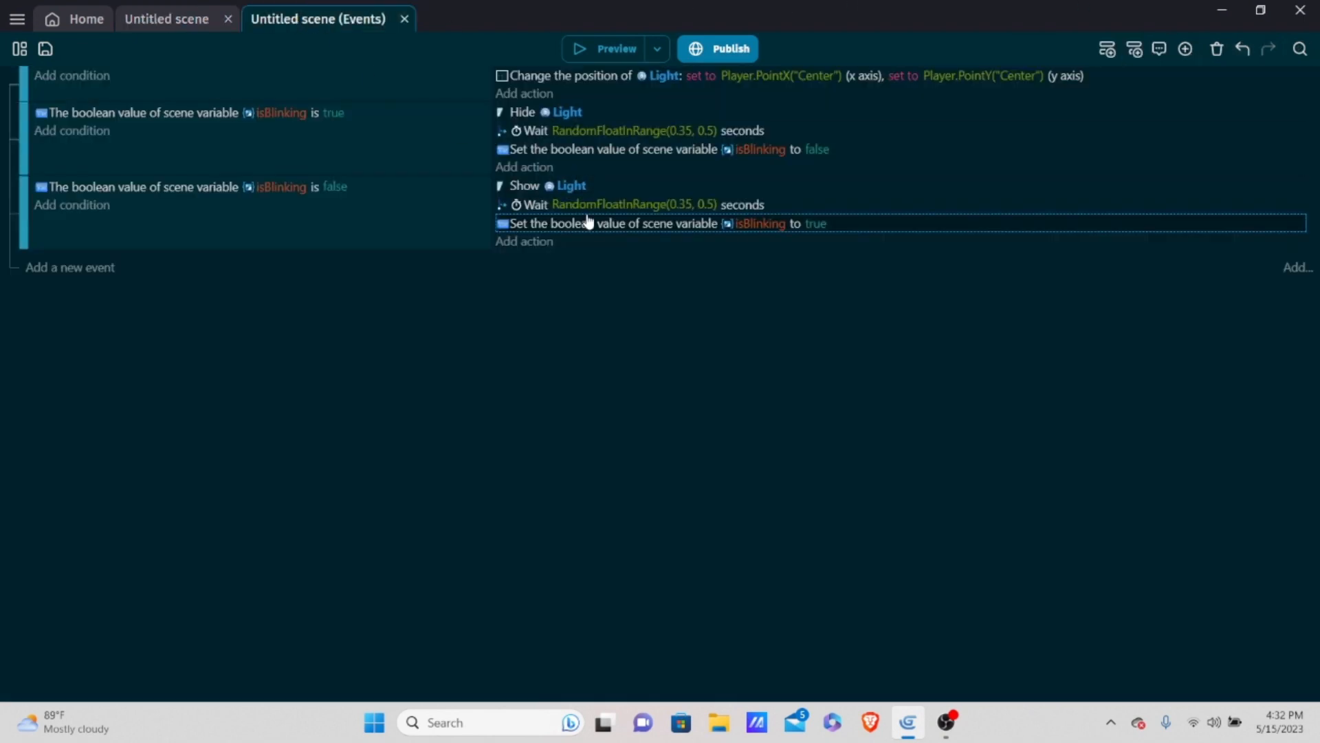
click(86, 269)
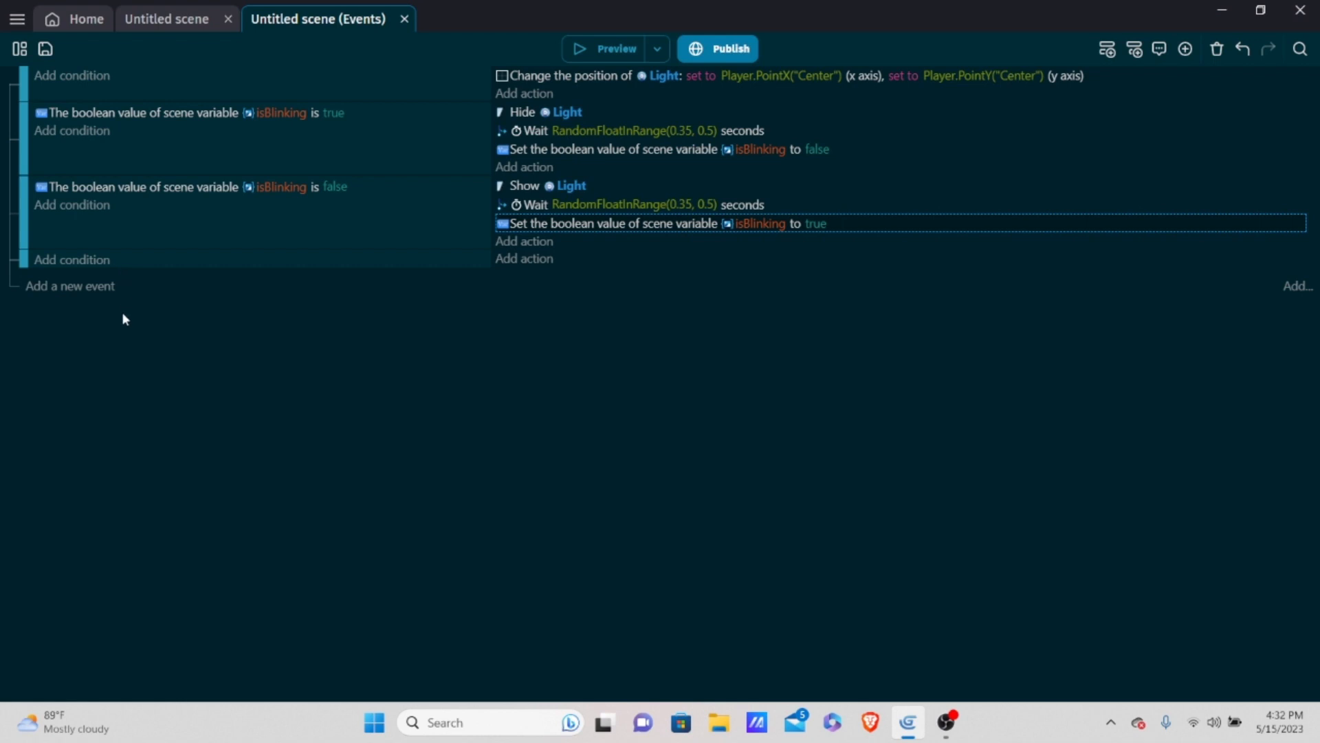
click(94, 264)
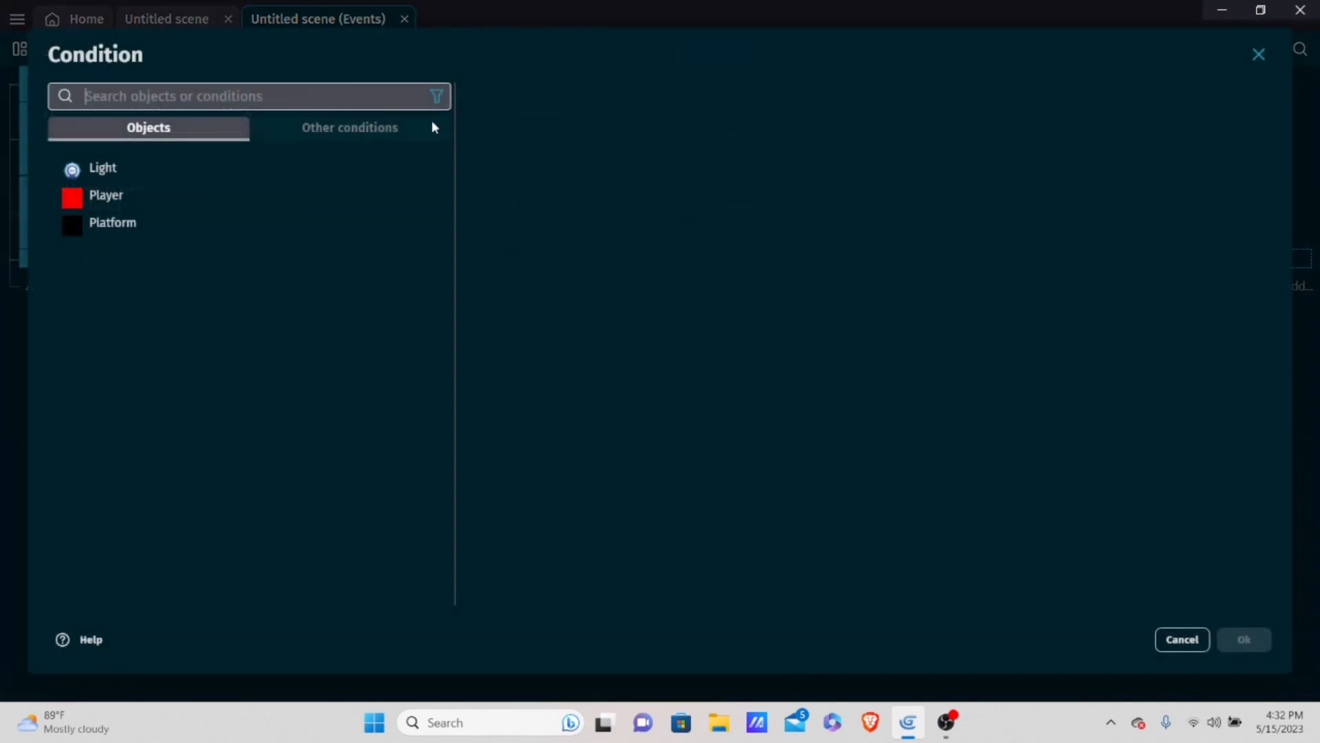
click(355, 135)
scroll(261, 385, down, 3)
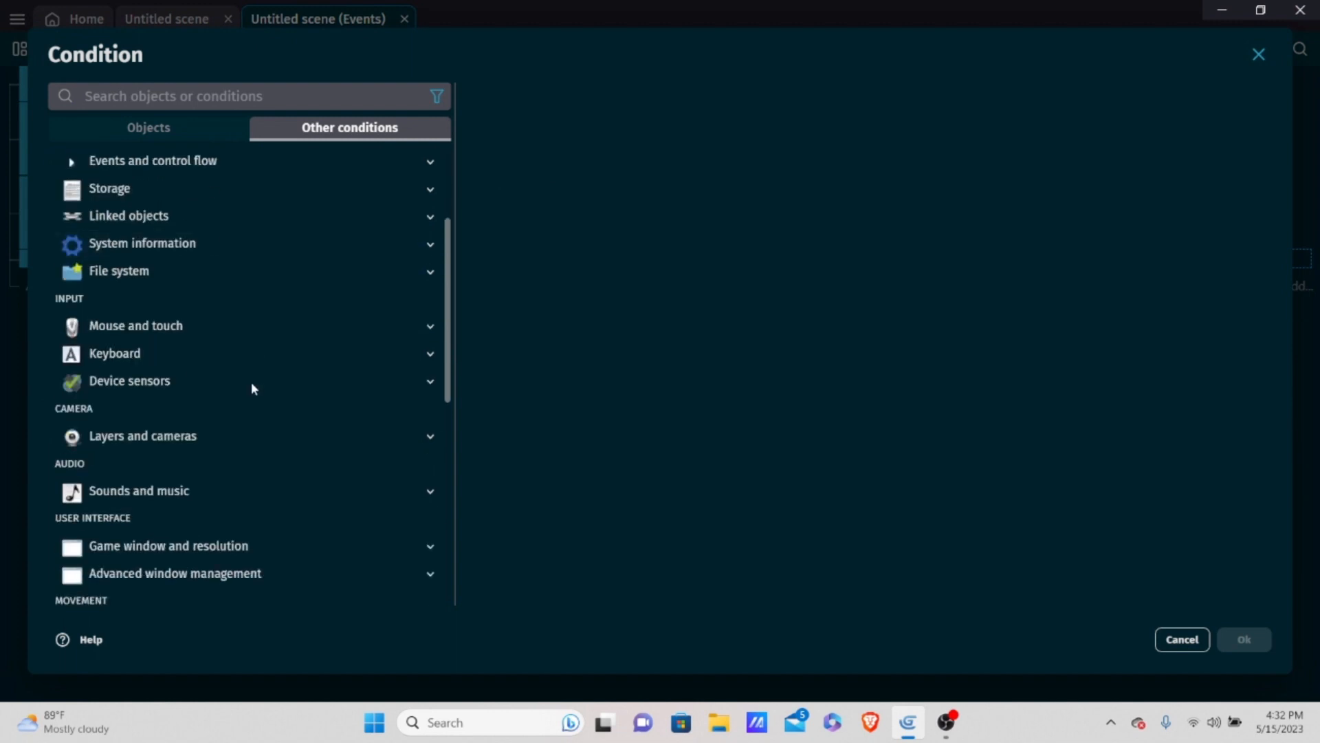
click(172, 349)
scroll(230, 363, down, 4)
click(153, 233)
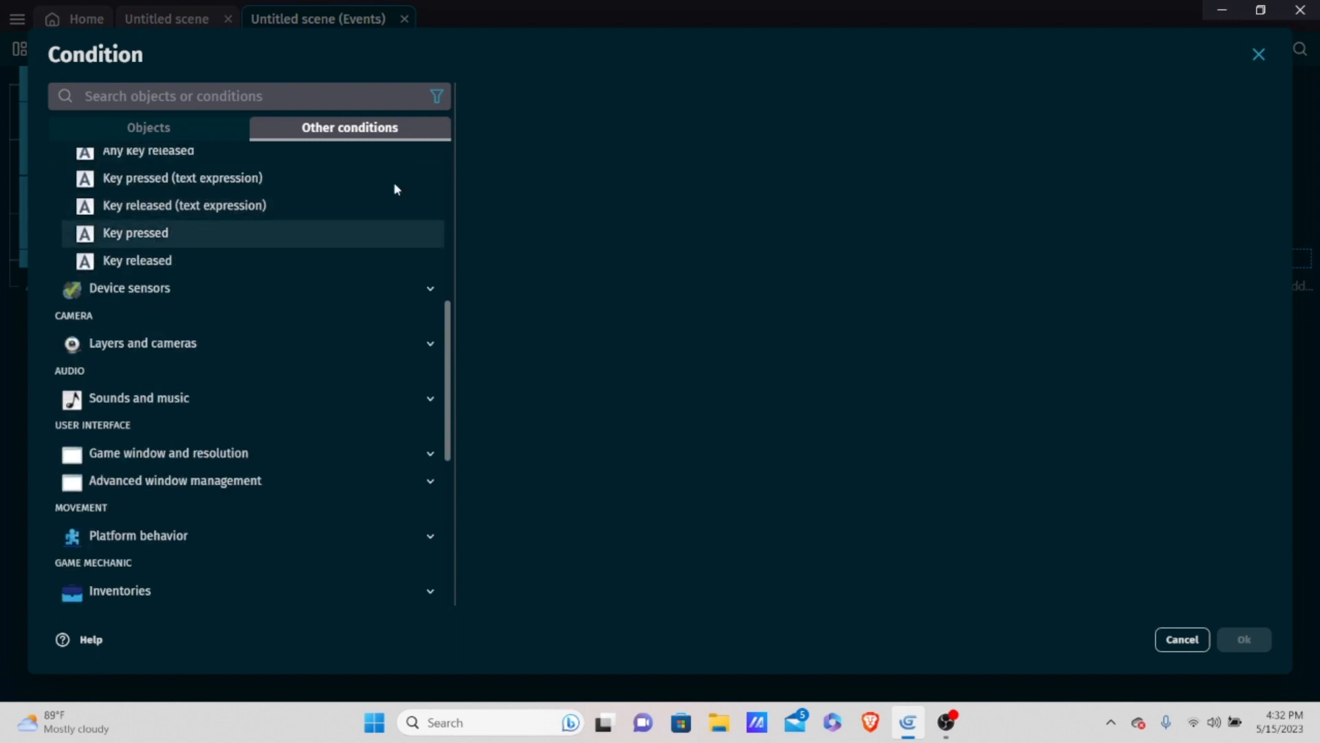
text(z)
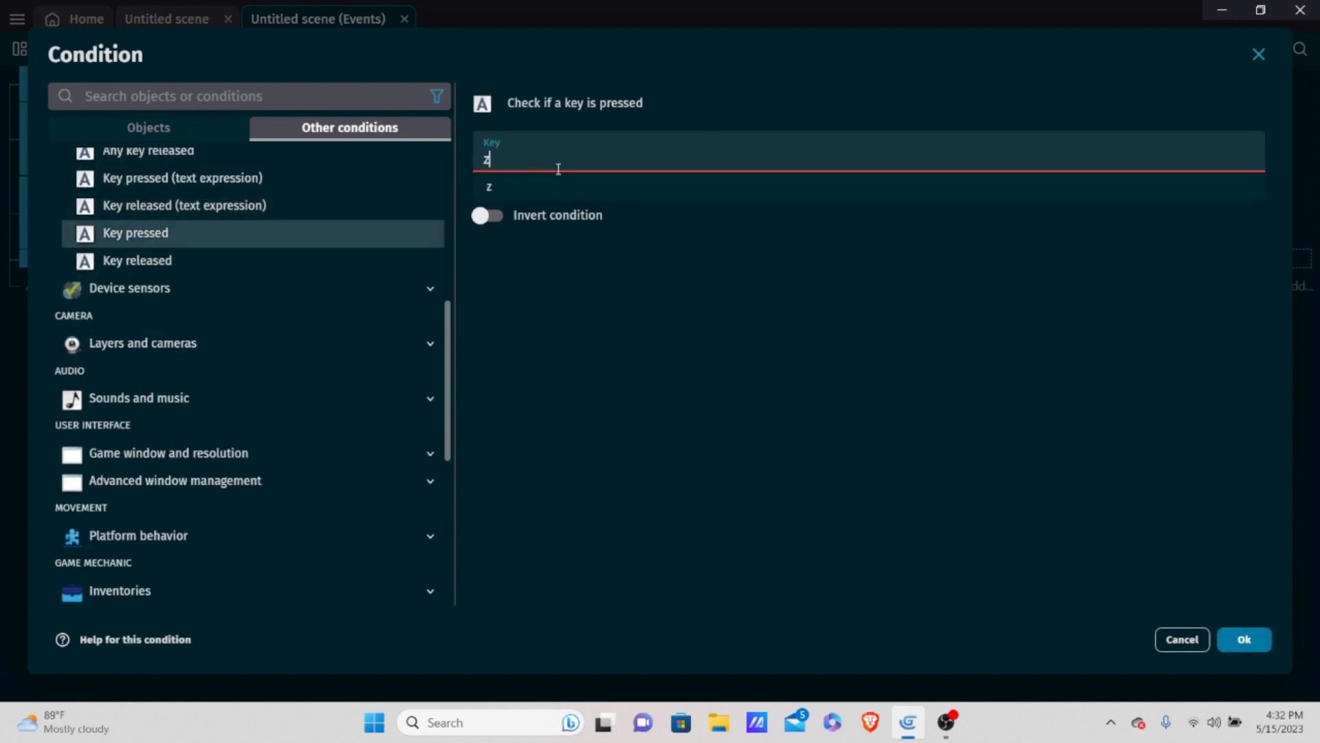
click(543, 187)
click(1238, 639)
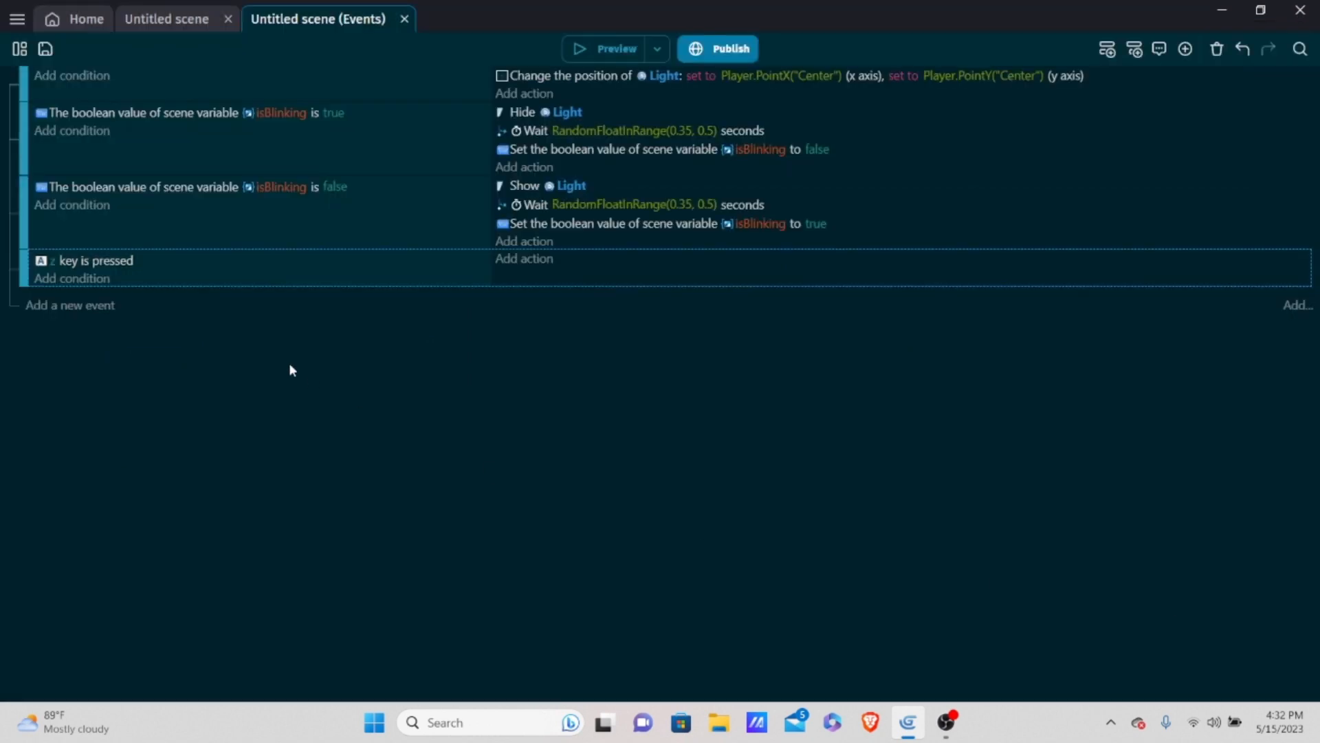
Add a Trigger once condition to the z key event.
click(106, 278)
click(307, 134)
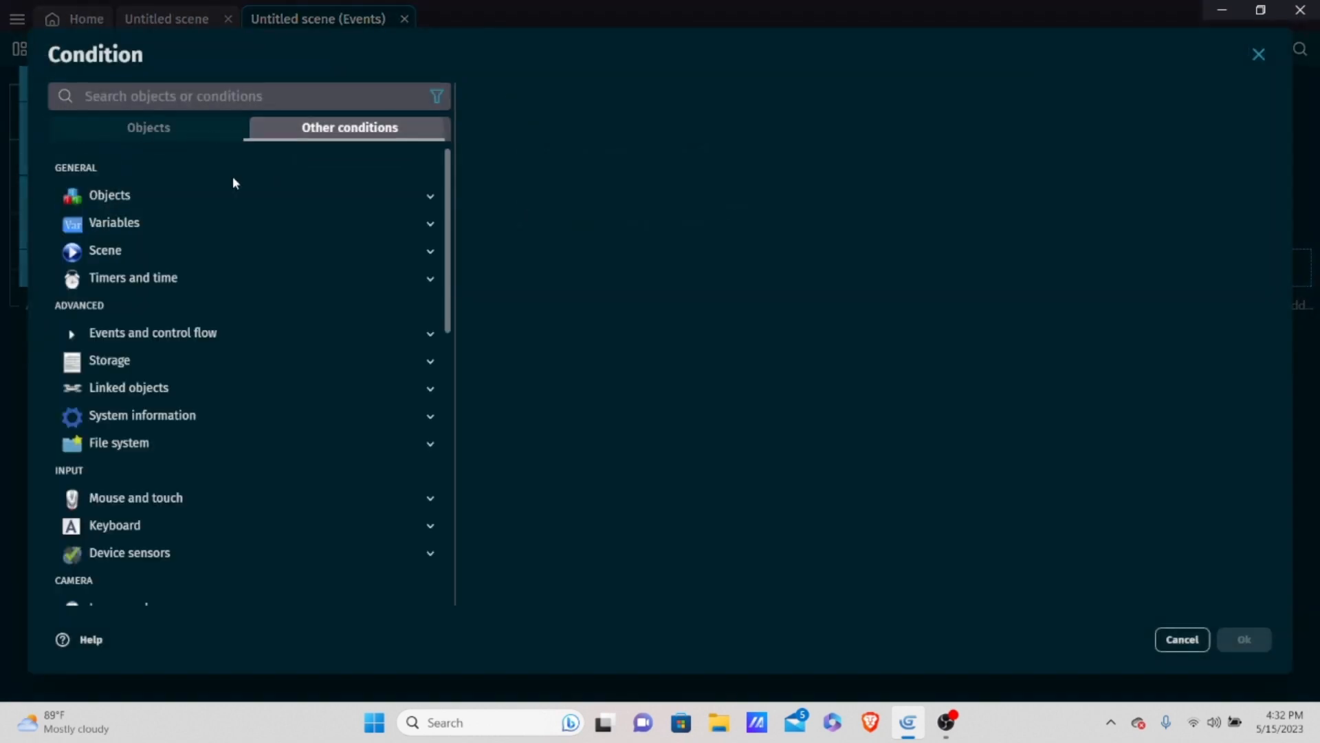
click(129, 332)
click(202, 498)
click(1244, 639)
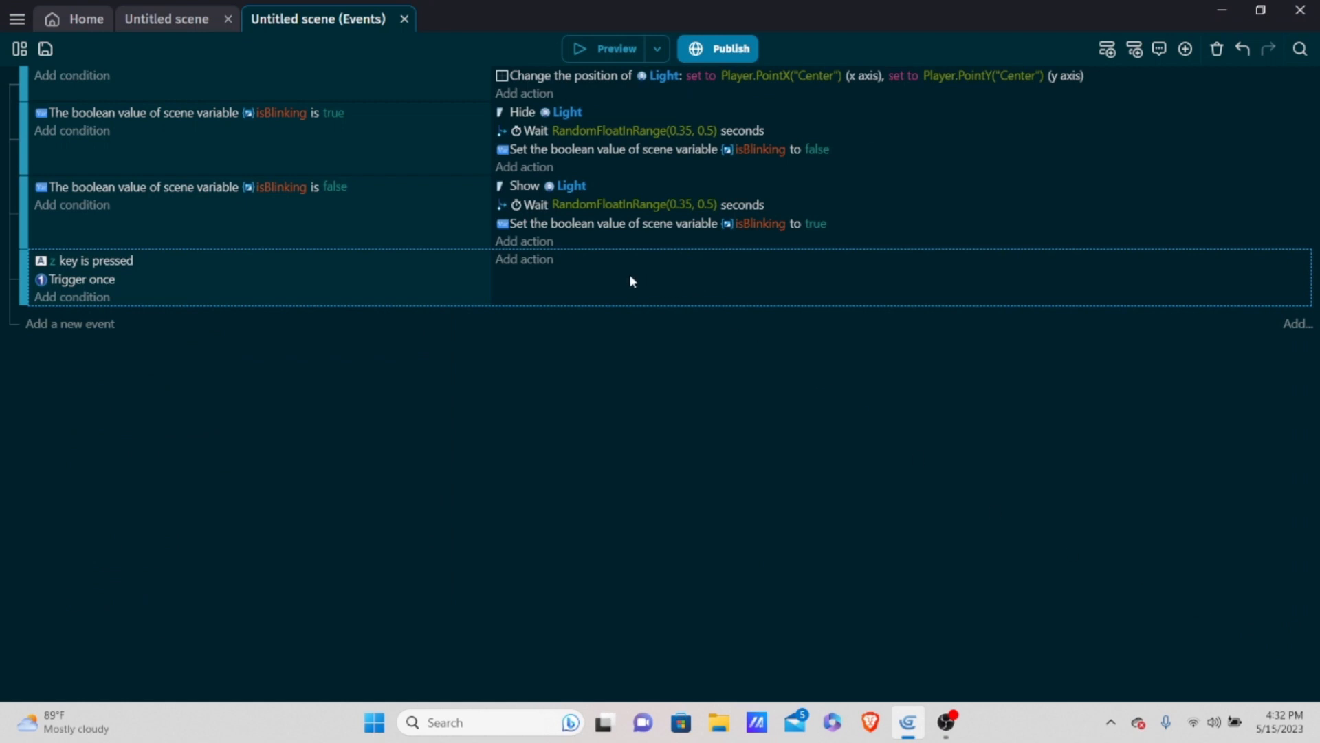
Add an action to the z key event that sets the Light's color to blue, "0;21;221".
click(532, 261)
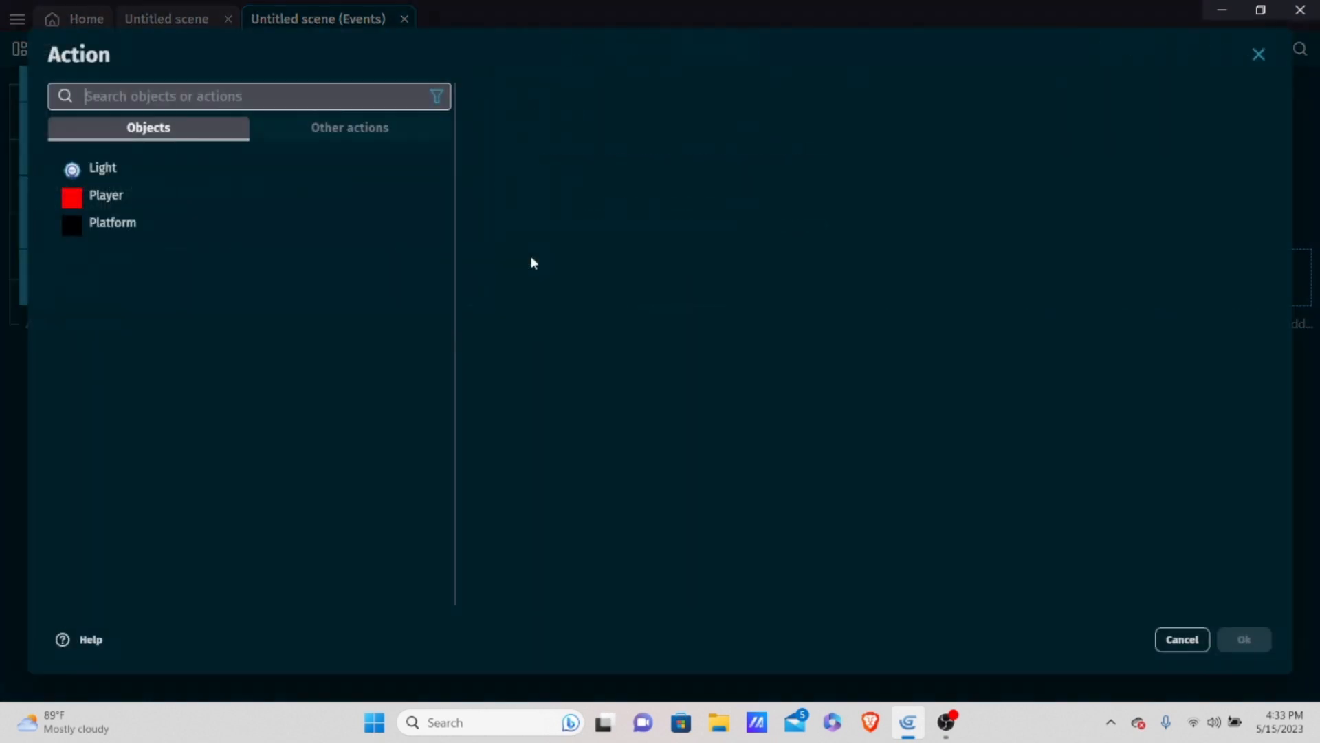
click(103, 169)
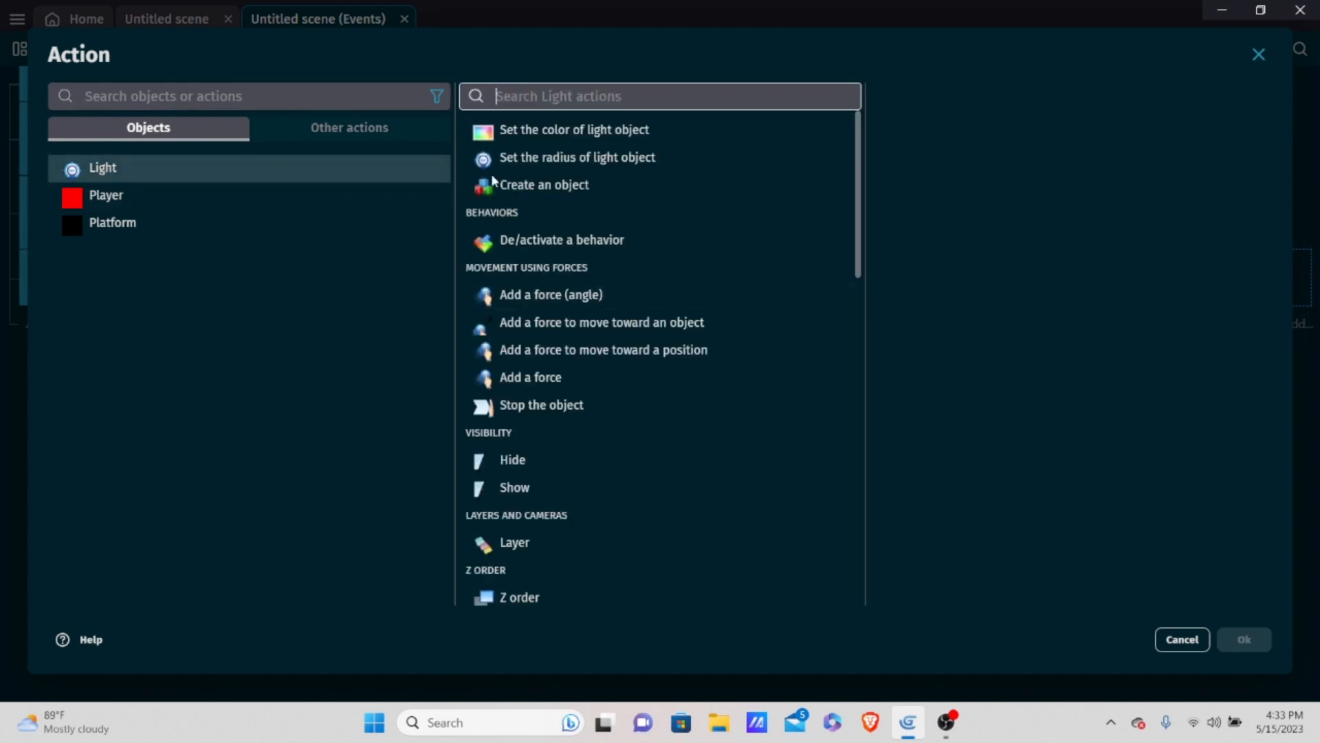
scroll(561, 234, down, 10)
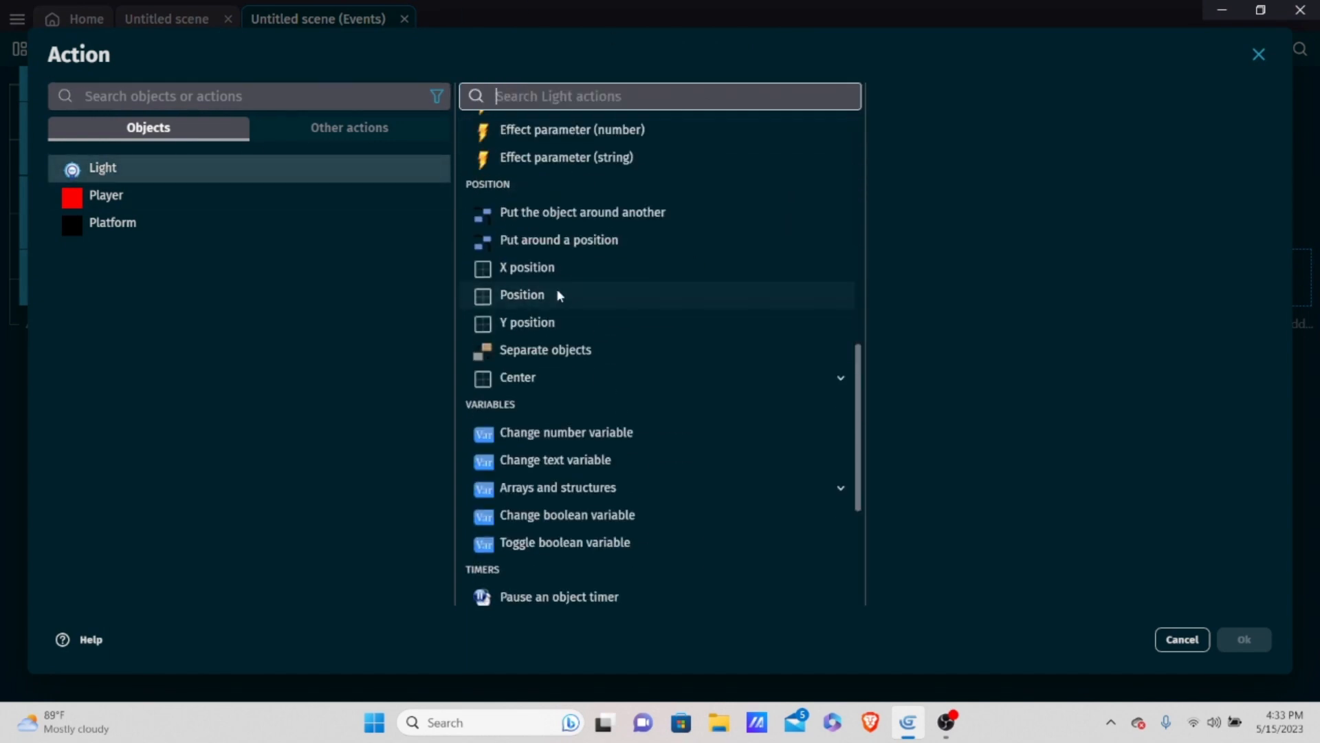
scroll(582, 282, up, 7)
scroll(581, 280, up, 3)
click(624, 135)
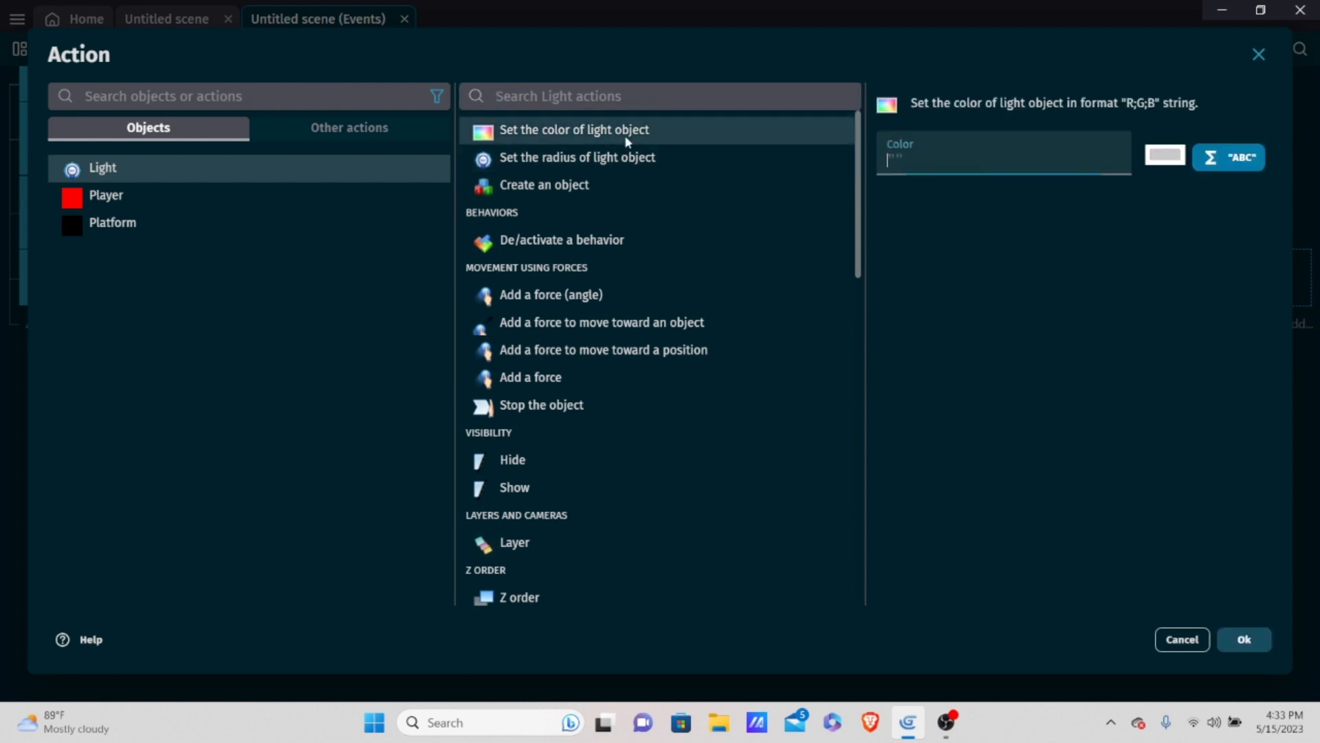
click(1167, 160)
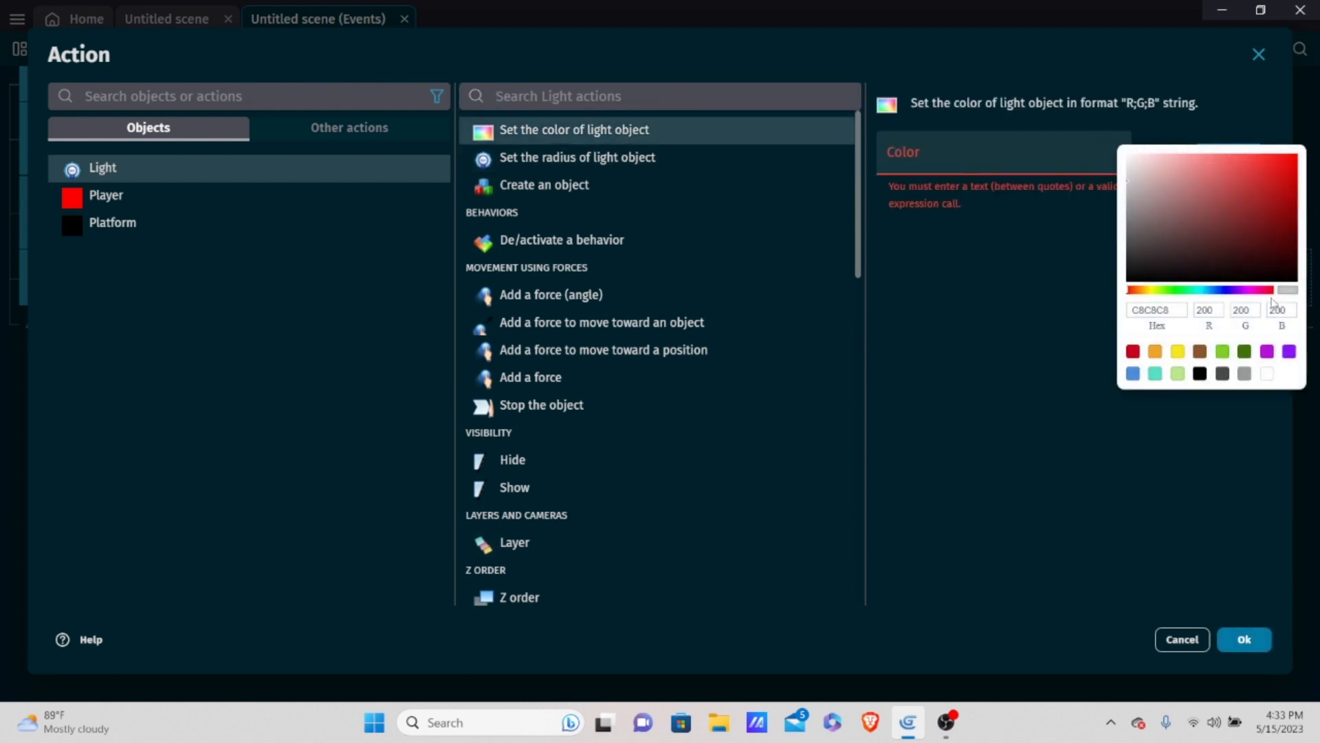
drag(1235, 291, 1222, 324)
mouse_move(1220, 198)
mouse_down()
mouse_move(1298, 194)
mouse_move(1299, 169)
mouse_up()
click(1058, 494)
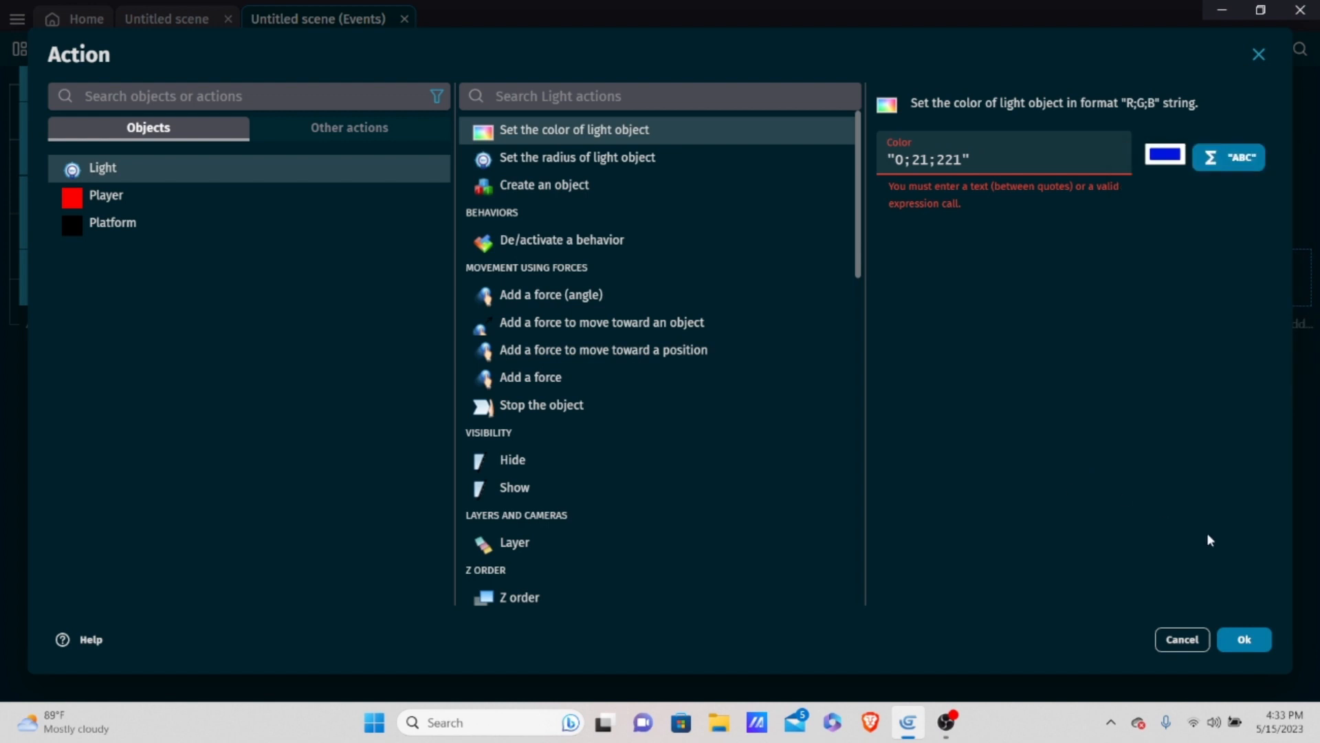
click(1248, 638)
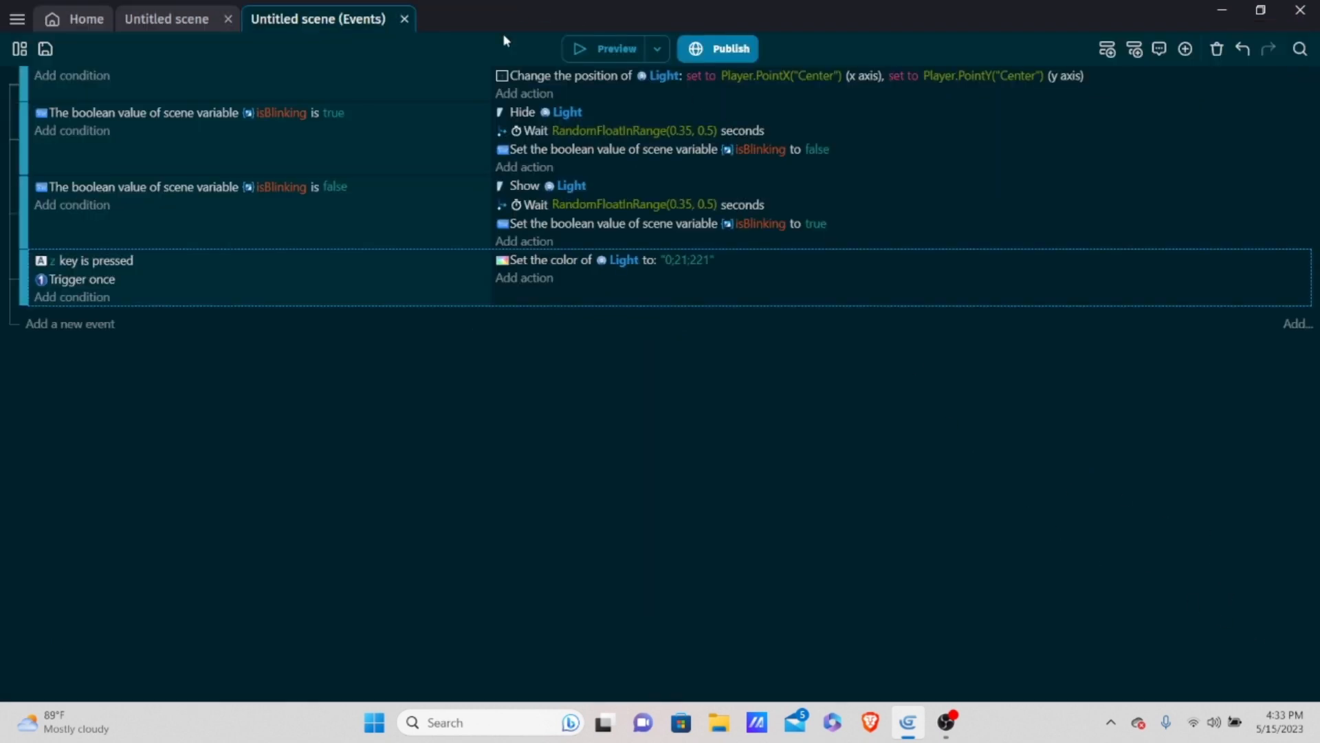
Run a preview, test the z key's color change repeatedly on the blinking light, and close the preview.
click(583, 47)
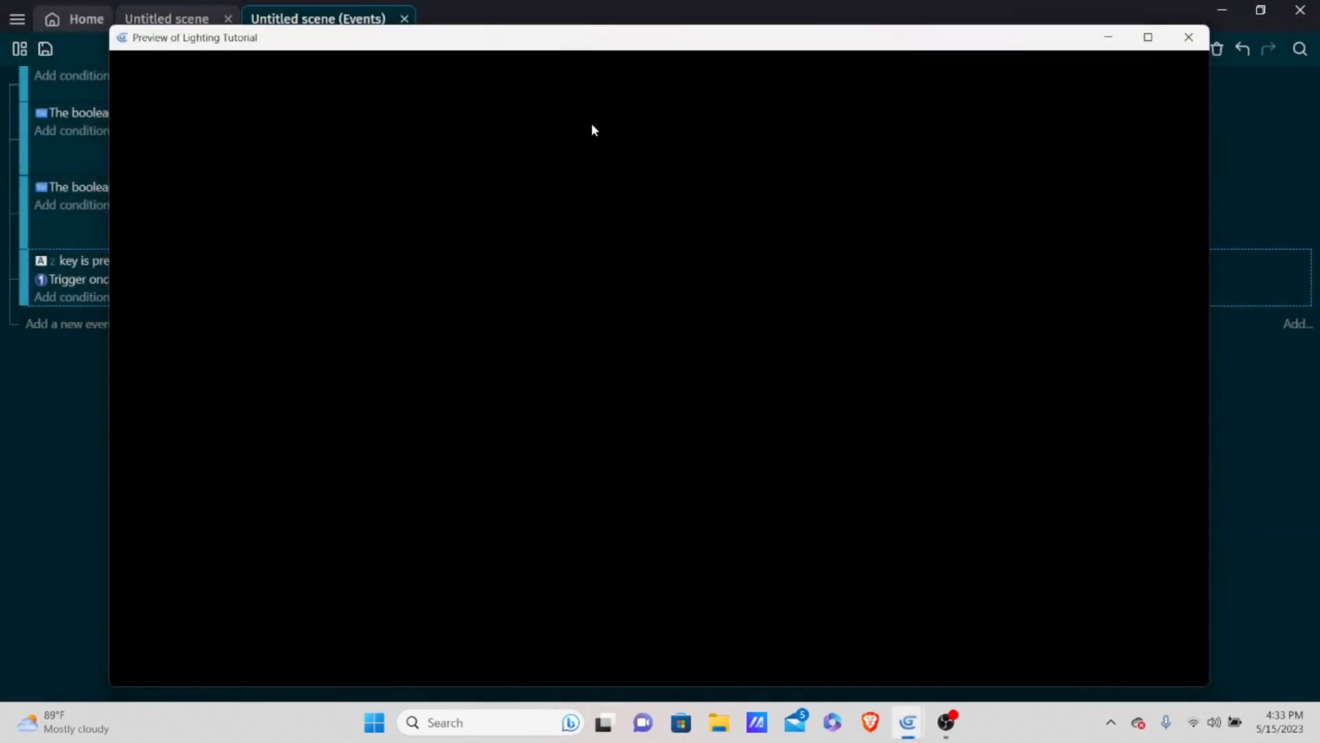
key(z)
key(z)
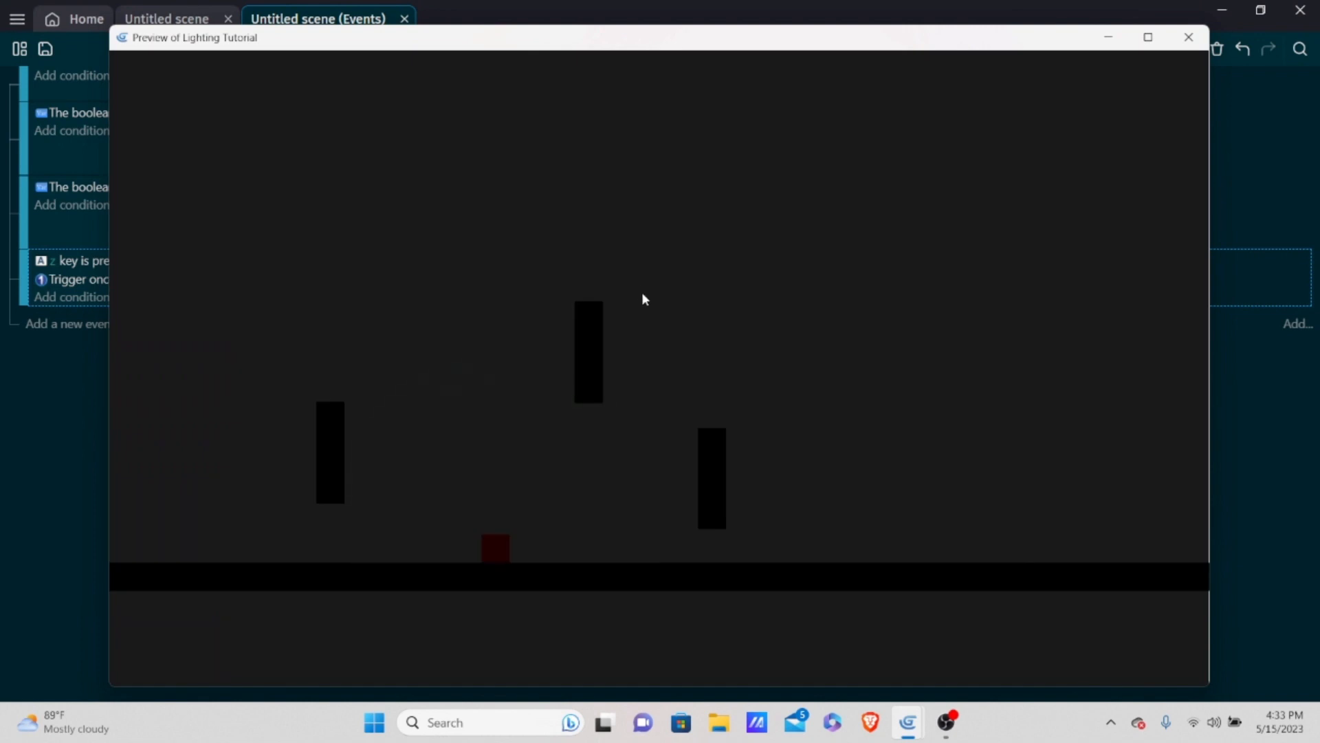
key(z)
key(z)
key(z)
key(z)
key(z)
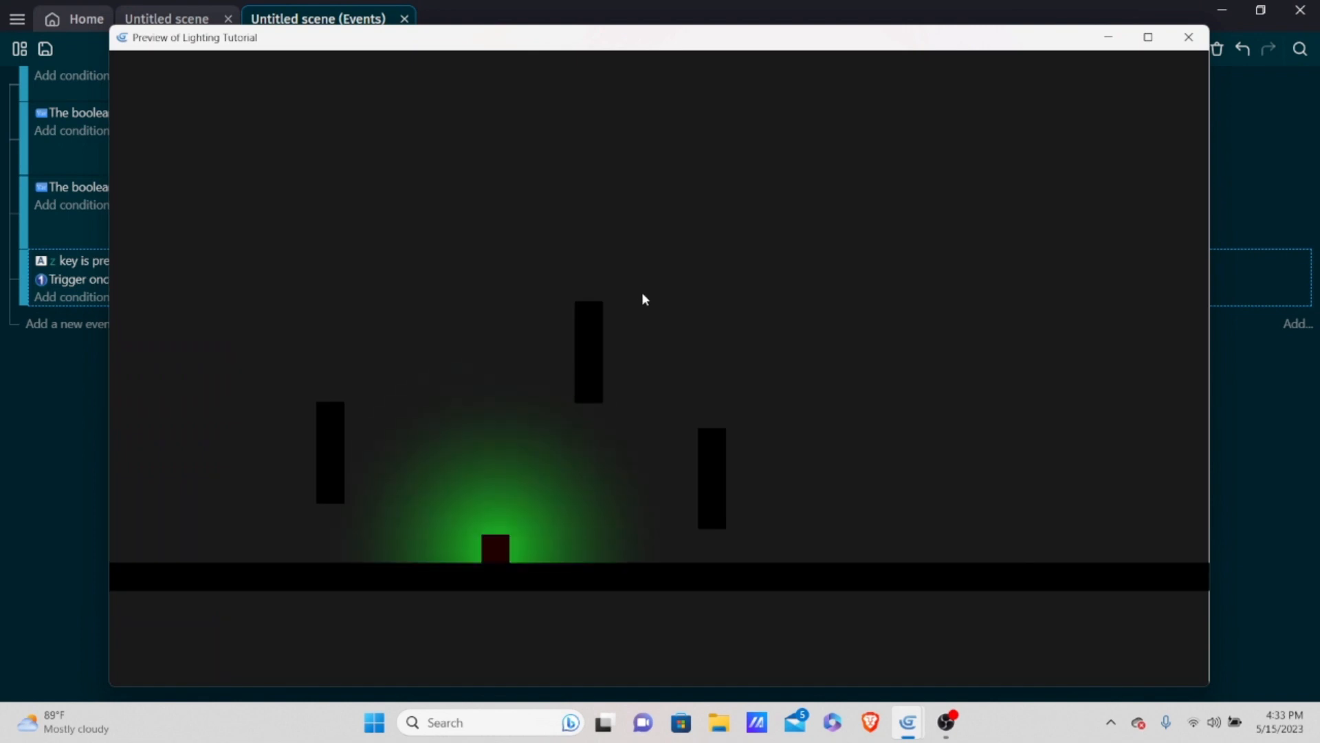
click(1184, 36)
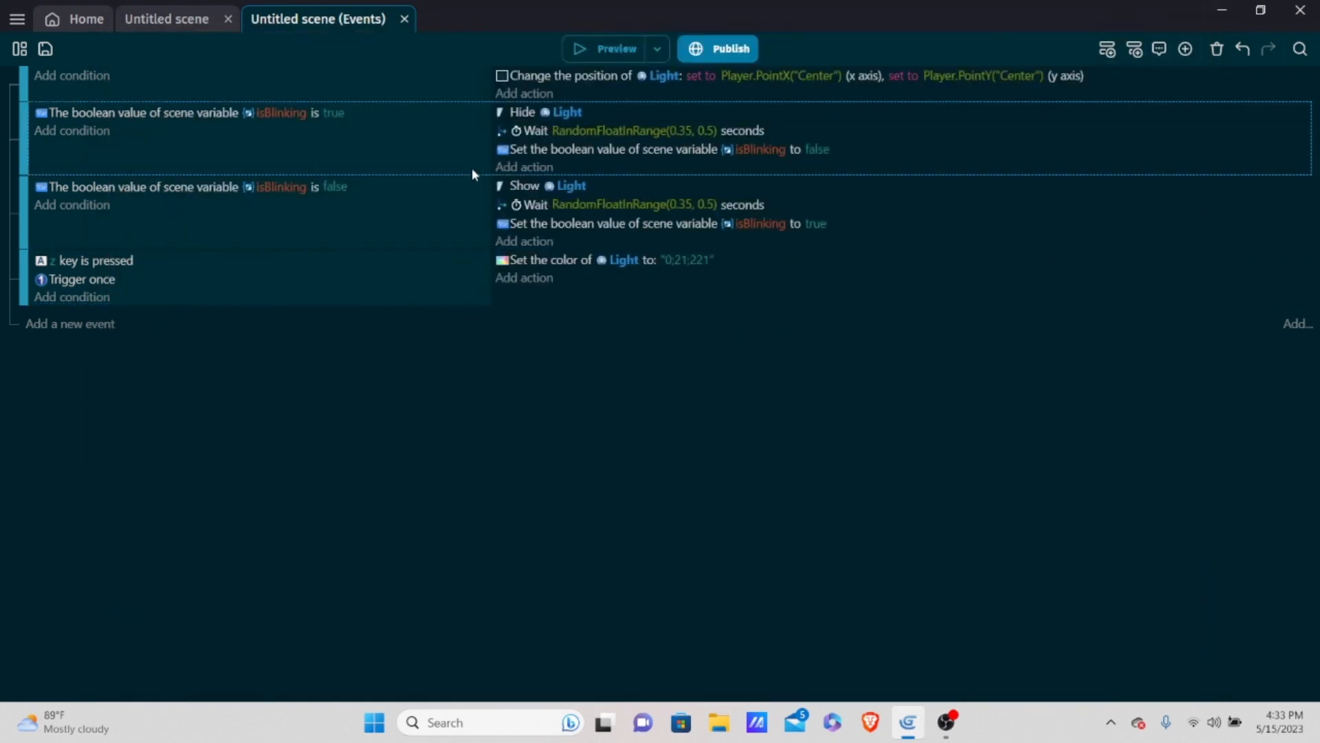
Disable both isBlinking events, the one that hides the Light and the one that shows it.
key(d)
click(409, 234)
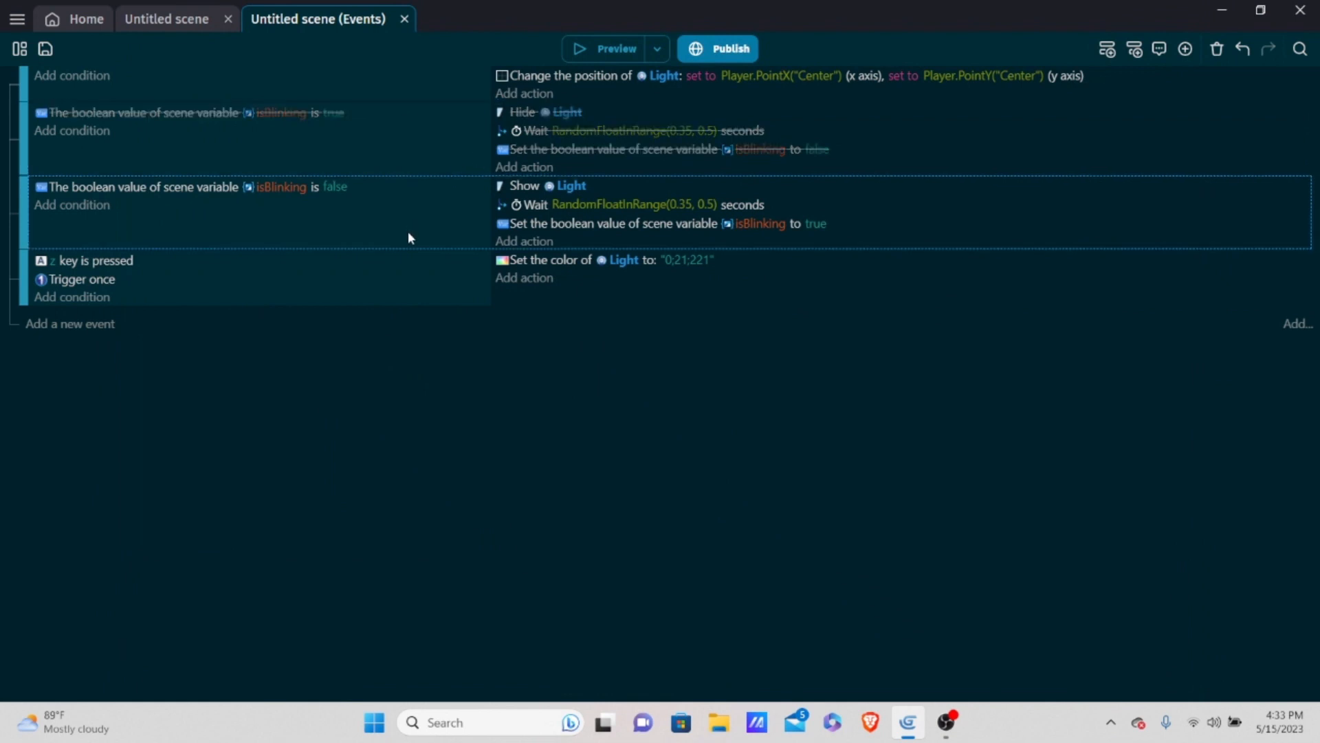
key(d)
Preview the scene, trigger the color change with z, move the Player back and forth past the platforms, and close the preview.
click(588, 50)
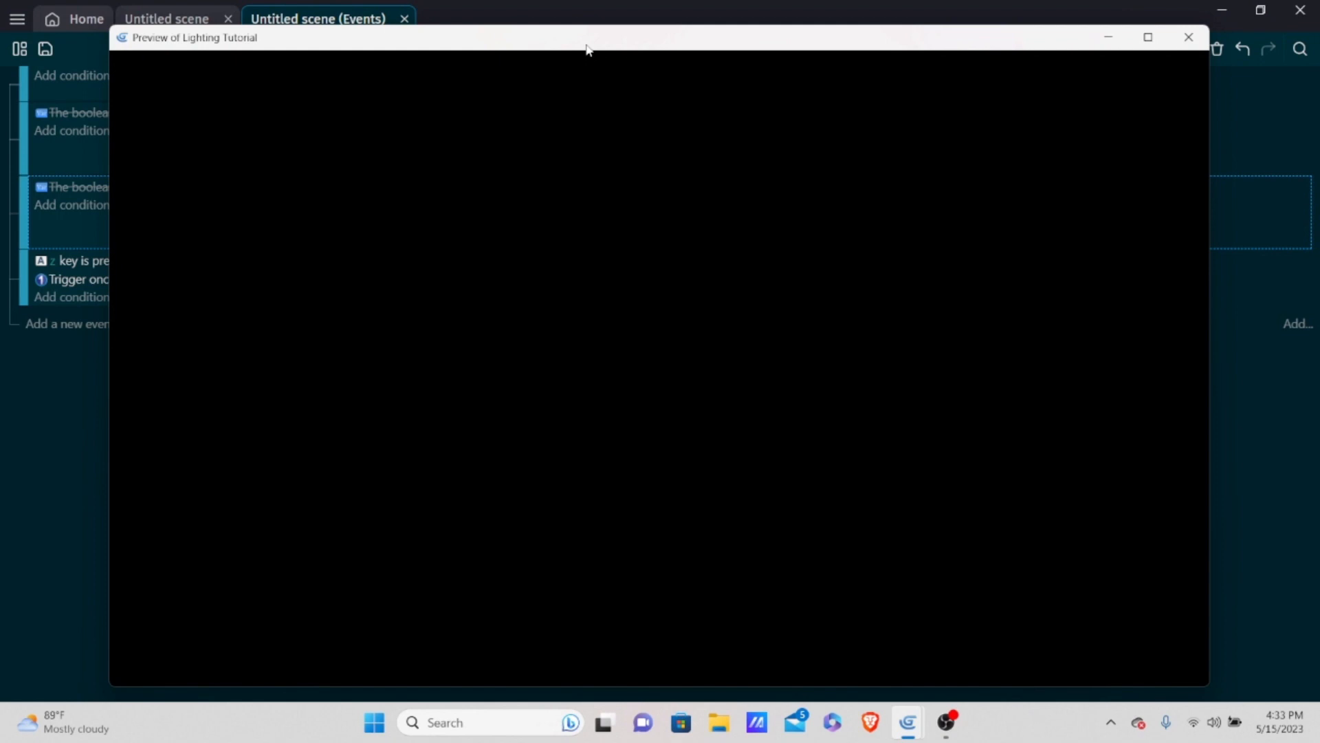
key(Right)
key(Left)
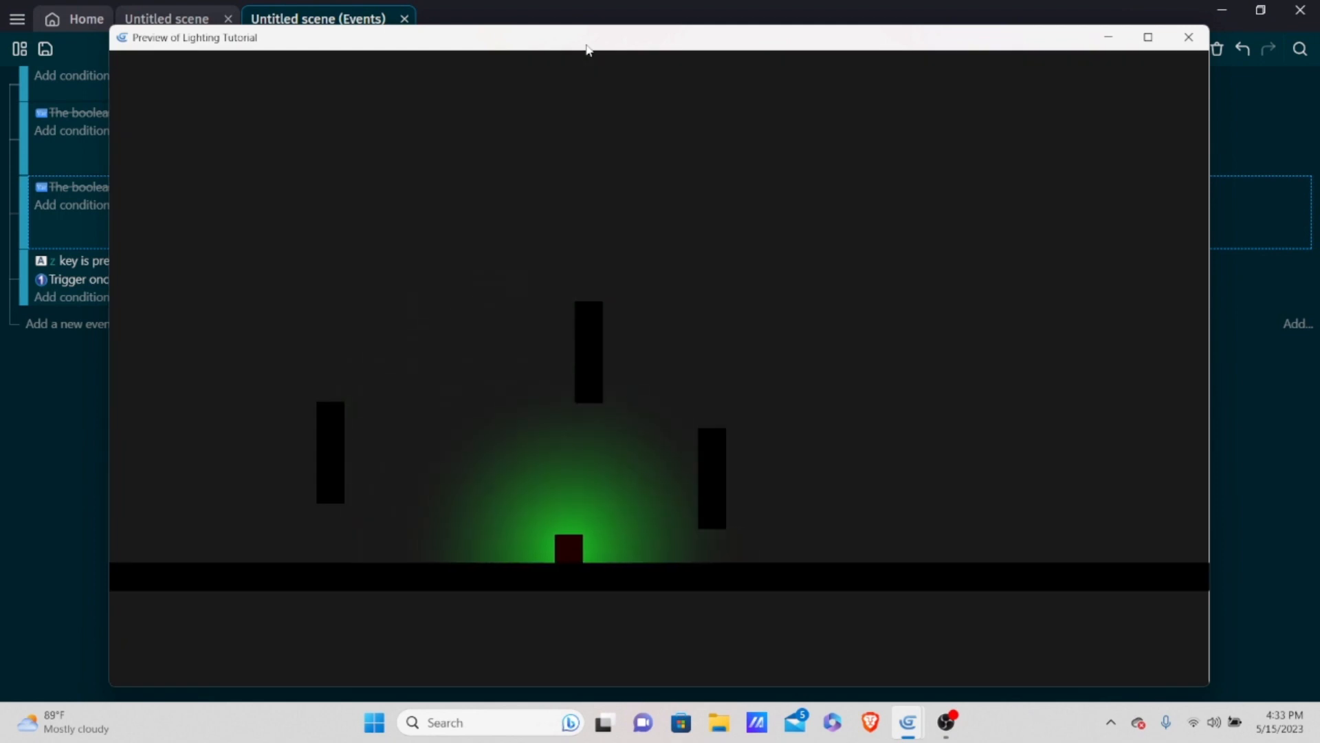
key(z)
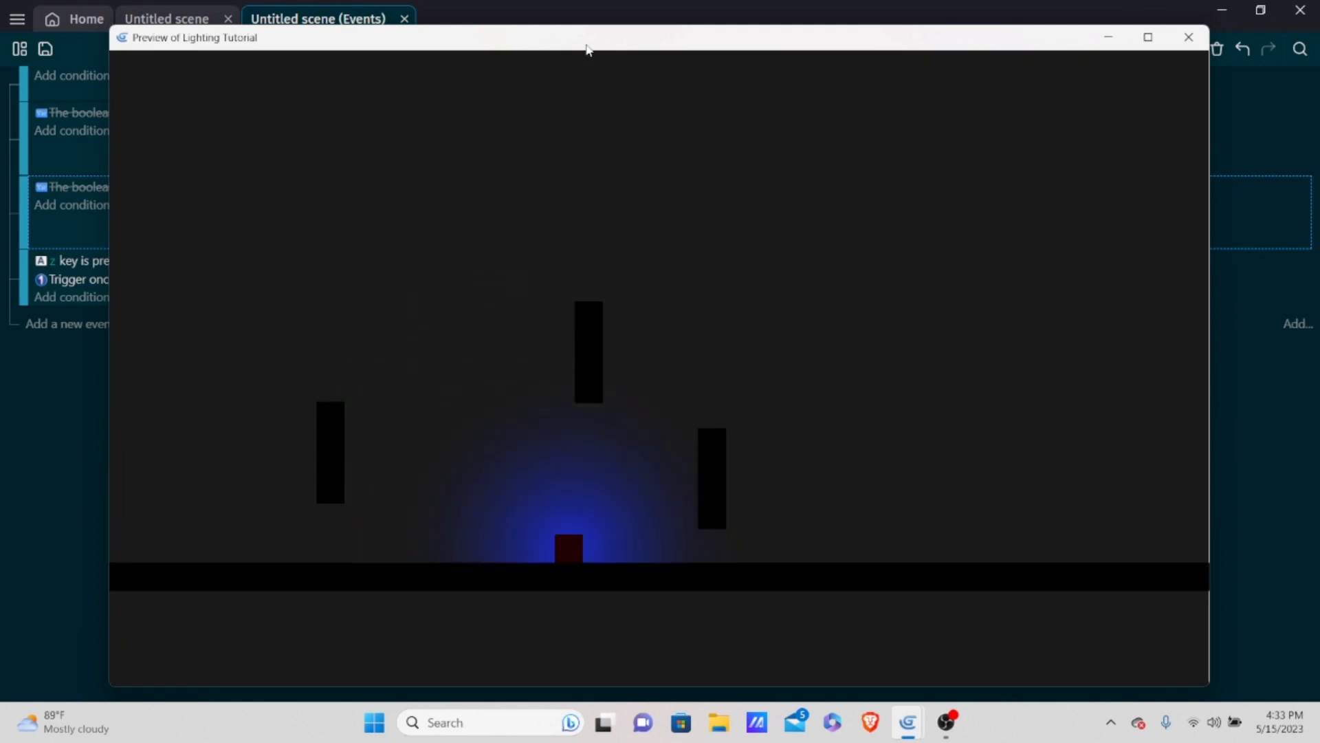
key(Right)
key(Left)
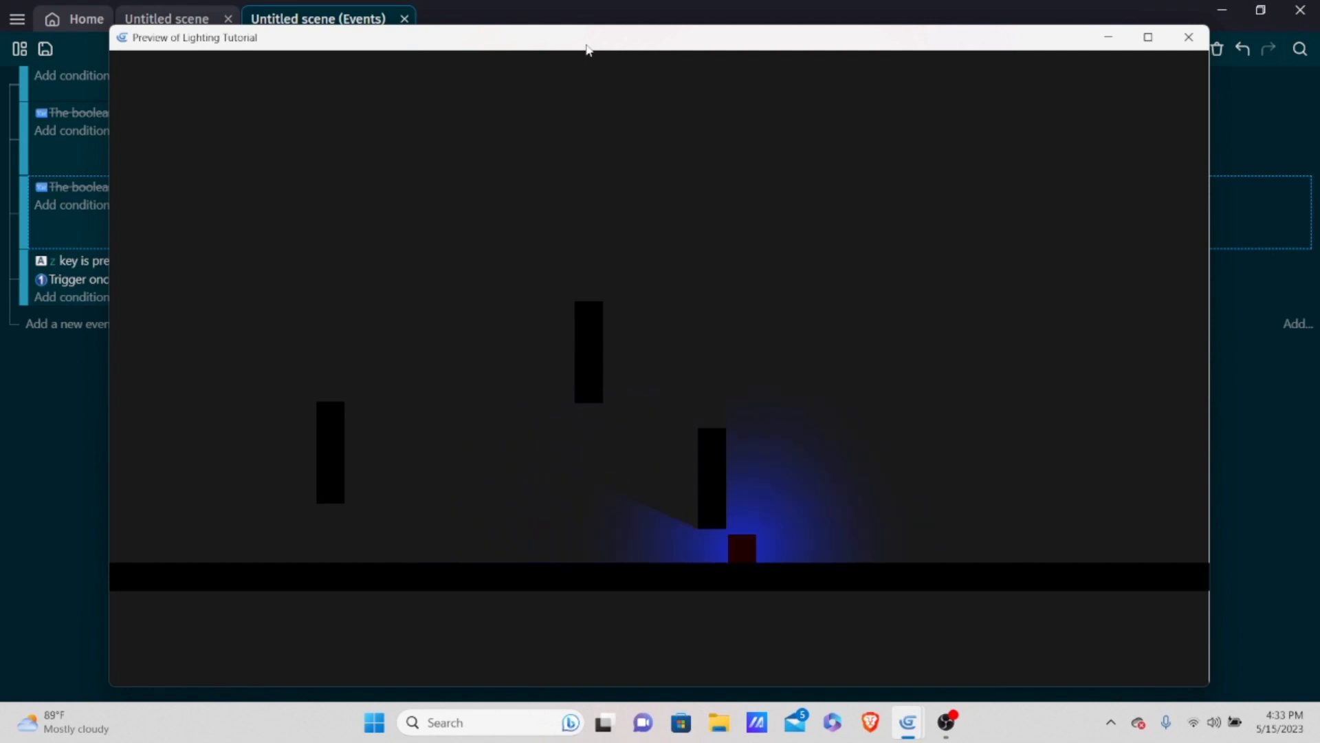
key(Right)
key(Left)
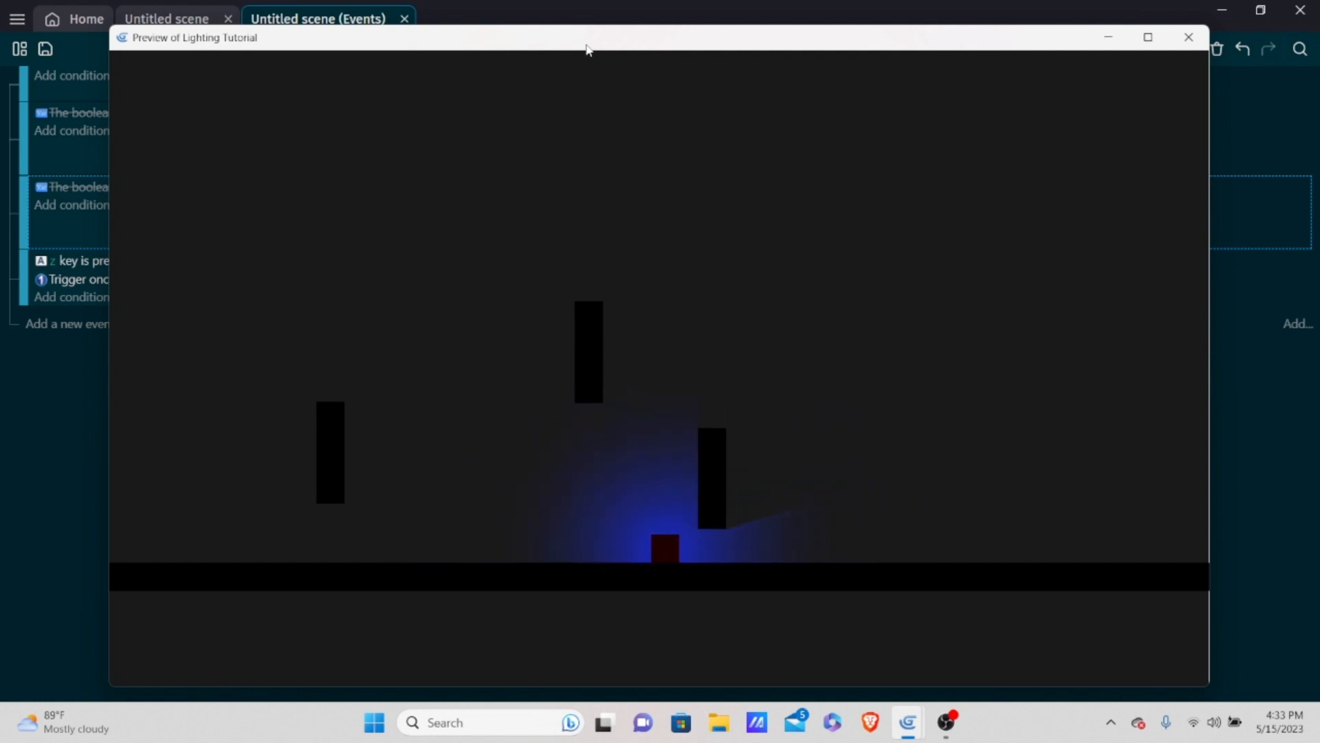
key(Right)
key(Right)
key(Left)
key(Right)
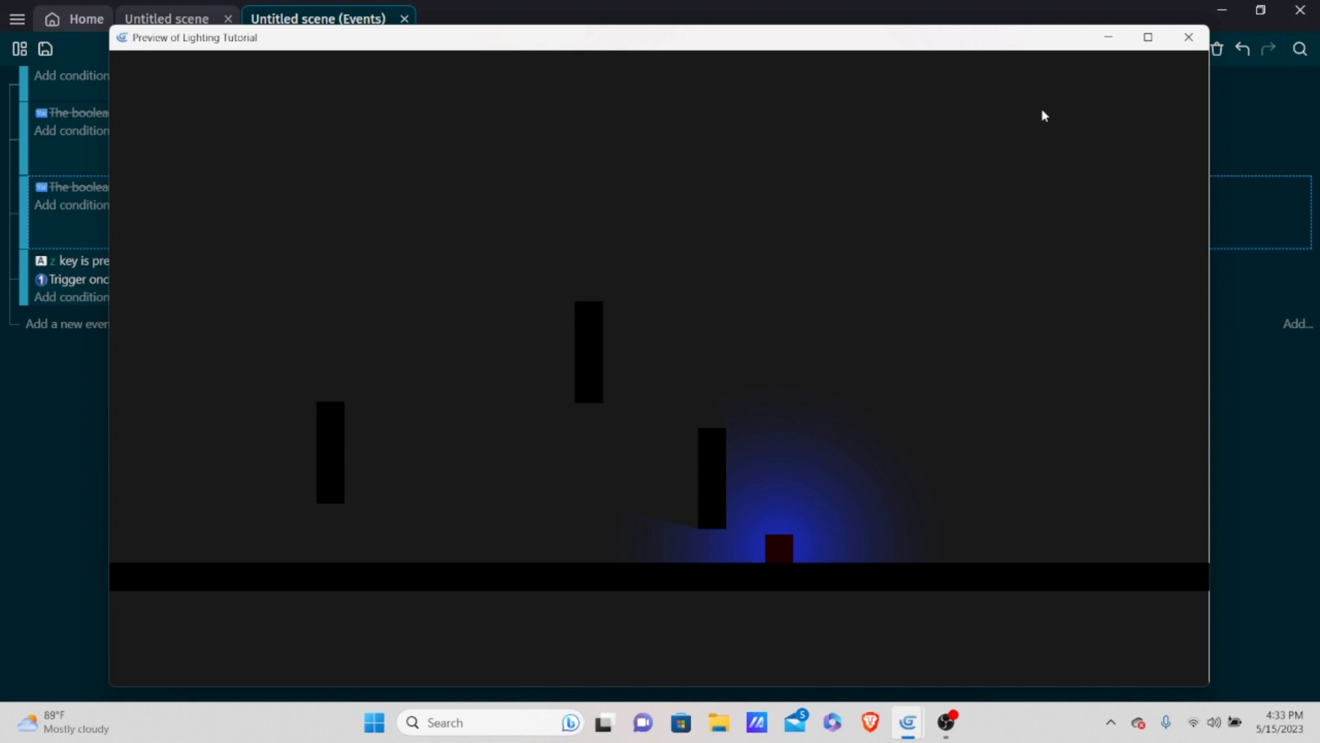
click(1189, 38)
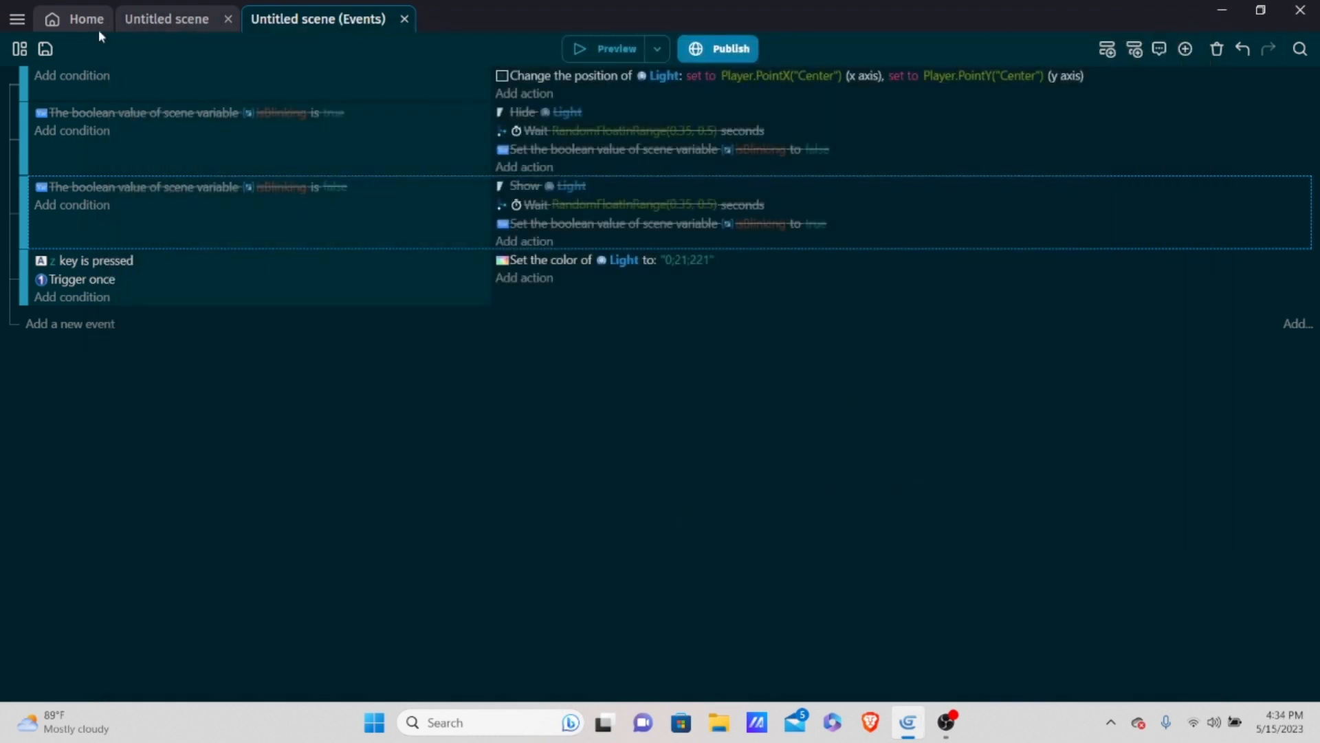
Add the Tween behavior to the Light object in the scene editor and apply the change.
click(144, 19)
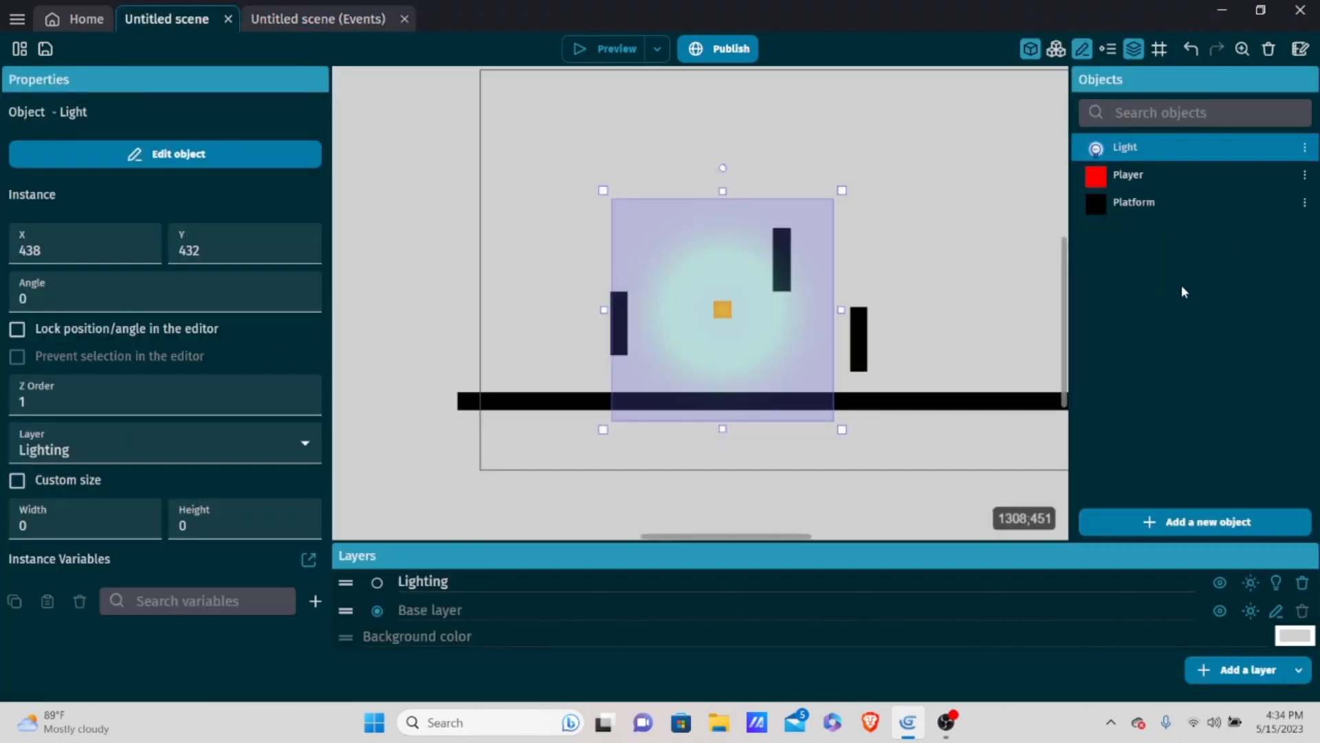
double_click(1128, 147)
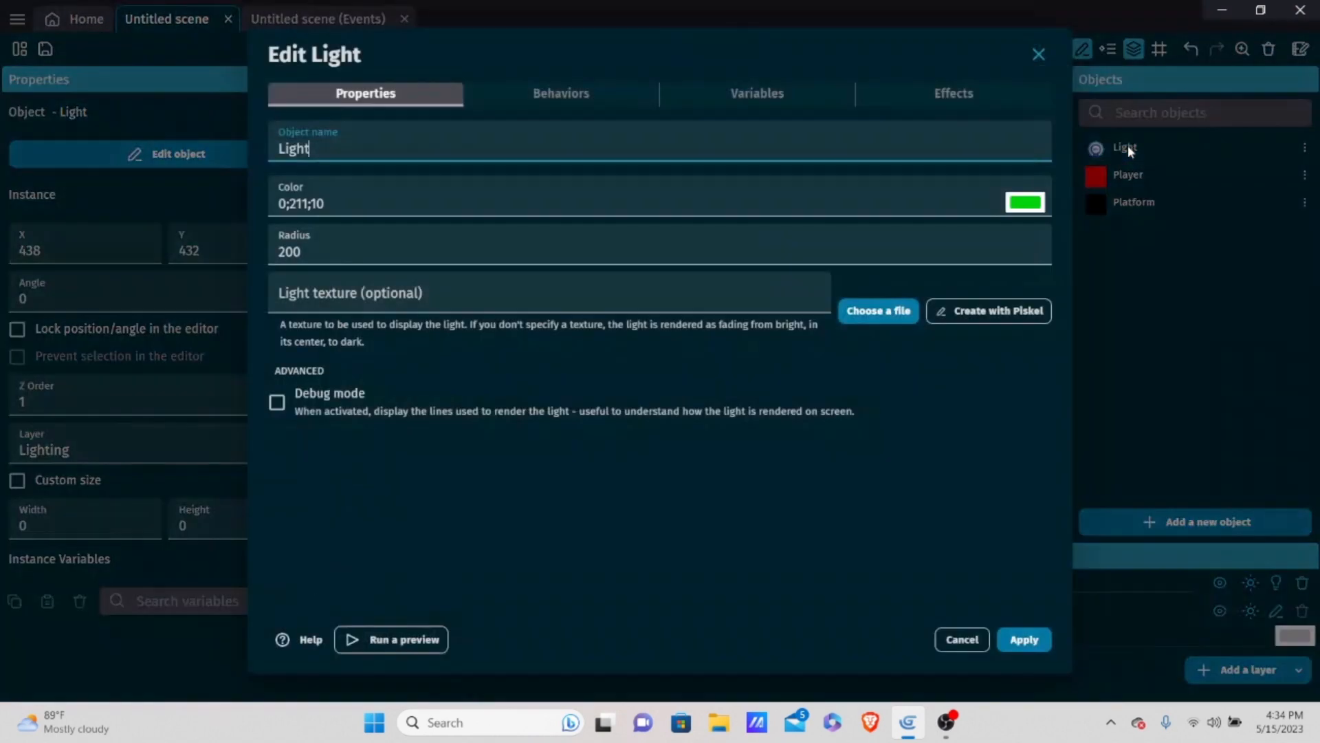
click(593, 93)
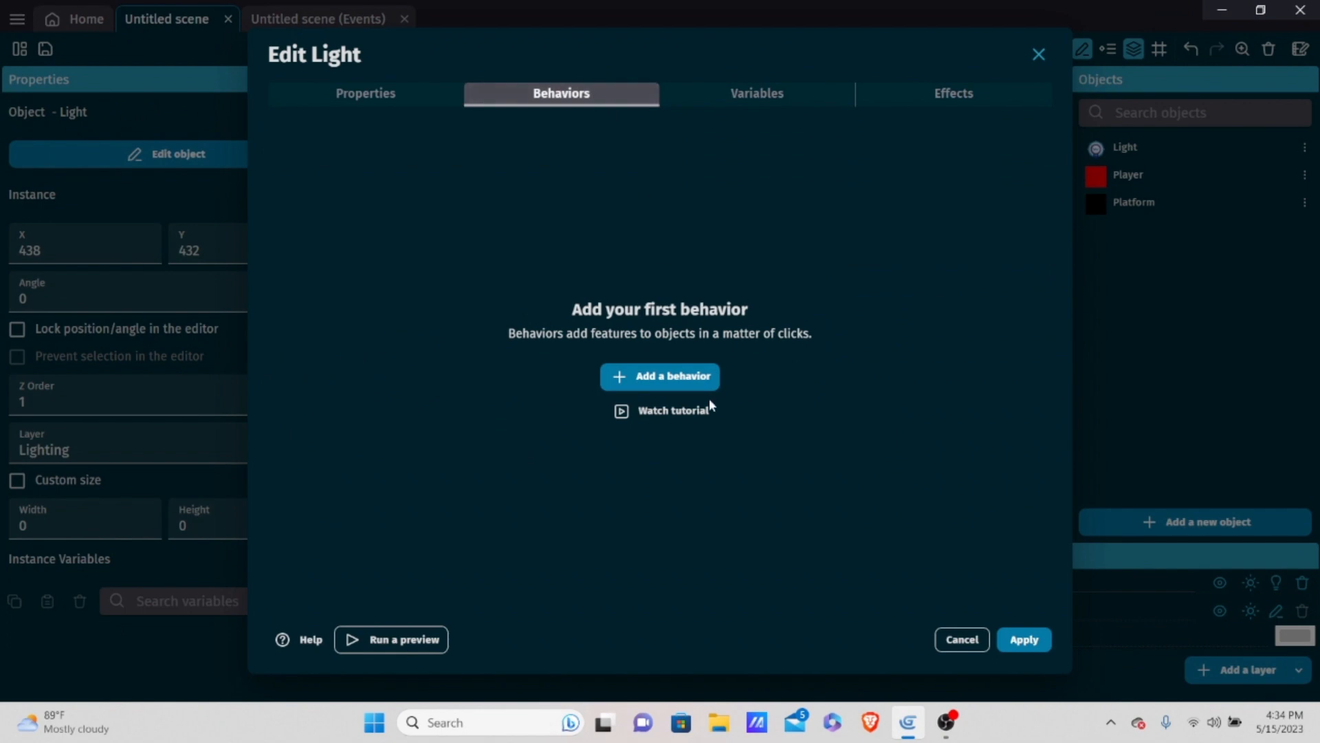
click(670, 376)
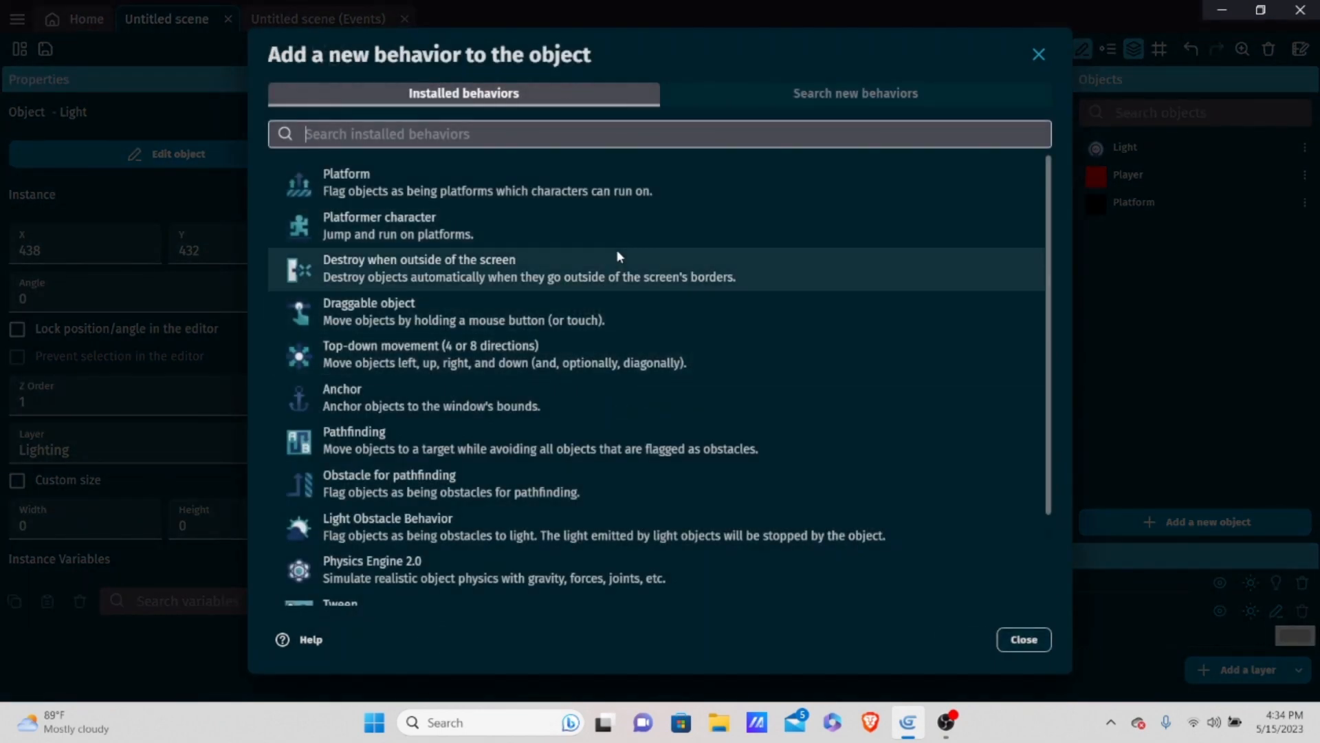
scroll(616, 249, down, 3)
click(455, 500)
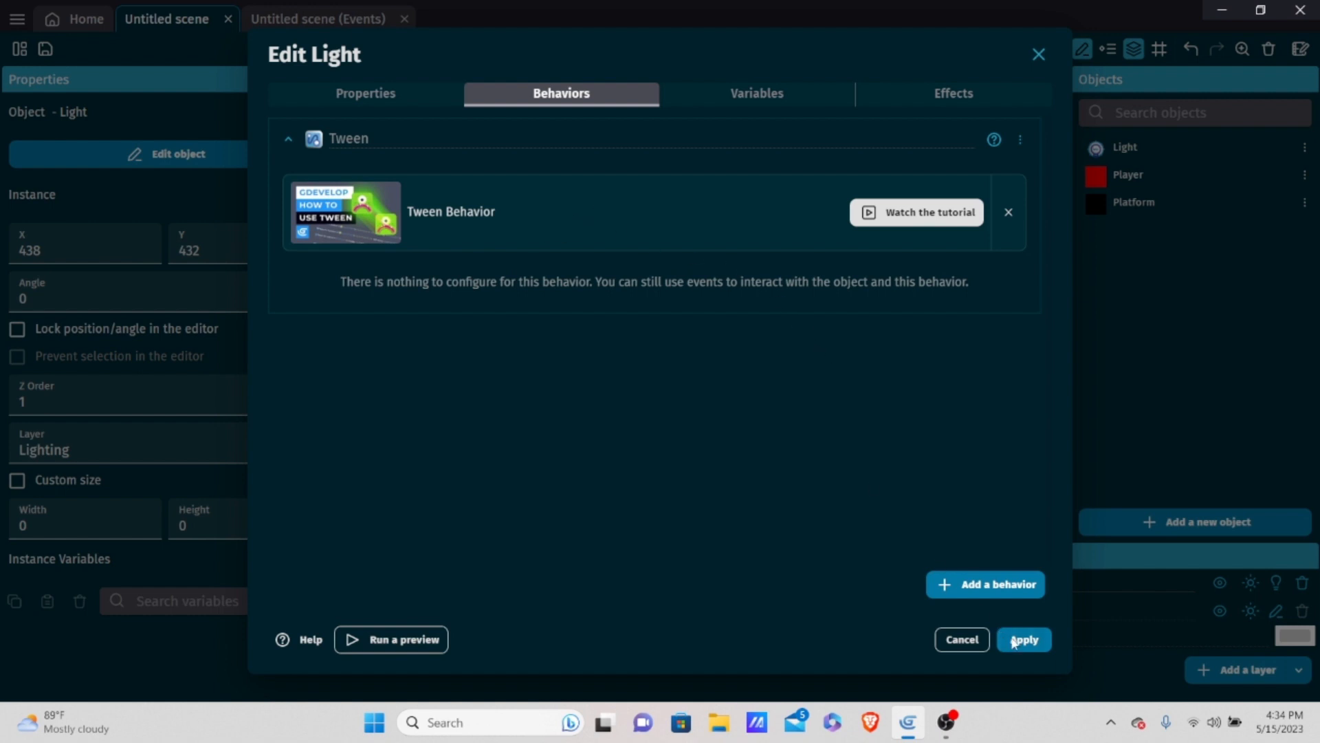
click(1023, 640)
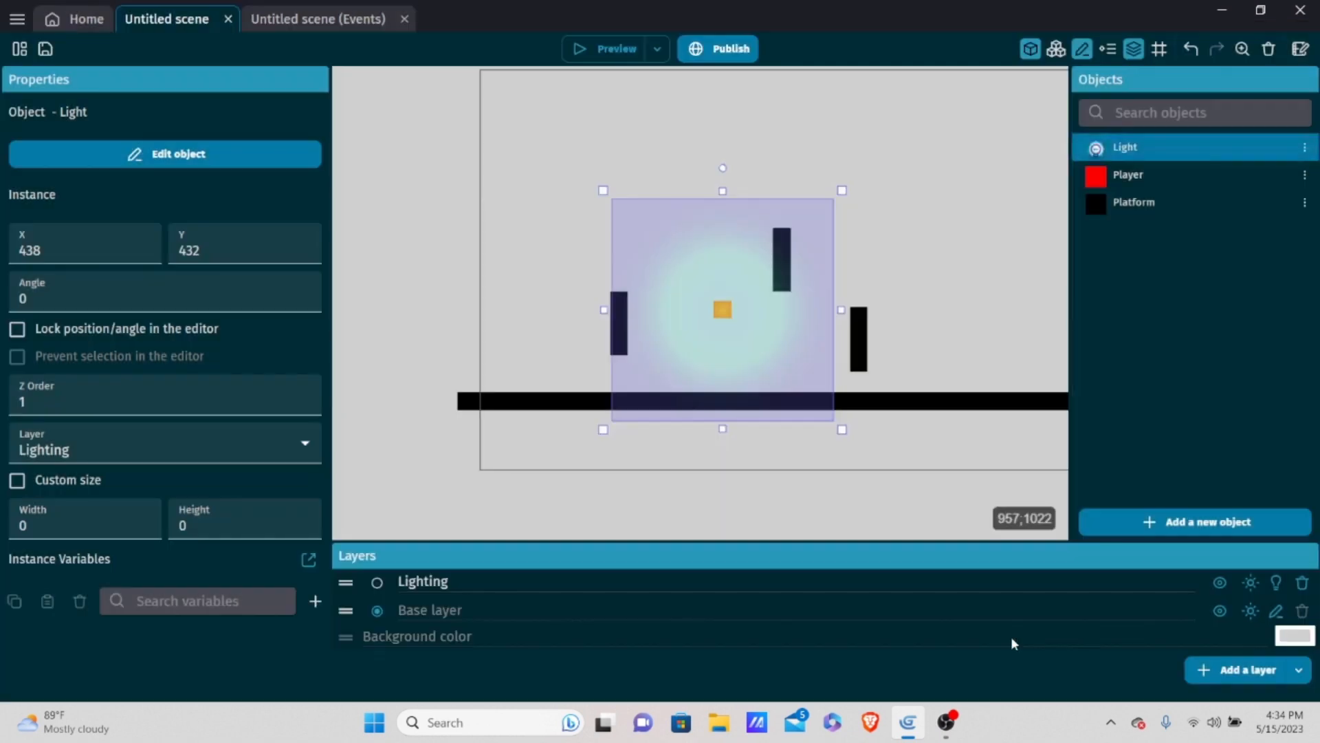
Replace the set-color action in the z key event with the Light's Tween object color action.
click(318, 19)
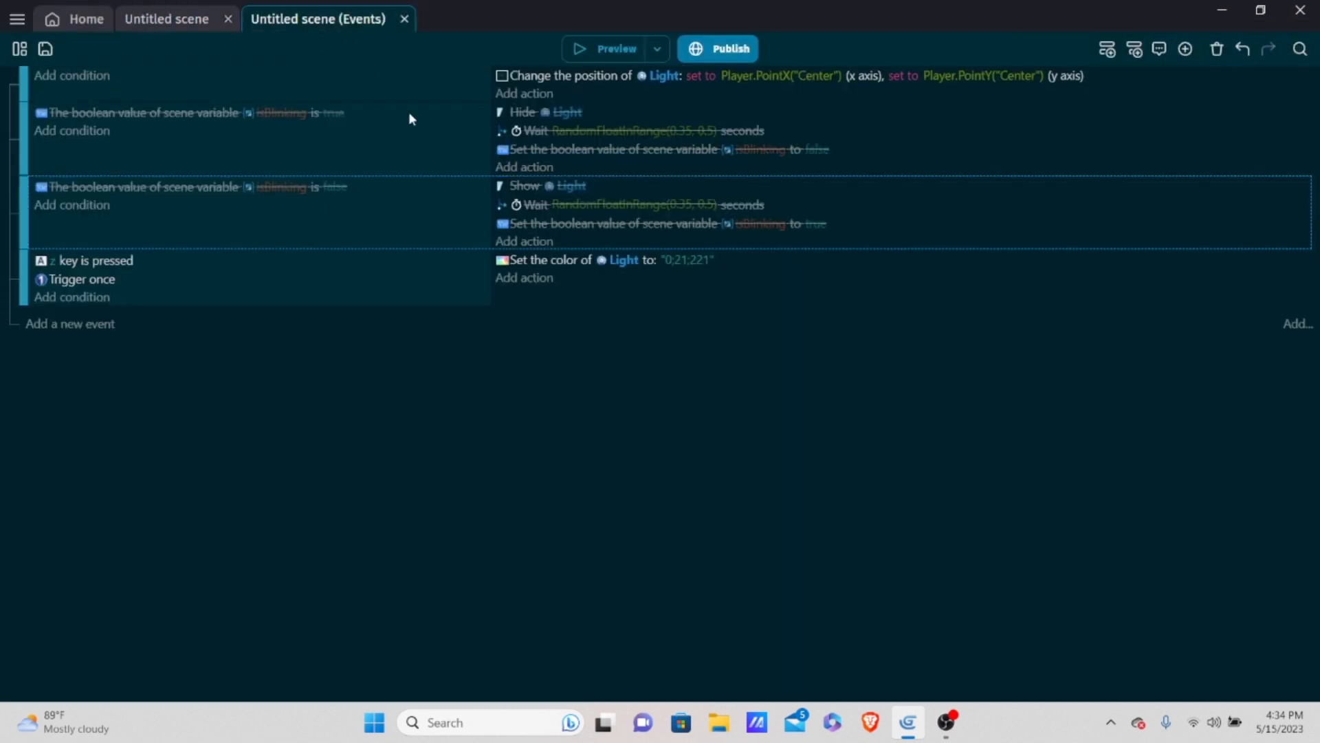
double_click(763, 265)
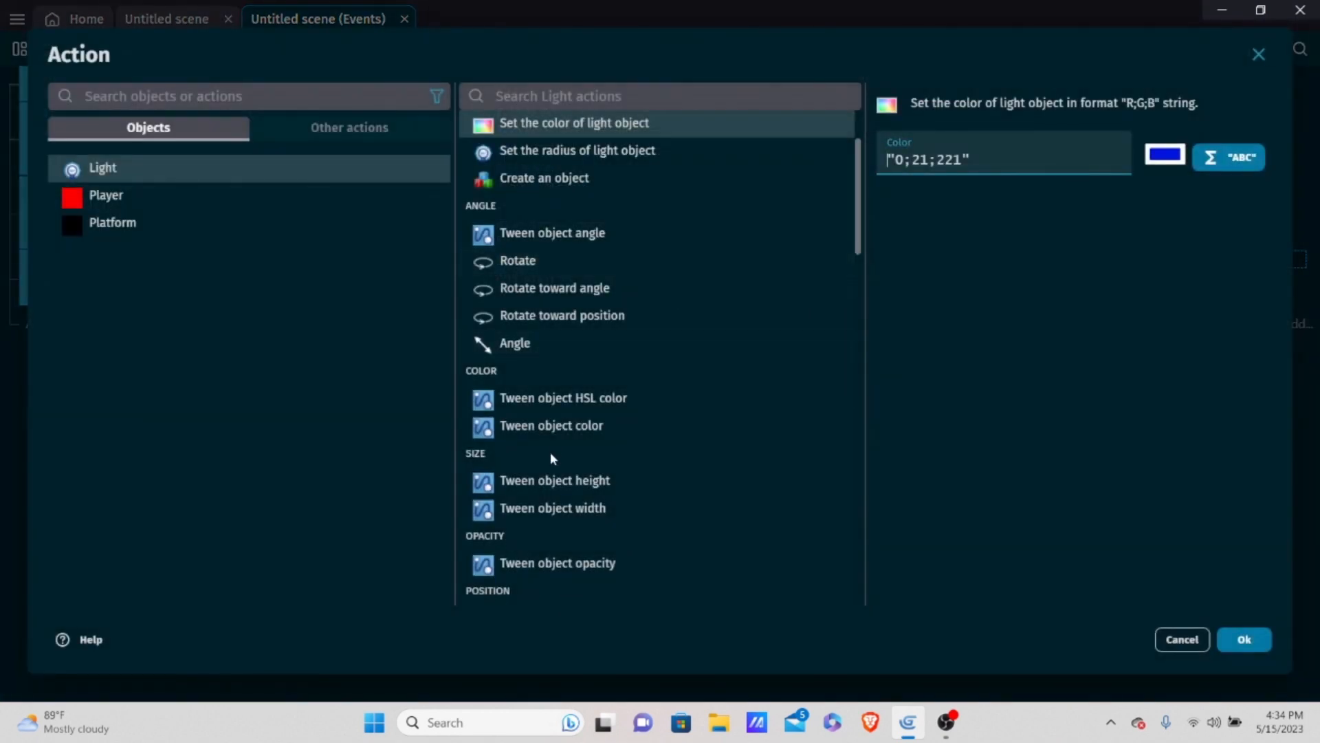
scroll(576, 447, up, 2)
scroll(580, 436, down, 4)
scroll(591, 435, up, 4)
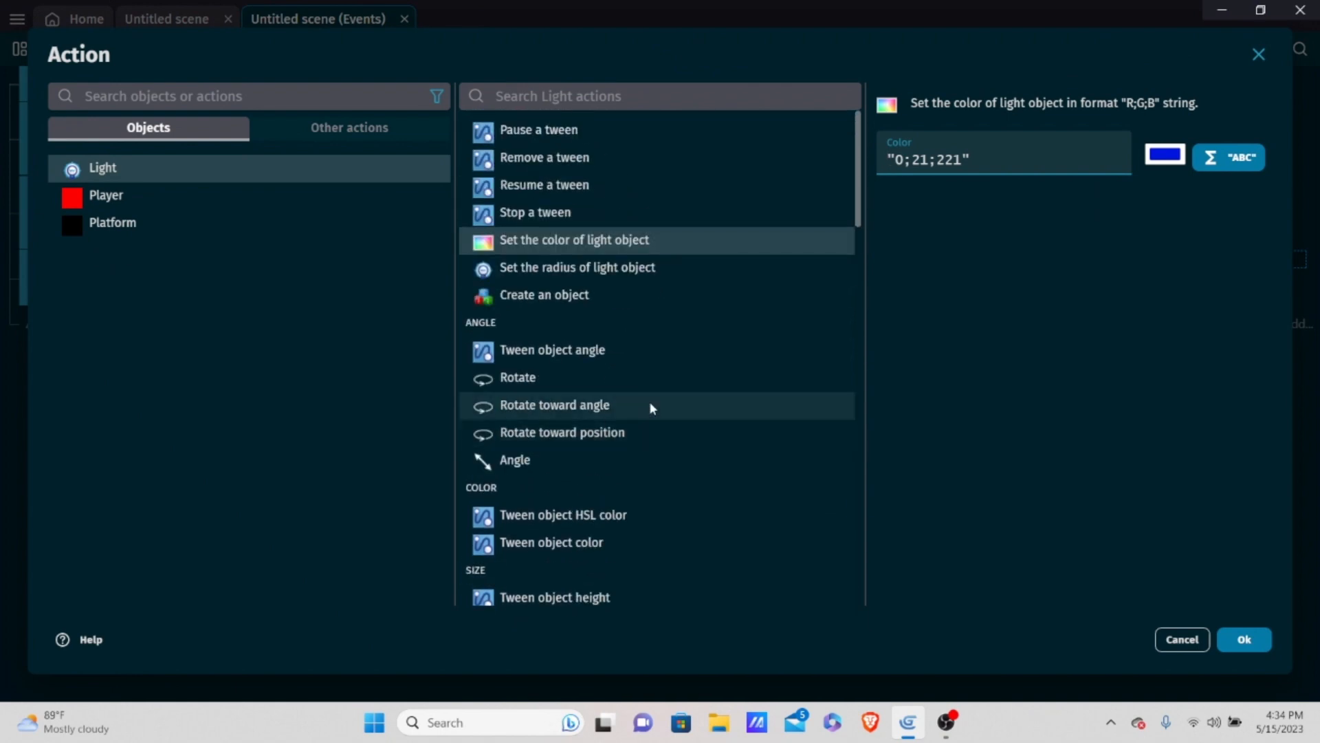
scroll(662, 388, down, 4)
scroll(661, 390, down, 10)
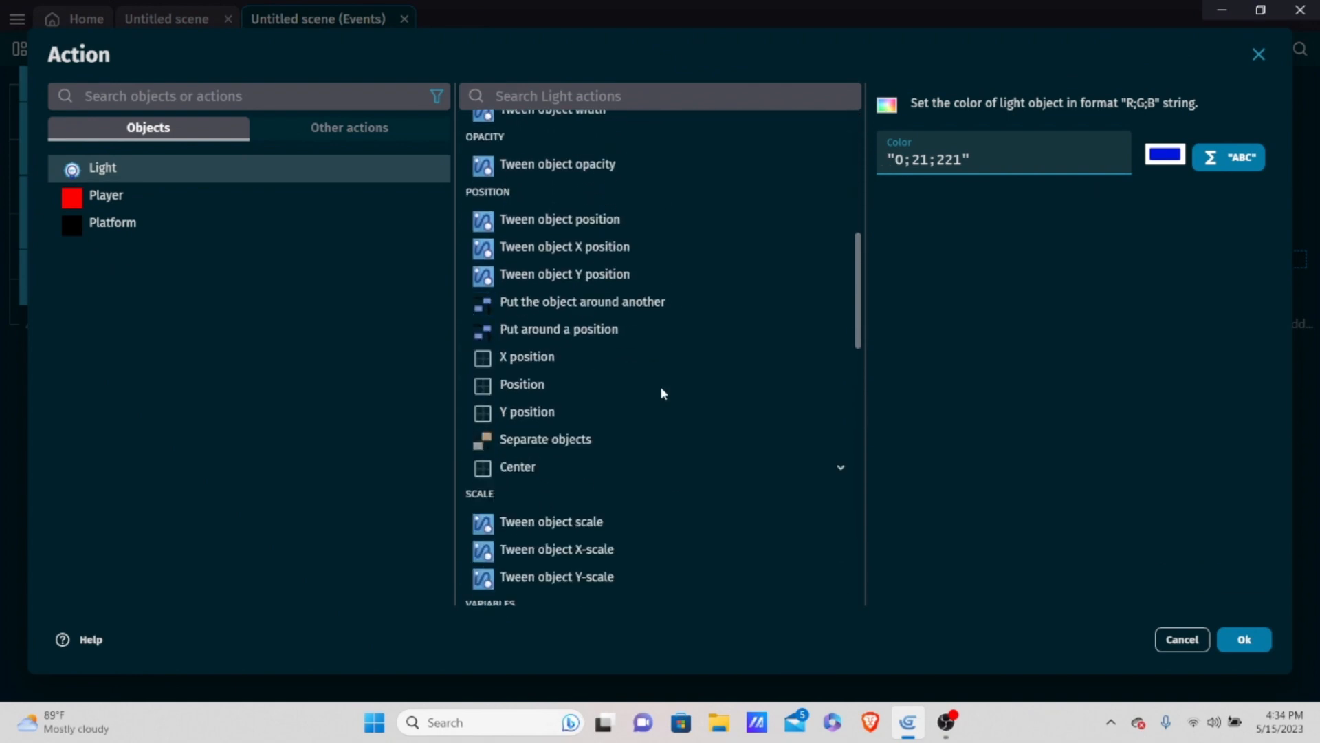
scroll(662, 390, down, 4)
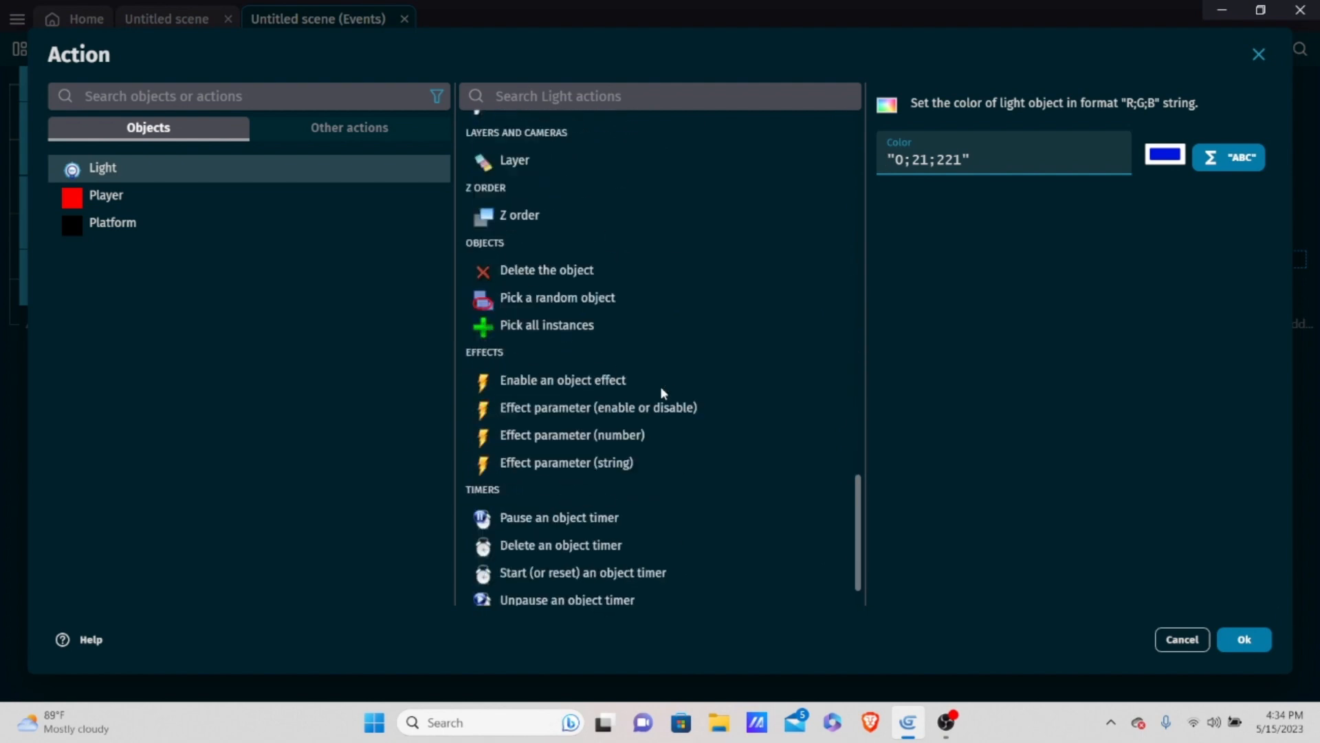
scroll(662, 389, up, 7)
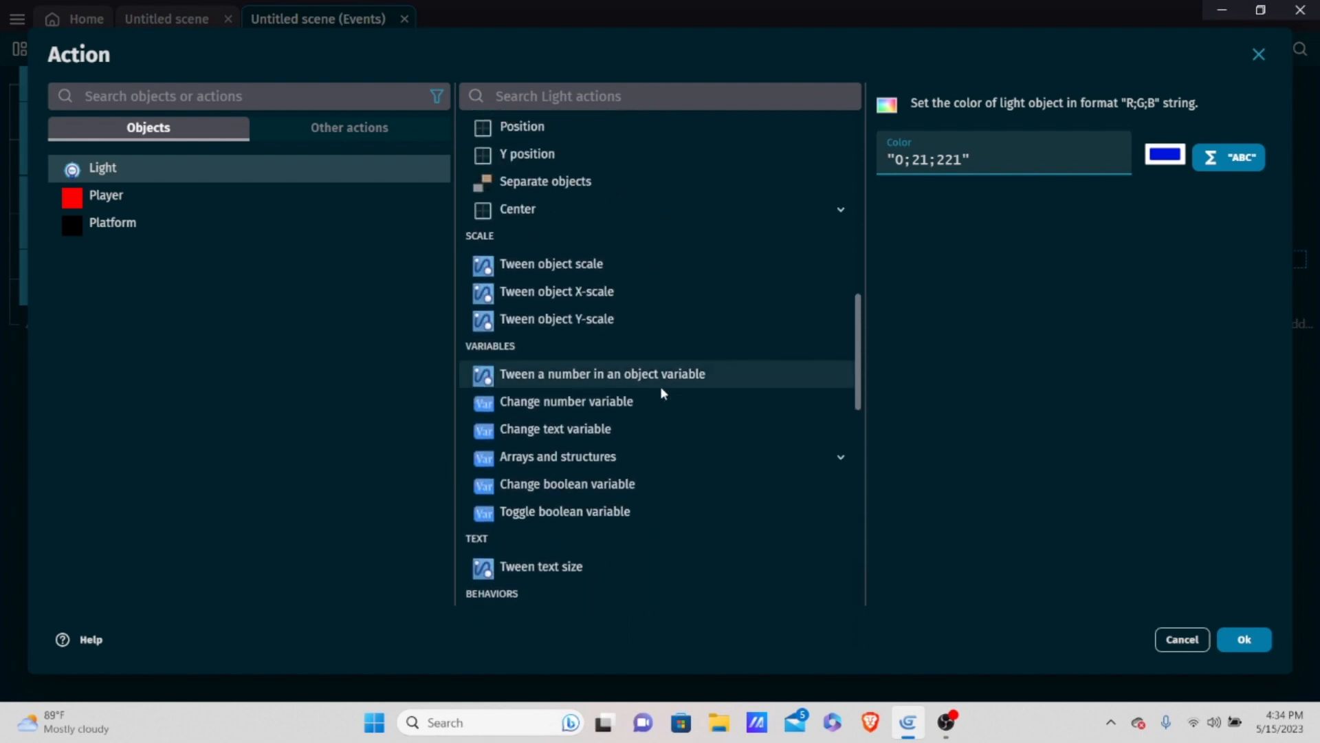
scroll(645, 356, up, 5)
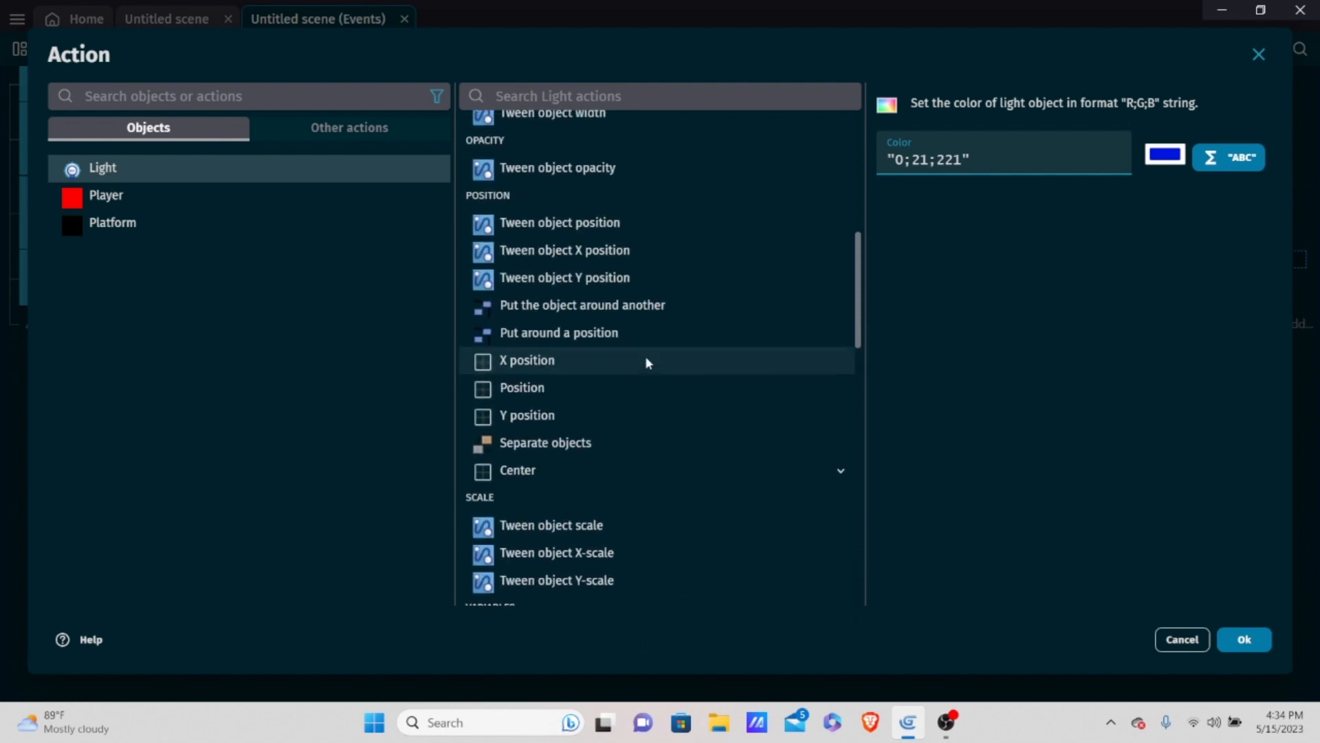
scroll(641, 331, up, 3)
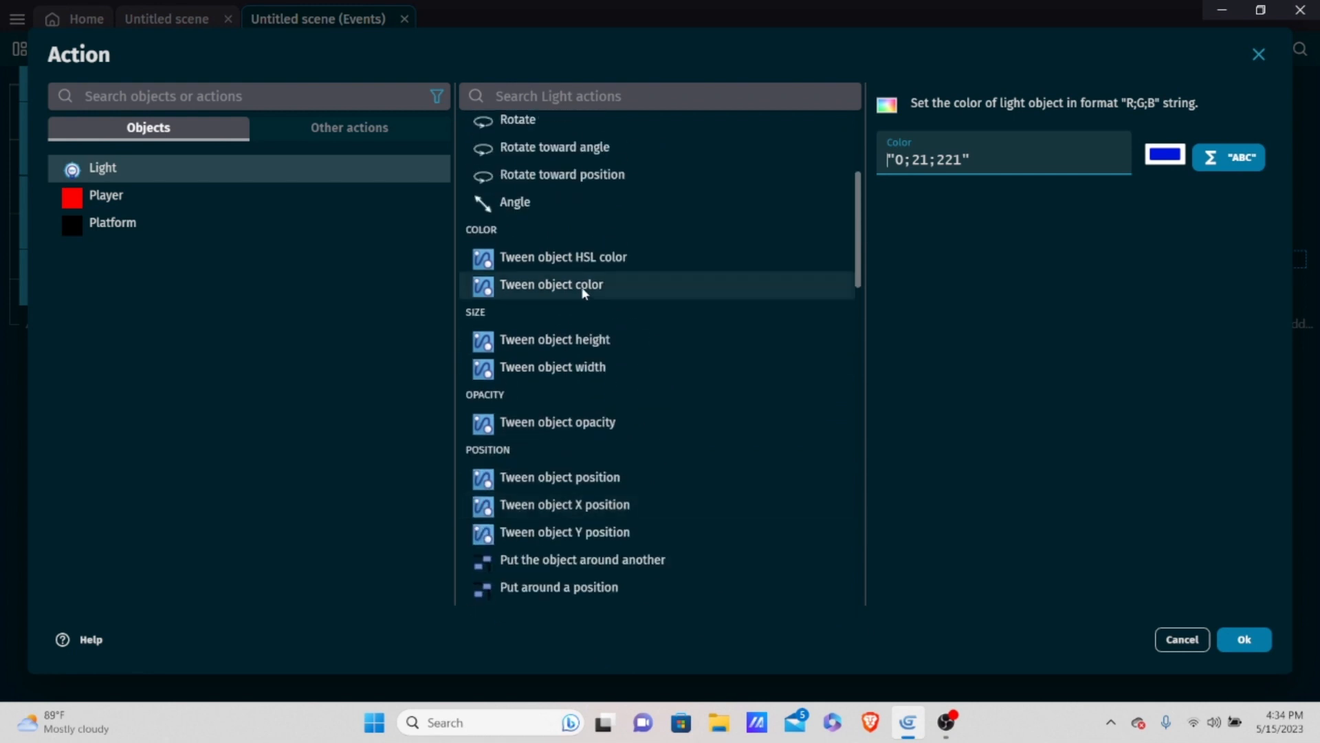
click(570, 285)
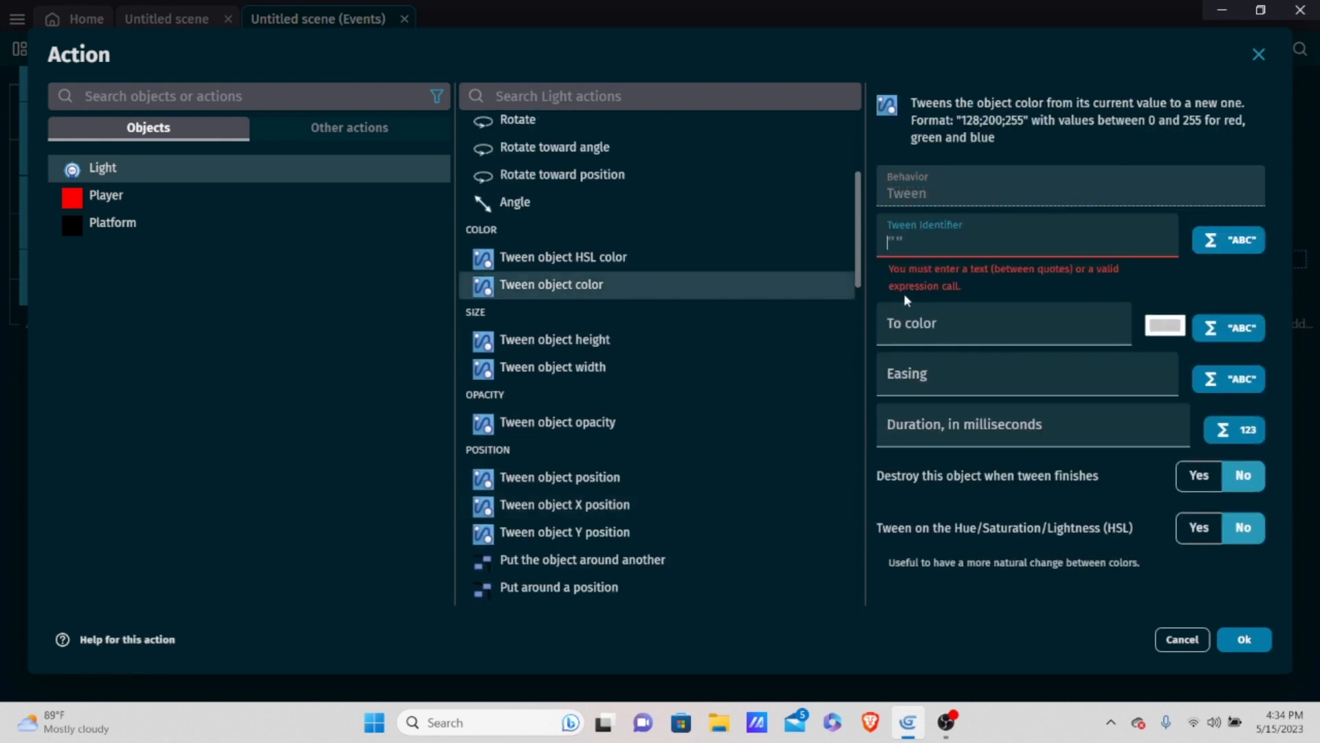
Name the color tween "Fade" and set its target color to yellow, "255;235;0".
click(954, 220)
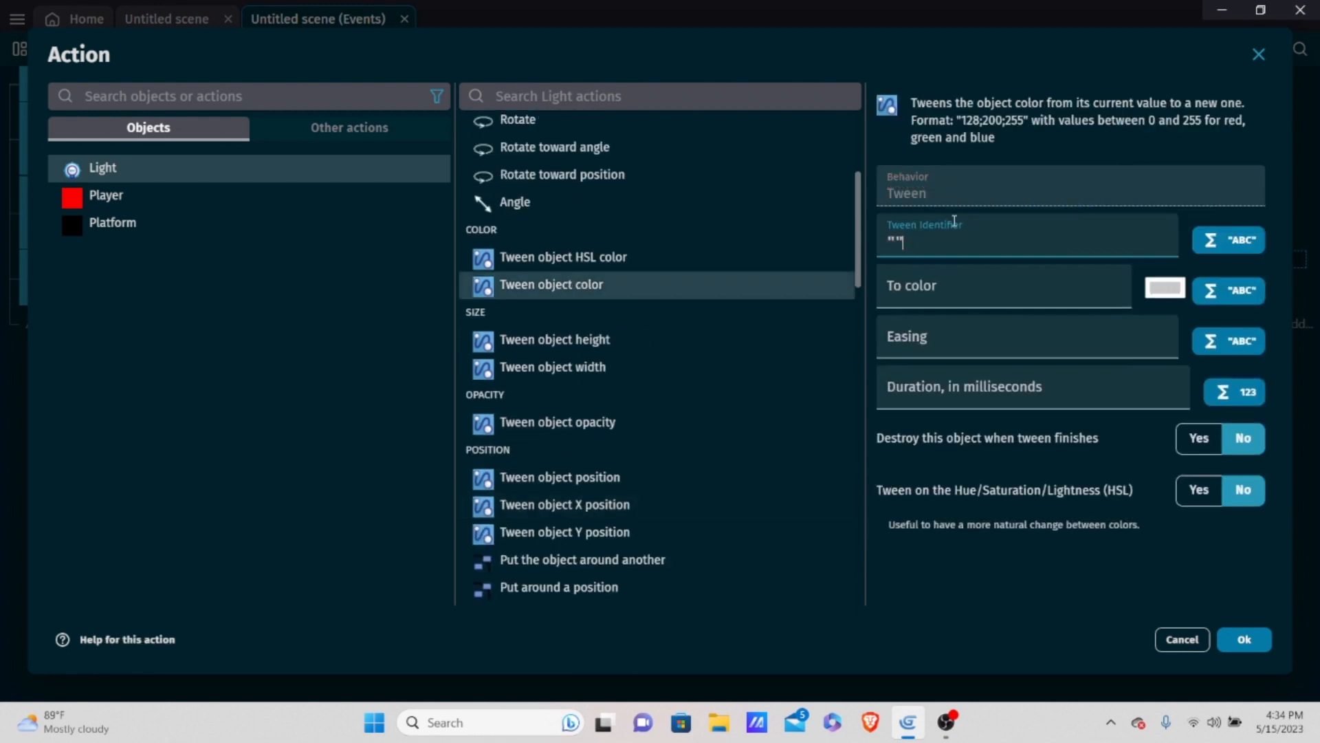
text(Fade)
click(1165, 288)
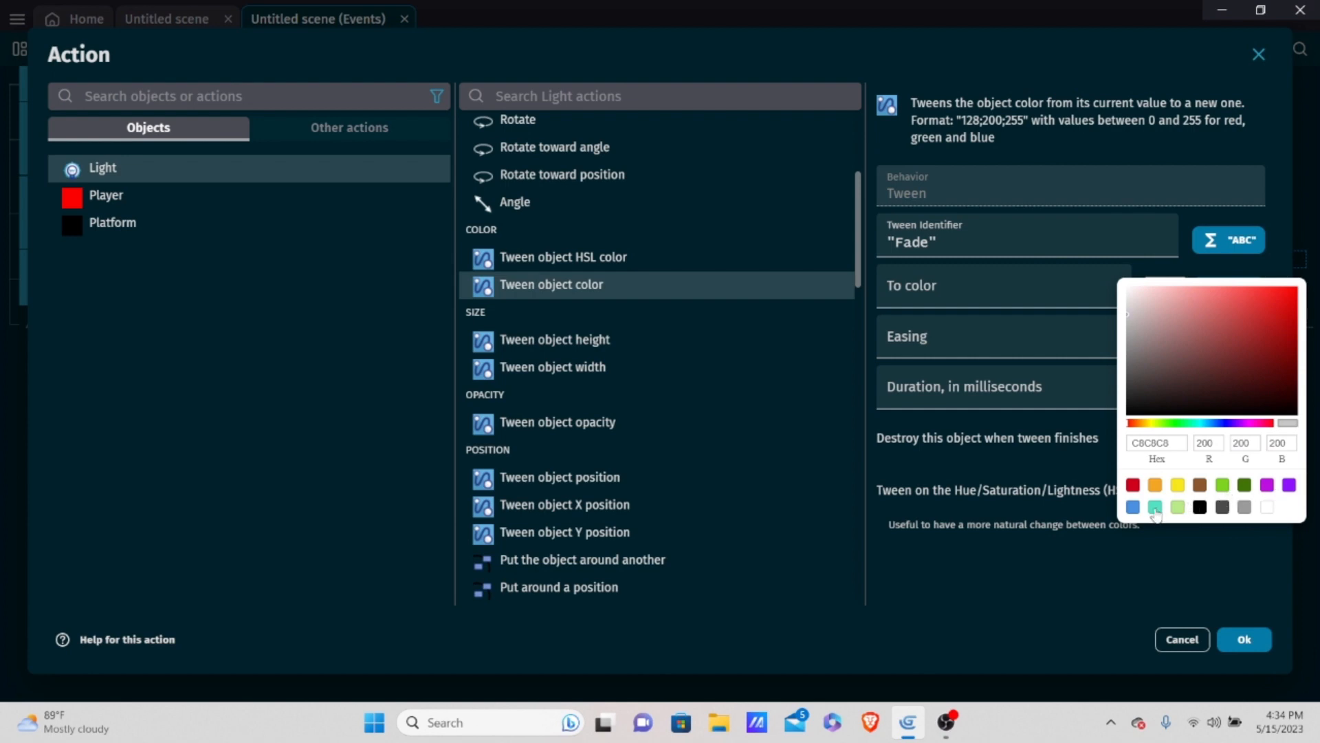
click(1178, 485)
drag(1297, 300, 1316, 250)
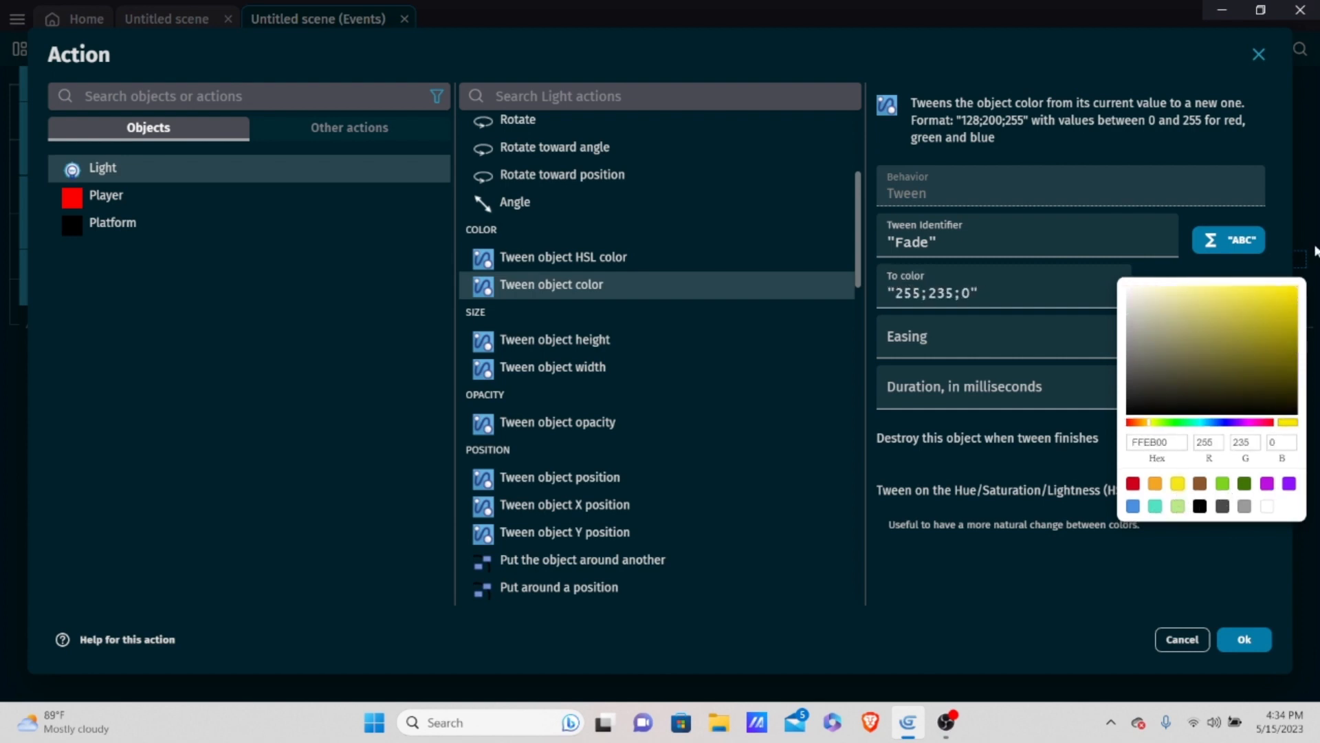
Set the tween's easing to "linear" and its duration to 500 milliseconds, and confirm the action.
click(1019, 349)
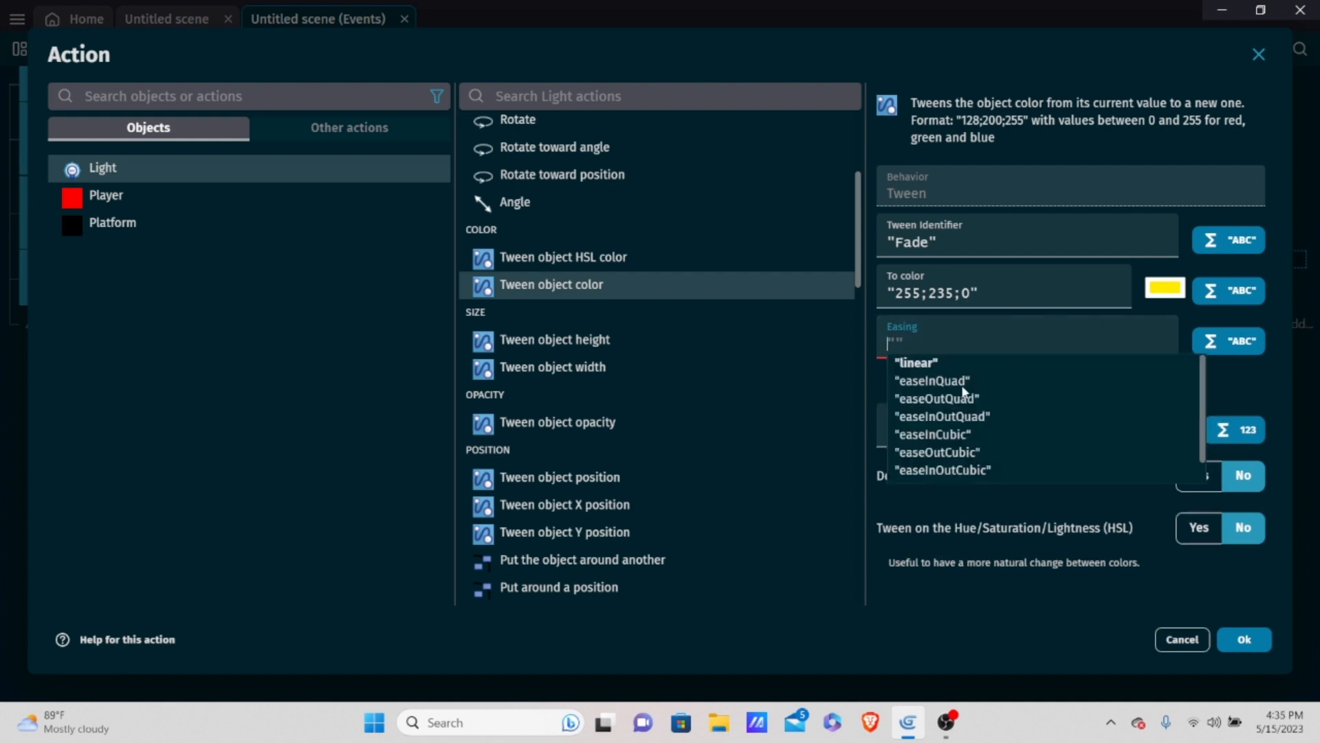
scroll(1013, 406, down, 10)
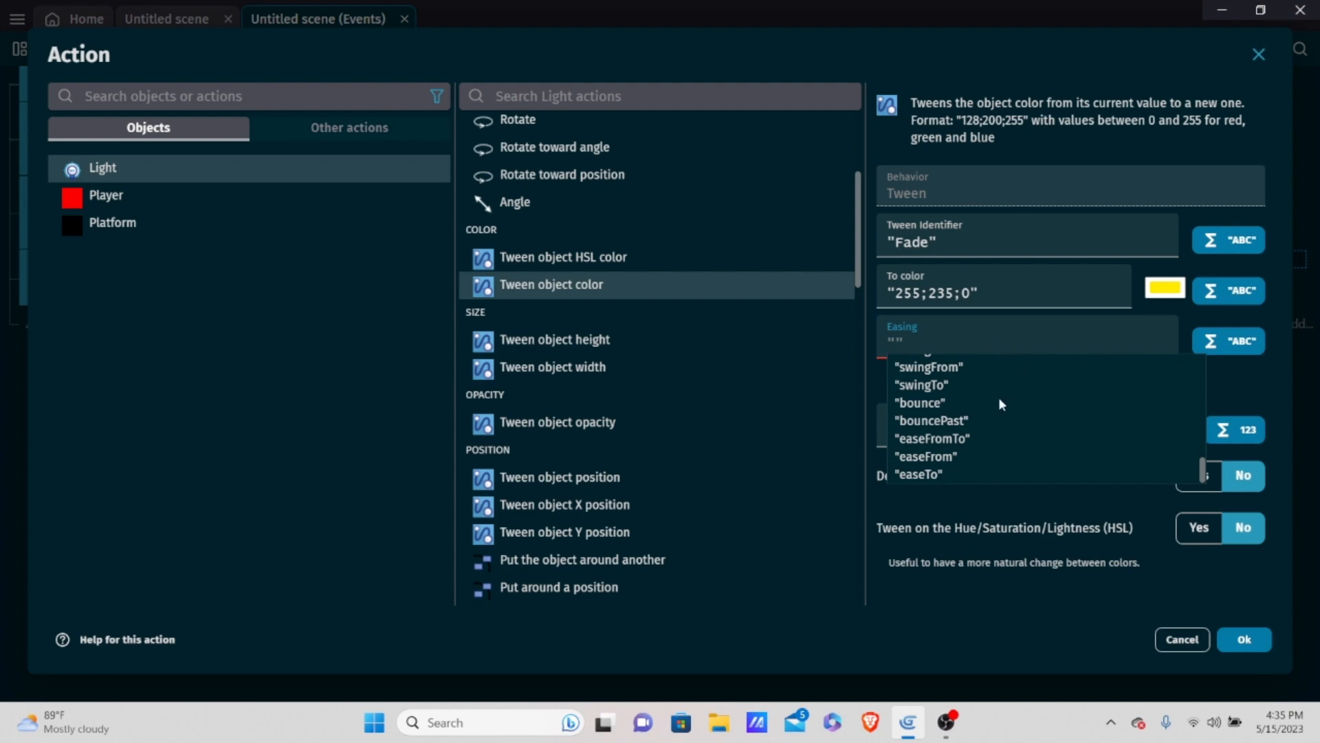
scroll(1017, 427, up, 10)
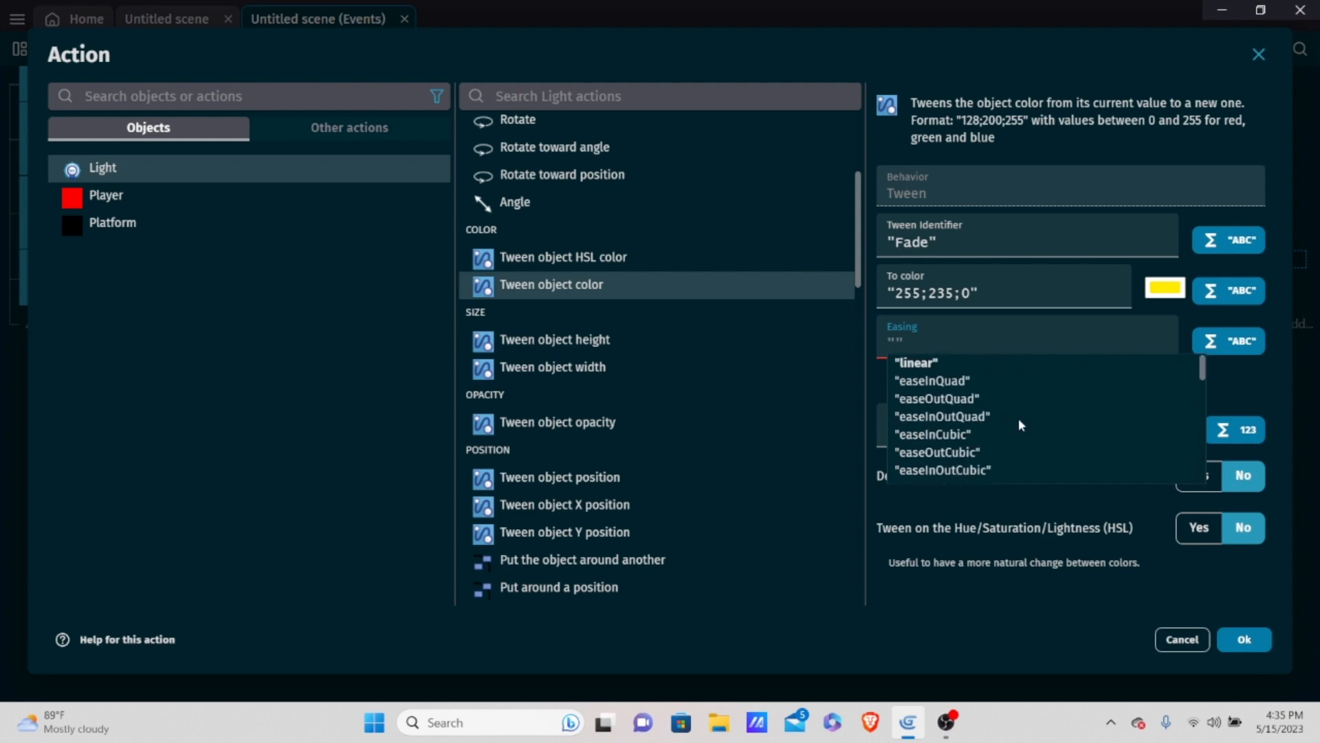
click(928, 367)
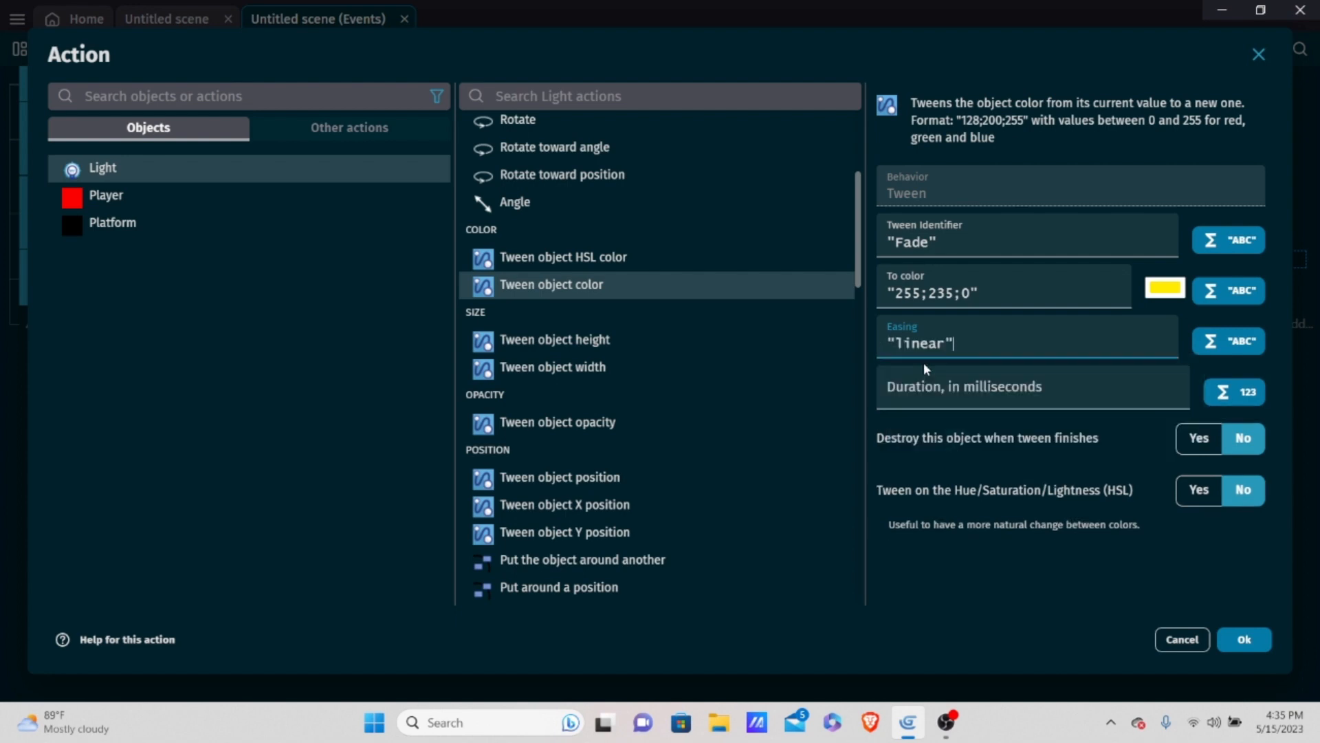
click(978, 403)
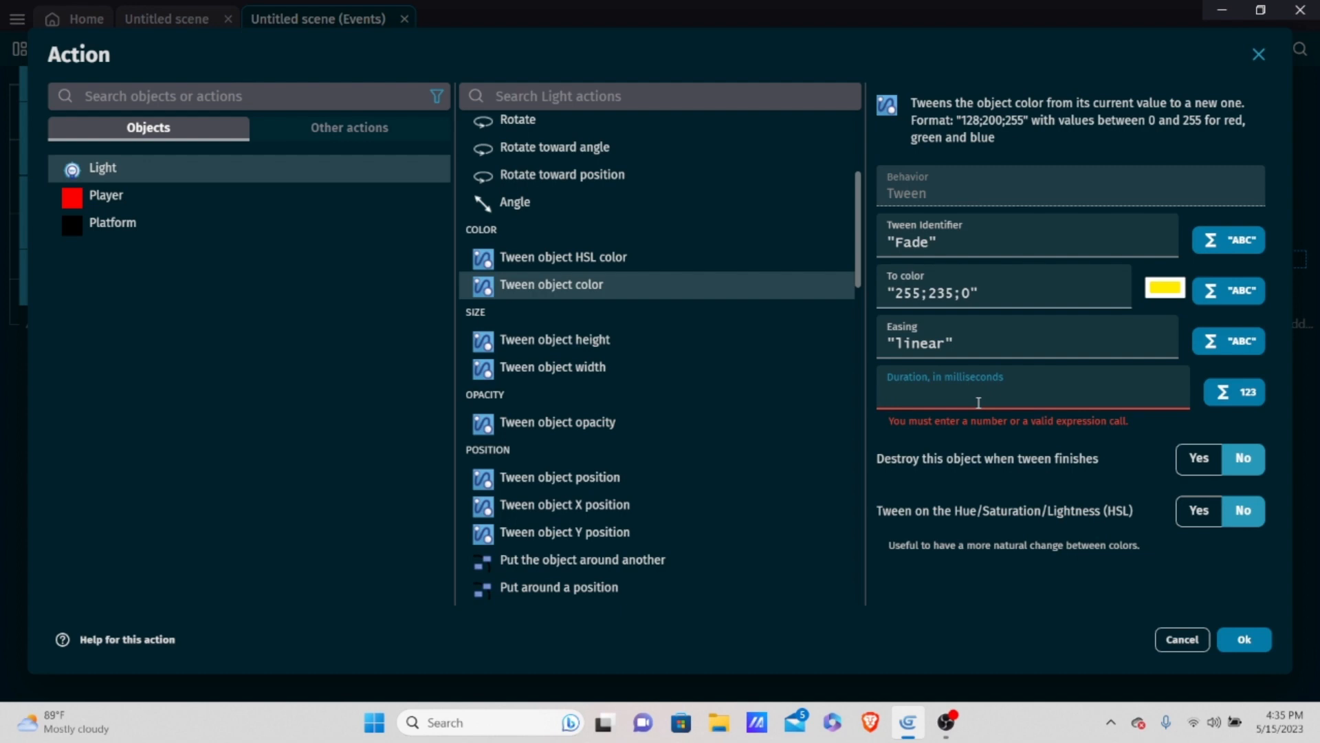
text(500)
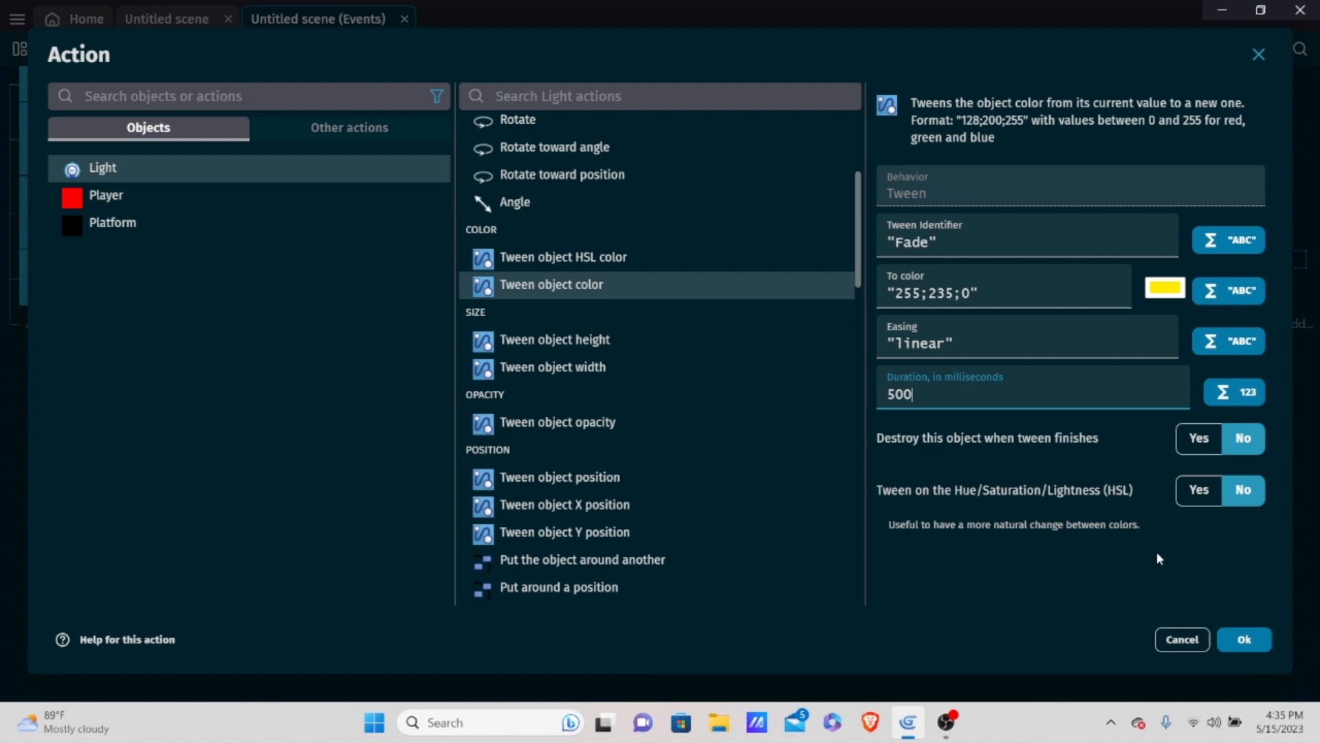
click(1247, 642)
Preview the scene, trigger the light's color tween with z, and close the preview.
click(617, 53)
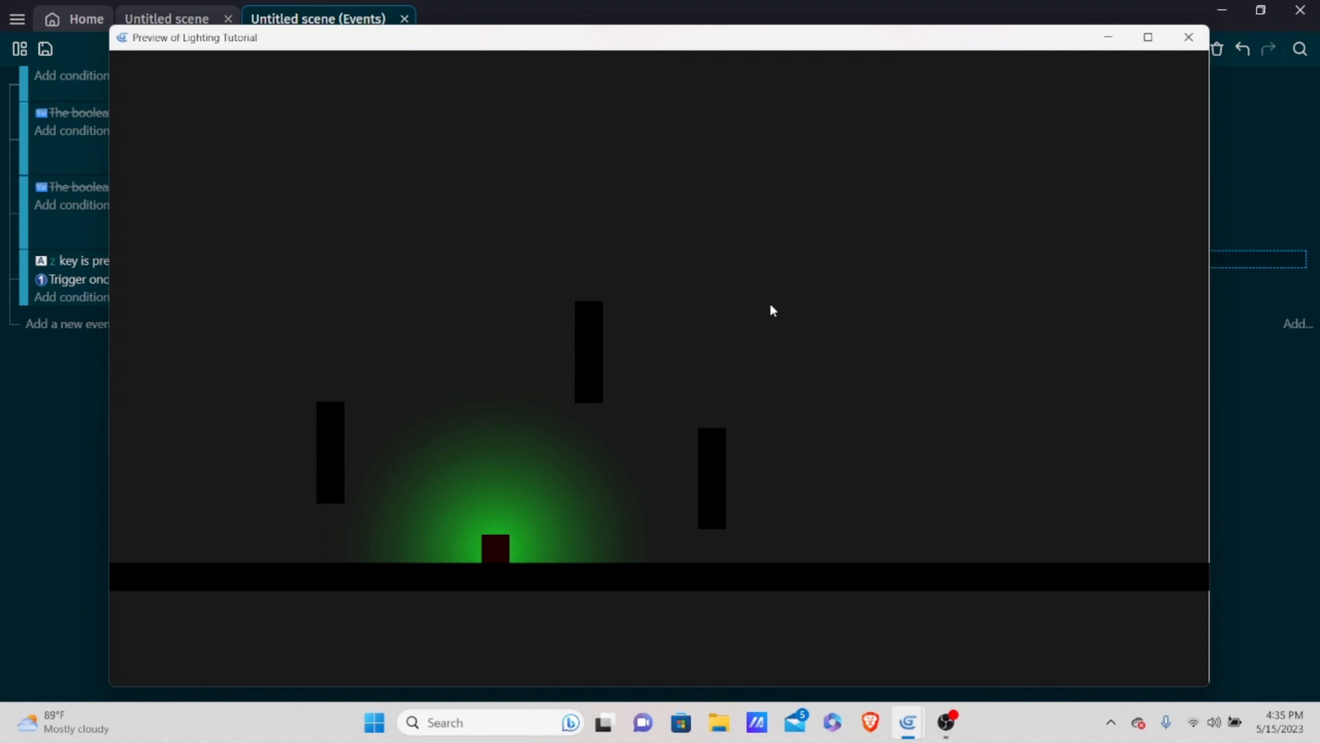
key(z)
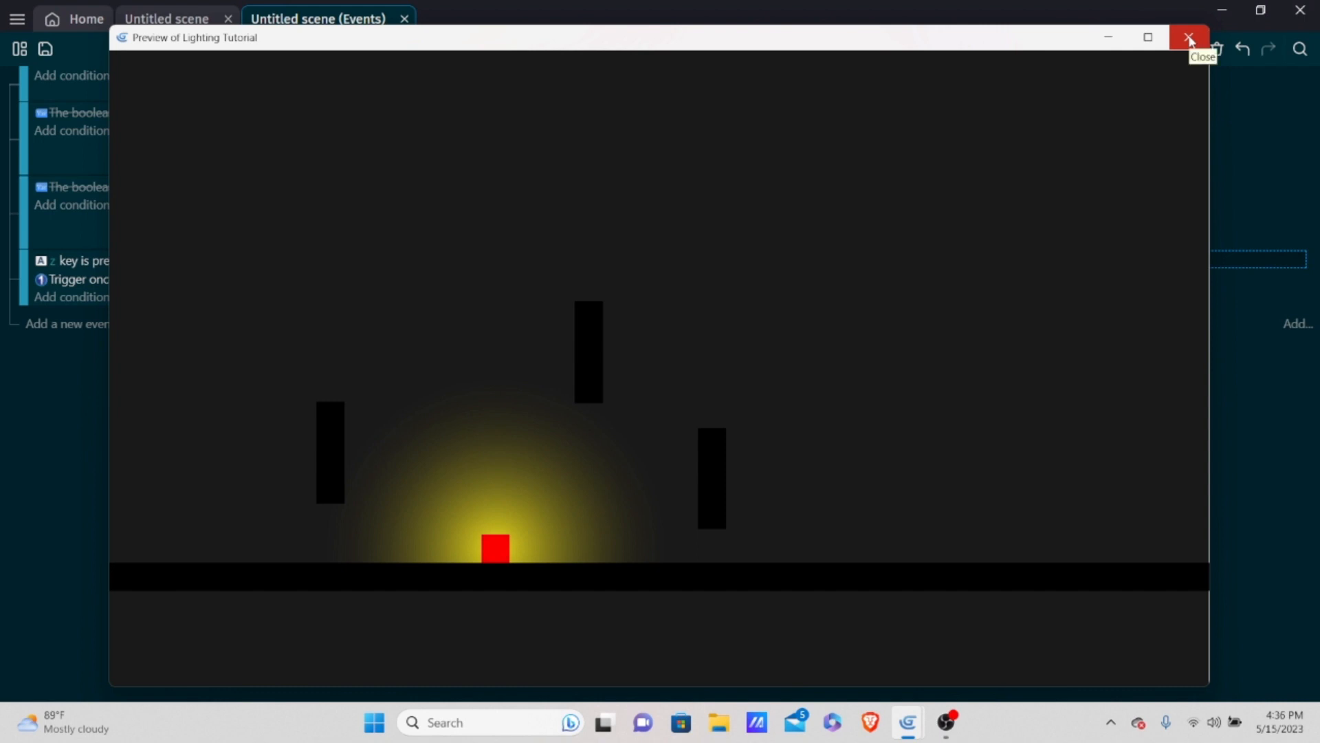
click(1189, 38)
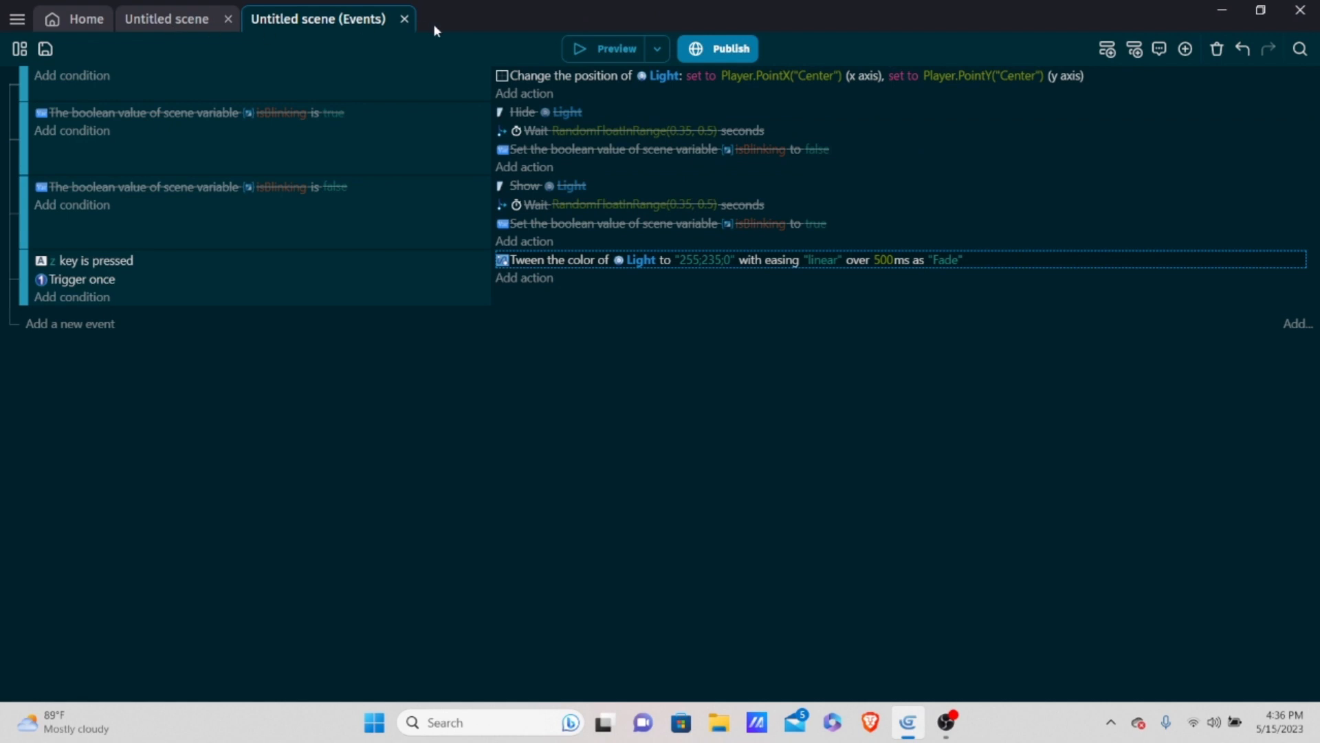
Review the Light object's color and radius properties in the scene editor, and return to the scene's events.
click(176, 24)
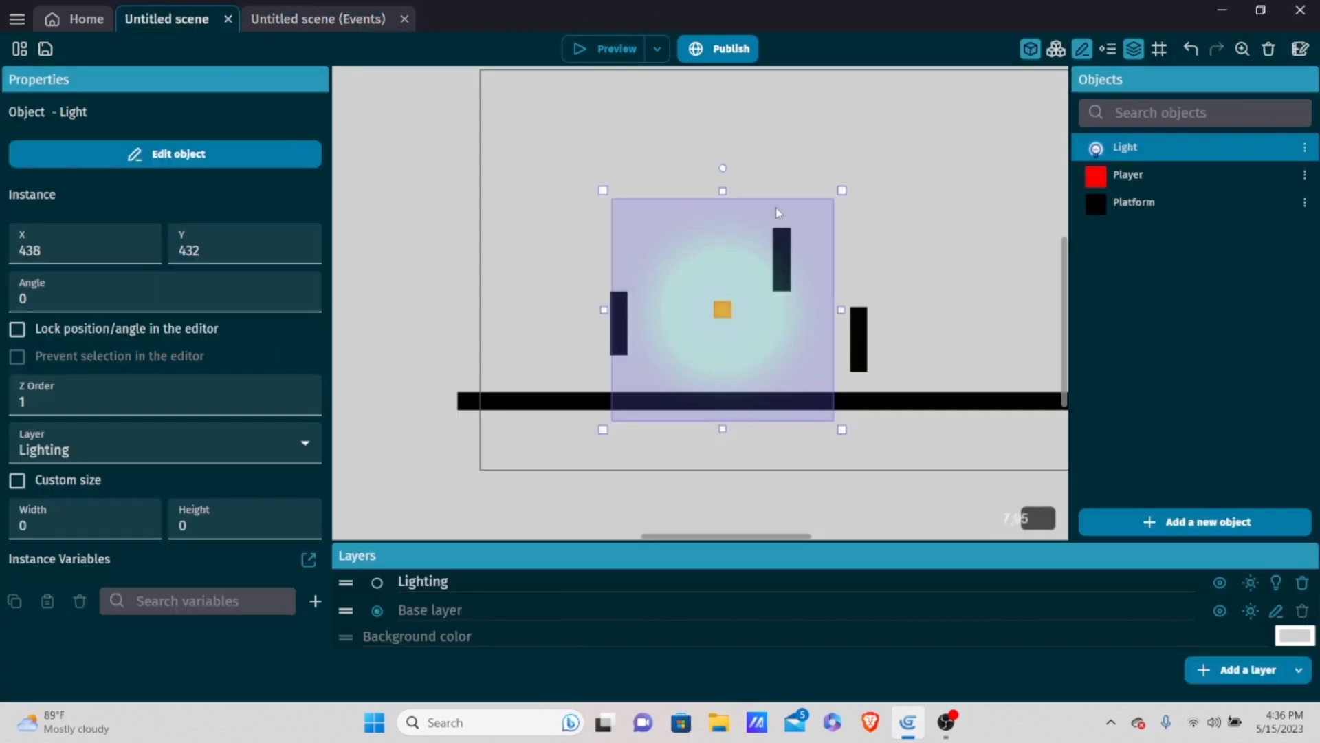
double_click(1147, 154)
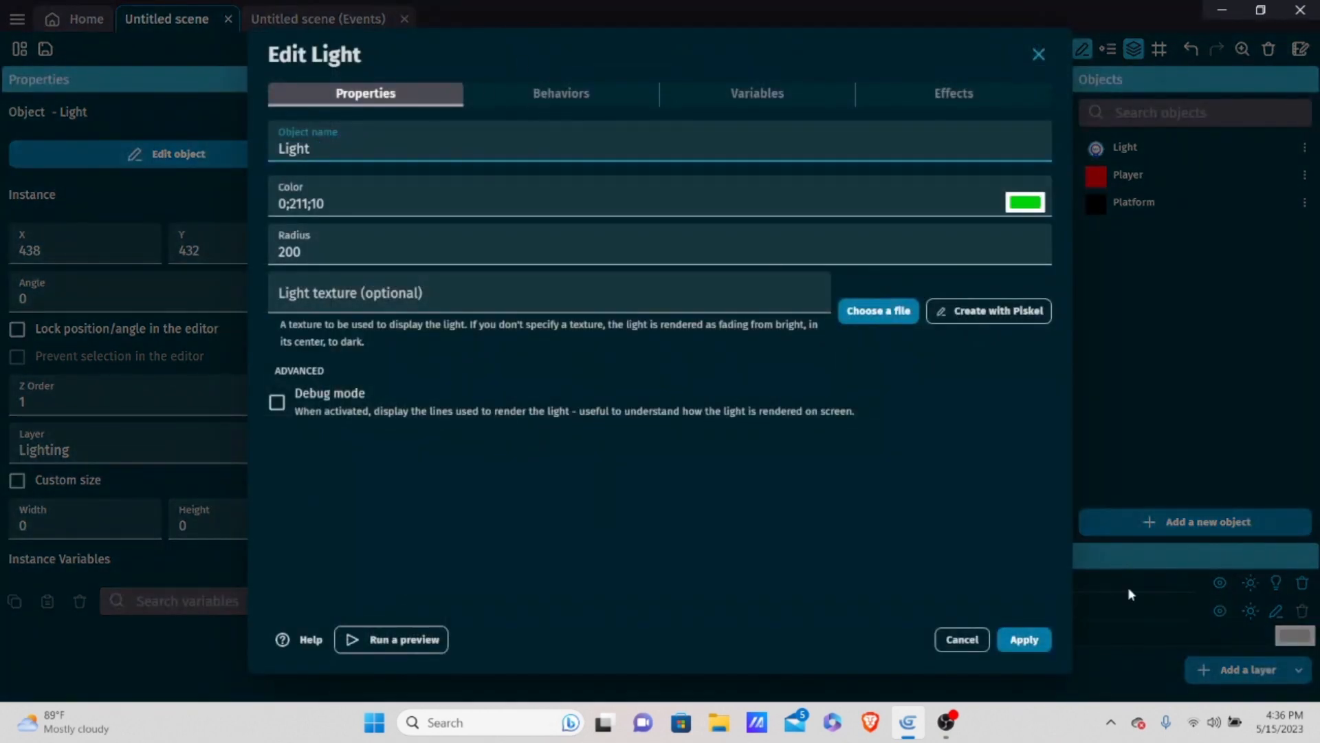
click(1039, 639)
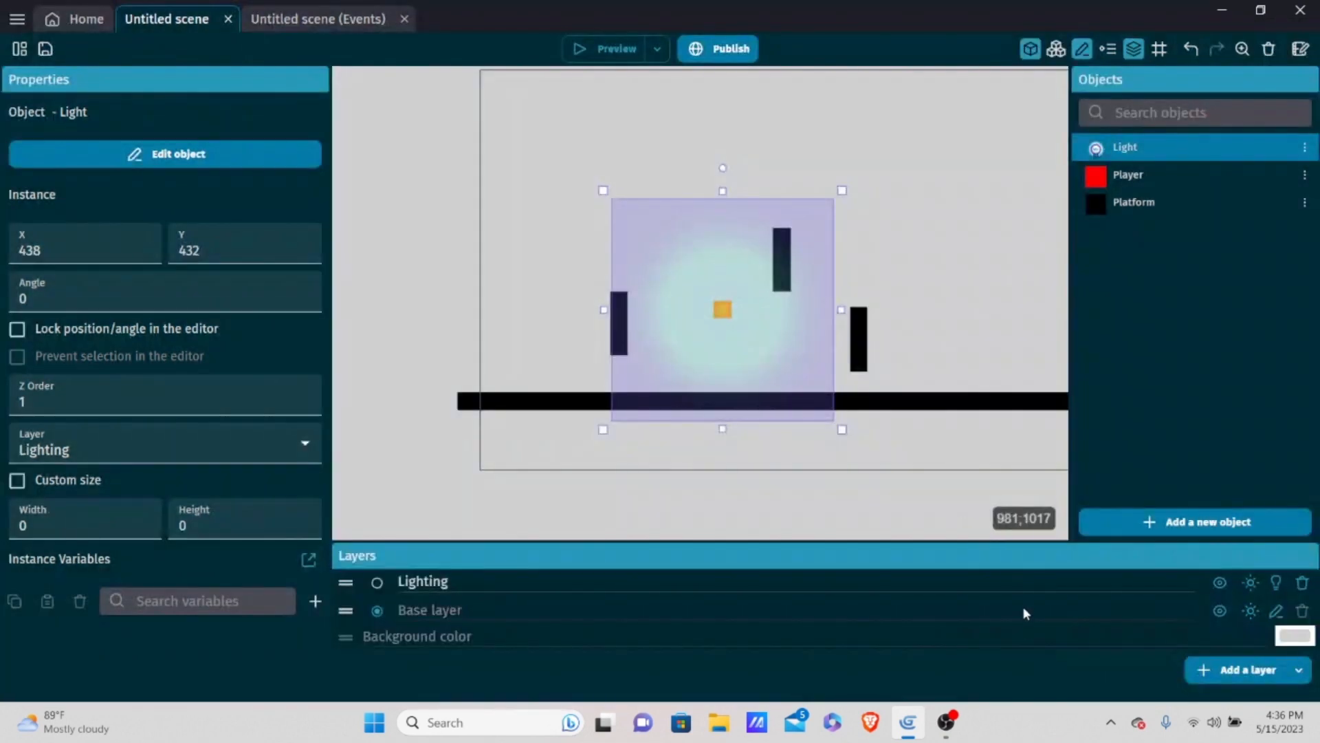
click(316, 21)
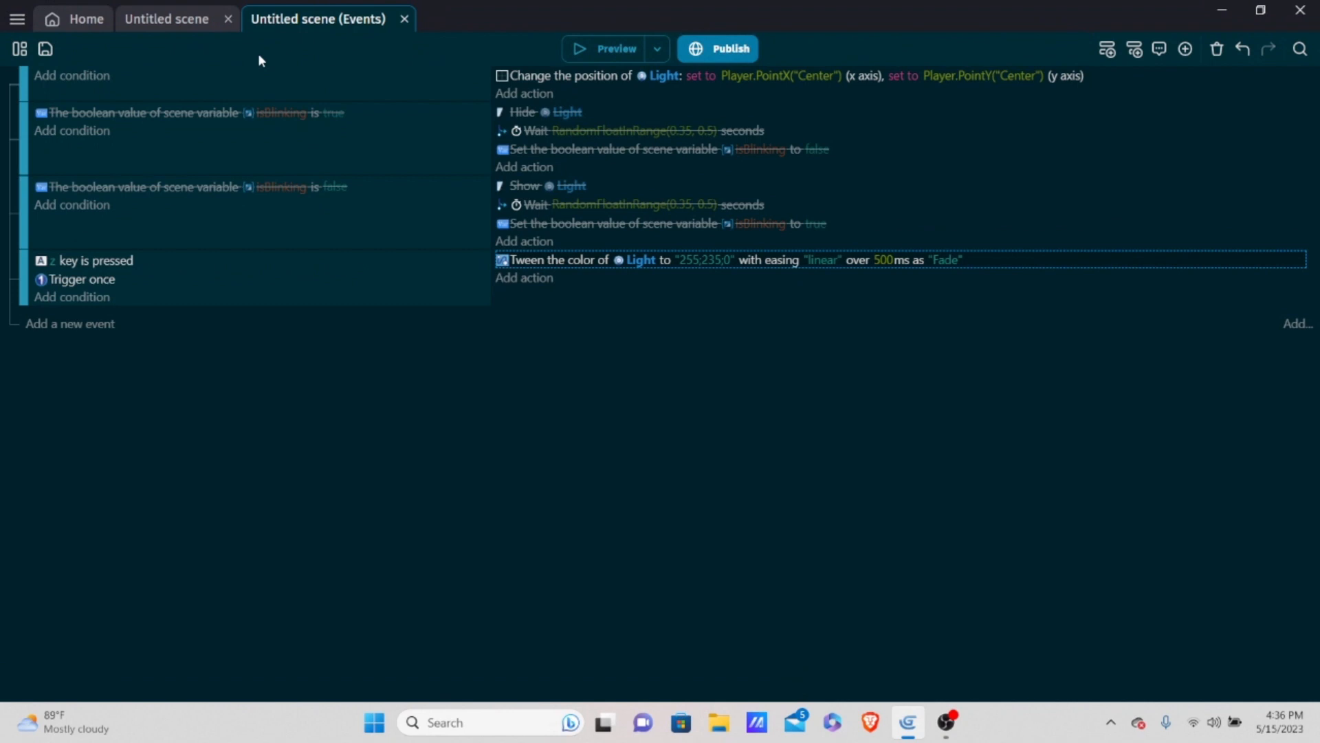
Move the upright platform on the right of the Light farther away from it, to about X 841, Y 376.
click(172, 26)
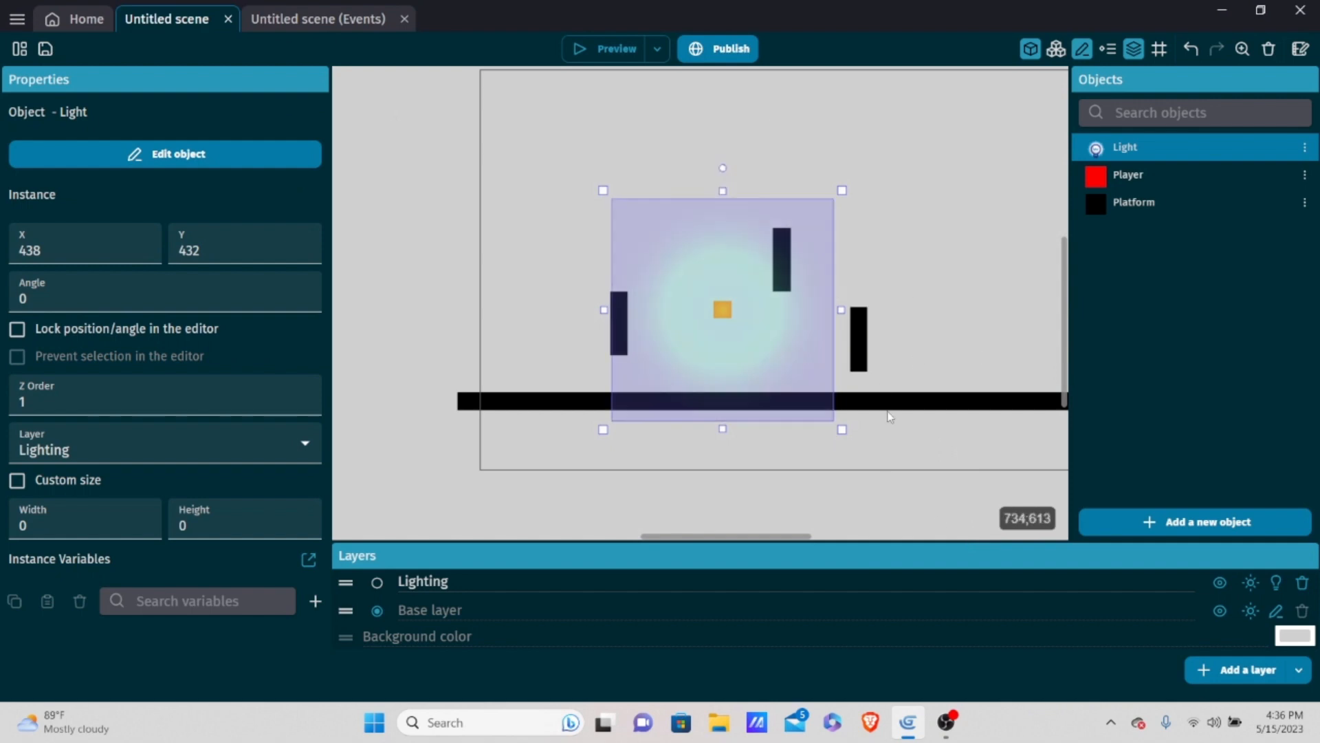
click(861, 357)
drag(861, 358, 958, 322)
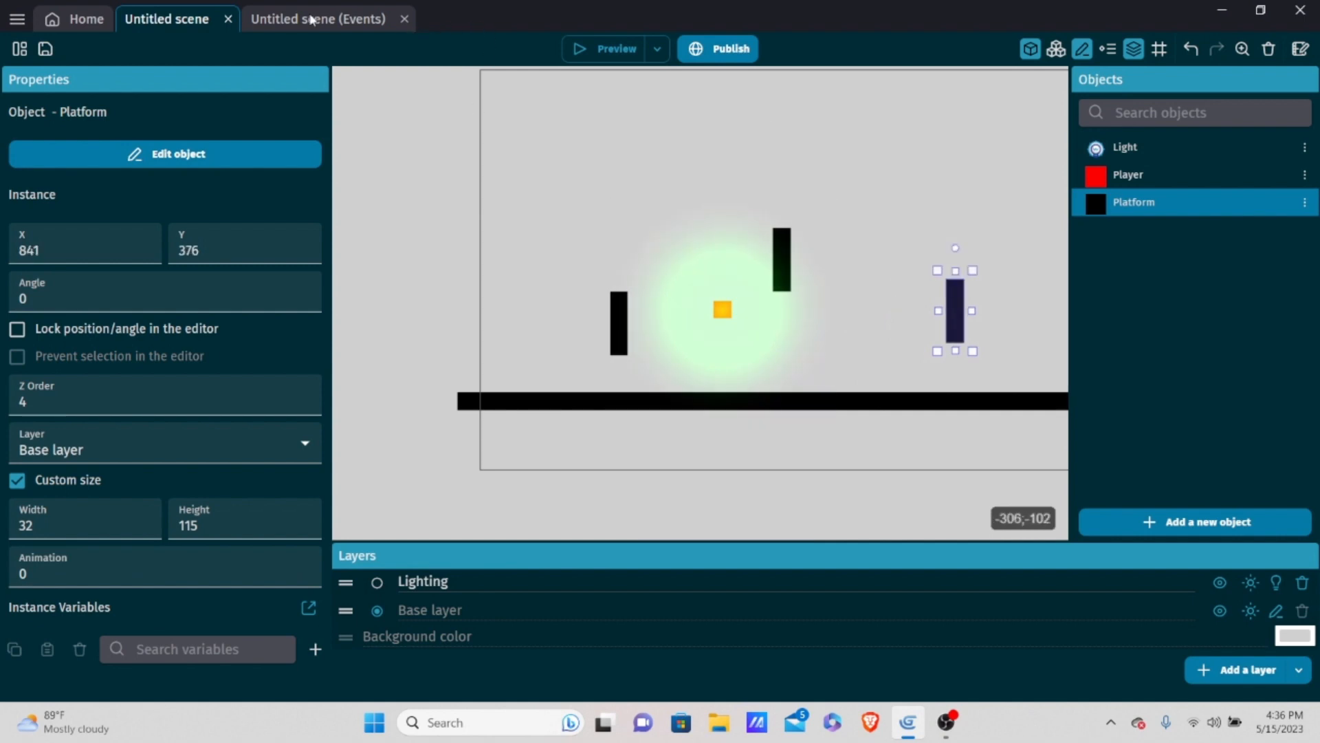